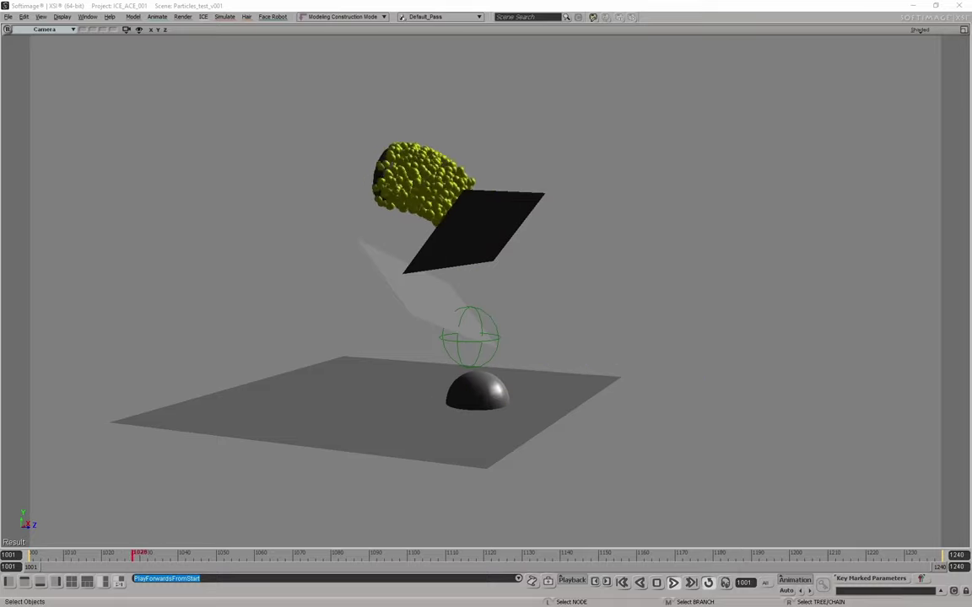
Switch to the Firefox window showing the si-community.com post 'EOL SI-COMMUNITY 2024'.
key(alt+Tab)
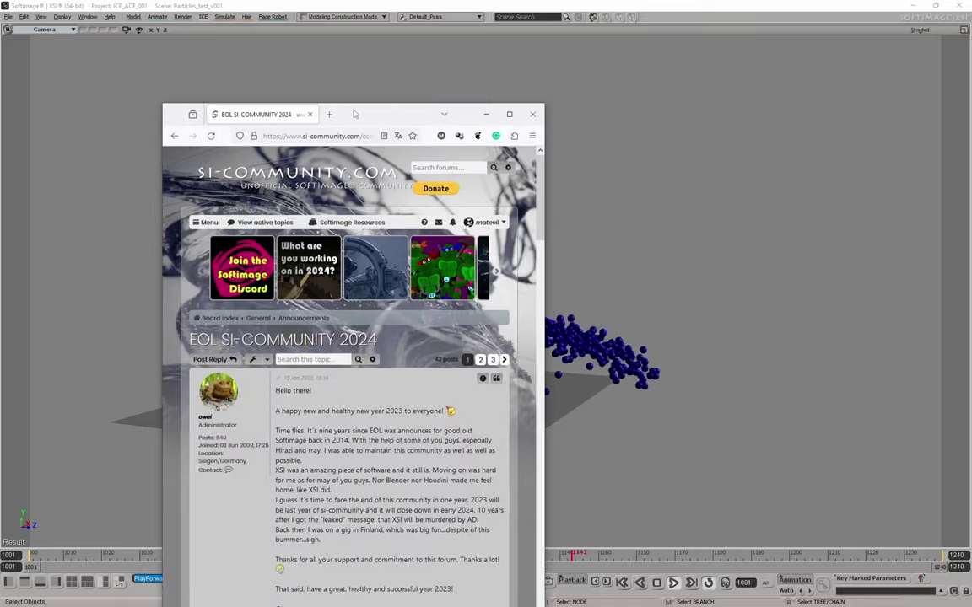
Maximize Firefox and scroll the EOL SI-COMMUNITY 2024 thread through to its last page.
double_click(403, 114)
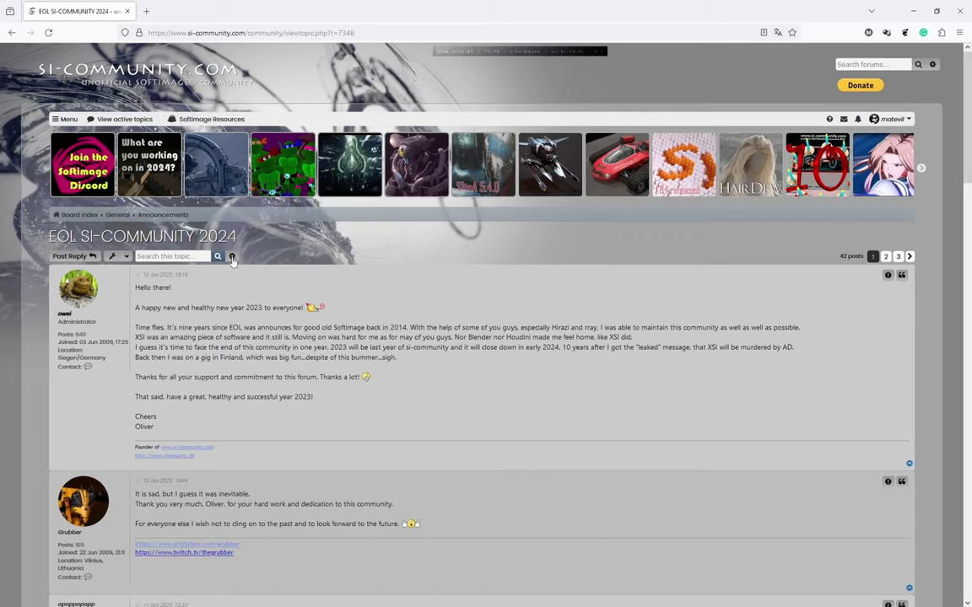
scroll(237, 280, down, 3)
scroll(240, 277, down, 4)
scroll(244, 274, down, 5)
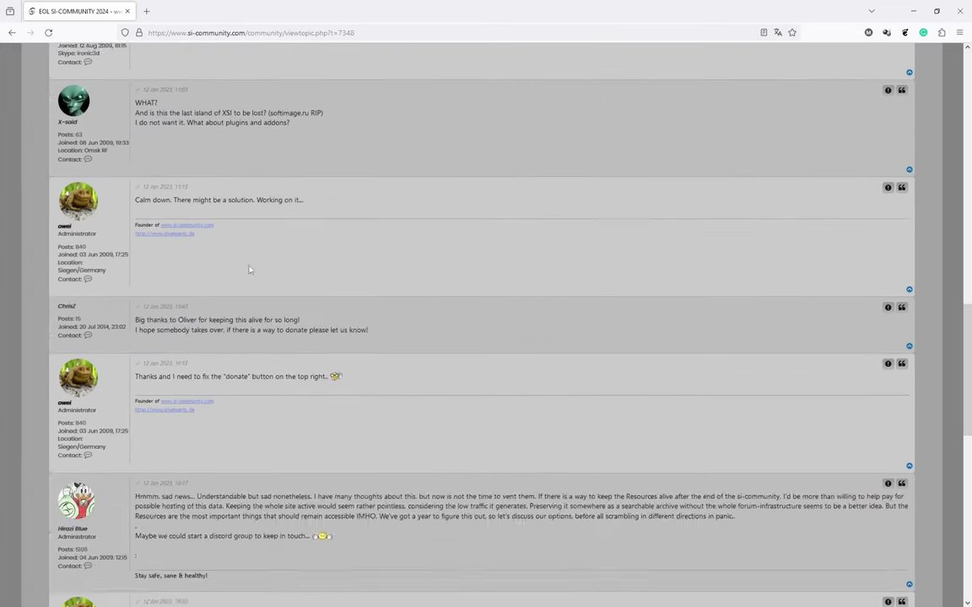
scroll(251, 269, down, 3)
scroll(251, 268, down, 5)
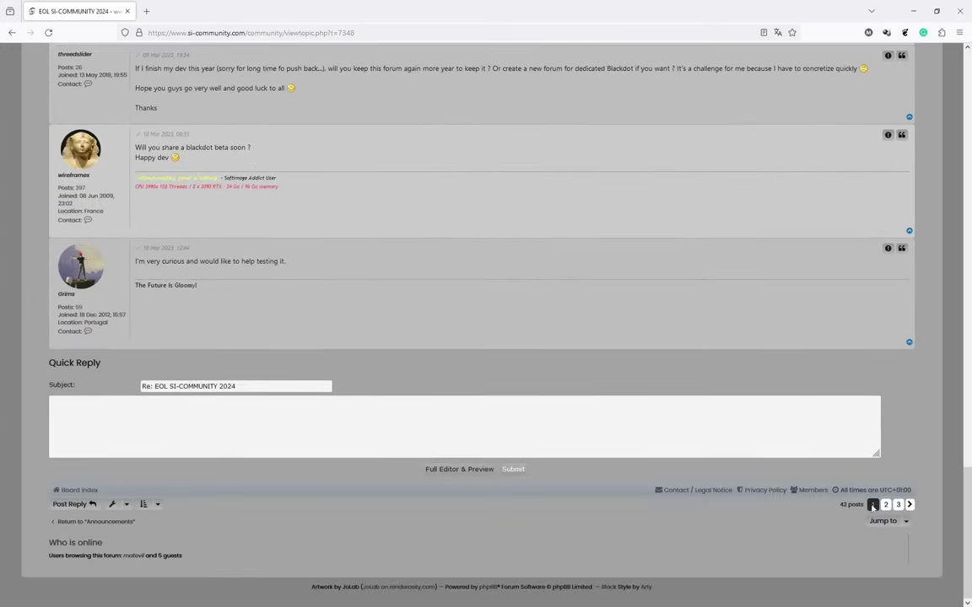
click(897, 504)
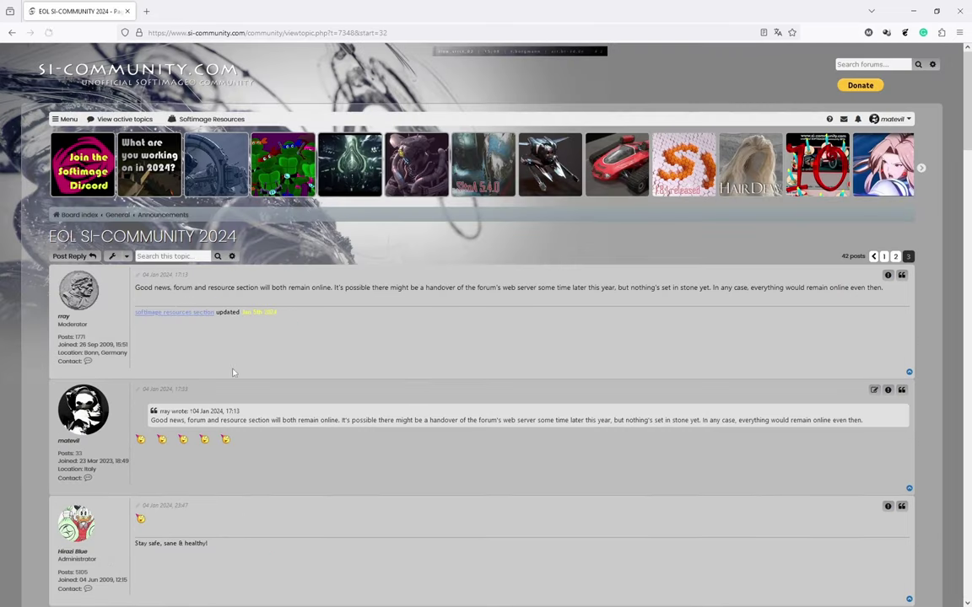
Highlight the first post's opening words, clear the highlight, and go to the Active topics list.
drag(145, 287, 234, 288)
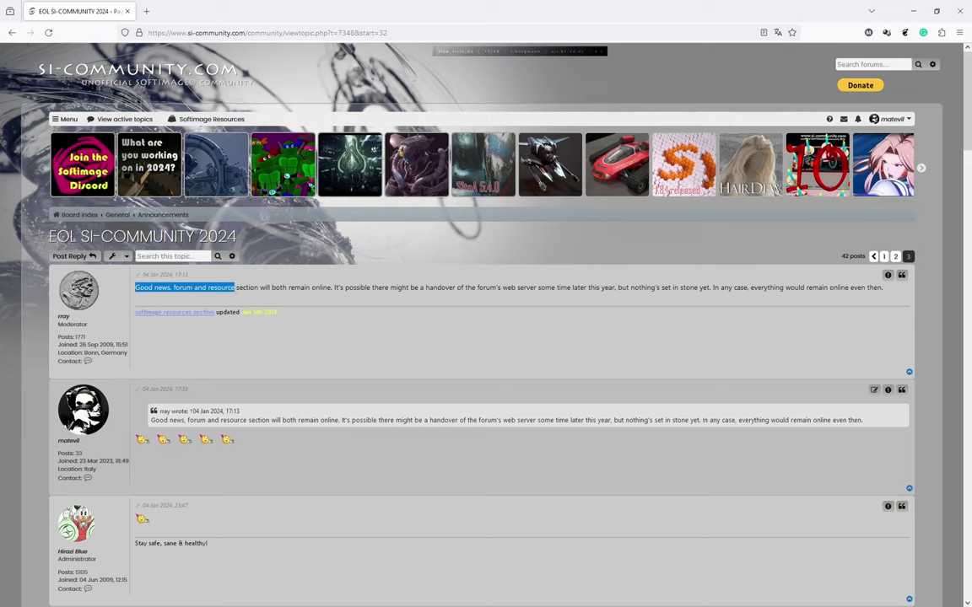
click(344, 312)
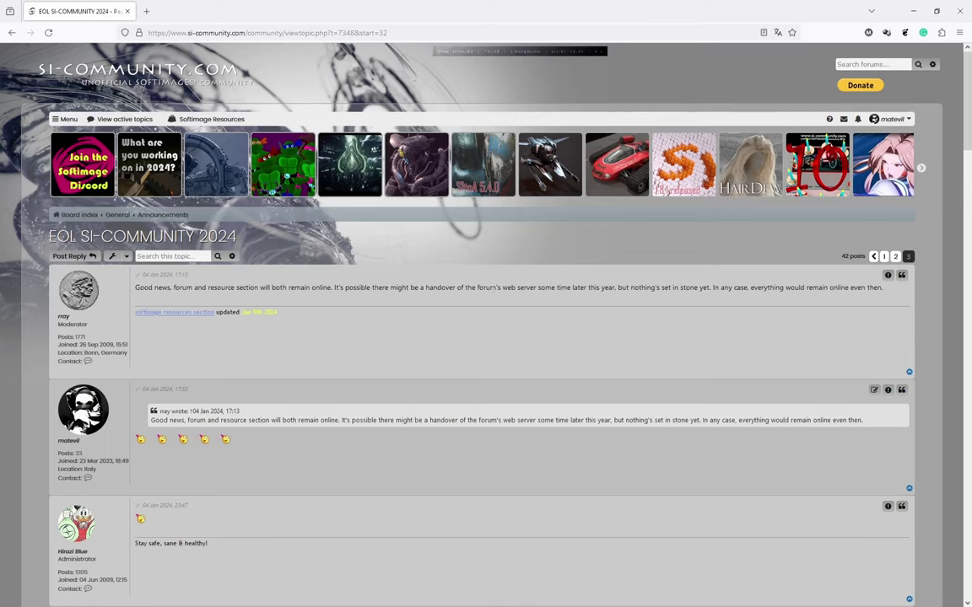
click(118, 119)
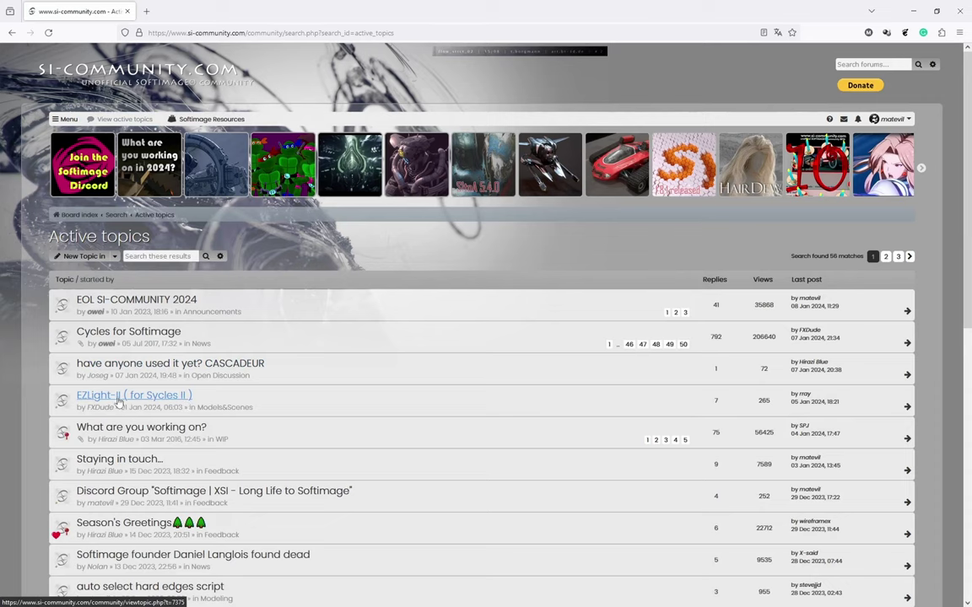
Read through the 'EZLight-II (for Sycles II)' topic by scrolling down and back up.
click(118, 401)
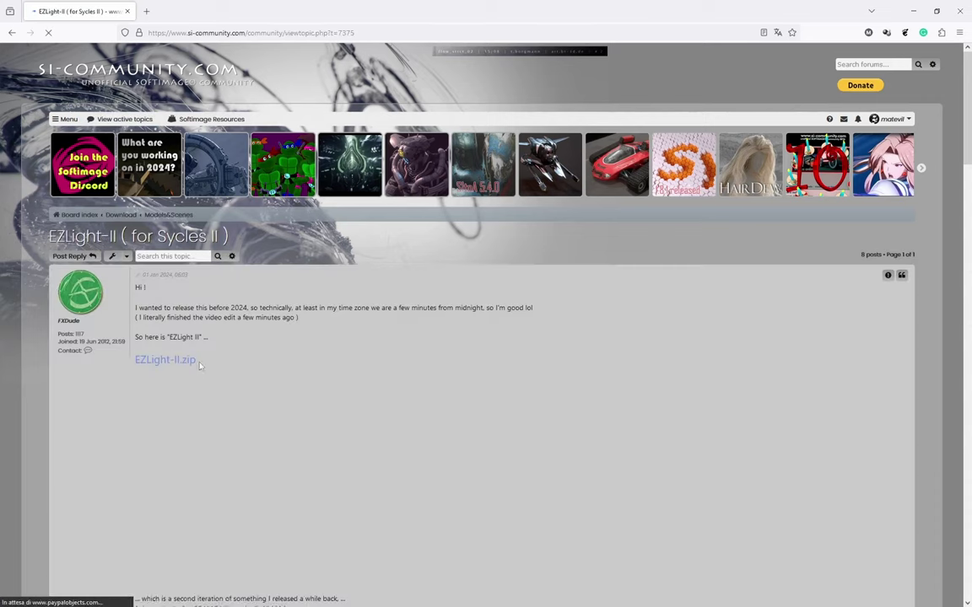
scroll(239, 336, down, 2)
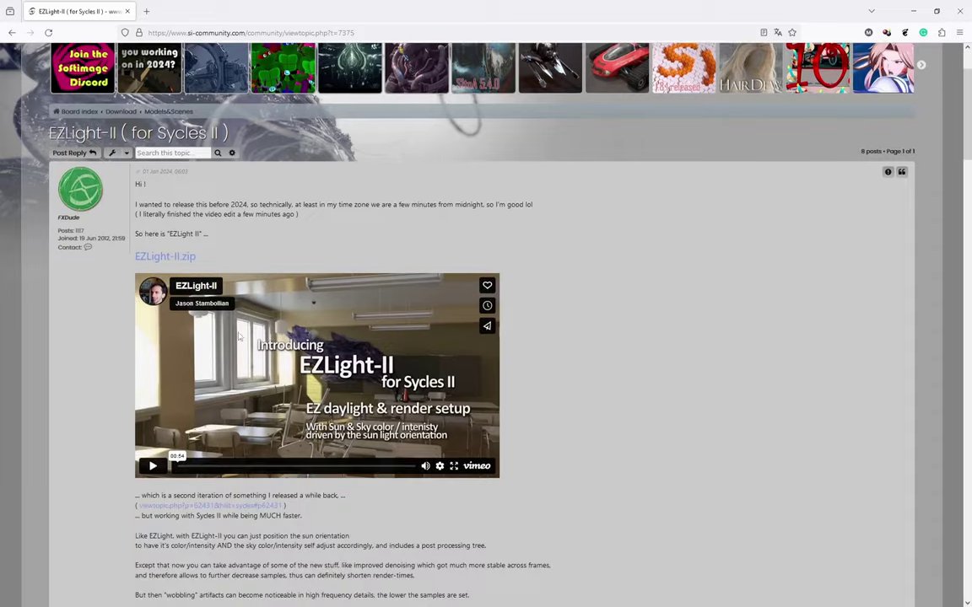
scroll(400, 391, down, 1)
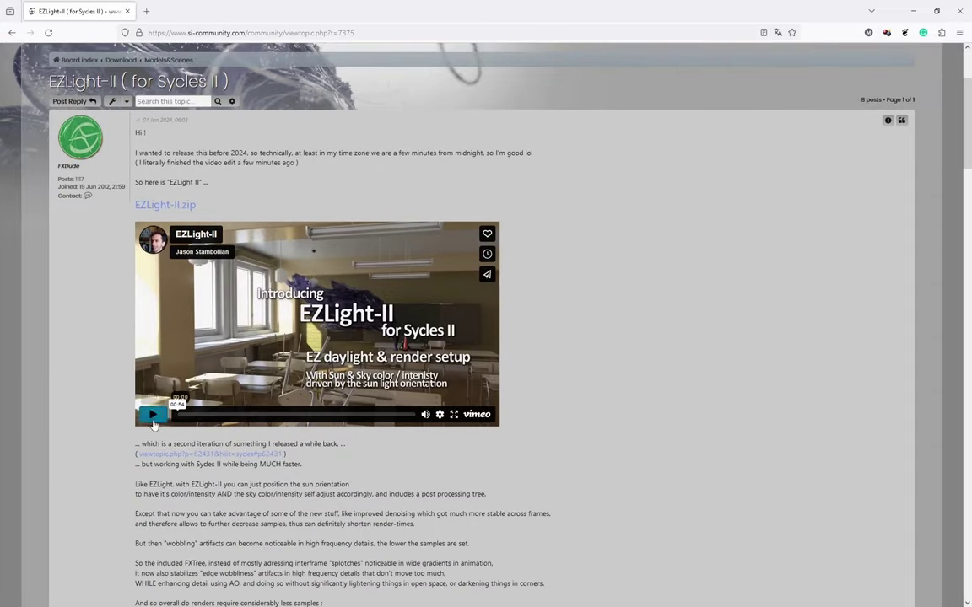
scroll(685, 335, down, 2)
scroll(685, 335, down, 5)
scroll(685, 336, down, 3)
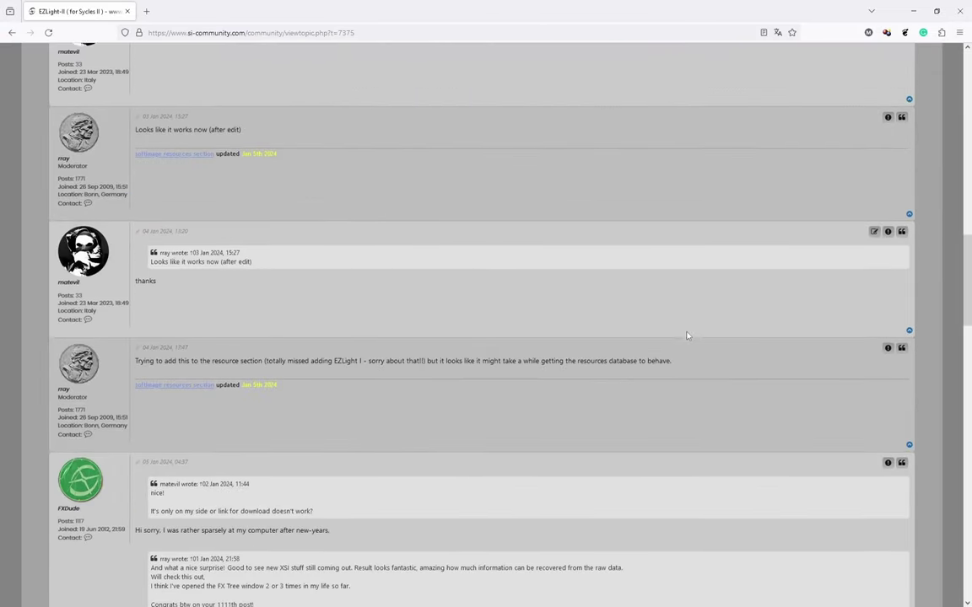
scroll(688, 336, down, 3)
scroll(687, 336, down, 3)
scroll(687, 335, down, 3)
scroll(687, 335, down, 3)
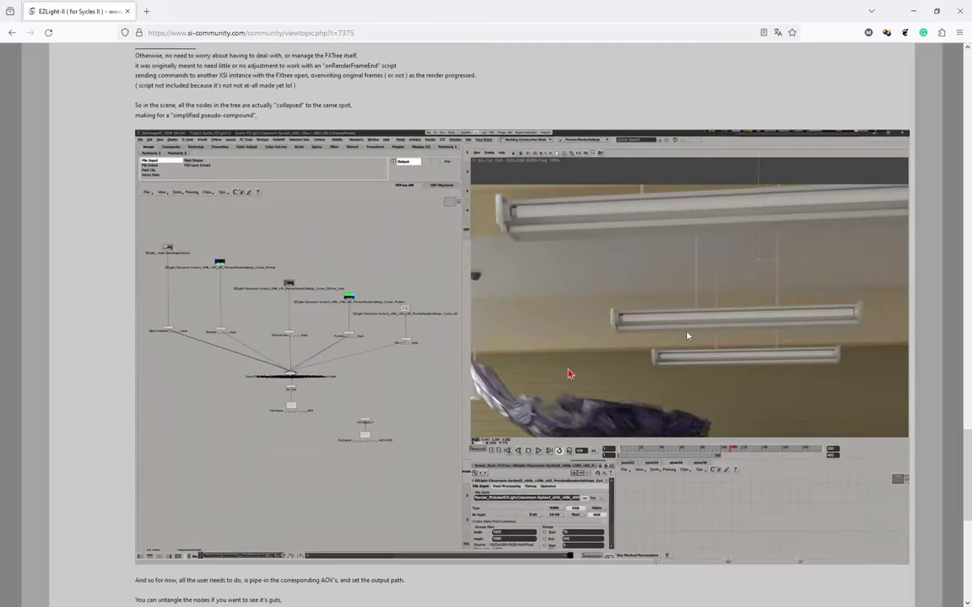
scroll(688, 335, down, 4)
scroll(688, 336, up, 8)
scroll(687, 335, up, 8)
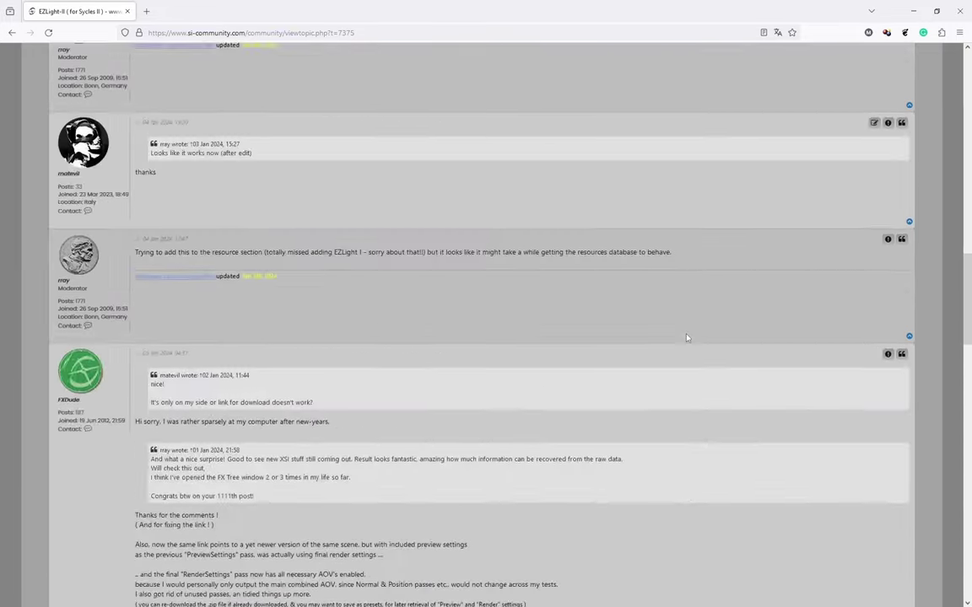
scroll(686, 337, up, 10)
Return to Active topics, view the Discord Group topic, then go to the board index.
key(alt+Left)
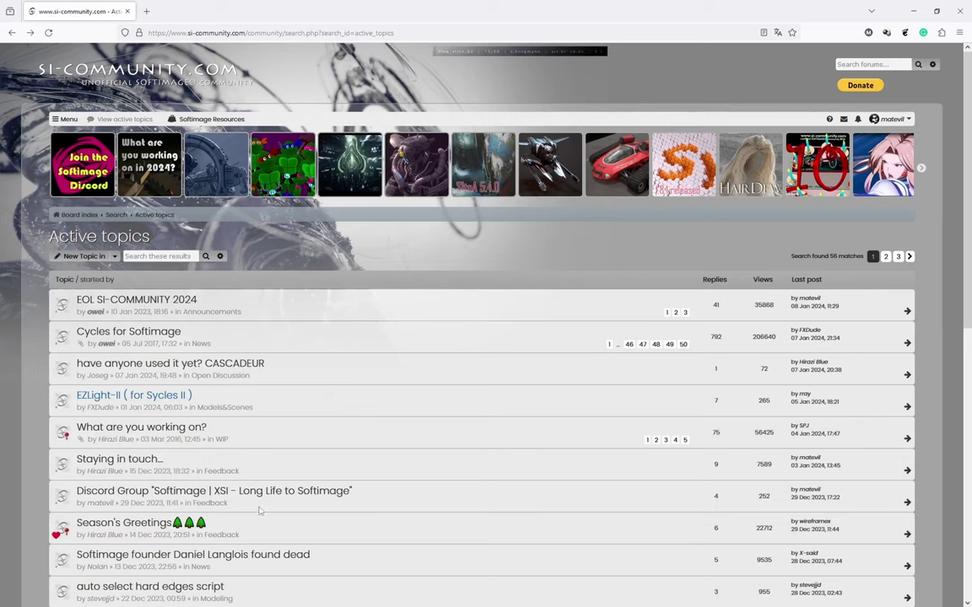
click(211, 491)
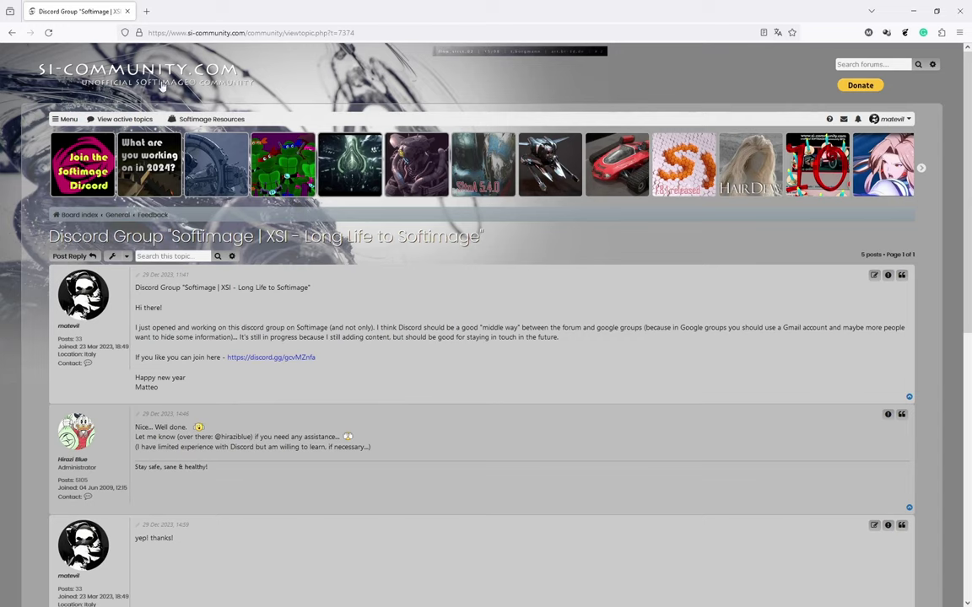
click(506, 55)
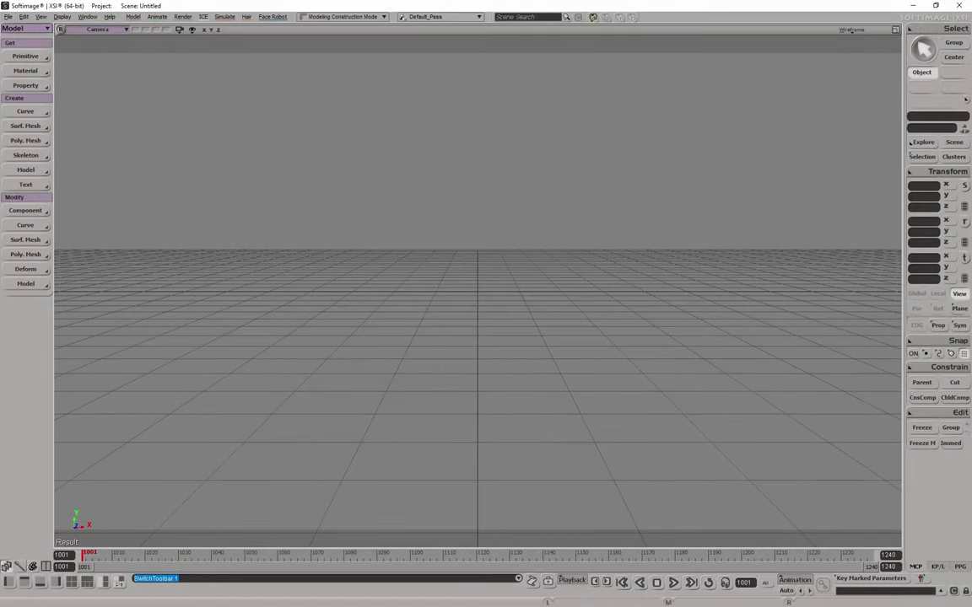
Show the Playback menu below the 1001–1240 timeline of the empty scene.
click(572, 581)
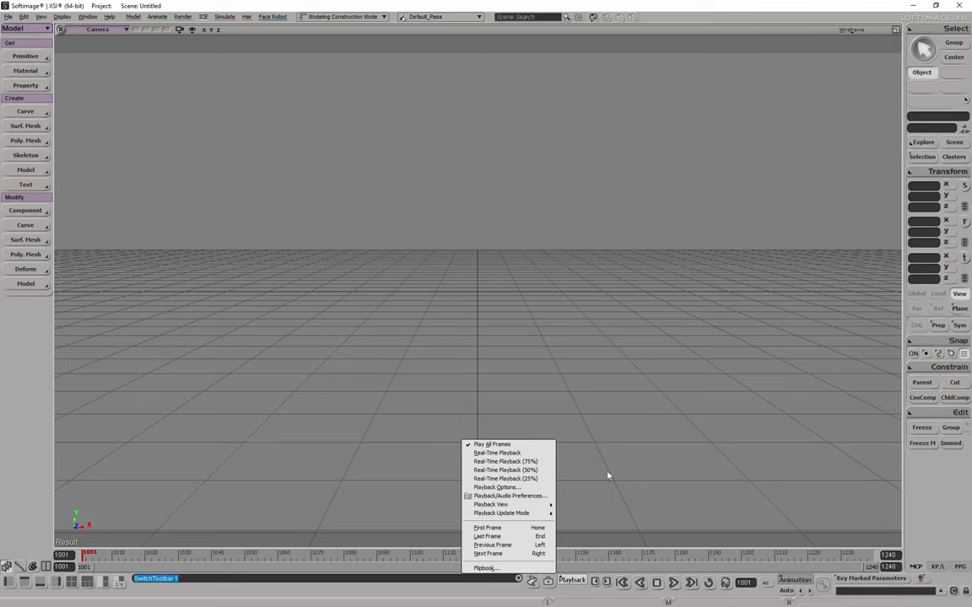
In Playback/Audio Preferences, set Format to 23.976 fps, enable Loop, and close Play Control.
key(Escape)
click(579, 580)
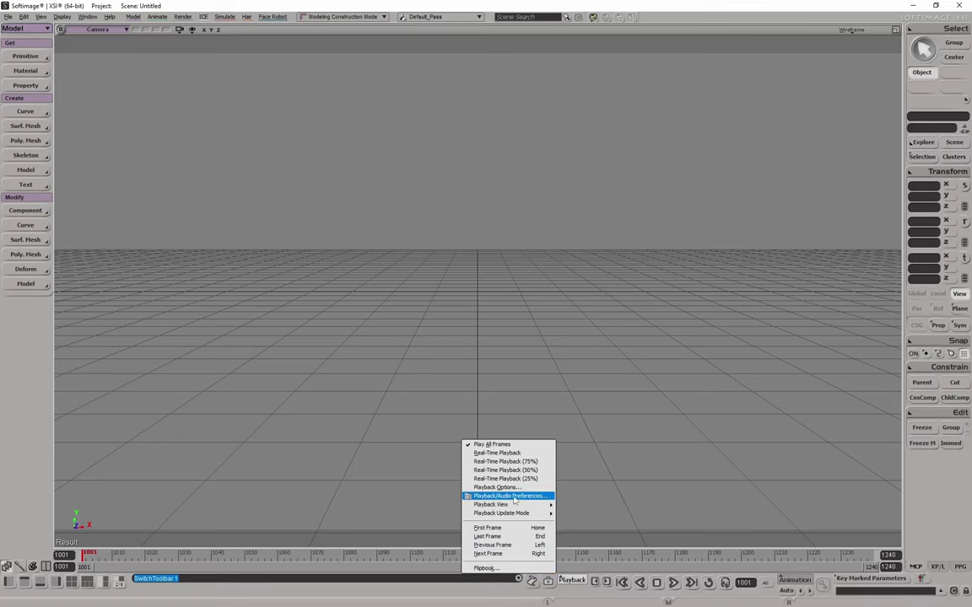
click(512, 498)
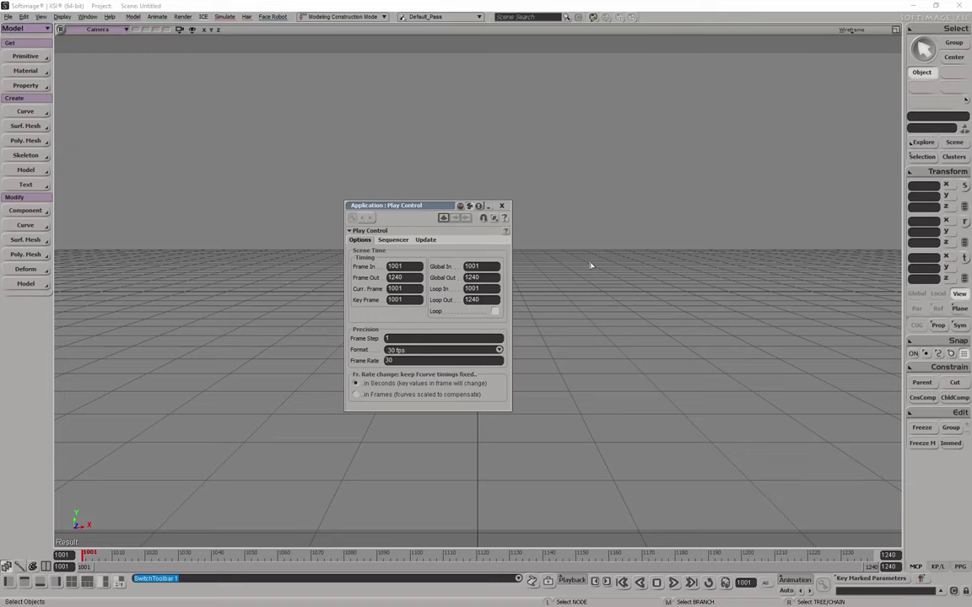
click(447, 349)
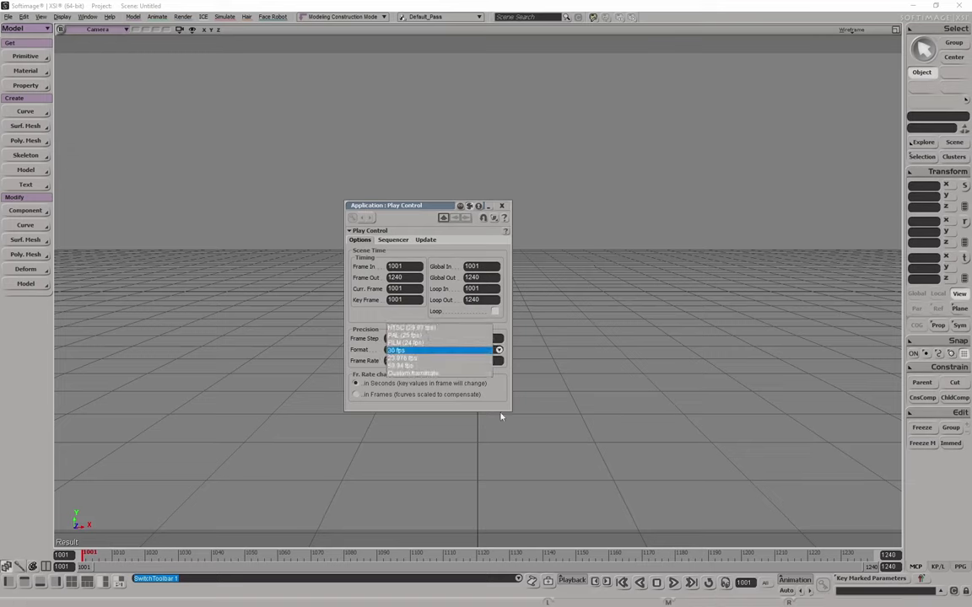
click(408, 360)
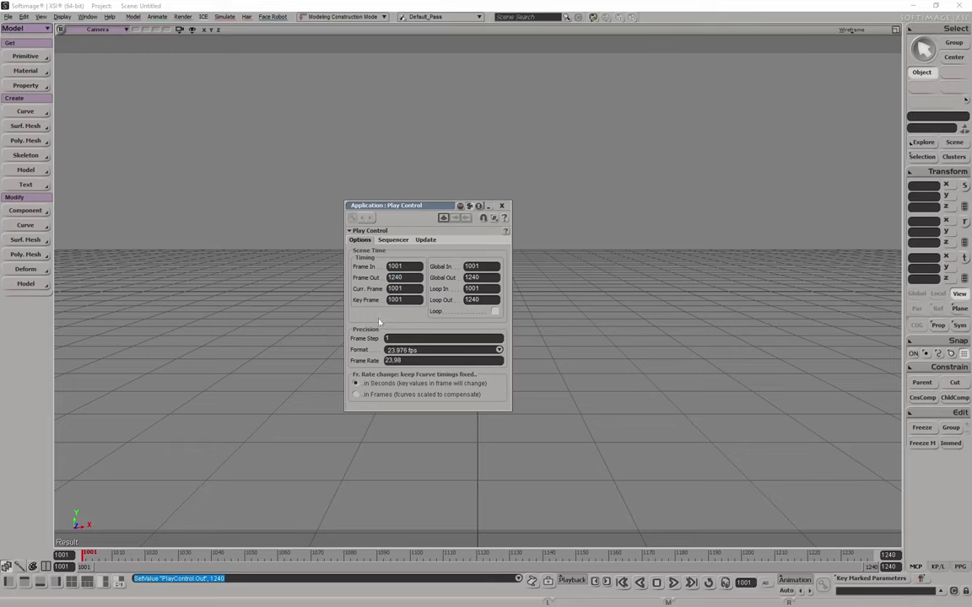
click(494, 311)
click(498, 350)
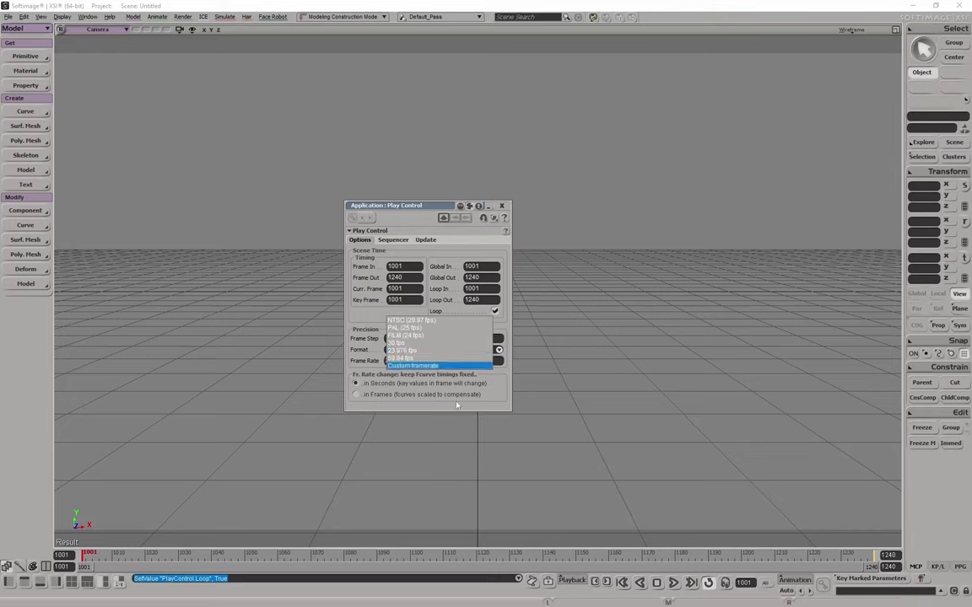
click(439, 350)
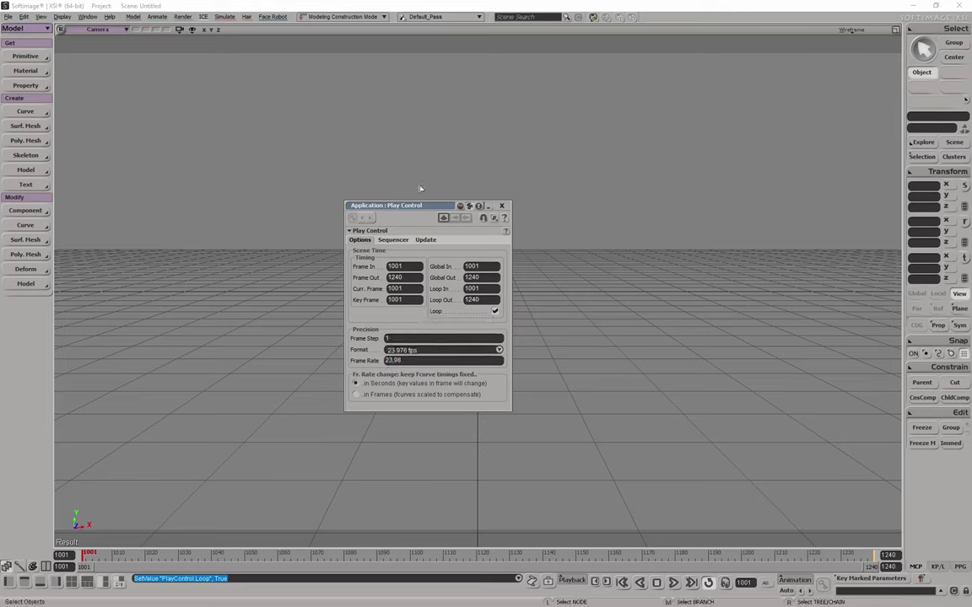
click(501, 205)
Review the Animation page of the application Preferences, resizing the window, then close it.
click(7, 17)
mouse_move(23, 189)
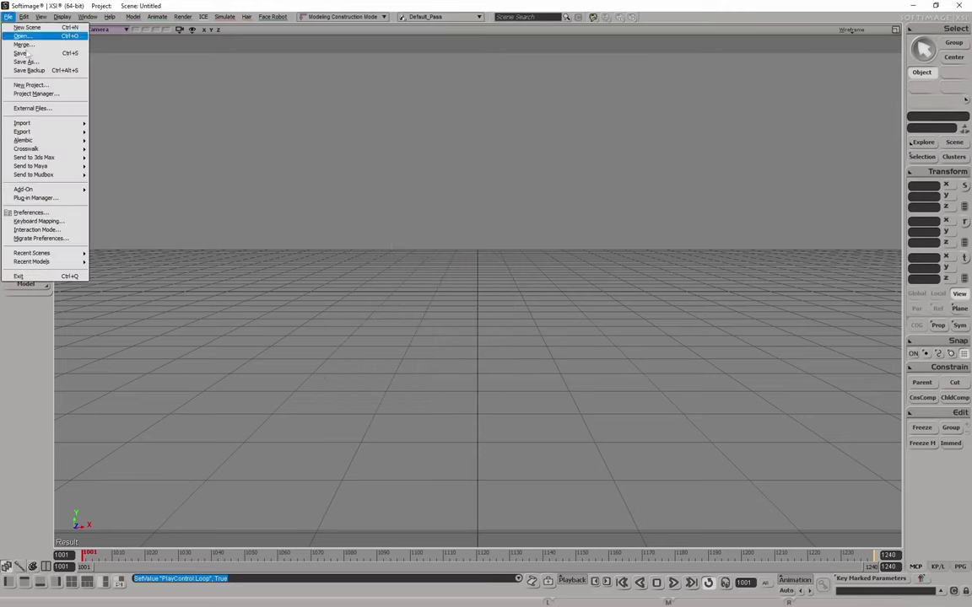
click(59, 212)
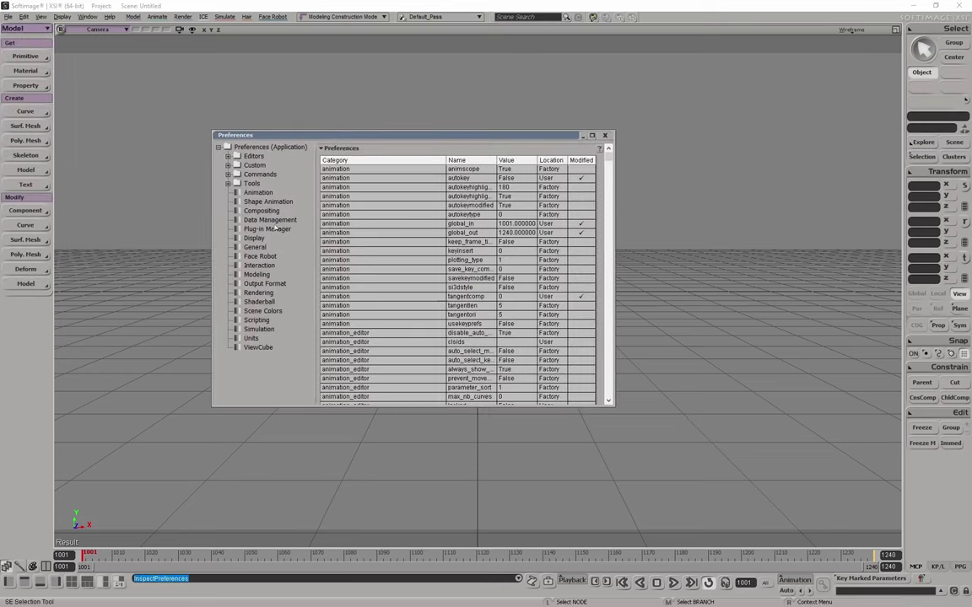
click(260, 194)
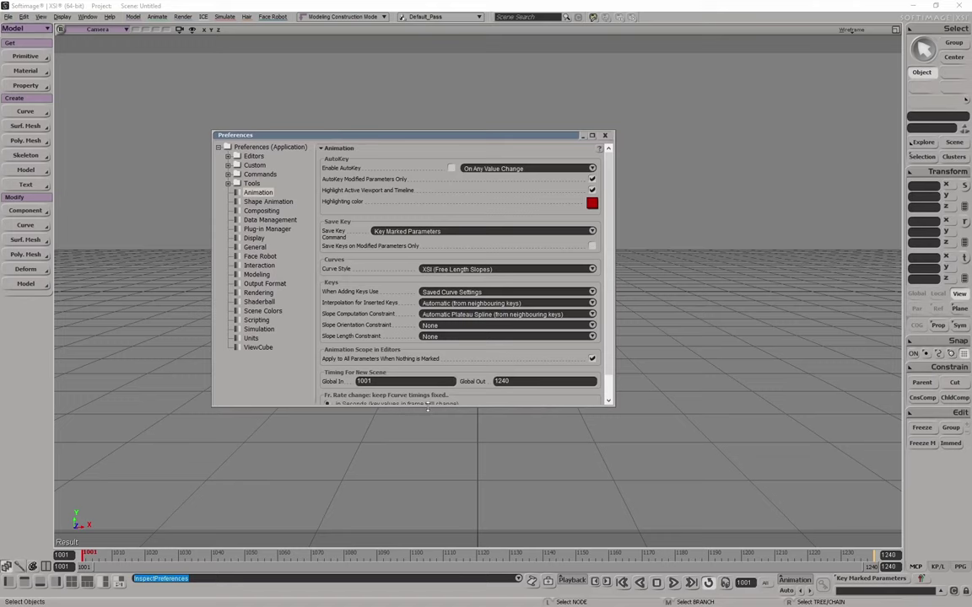
drag(427, 408, 430, 547)
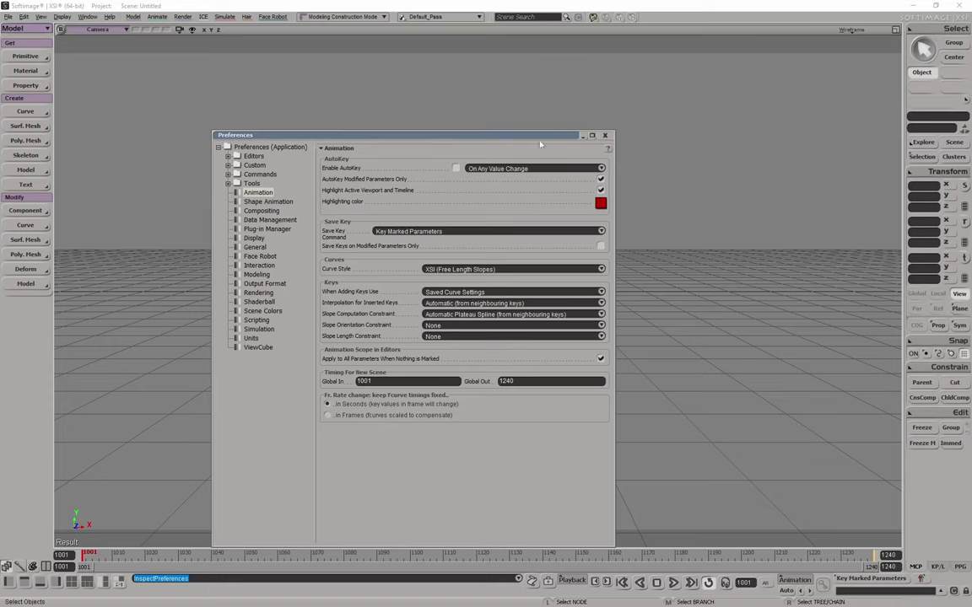
drag(531, 135, 549, 126)
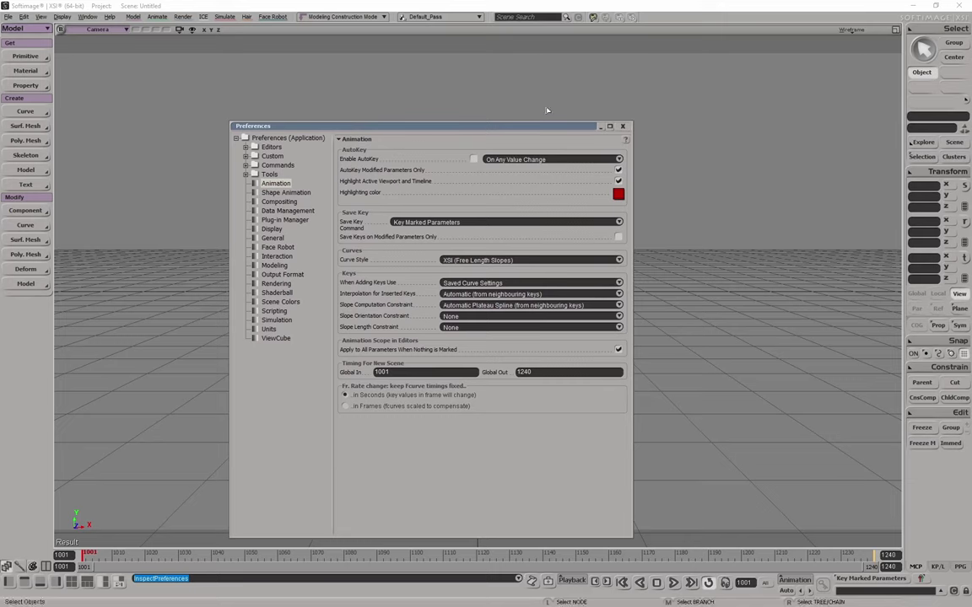
click(622, 126)
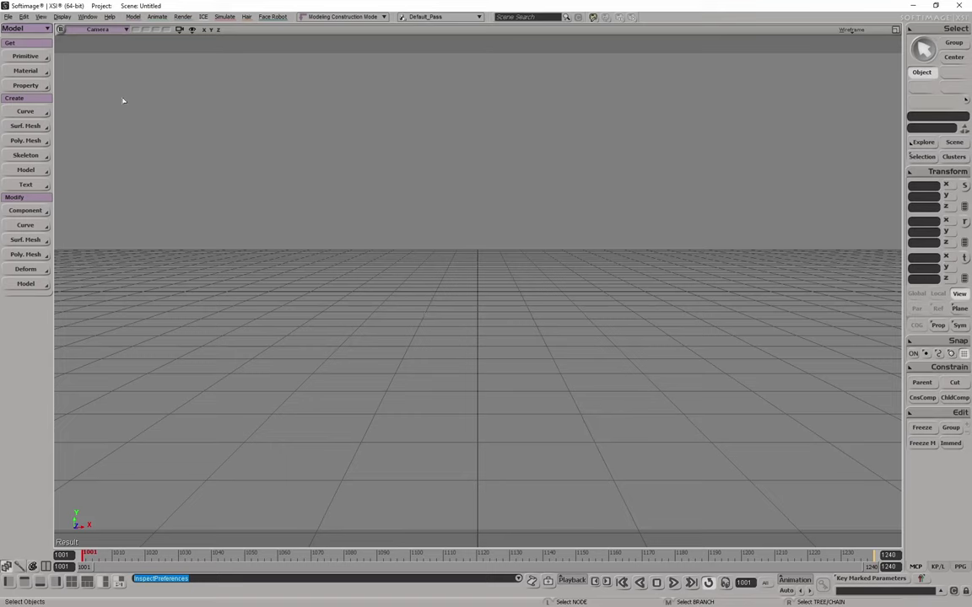
Switch to the ICE toolbar and open an enlarged ICE Tree editor with Alt+9.
click(43, 31)
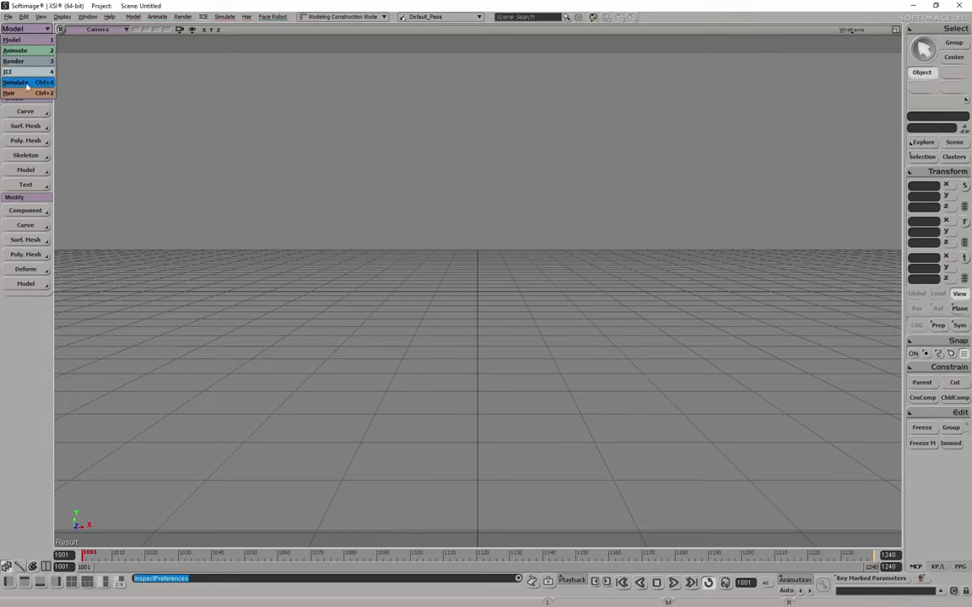
click(25, 72)
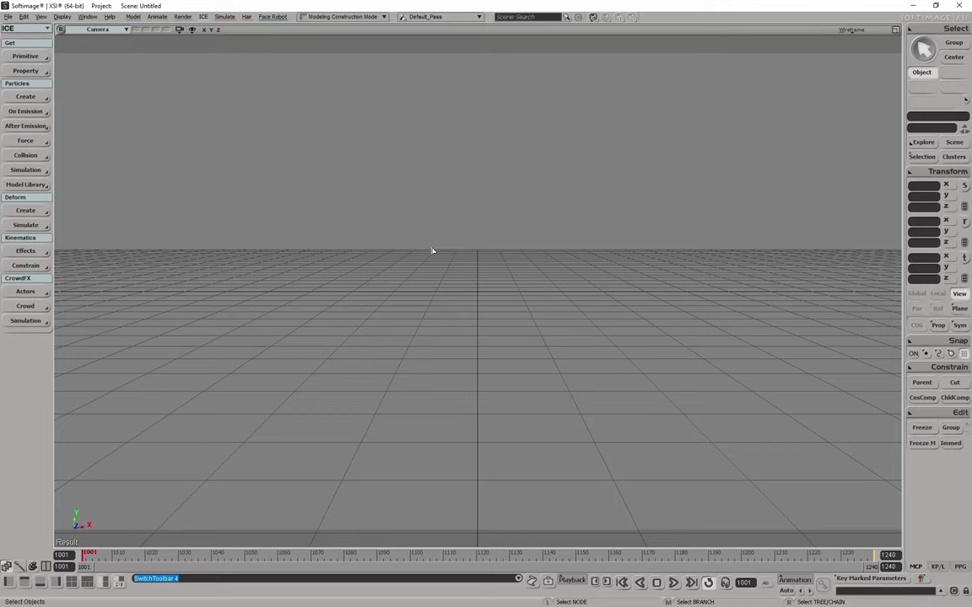
key(alt+9)
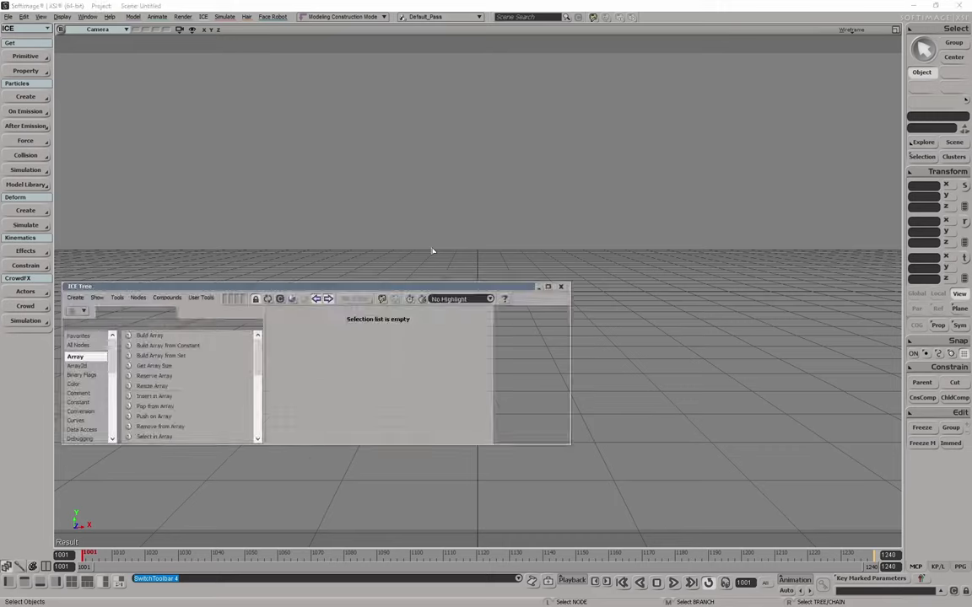
drag(570, 446, 807, 531)
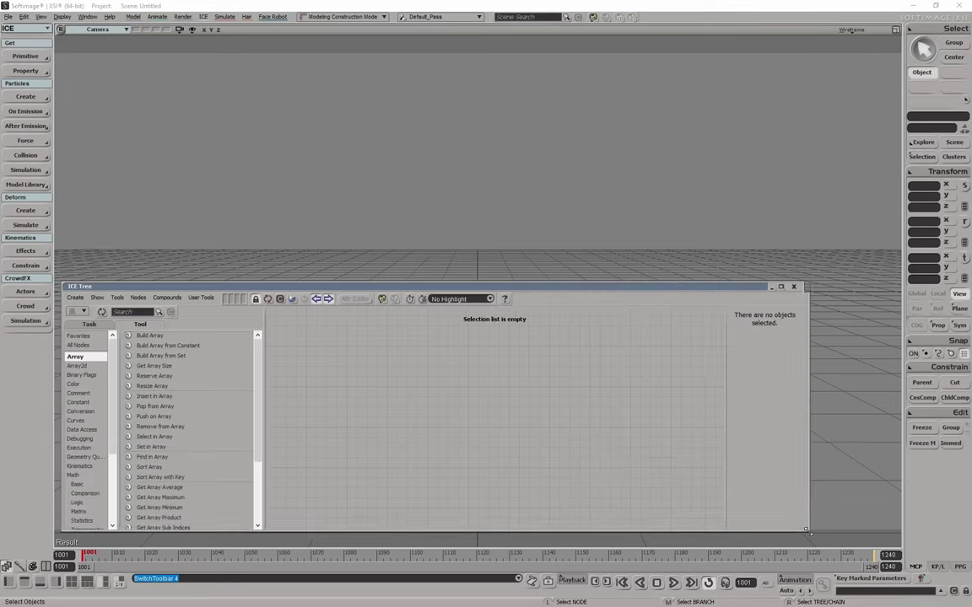
drag(421, 286, 441, 237)
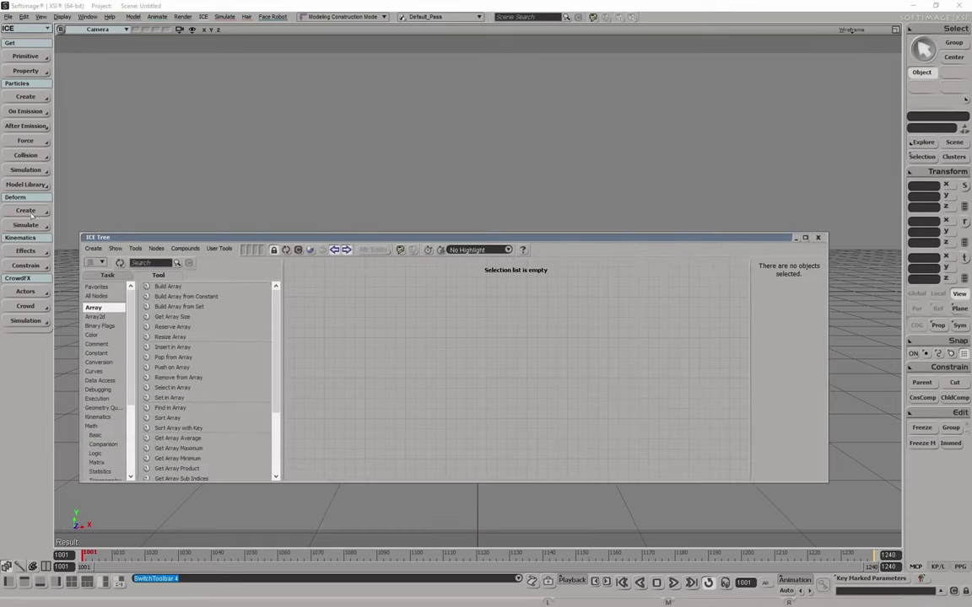
Try creating an ICE tree with nothing selected, and move the editor down and right.
click(93, 248)
click(121, 266)
drag(367, 237, 425, 284)
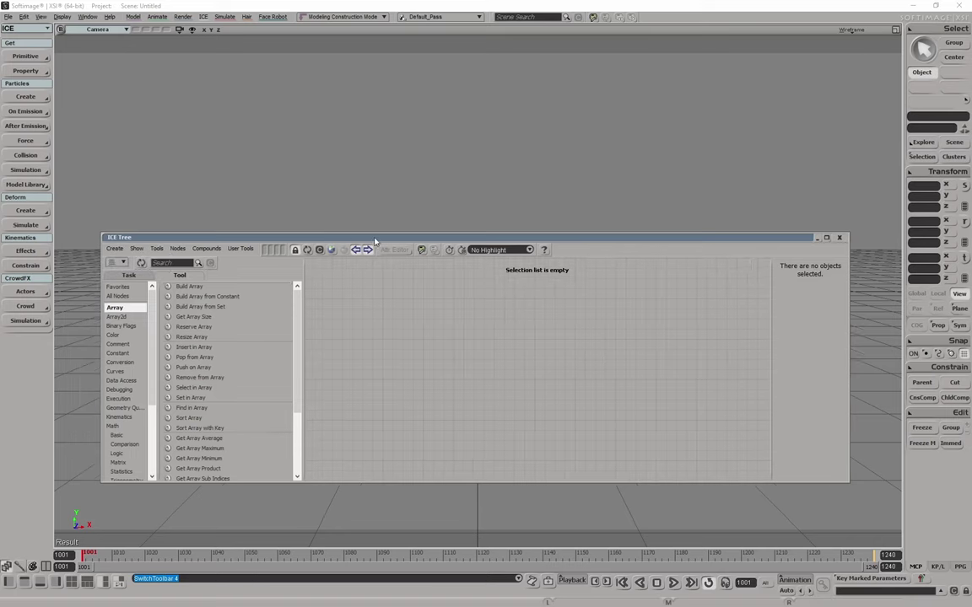
click(29, 55)
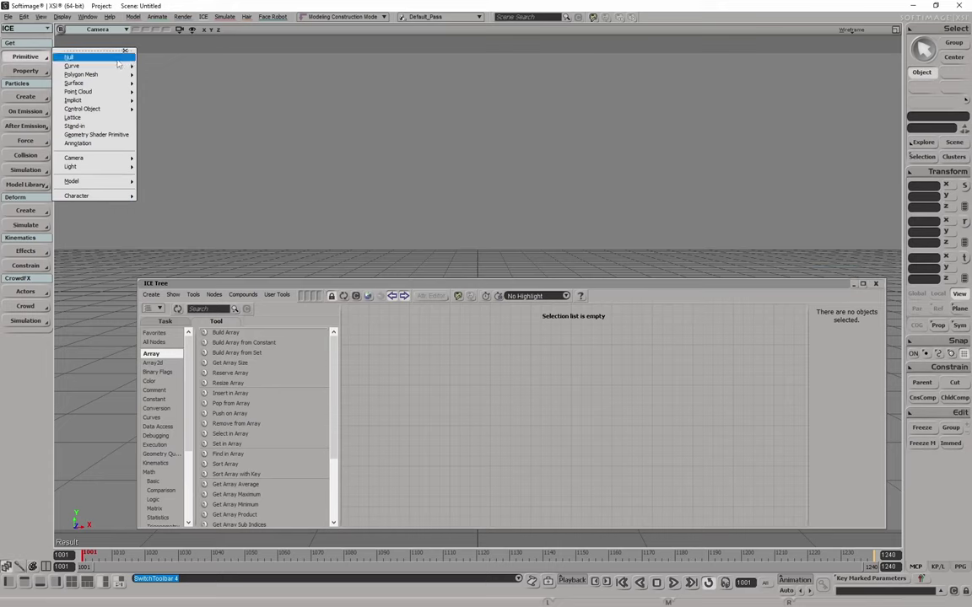
Create a point cloud primitive named 'pointcloud' and close its property page.
mouse_move(78, 91)
click(153, 162)
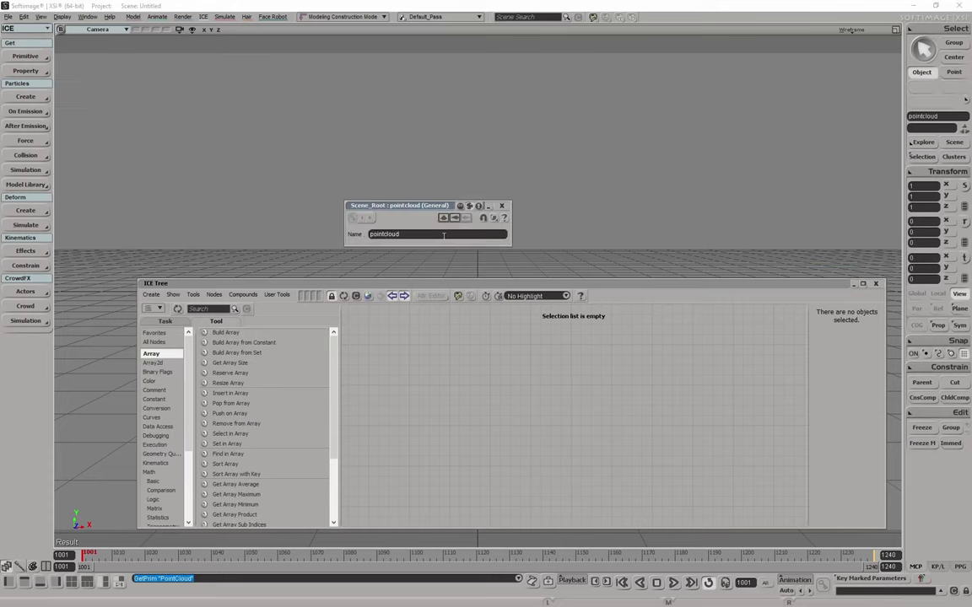
double_click(482, 234)
click(501, 206)
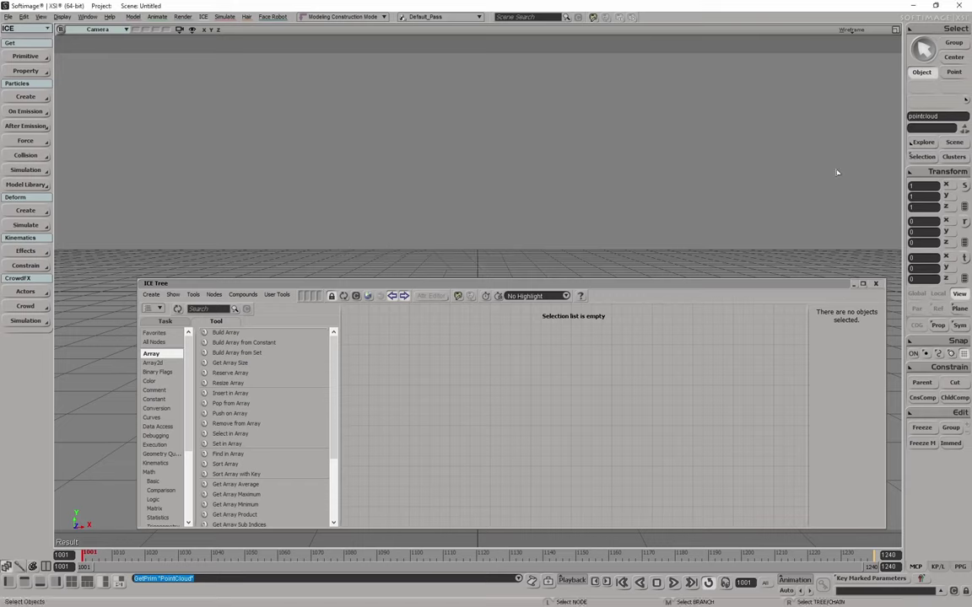
Open the scene Explorer, dock it top-right, and shorten it above the ICE Tree editor.
key(8)
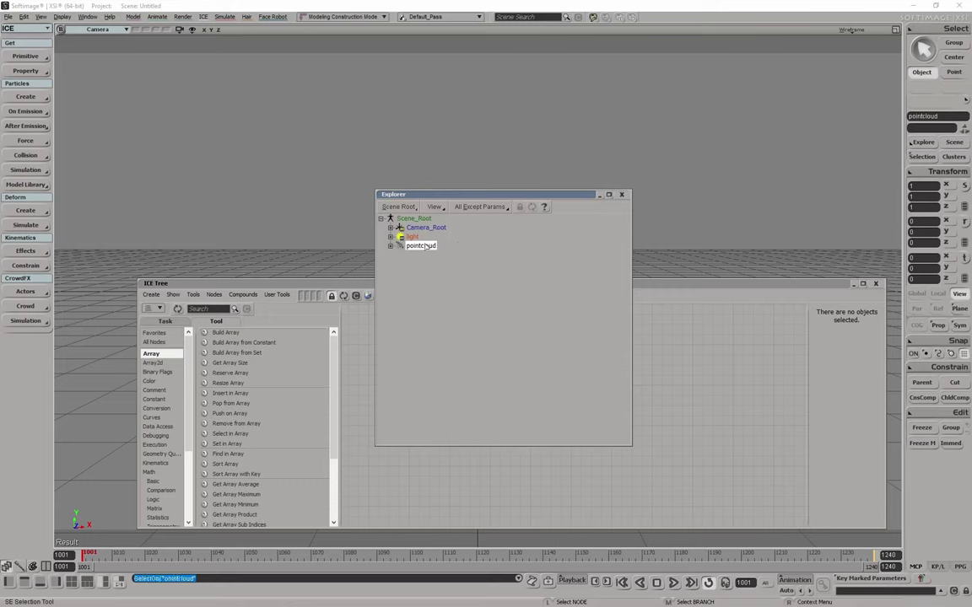
mouse_move(481, 196)
mouse_down()
mouse_move(644, 42)
mouse_move(739, 36)
mouse_up()
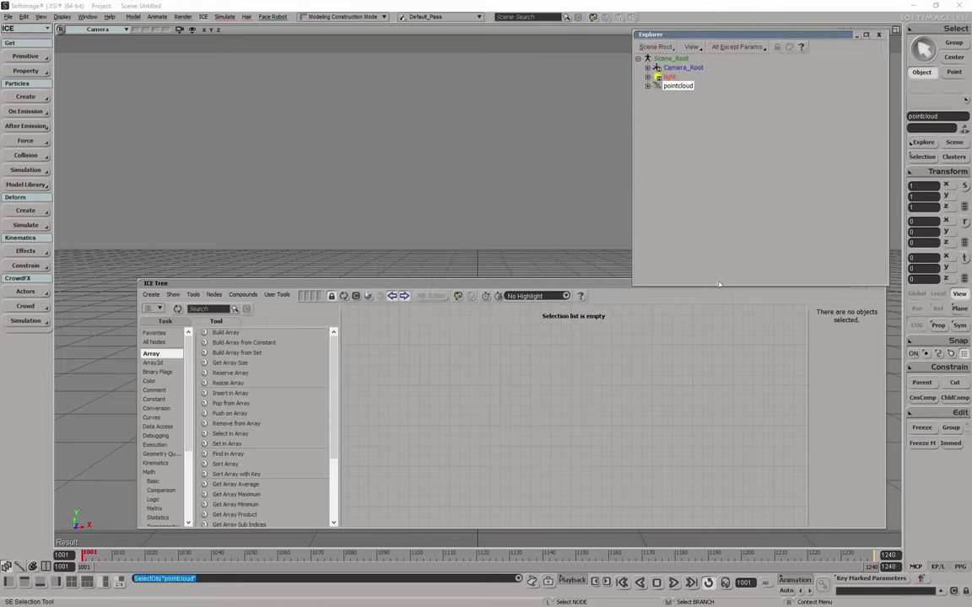
drag(717, 286, 717, 254)
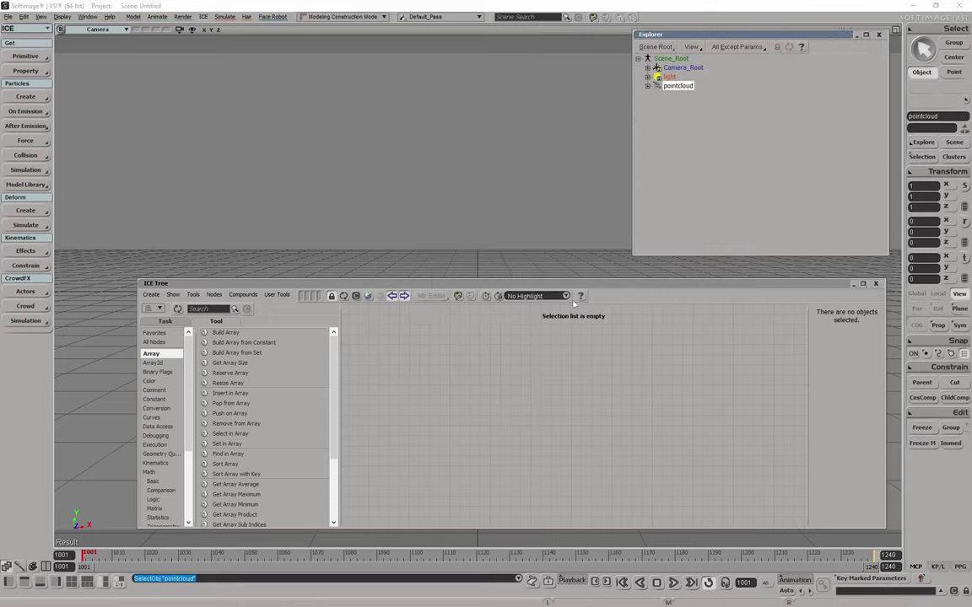
On the point cloud, create and delete a plain ICE tree, then a simulated ICETree1.
click(173, 294)
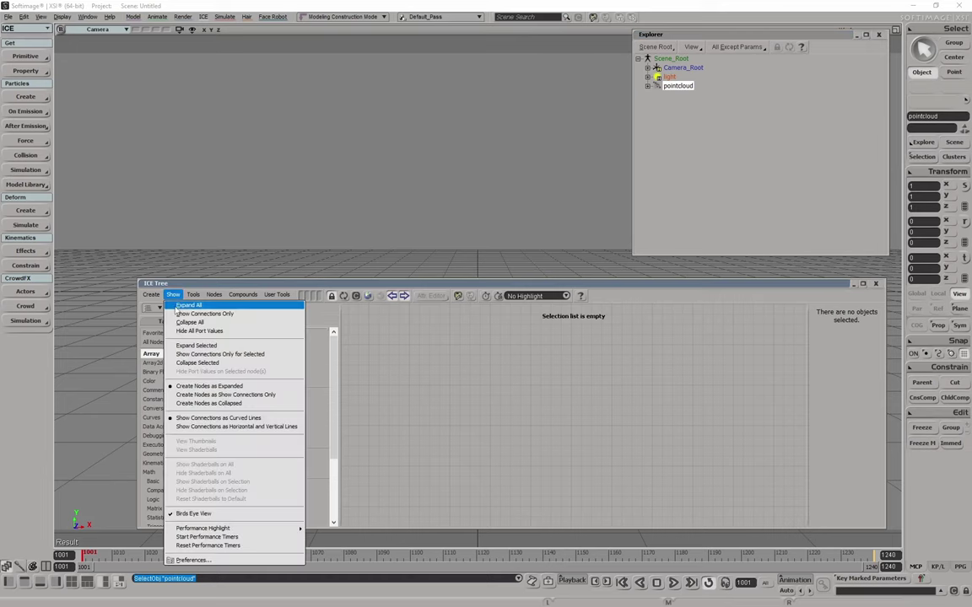
click(163, 305)
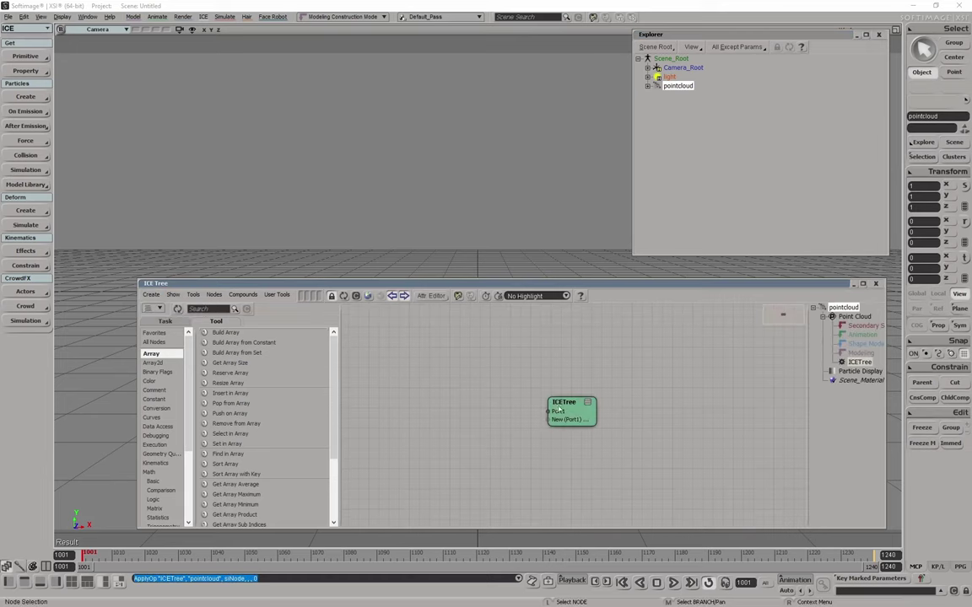
drag(570, 412, 722, 377)
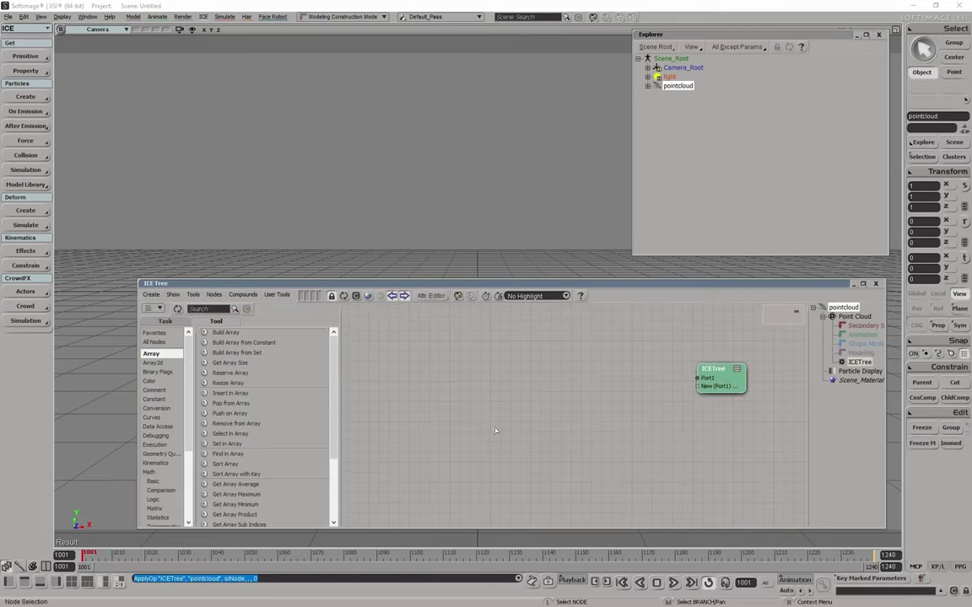
key(Delete)
click(151, 294)
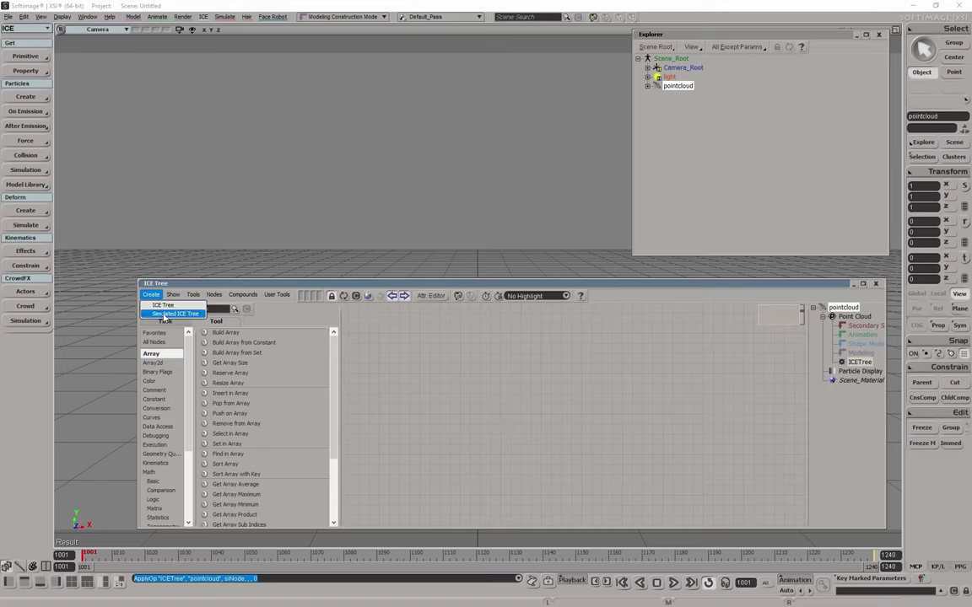
click(164, 313)
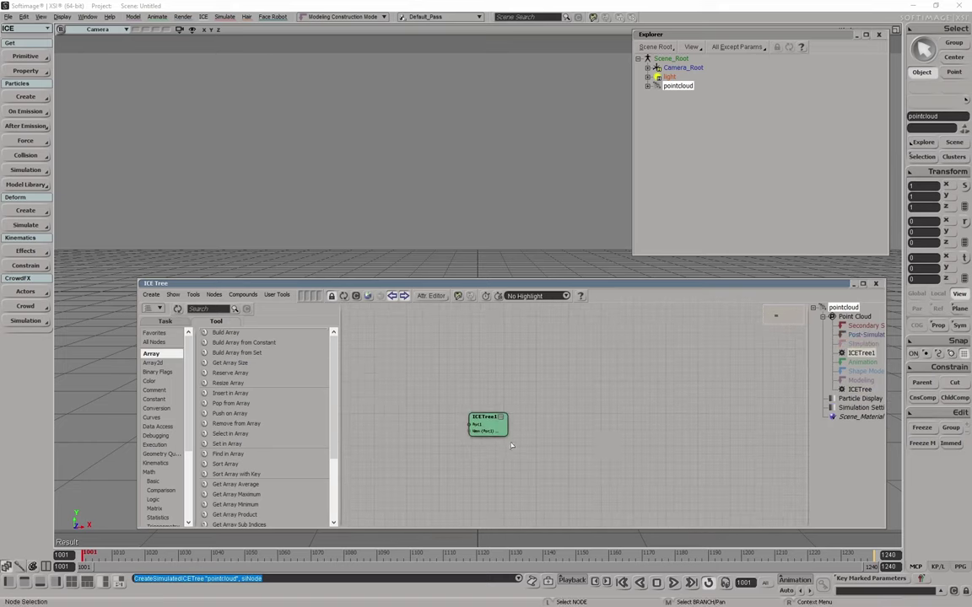
scroll(610, 417, up, 2)
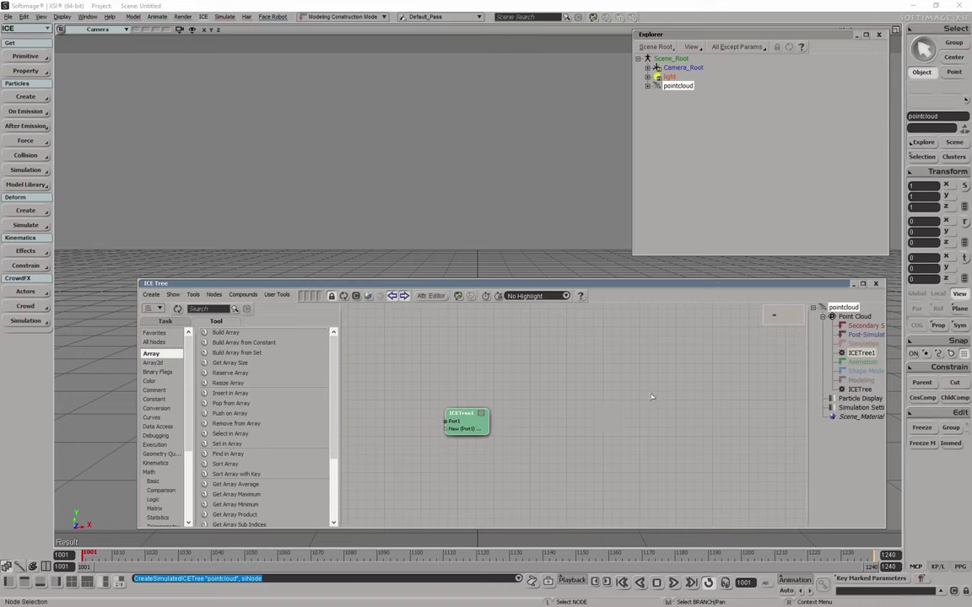
scroll(651, 396, up, 2)
scroll(700, 337, down, 4)
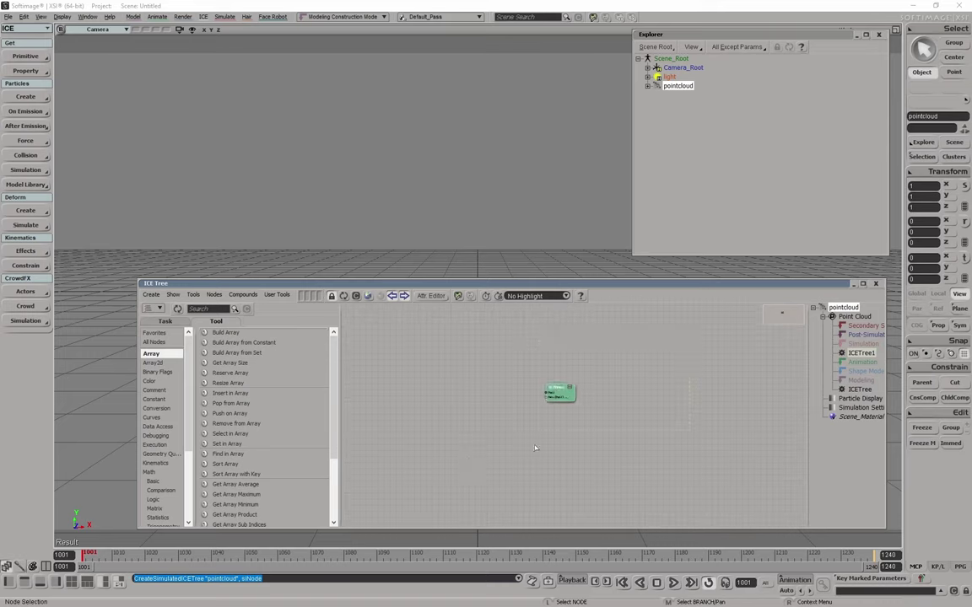
scroll(591, 450, down, 2)
key(Delete)
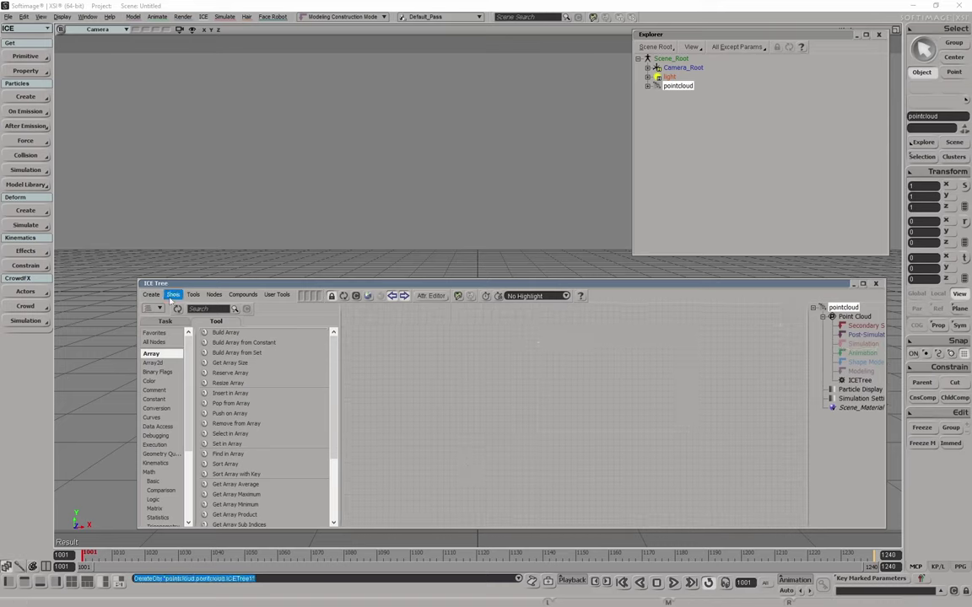
Create another simulated ICE tree, delete it, and close the ICE Tree editor.
click(150, 294)
click(163, 315)
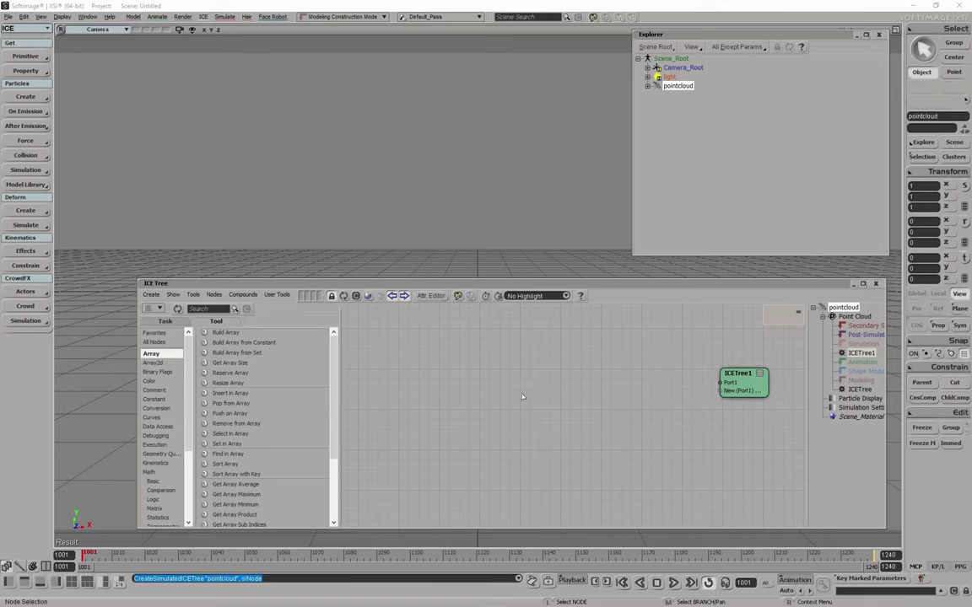
key(Delete)
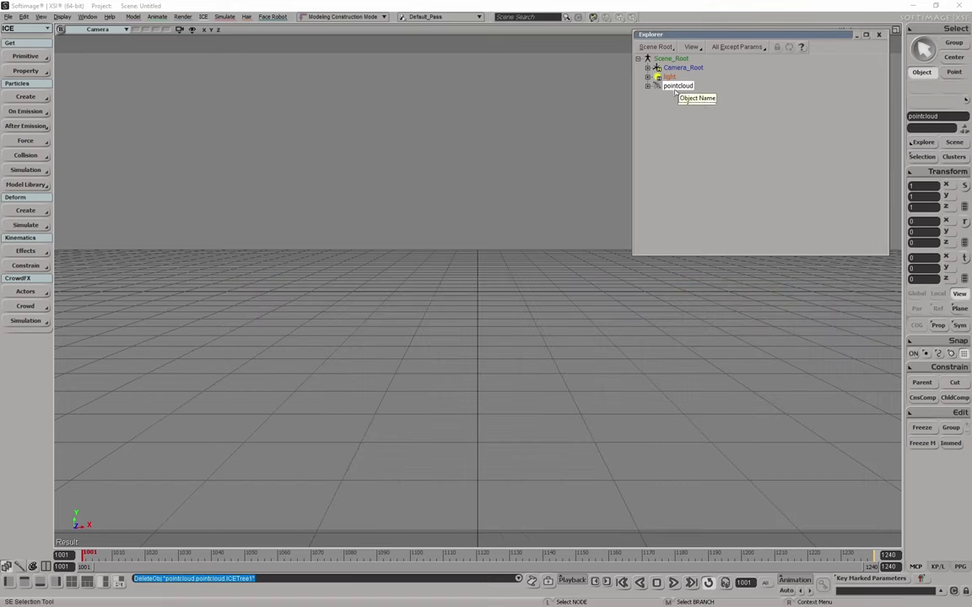
Delete pointcloud and add a polygon mesh torus, orbiting and panning to centre it in view.
key(Delete)
click(26, 55)
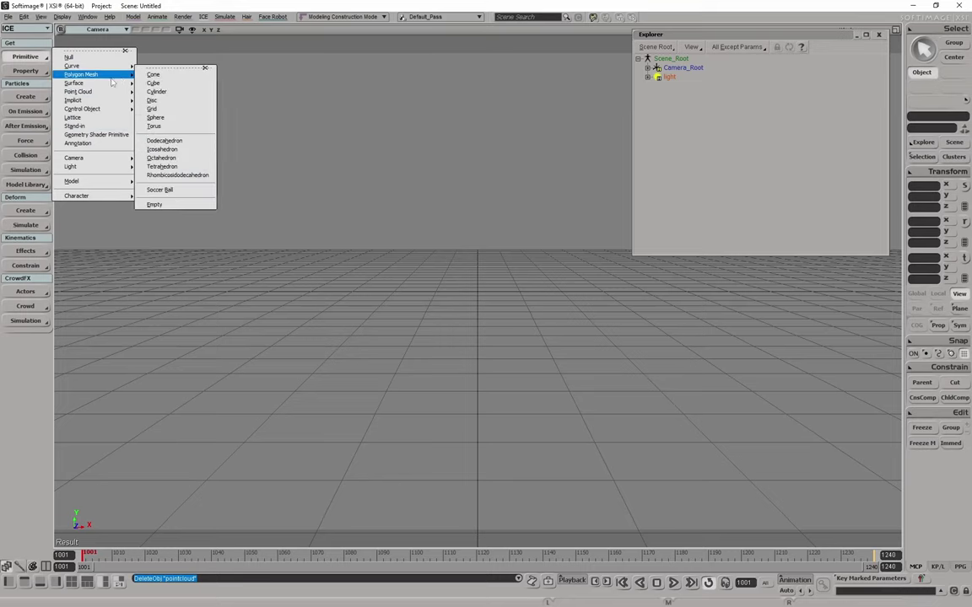
click(153, 126)
click(455, 186)
scroll(446, 350, down, 2)
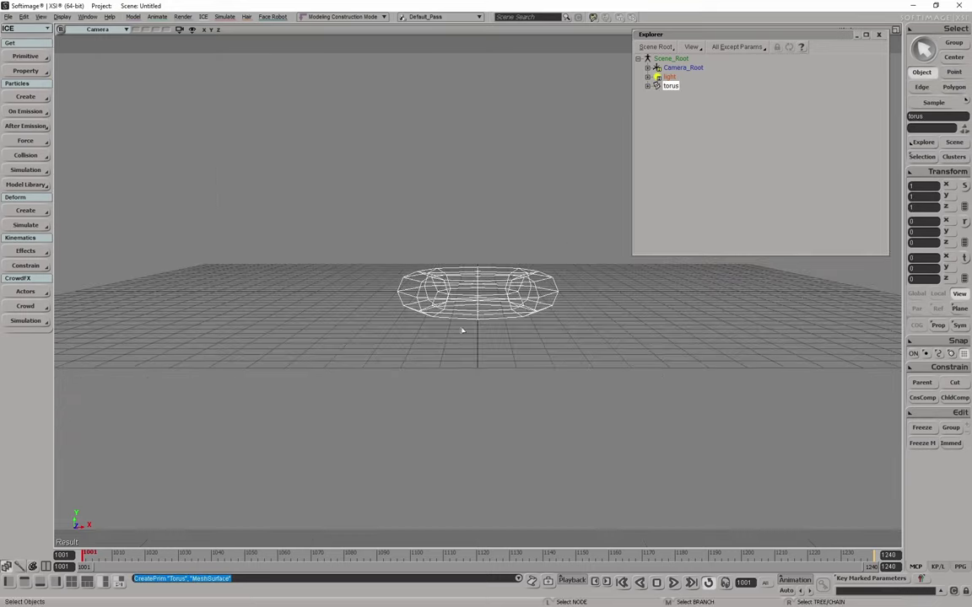
right_drag(462, 331, 492, 352)
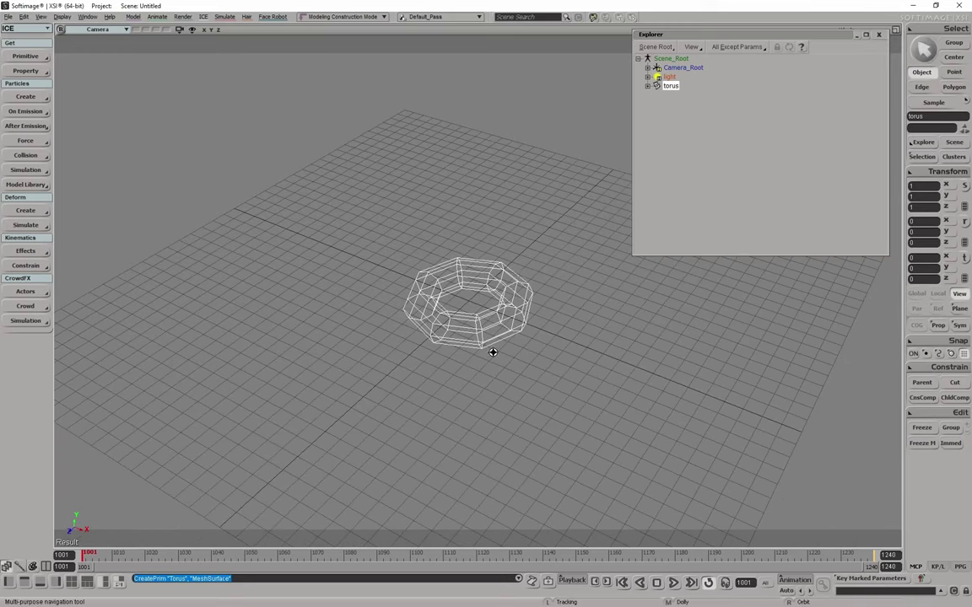
drag(497, 308, 432, 341)
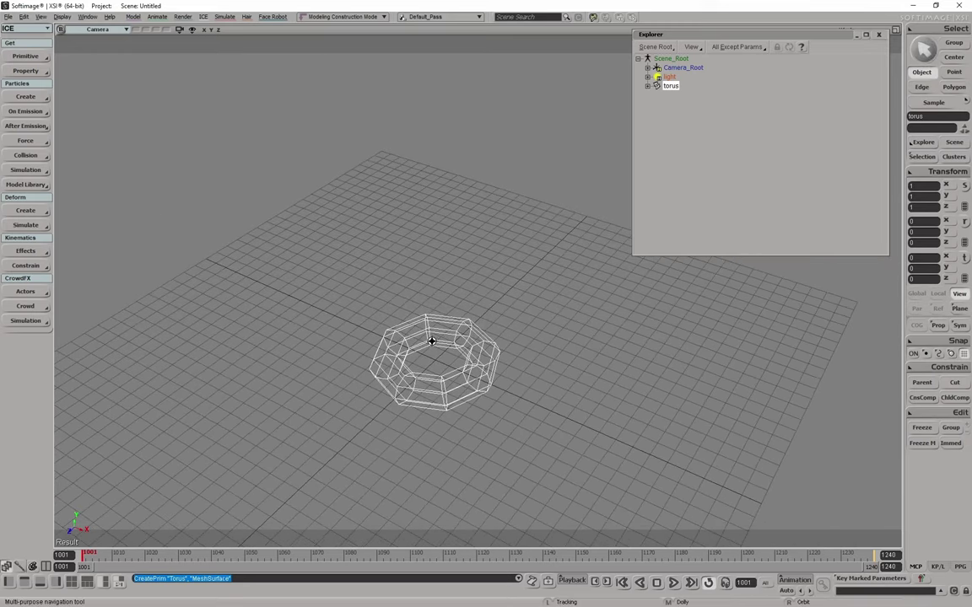
click(34, 102)
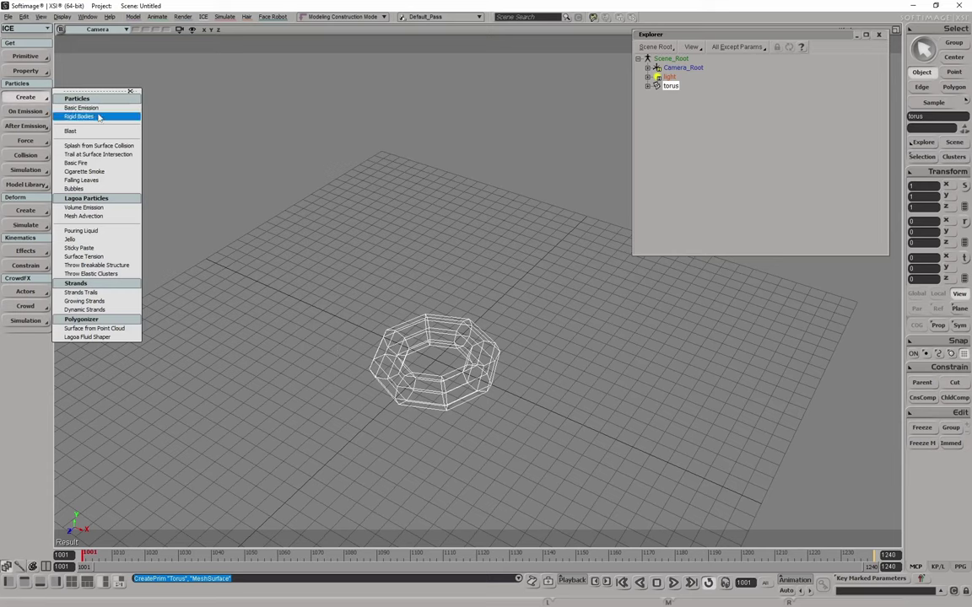
Create a particle pointcloud emitting from the torus and open the ICE Tree editor.
click(99, 109)
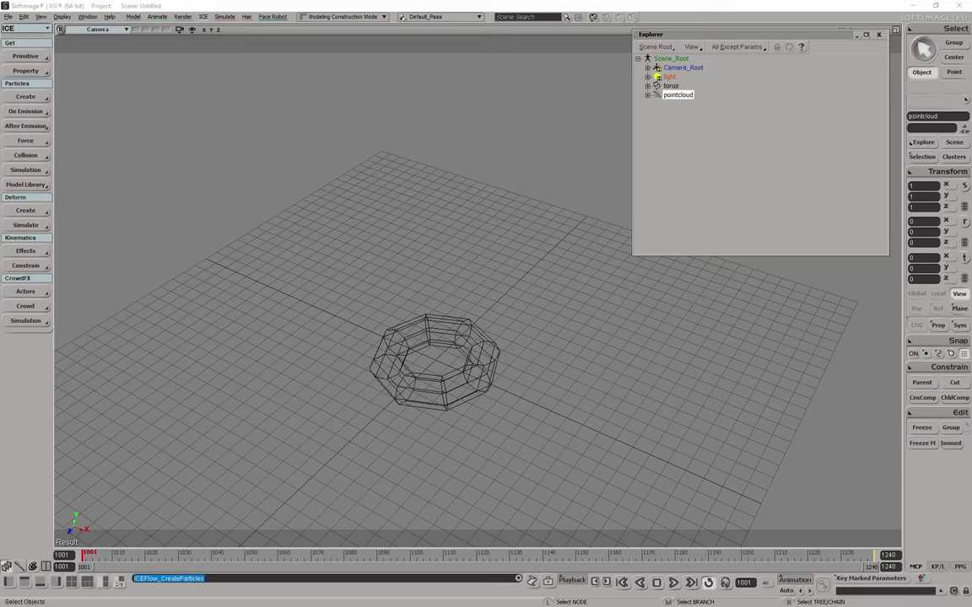
click(494, 346)
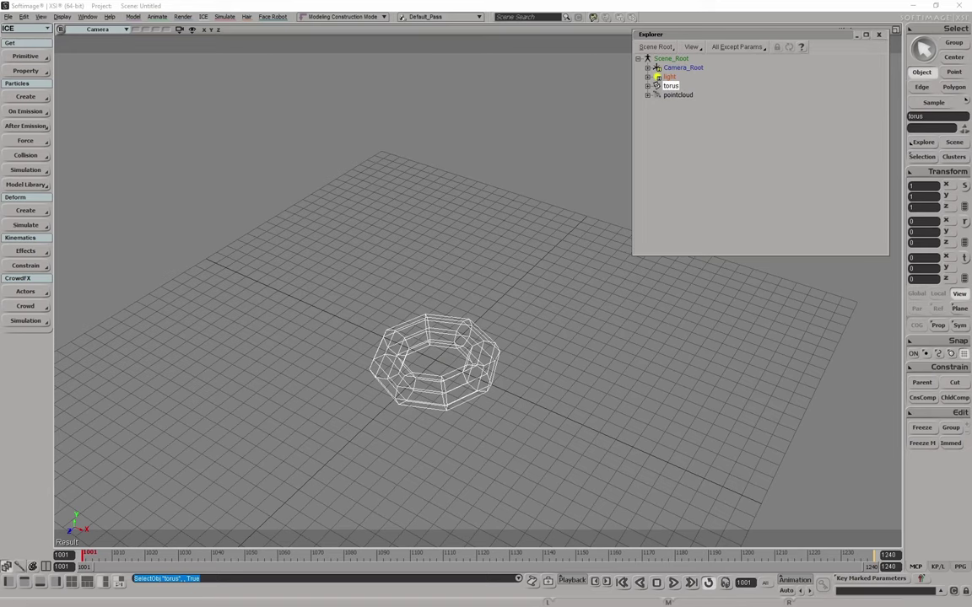
key(alt+9)
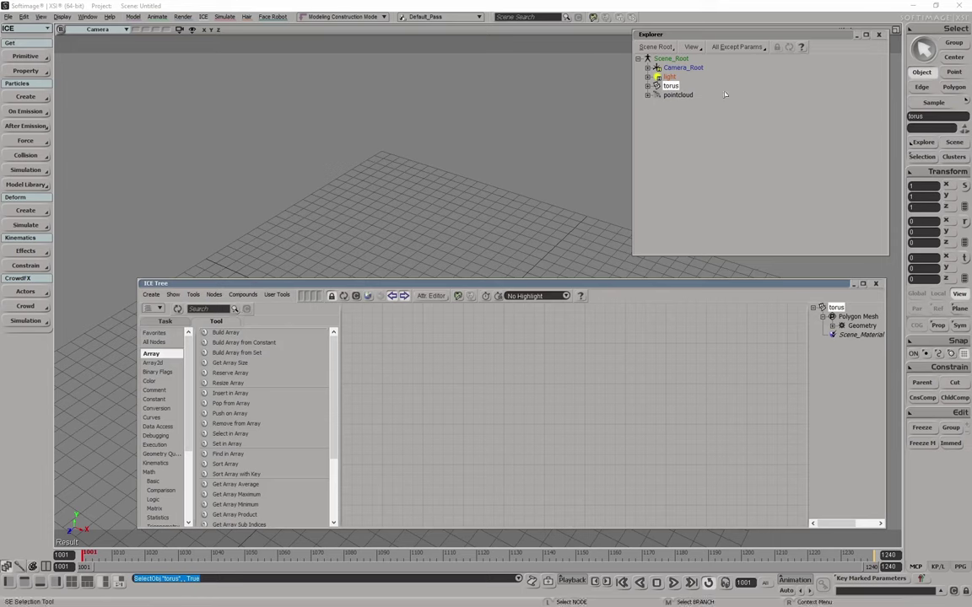
click(673, 95)
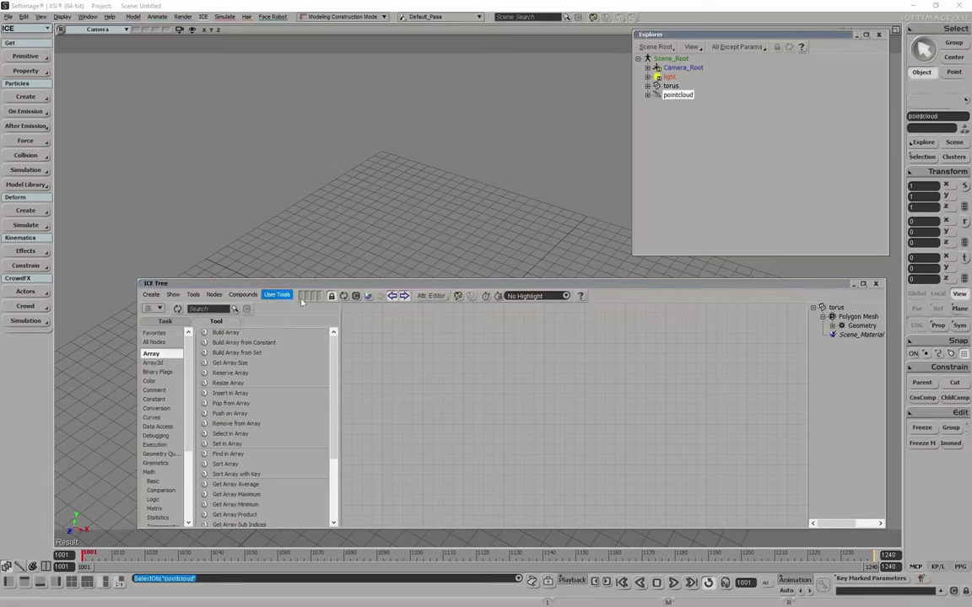
Load the pointcloud's ICE graph into the editor and expand it to full screen.
click(343, 296)
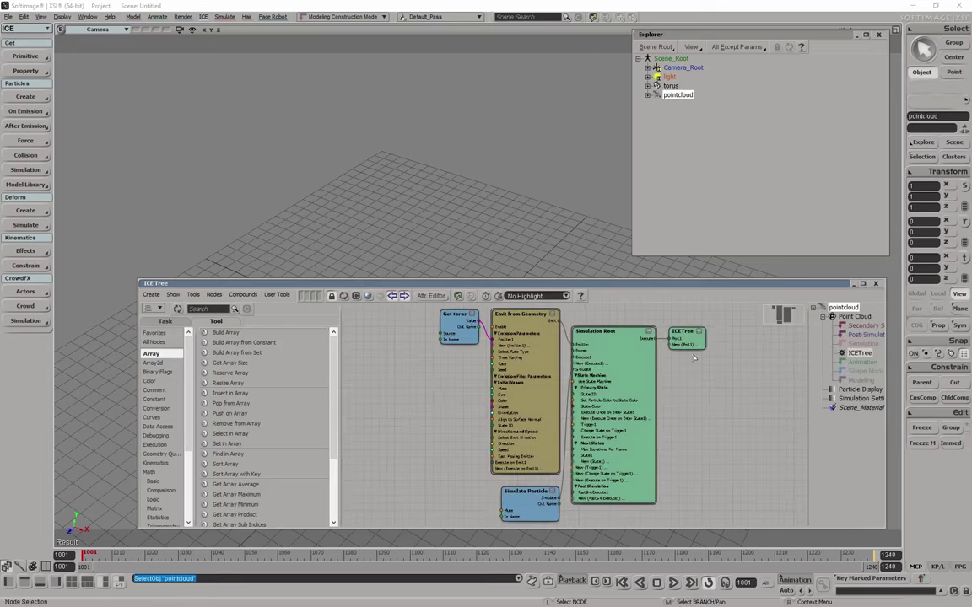
scroll(694, 358, up, 2)
middle_drag(694, 358, 742, 358)
mouse_move(666, 287)
mouse_down()
mouse_move(552, 318)
mouse_move(570, 316)
mouse_up()
double_click(581, 315)
double_click(581, 314)
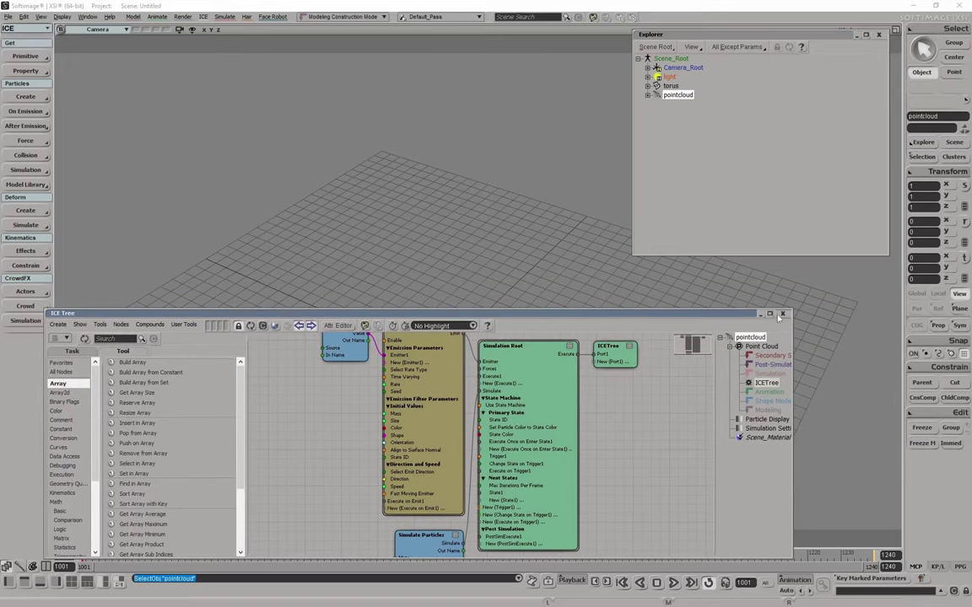
click(769, 313)
Move the ICETree and Simulation Root nodes right and Get torus far left.
middle_drag(632, 99, 694, 314)
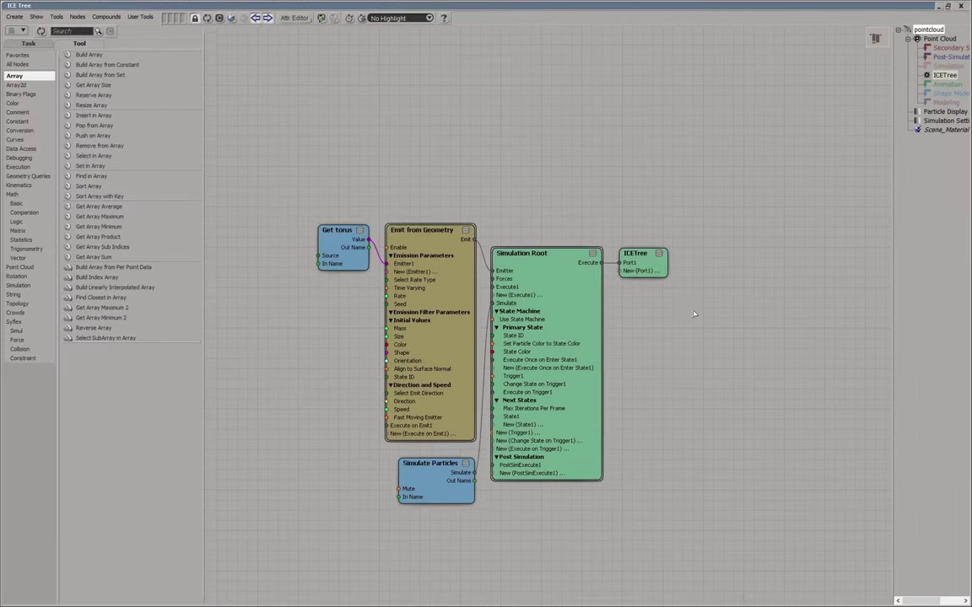
drag(636, 253, 759, 246)
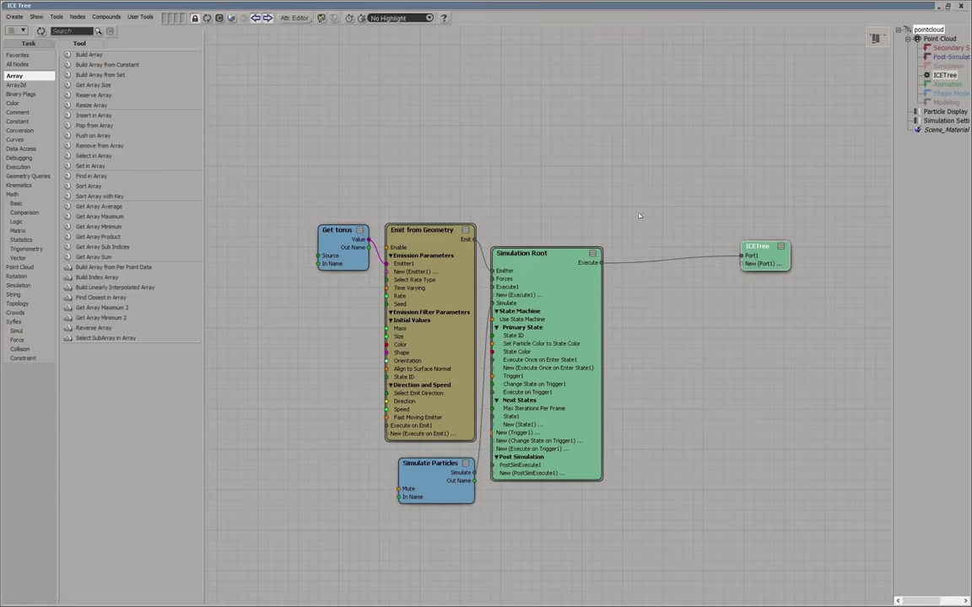
drag(531, 260, 597, 260)
middle_drag(540, 174, 723, 138)
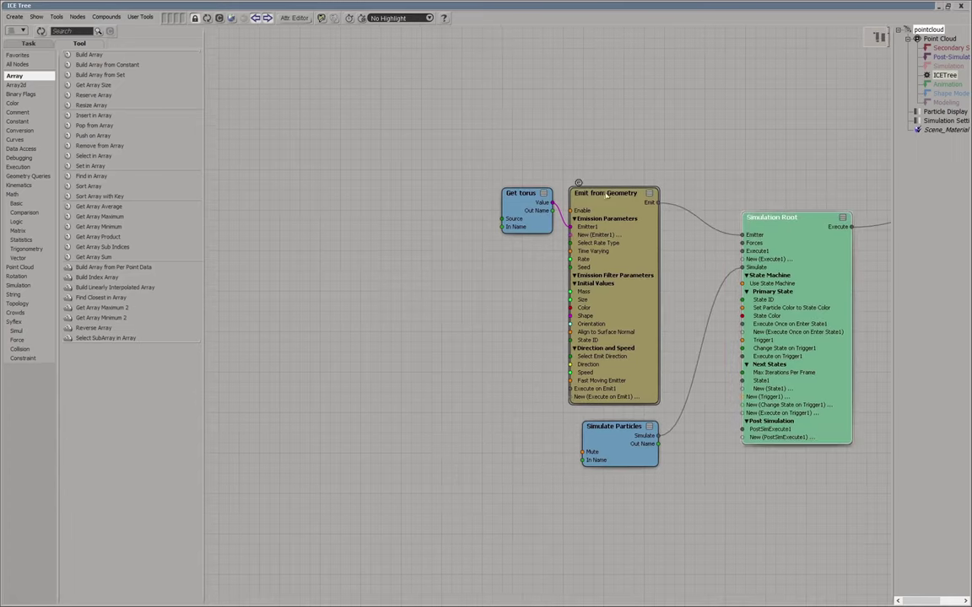
middle_drag(598, 217, 664, 203)
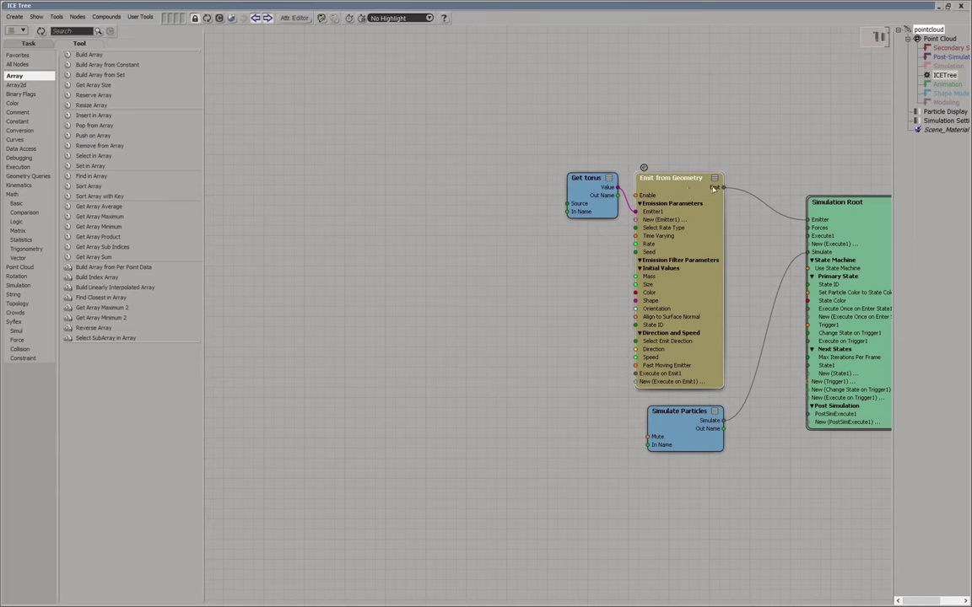
middle_drag(712, 189, 747, 211)
drag(600, 204, 376, 215)
middle_drag(375, 215, 268, 229)
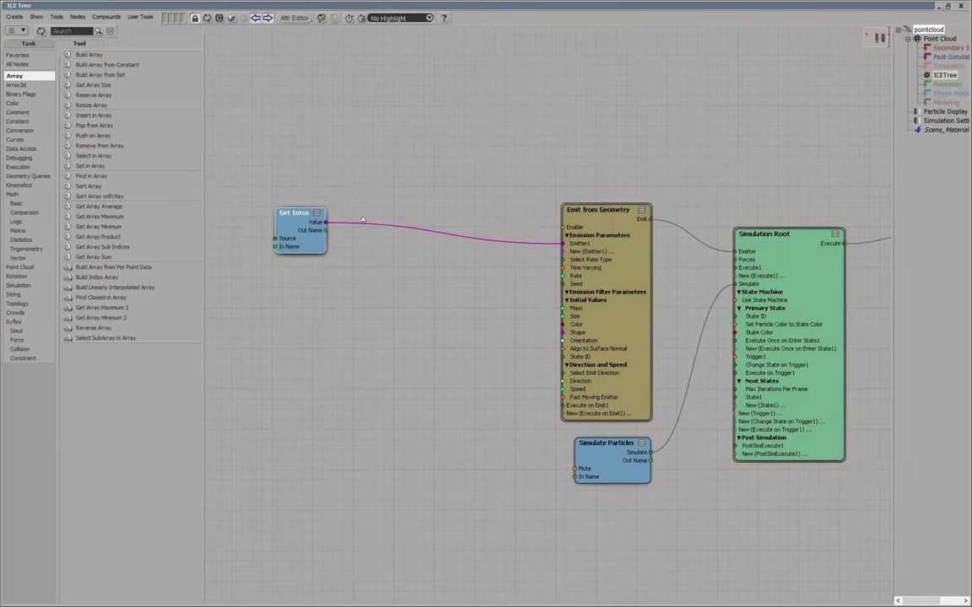
Shift Simulate Particles down-left and push Simulation Root and ICETree further right.
middle_drag(292, 373, 280, 353)
middle_drag(371, 347, 301, 249)
middle_drag(334, 121, 374, 174)
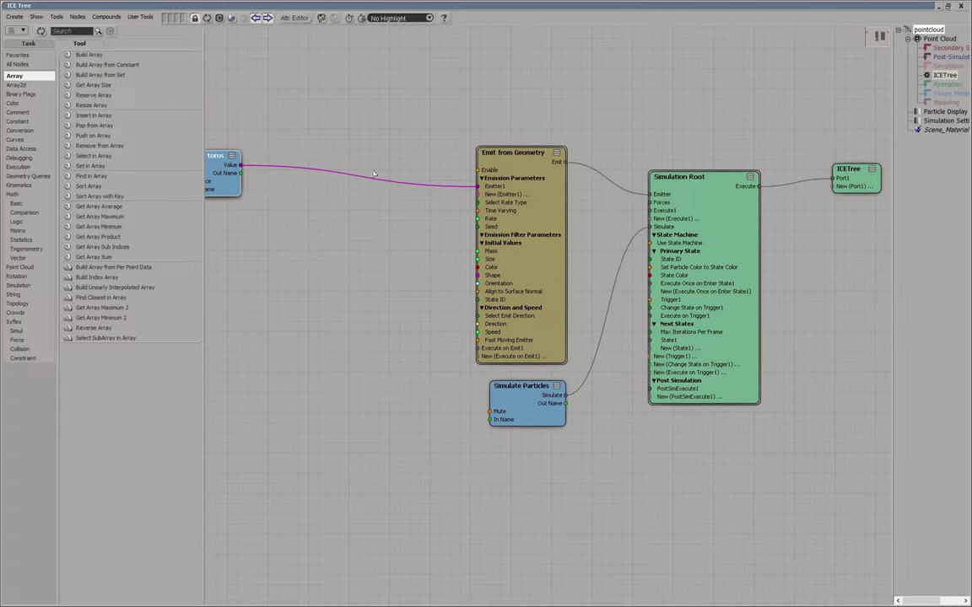
middle_drag(350, 427, 342, 351)
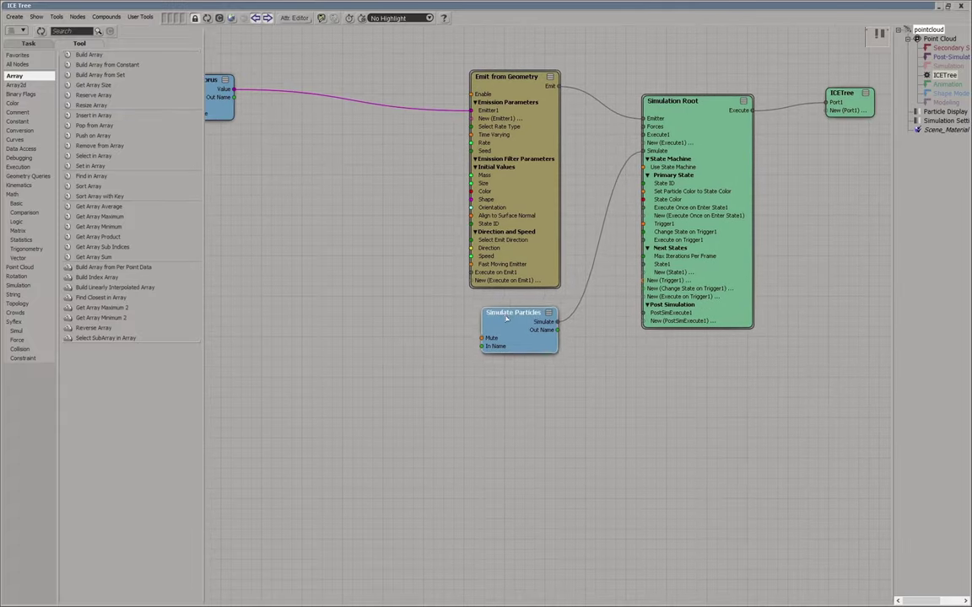
drag(508, 315, 486, 368)
middle_drag(652, 412, 643, 425)
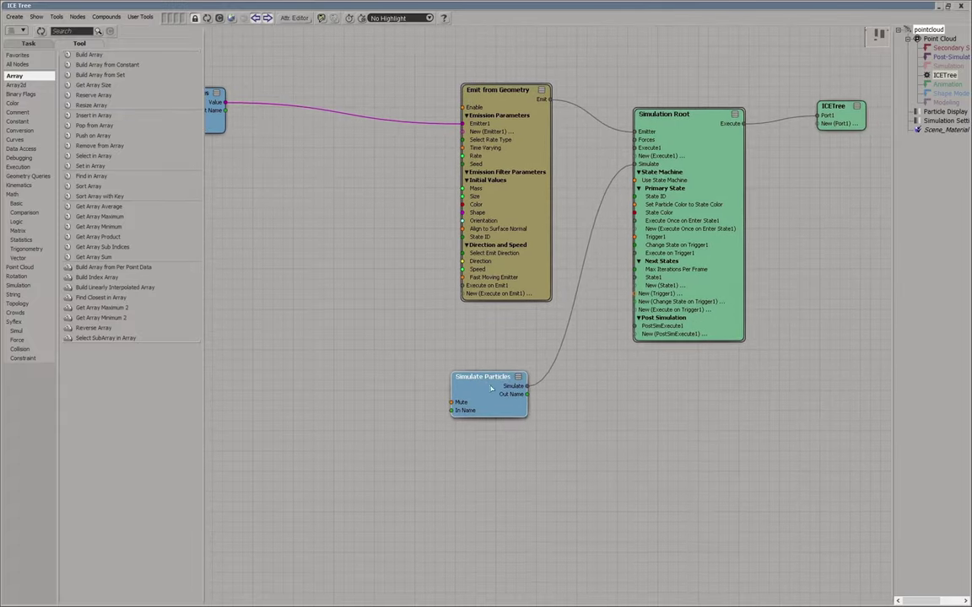
middle_drag(491, 387, 403, 418)
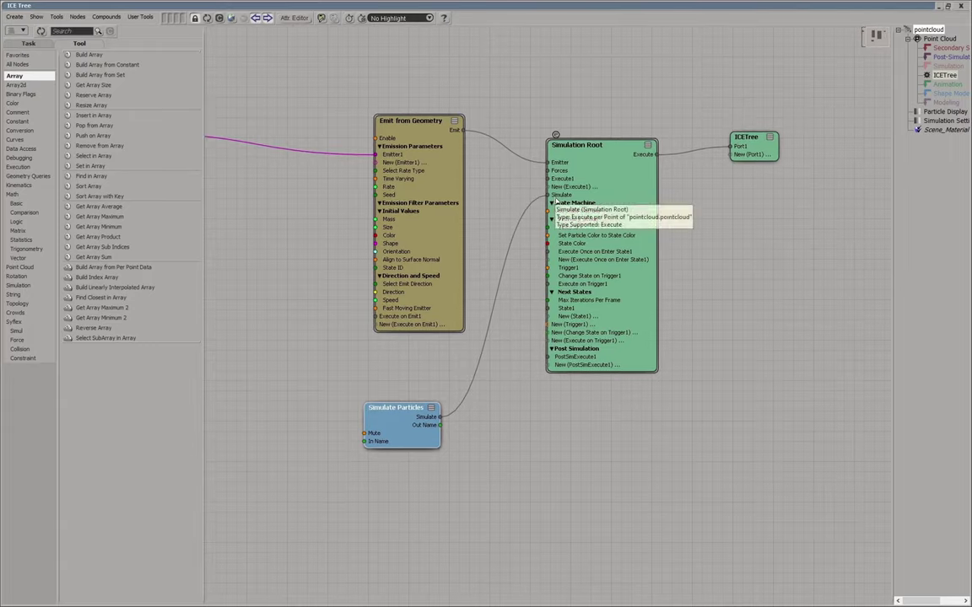
middle_drag(662, 202, 575, 247)
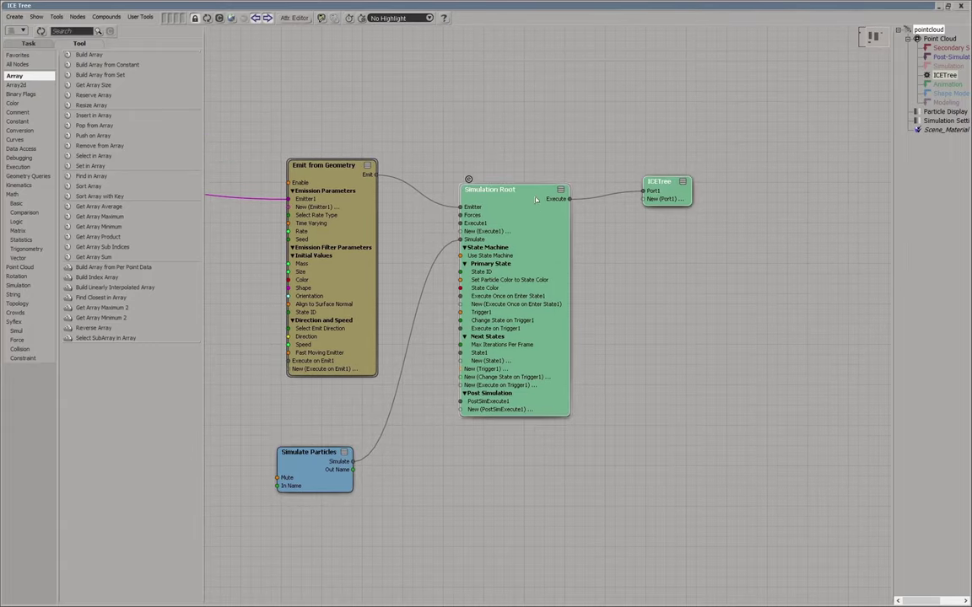
drag(565, 246, 698, 246)
middle_drag(544, 436, 603, 400)
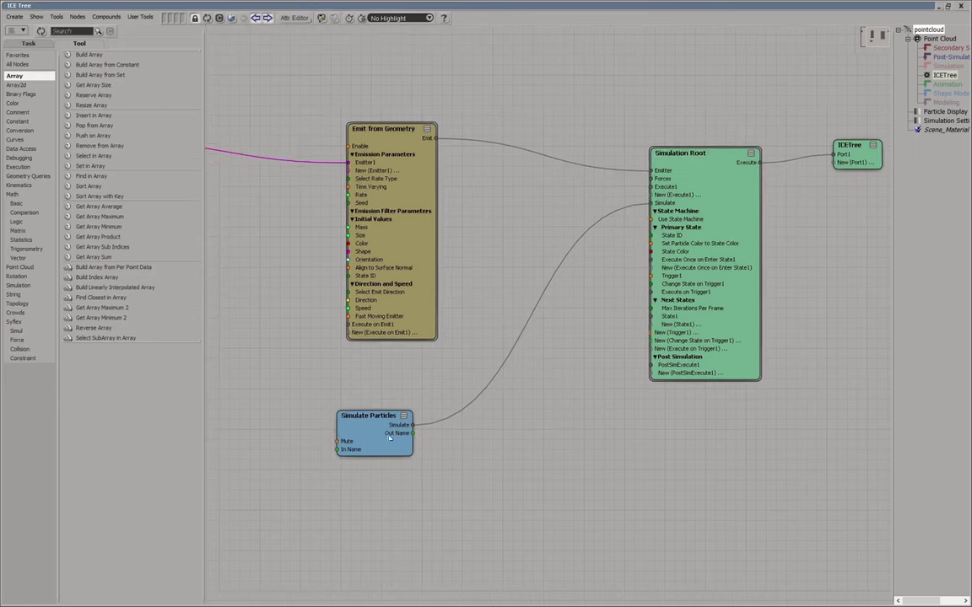
drag(359, 423, 374, 420)
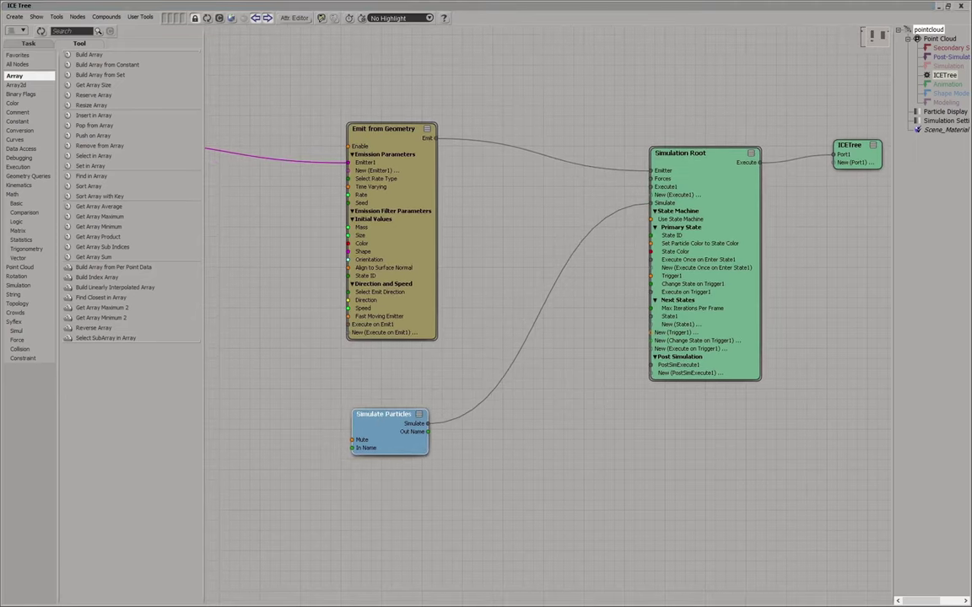
Bring Get torus, Simulation Root and ICETree back into view, then restore the floating editor.
middle_drag(602, 302, 323, 203)
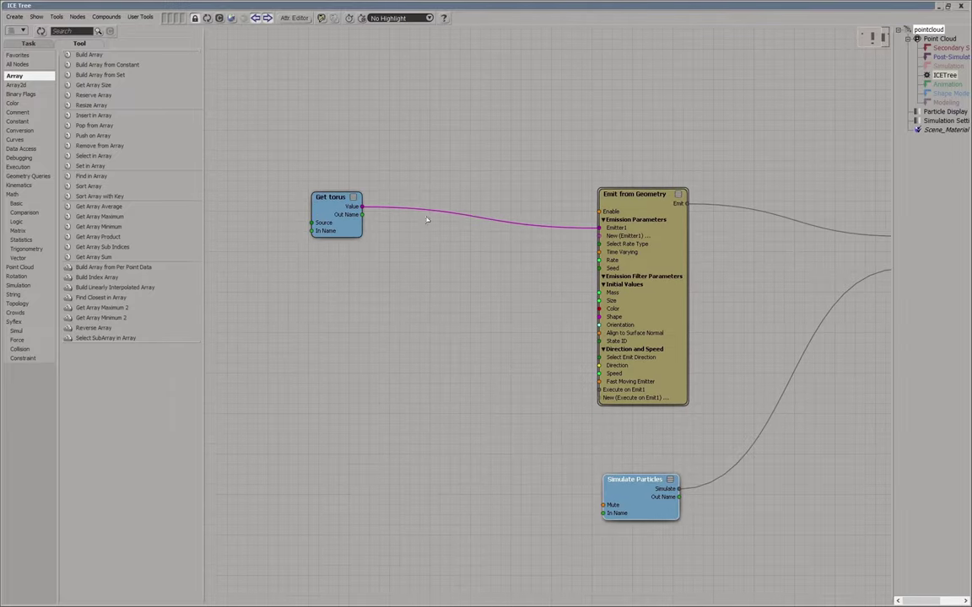
drag(323, 203, 356, 221)
middle_drag(800, 171, 659, 170)
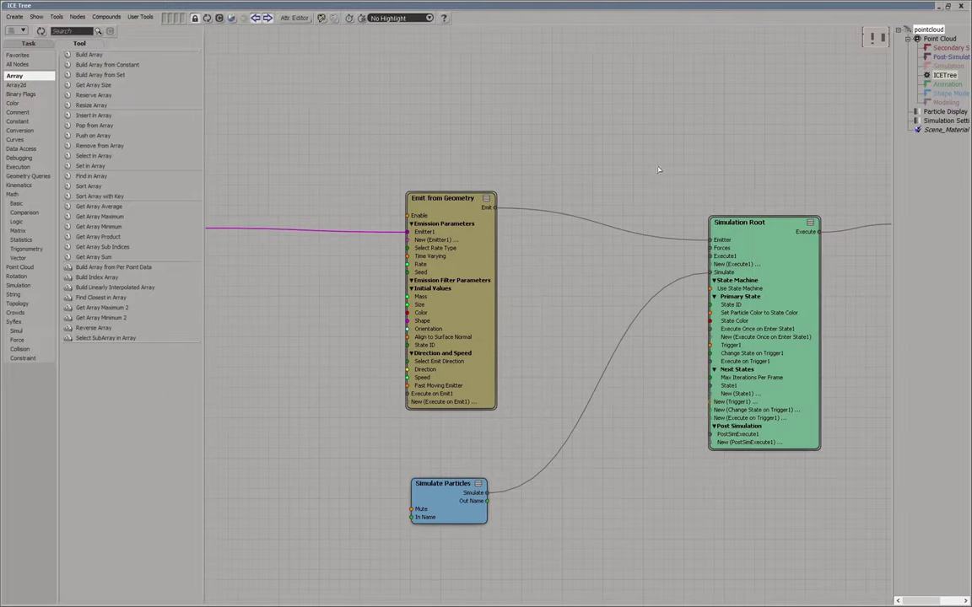
middle_drag(857, 129, 777, 153)
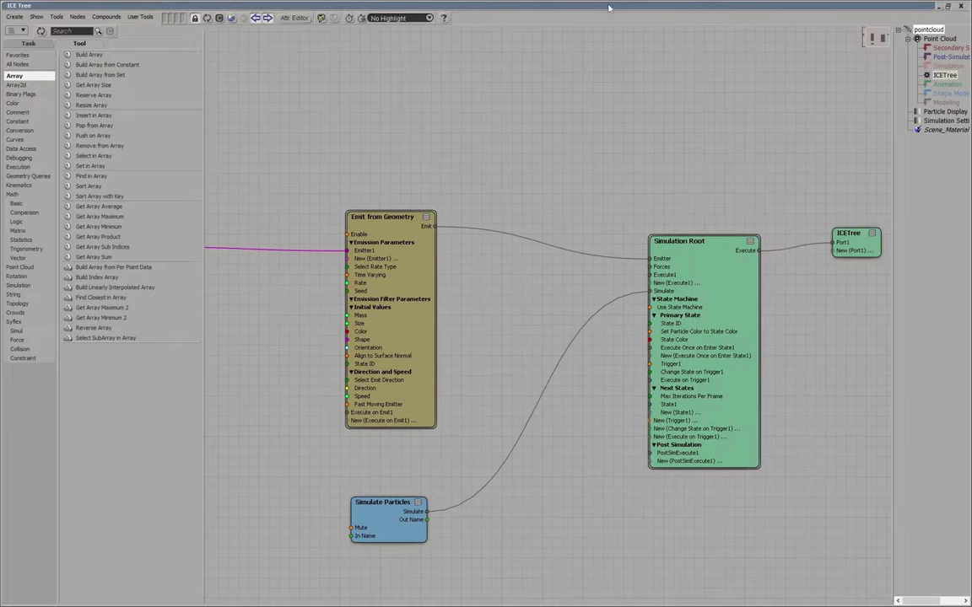
drag(609, 8, 559, 114)
click(899, 112)
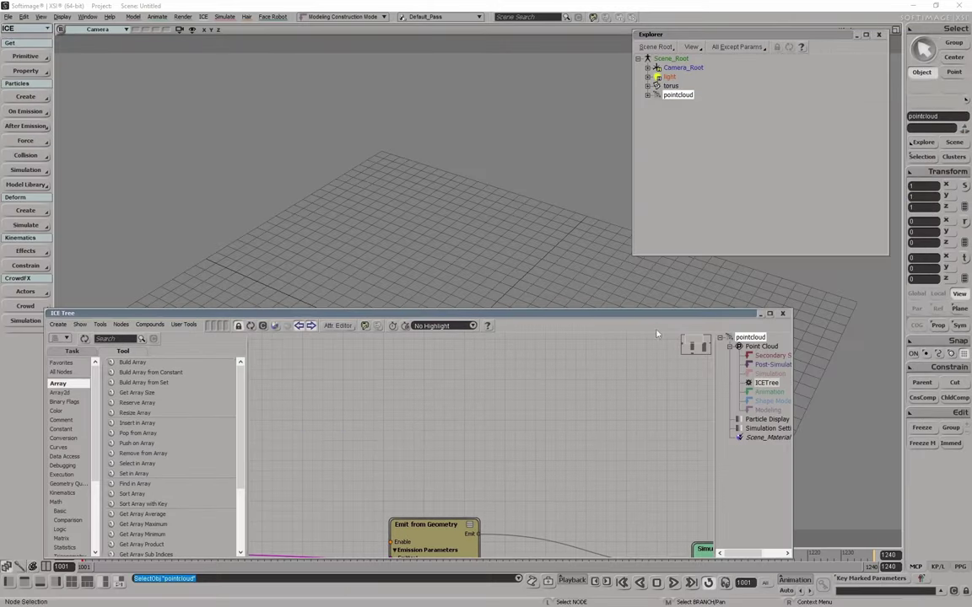
Reposition, collapse and re-expand the floating node editor and Explorer windows.
drag(665, 313, 680, 265)
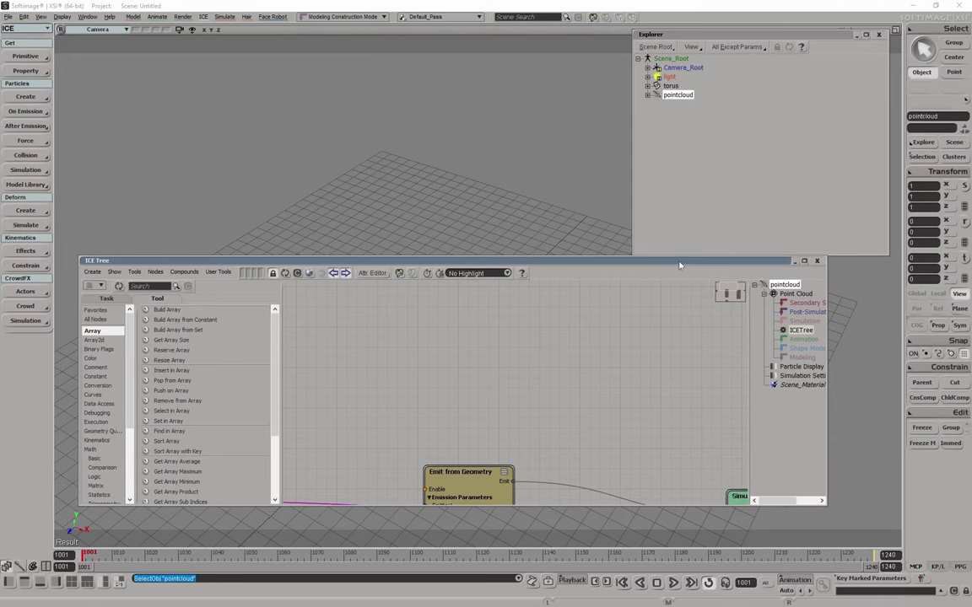
double_click(680, 263)
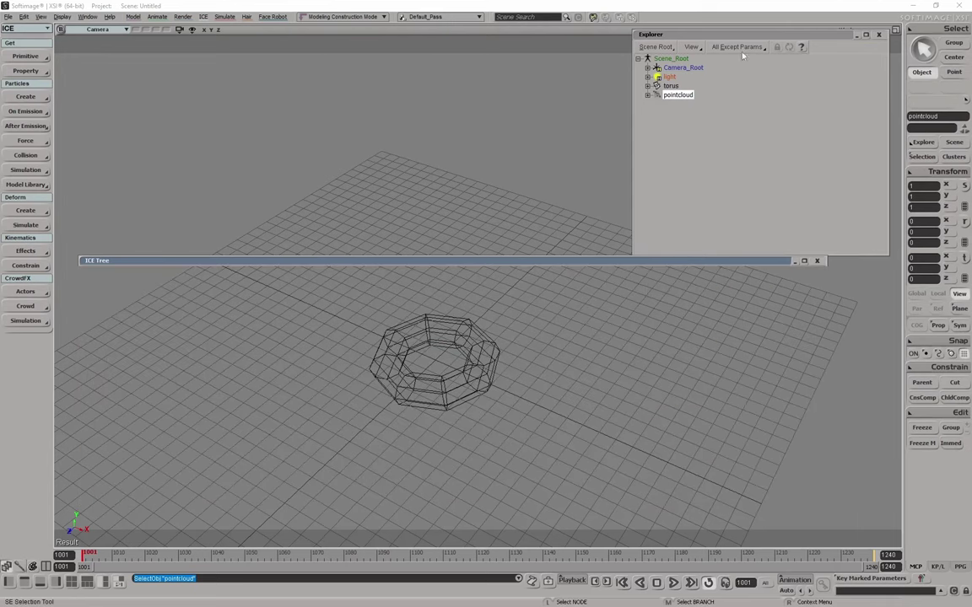
click(741, 37)
double_click(741, 37)
drag(740, 37, 625, 133)
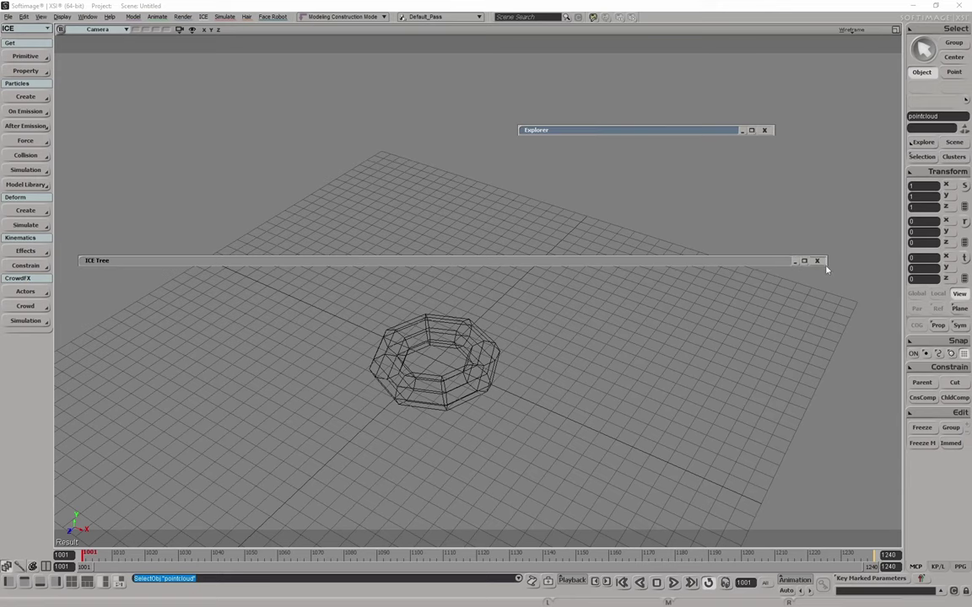
double_click(617, 130)
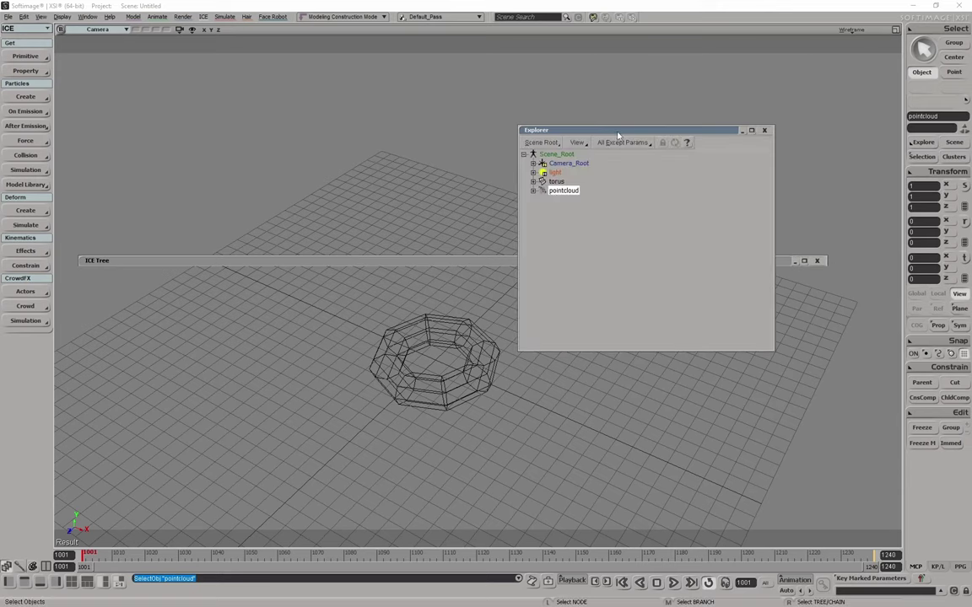
double_click(409, 261)
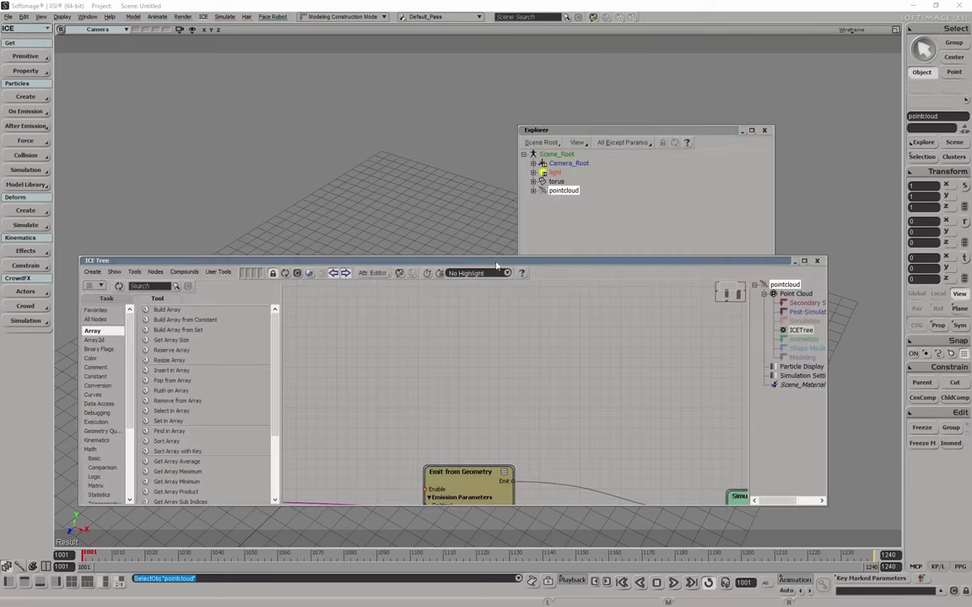
drag(501, 267, 513, 325)
double_click(513, 324)
double_click(512, 325)
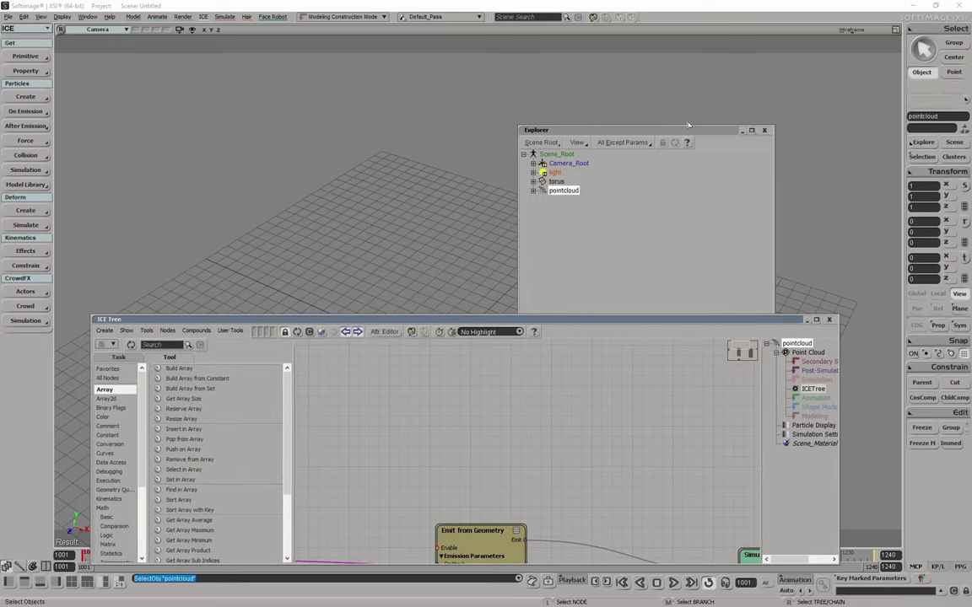
double_click(688, 131)
double_click(688, 131)
drag(498, 319, 479, 296)
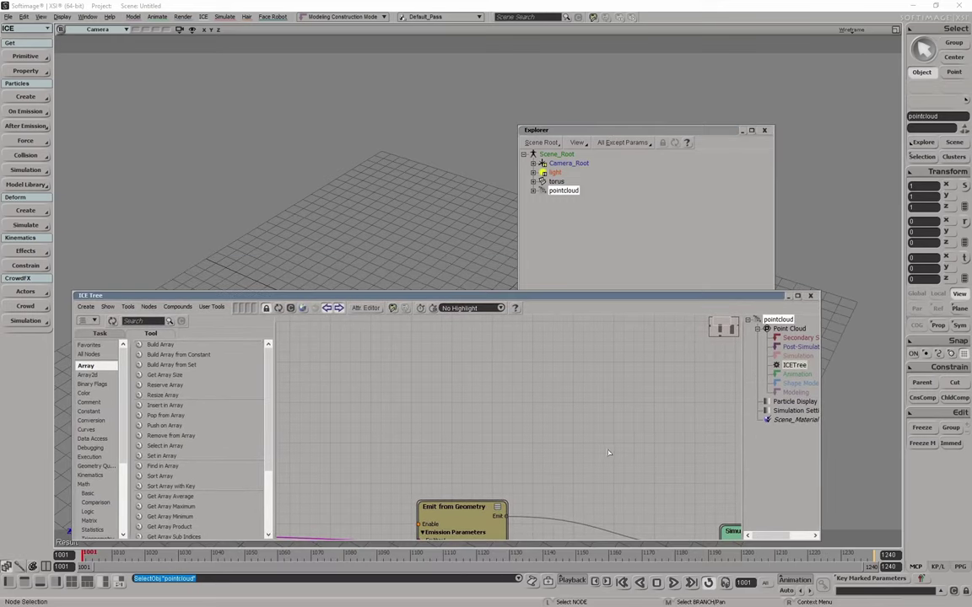
Switch to the docked Explorer and ICE Tree layout, close the floating windows, and widen the viewport.
click(118, 582)
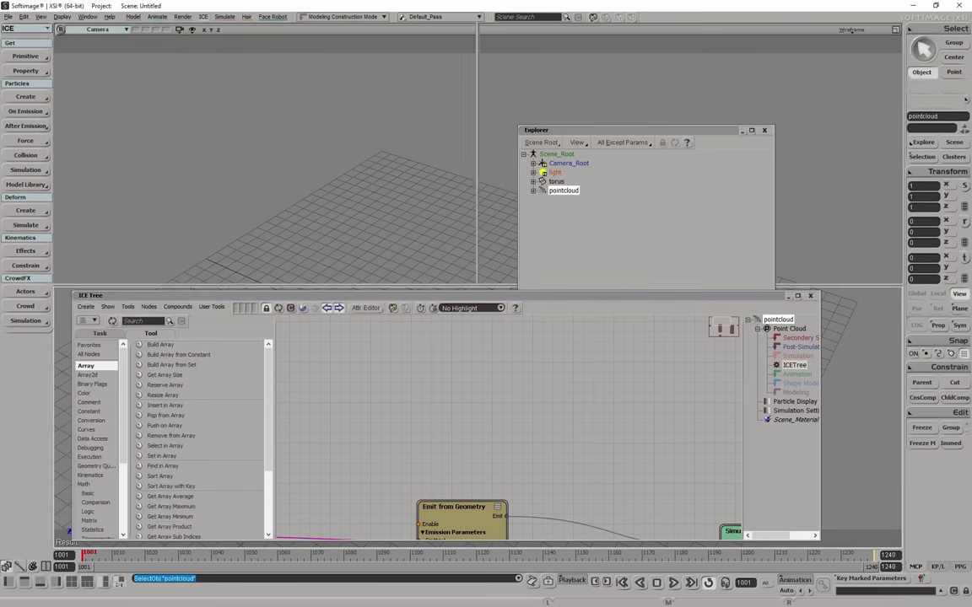
drag(214, 297, 106, 367)
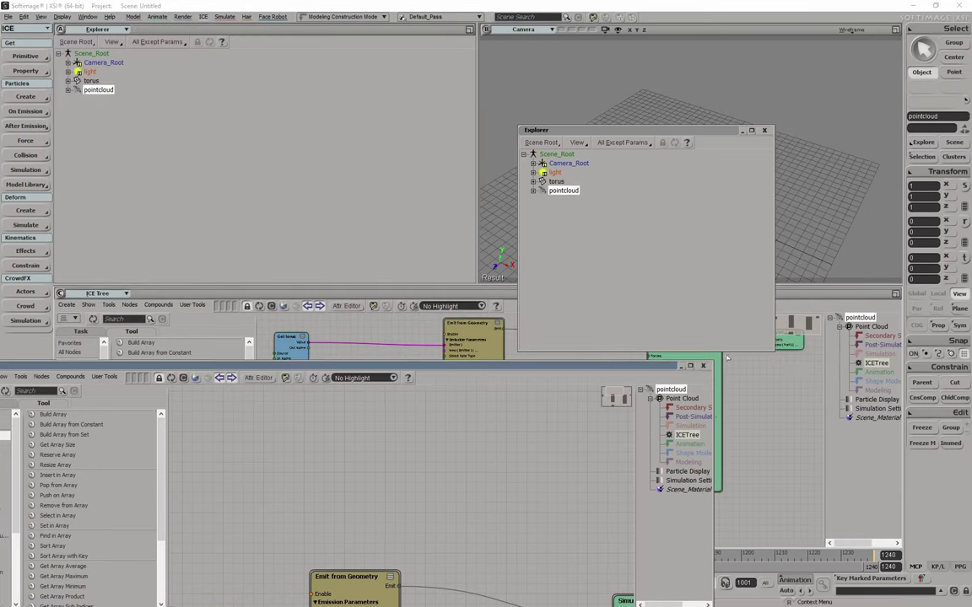
click(702, 366)
click(764, 130)
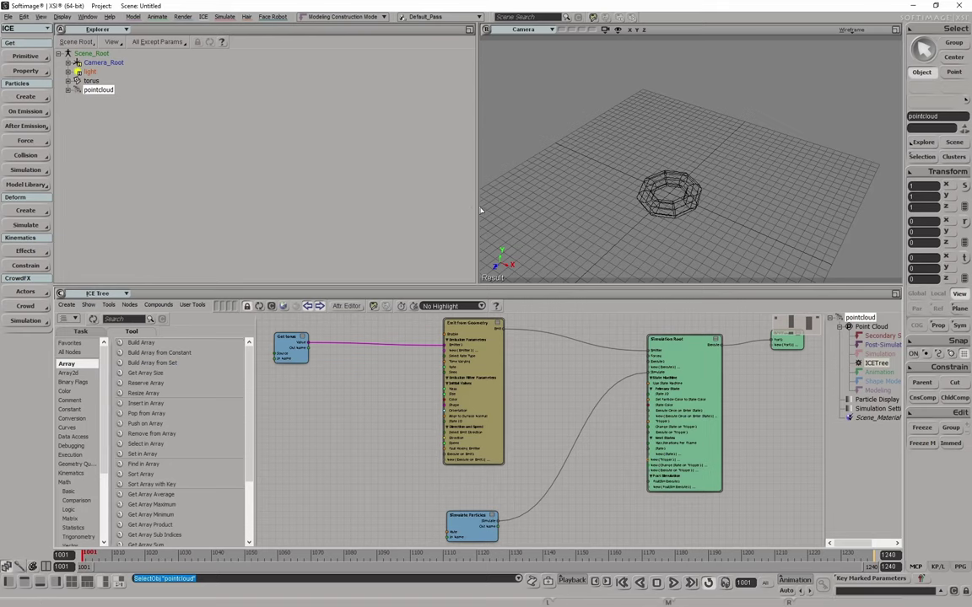
drag(478, 210, 287, 207)
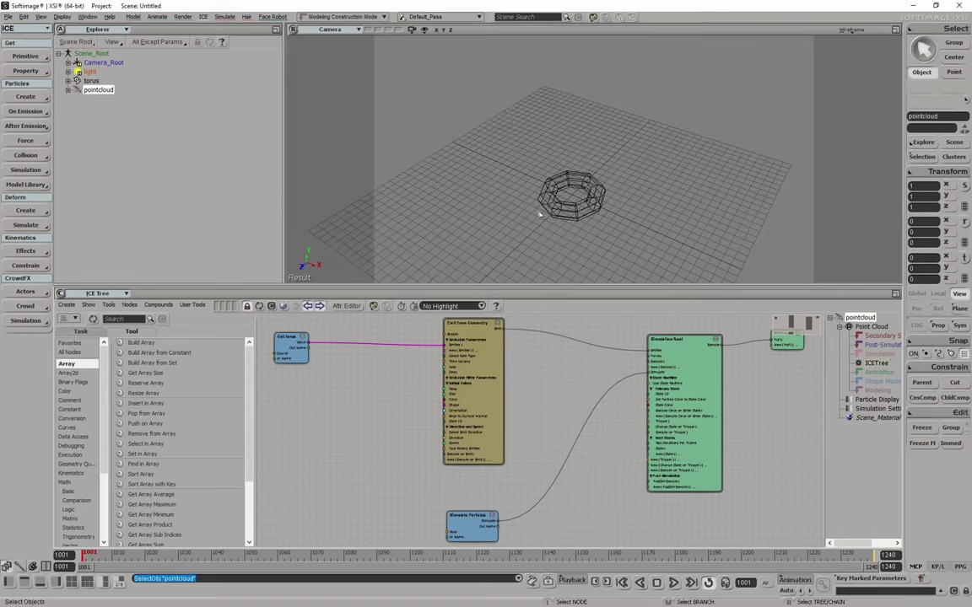
Switch the viewport to the User view and orbit around the torus with nothing selected.
click(329, 29)
mouse_move(397, 49)
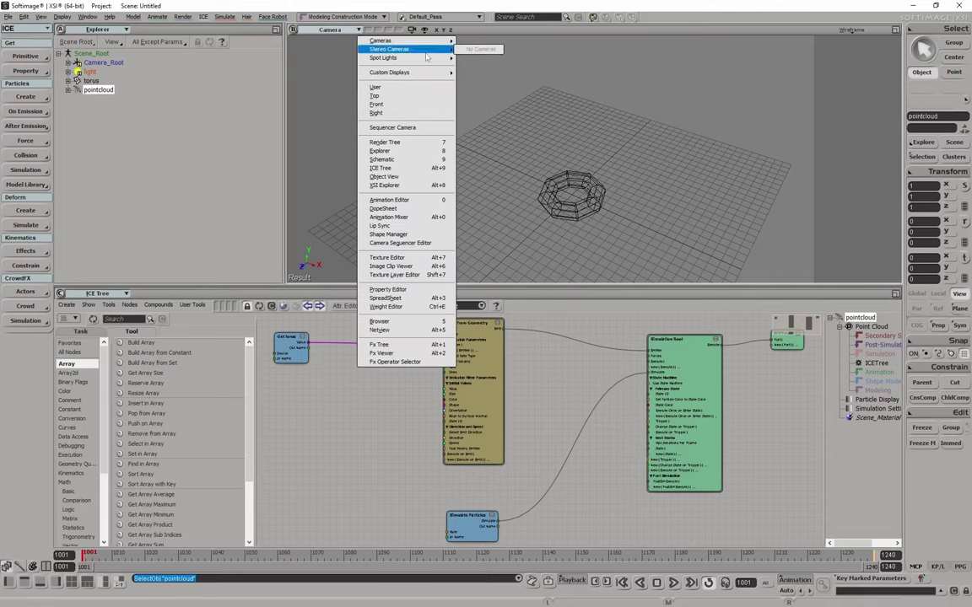
click(388, 87)
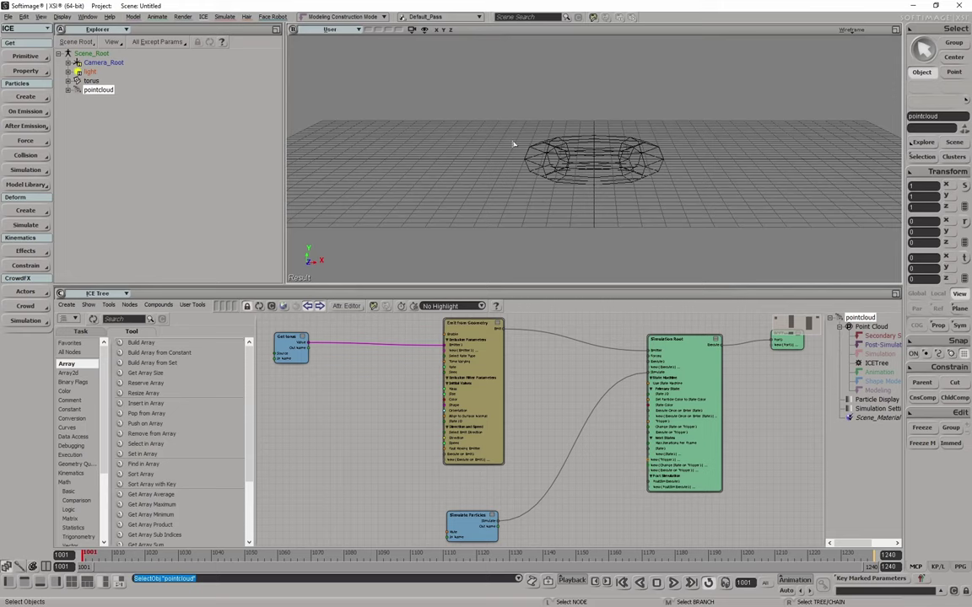
key(s)
right_drag(512, 145, 595, 179)
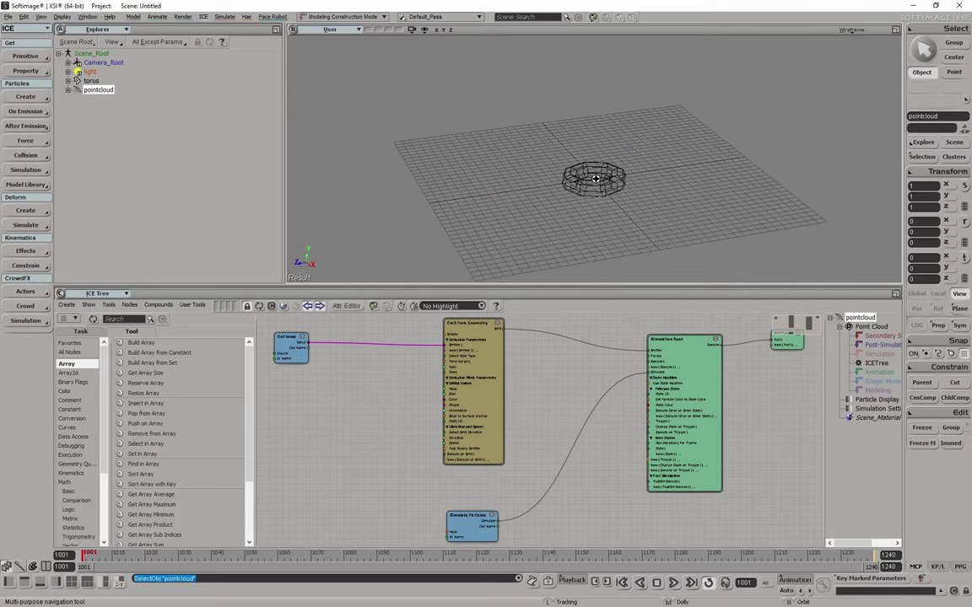
click(619, 153)
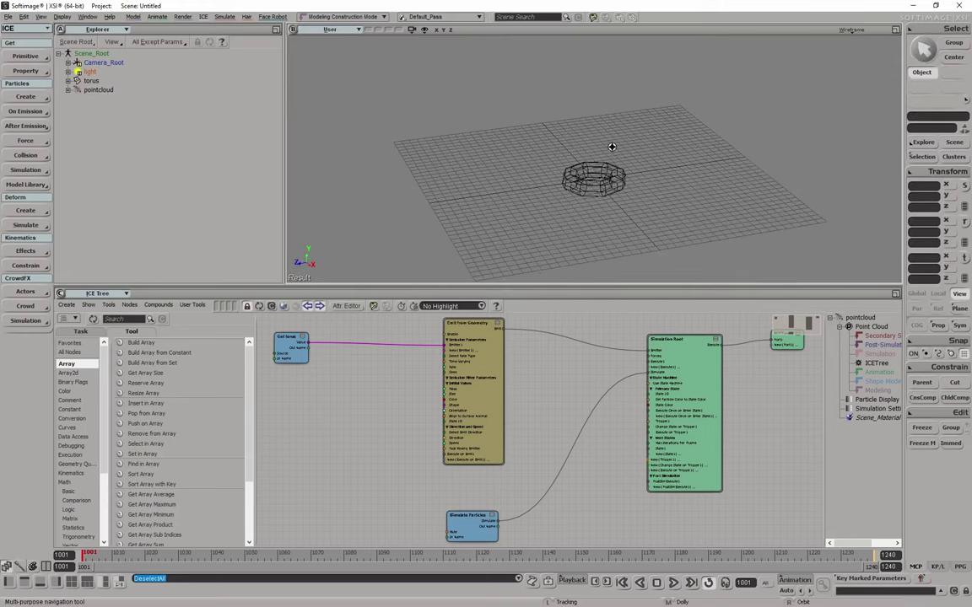
mouse_move(611, 147)
right_down()
mouse_move(570, 155)
mouse_move(595, 160)
mouse_move(557, 168)
mouse_move(553, 149)
mouse_move(560, 128)
mouse_move(662, 148)
mouse_move(596, 150)
mouse_move(618, 178)
mouse_move(625, 164)
mouse_move(614, 165)
right_up()
key(s)
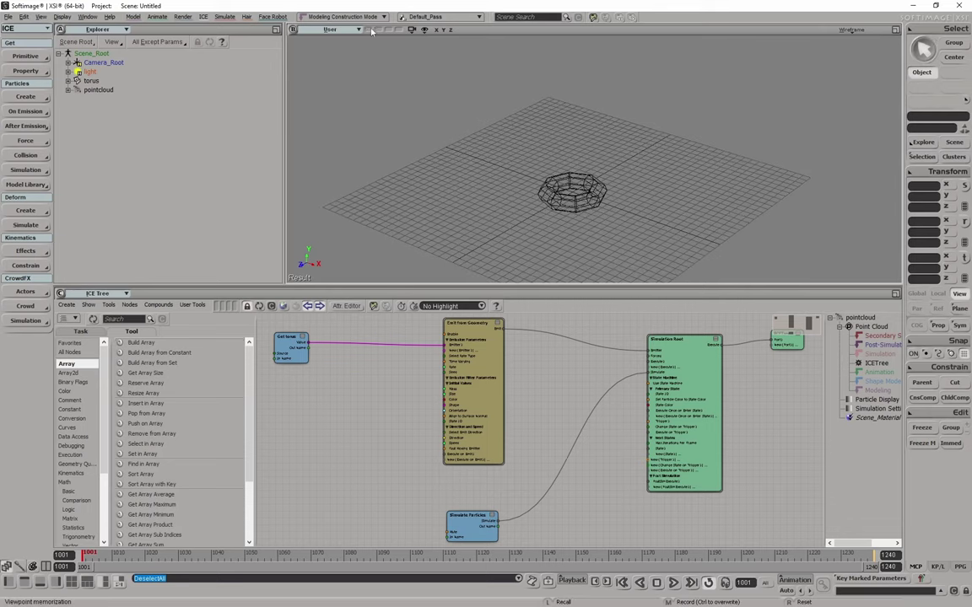
Look through the Camera view again and orbit it, undoing a switch back to User.
click(358, 30)
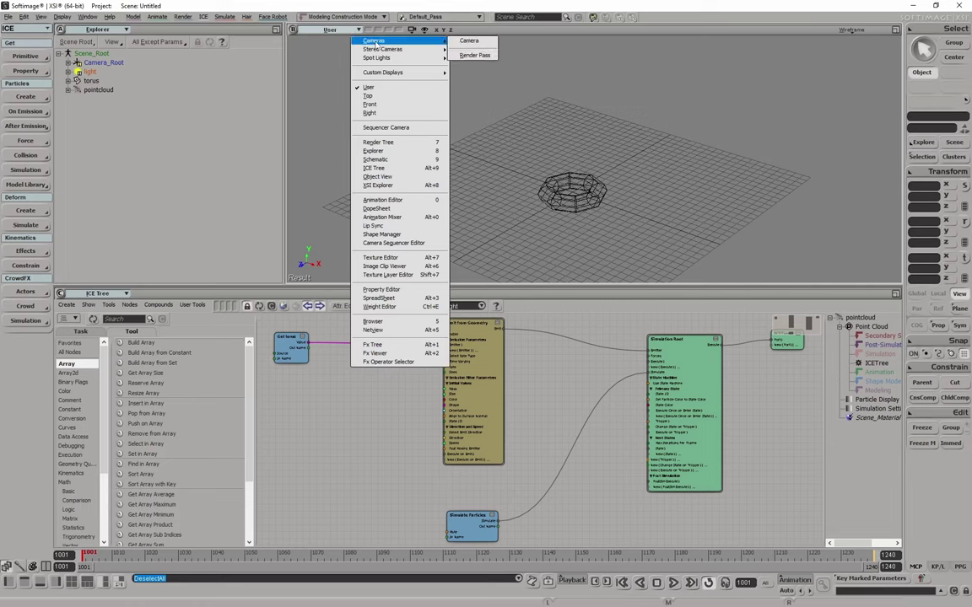
click(469, 41)
key(s)
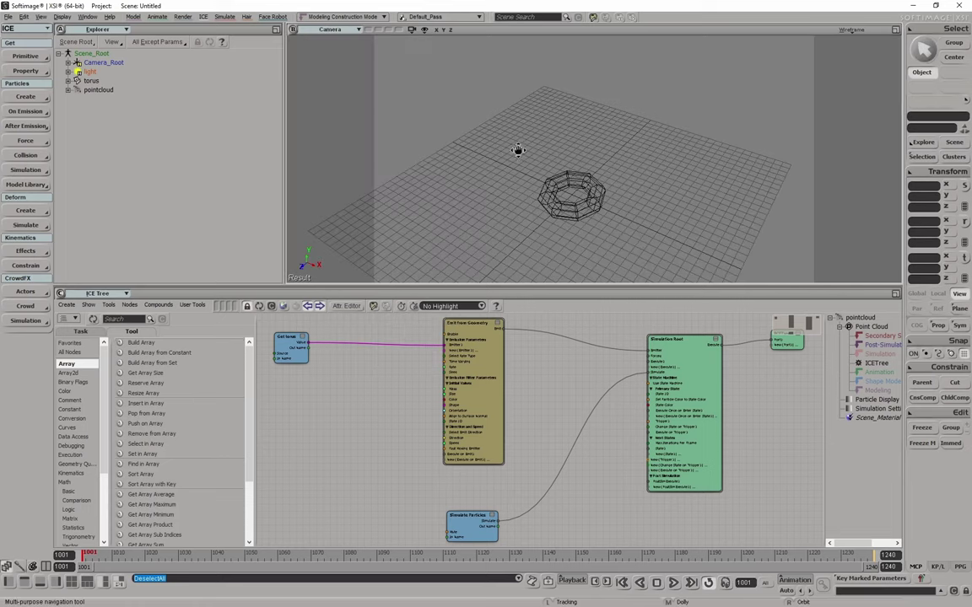
mouse_move(516, 152)
right_down()
mouse_move(538, 148)
mouse_move(542, 134)
mouse_move(476, 120)
right_up()
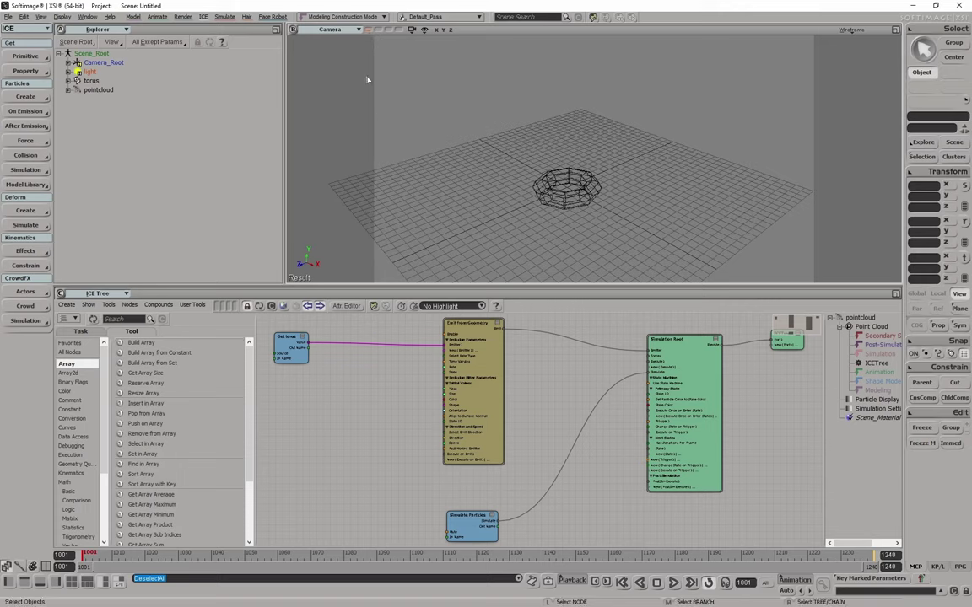
click(356, 30)
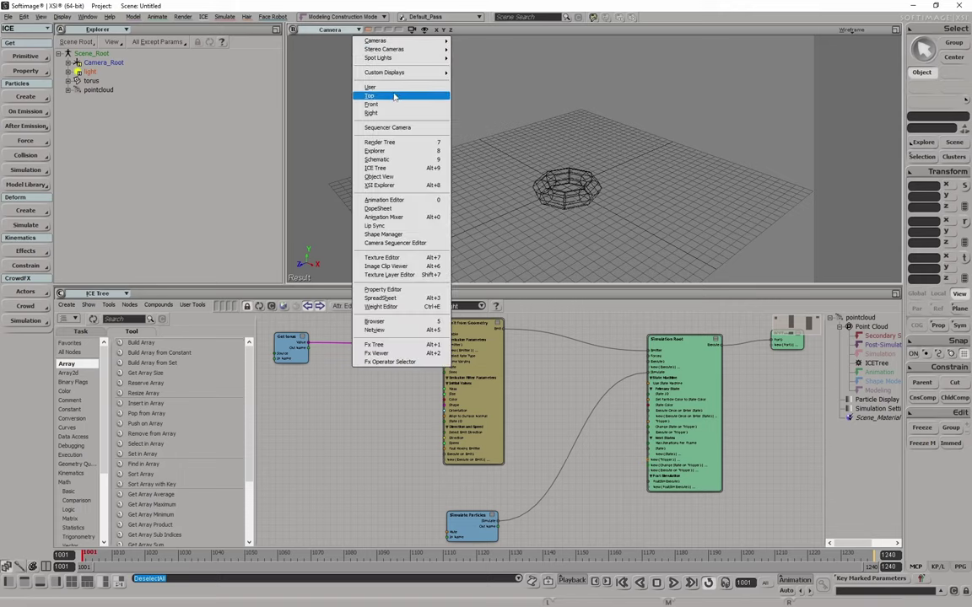
click(393, 88)
key(ctrl+z)
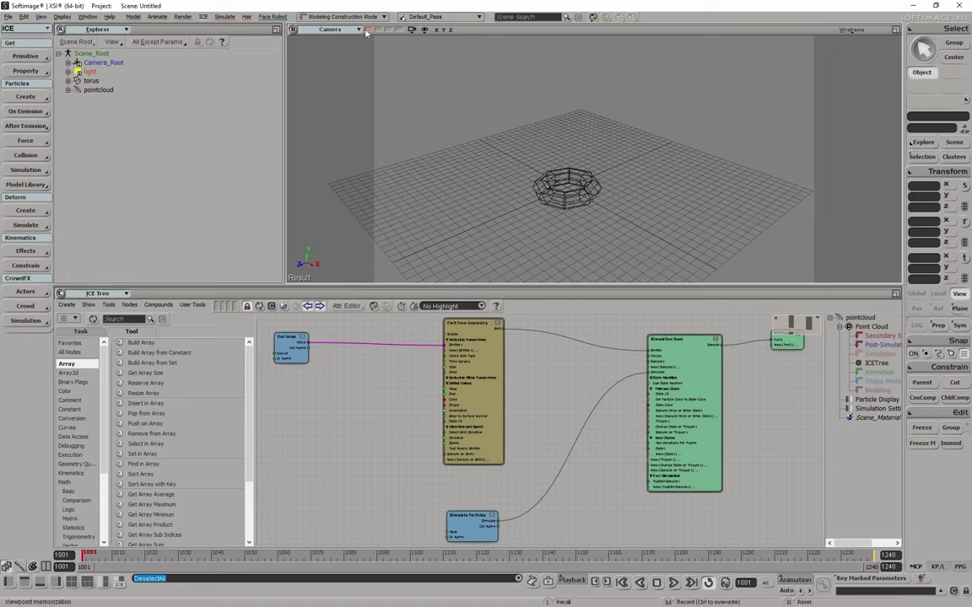
Set the viewport to User view, make it taller above the ICE Tree, and zoom toward the torus.
click(318, 30)
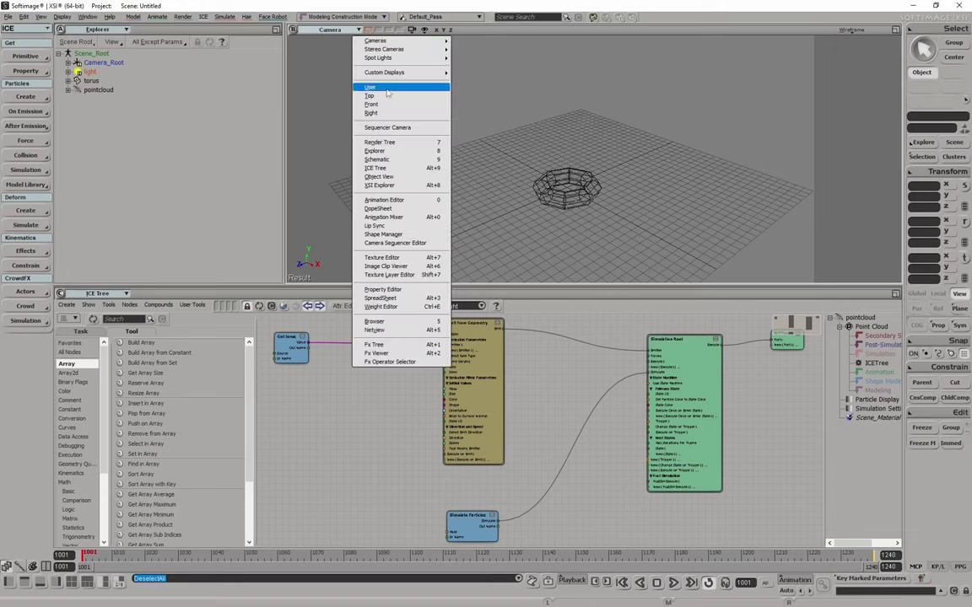
click(331, 81)
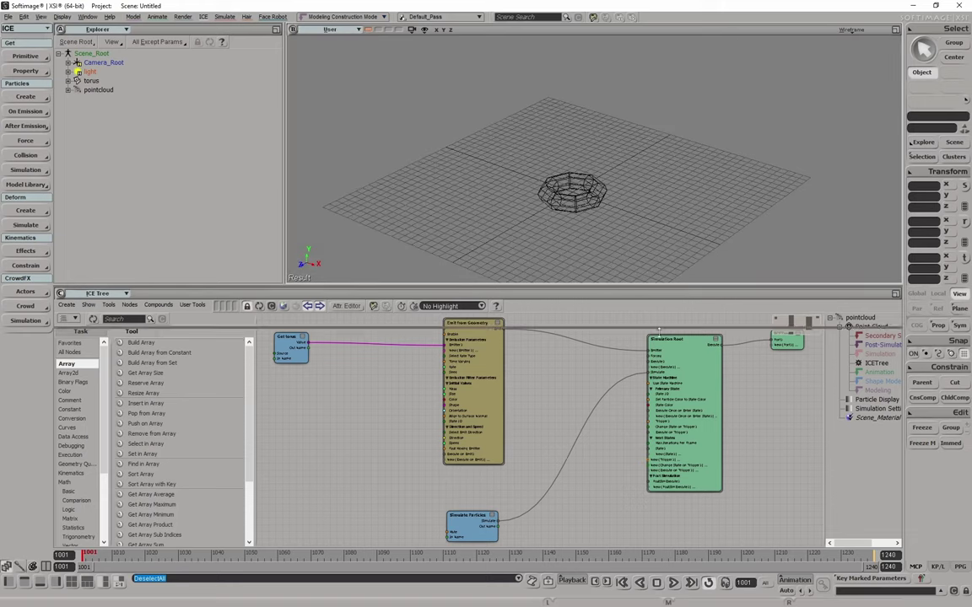
drag(646, 286, 645, 331)
mouse_move(371, 141)
mouse_down()
mouse_move(603, 232)
mouse_move(788, 65)
mouse_up()
Display the torus in Shaded mode and select it.
click(850, 30)
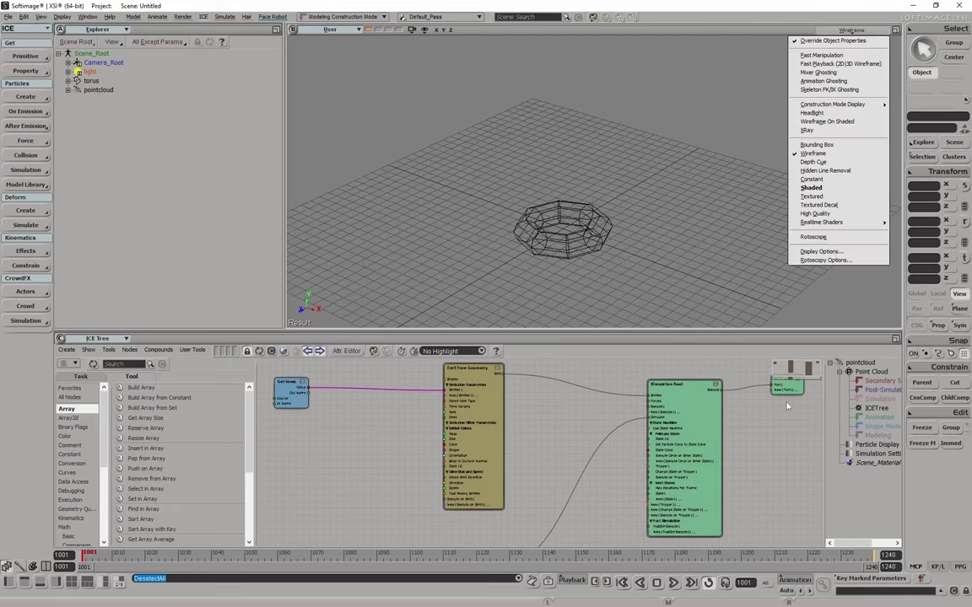
click(822, 186)
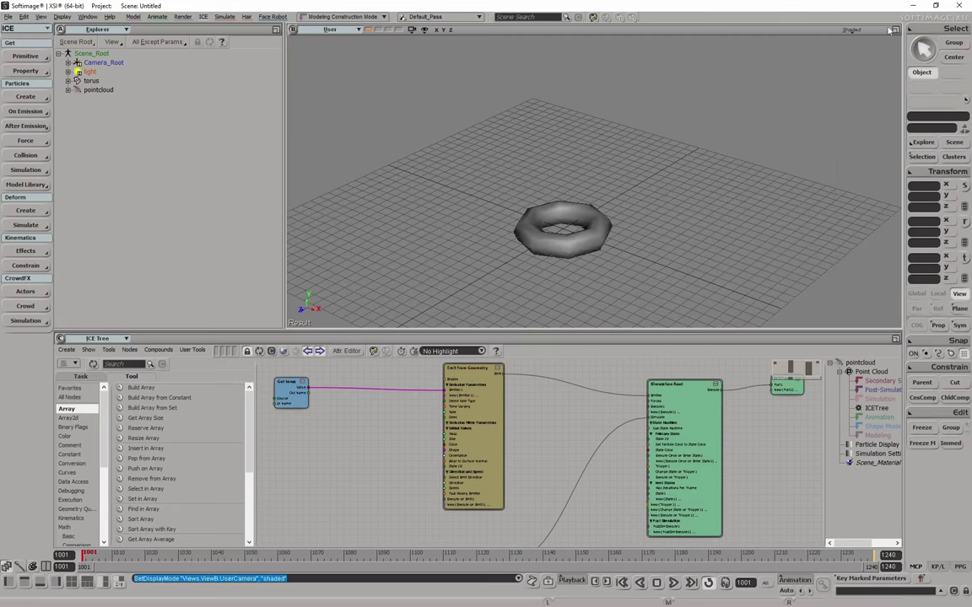
drag(433, 148, 747, 325)
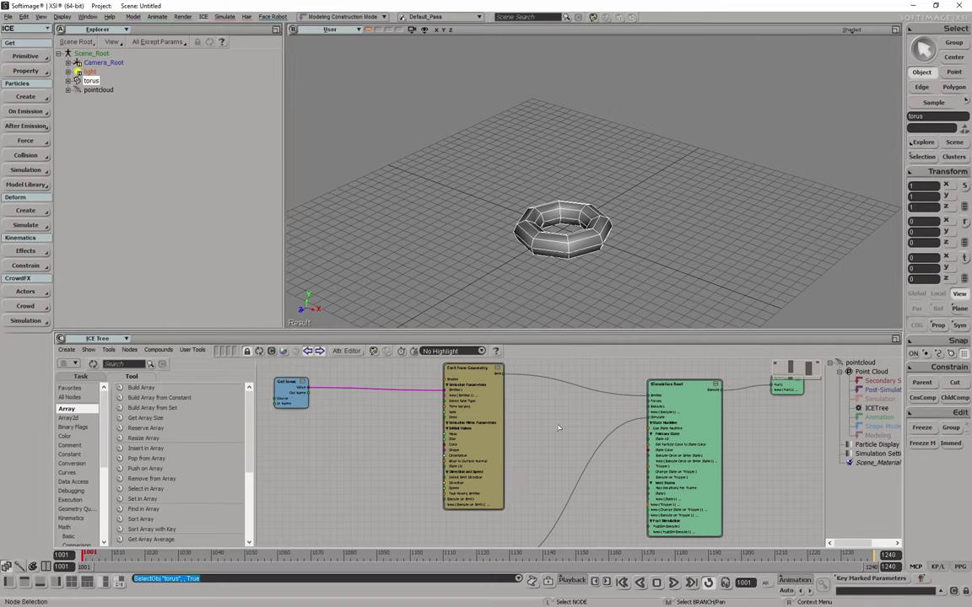
Hide the module panel and main control panel, reselect the torus, and pan to Simulate Particles.
click(10, 582)
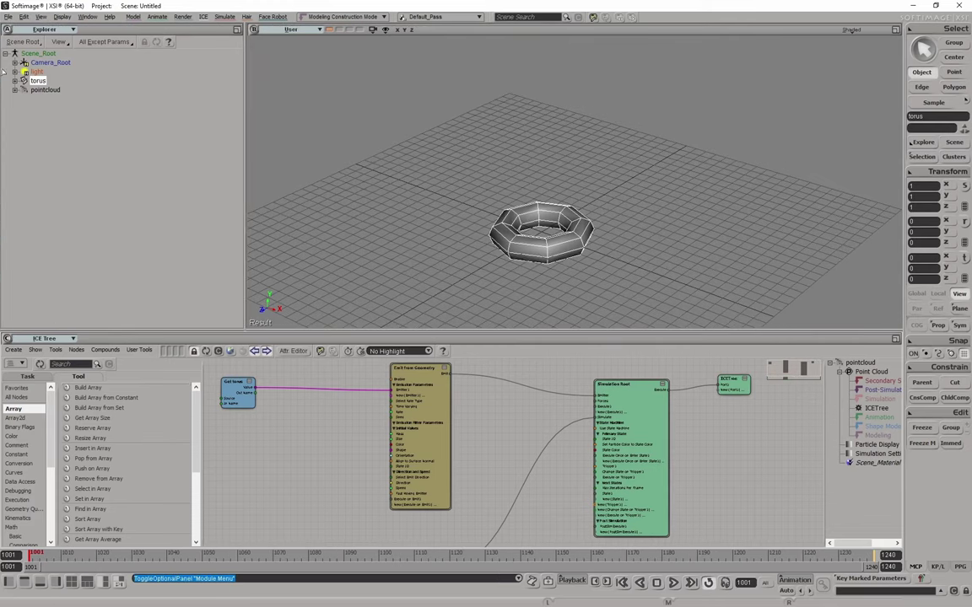
click(9, 581)
click(9, 582)
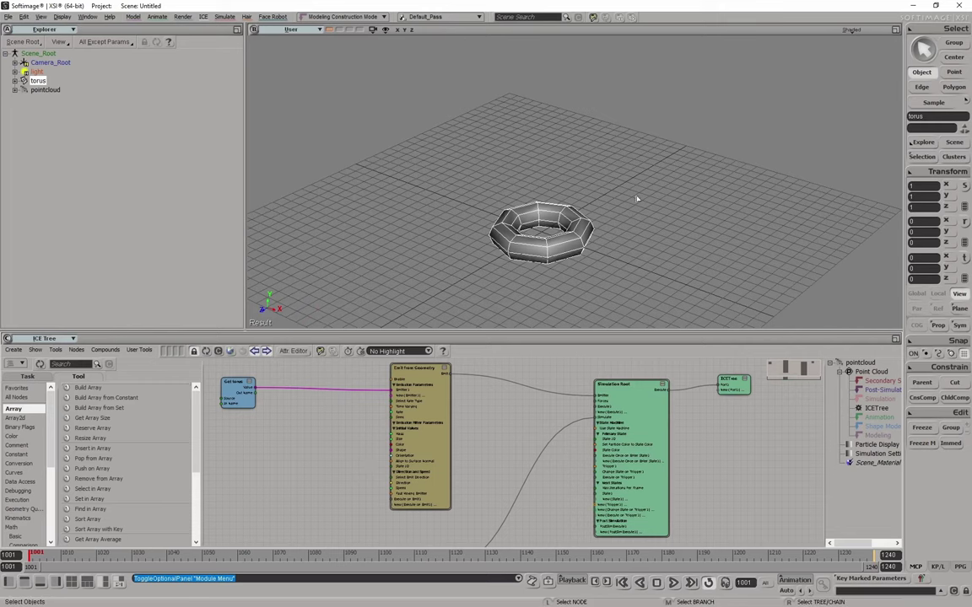
click(56, 581)
click(590, 257)
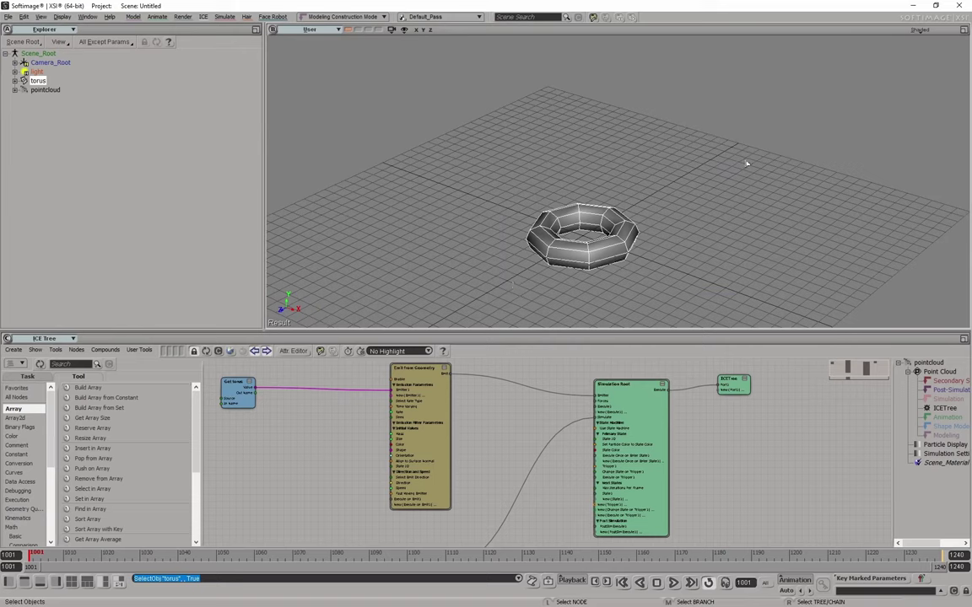
middle_drag(464, 439, 510, 397)
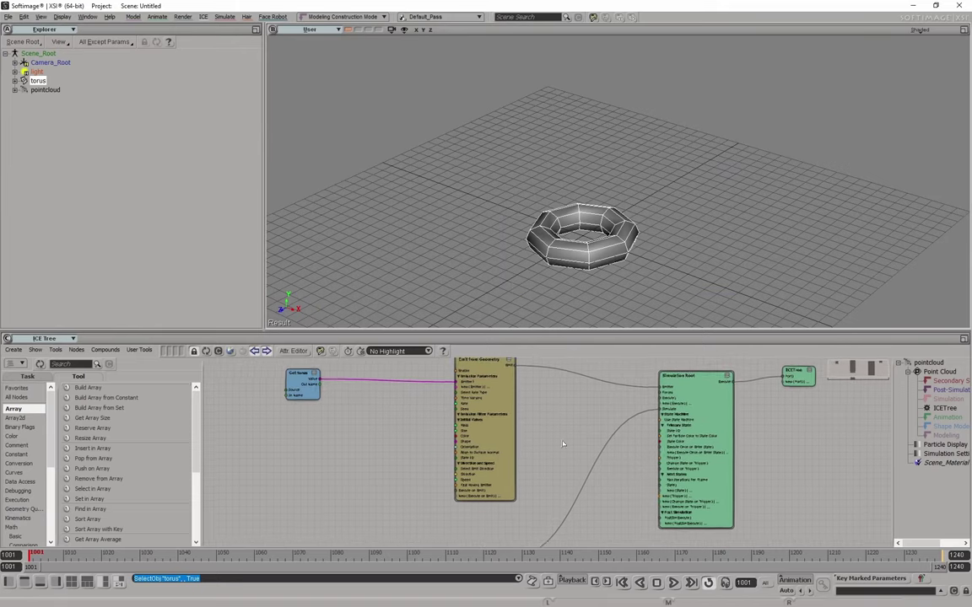
Play the simulation with the pointcloud selected, stop at frame 1125, and pan to the emitter nodes.
click(672, 582)
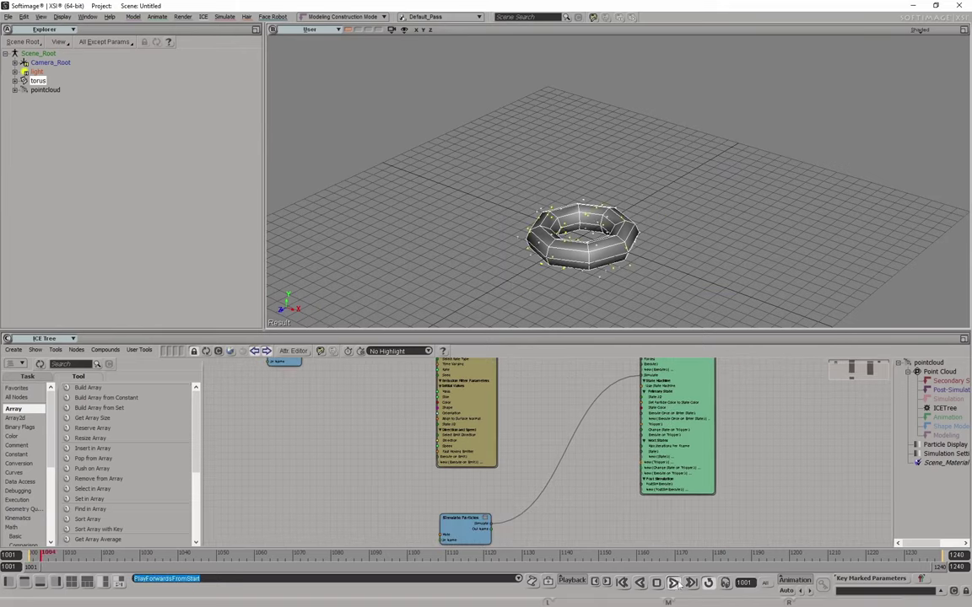
scroll(606, 226, down, 5)
middle_drag(606, 226, 601, 221)
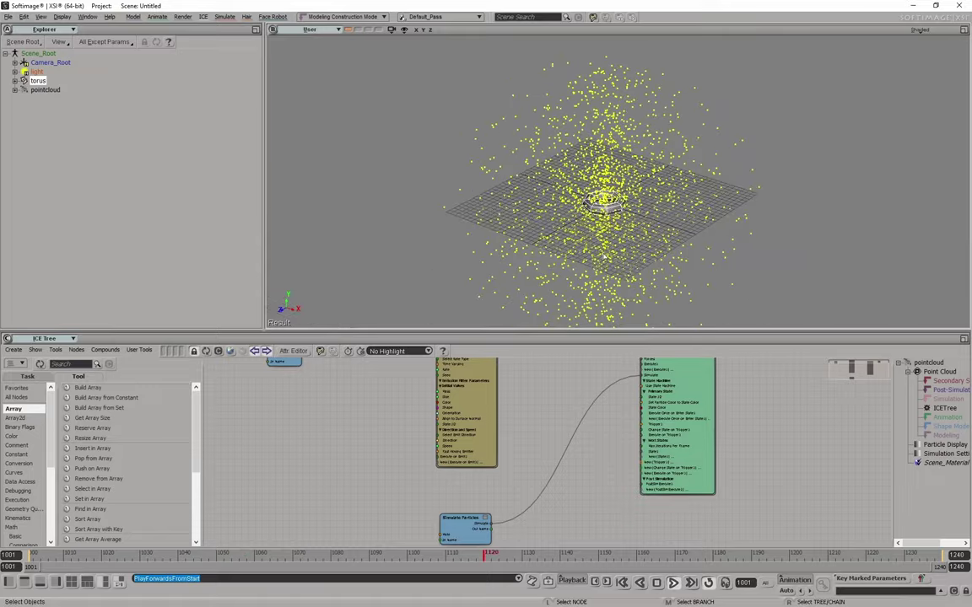
click(602, 221)
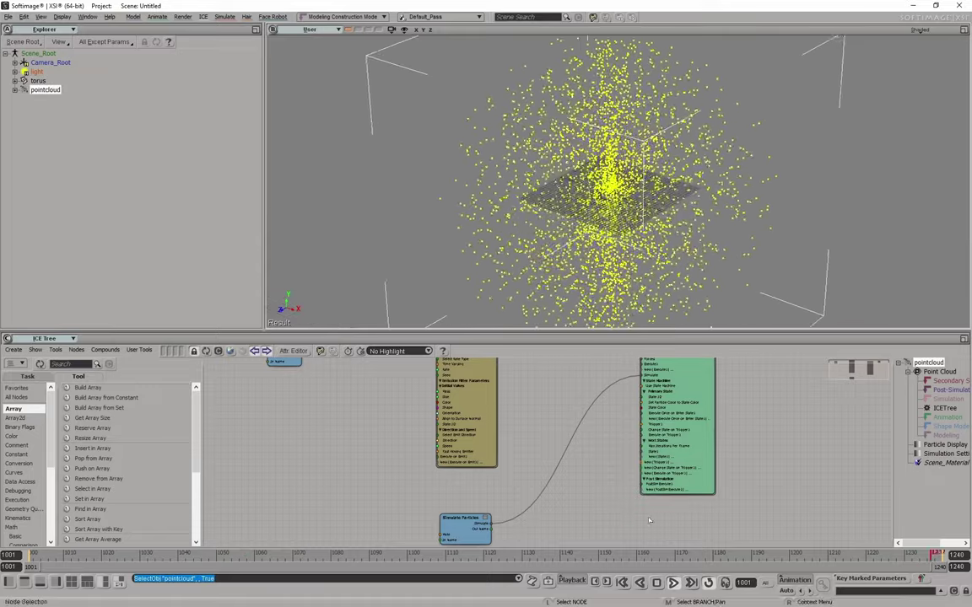
click(672, 582)
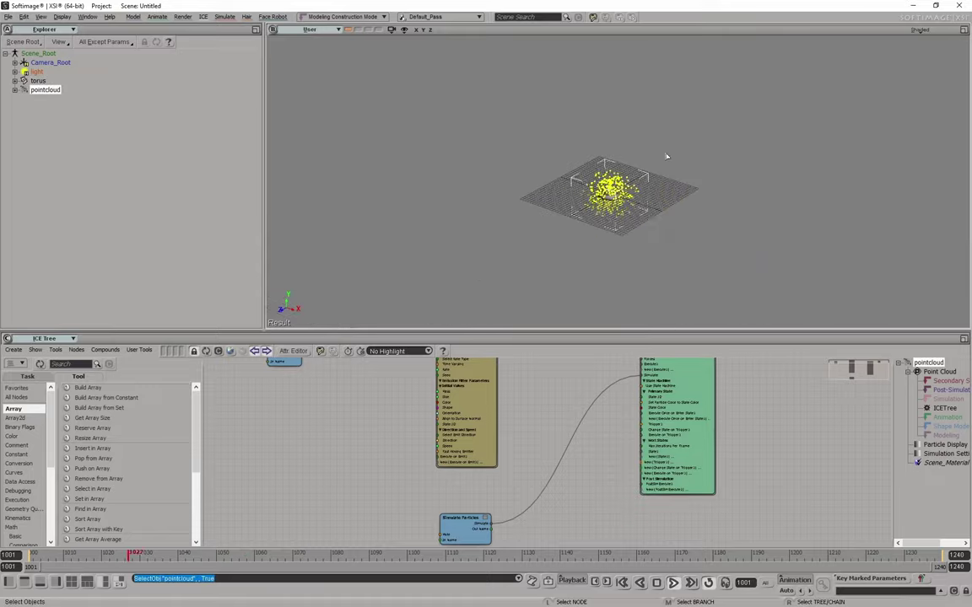
click(672, 582)
middle_drag(568, 363, 540, 407)
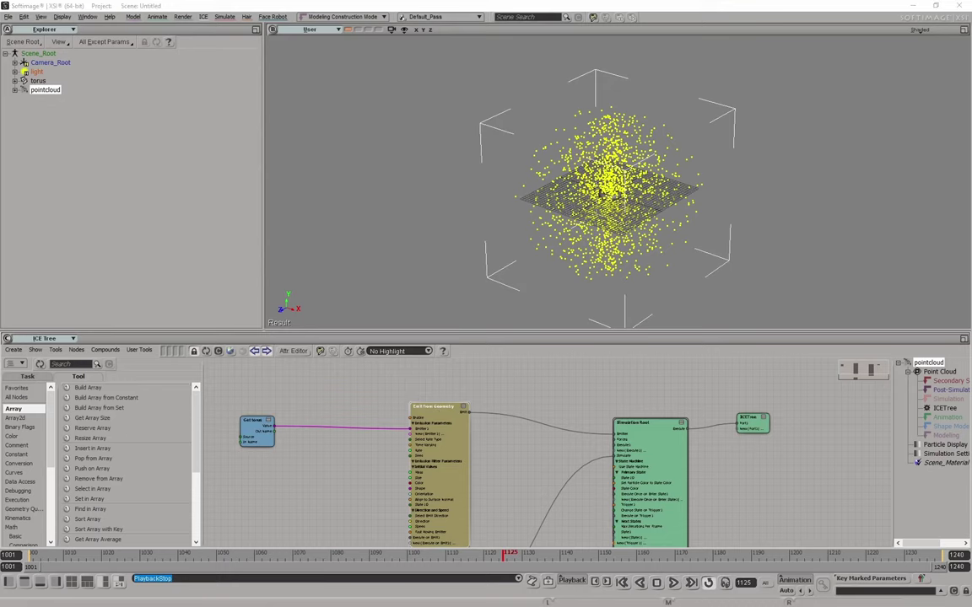
Set the Emit from Geometry rate type to Total Number of Particles.
drag(596, 92, 357, 66)
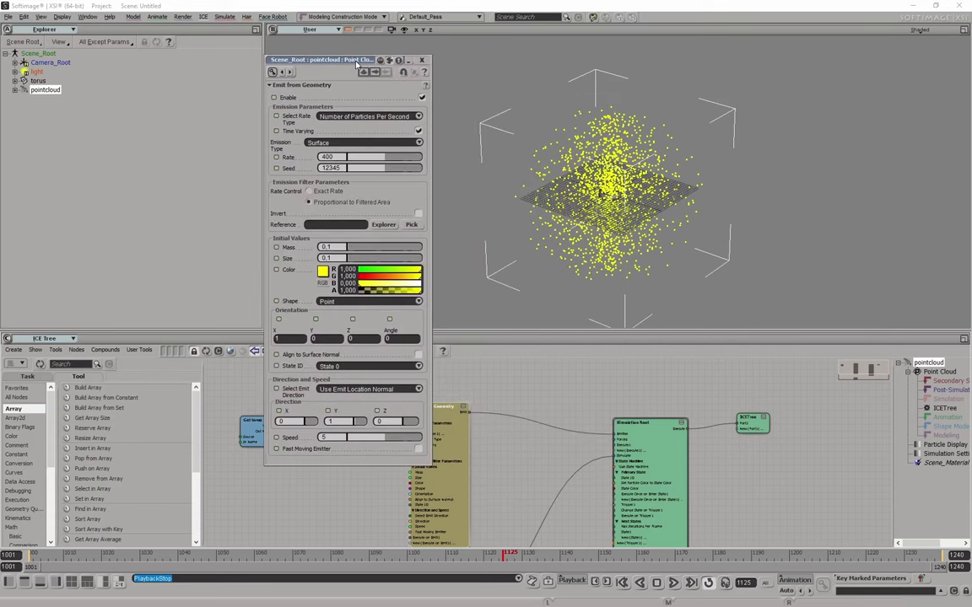
mouse_move(329, 61)
mouse_down()
mouse_move(411, 64)
mouse_move(396, 64)
mouse_up()
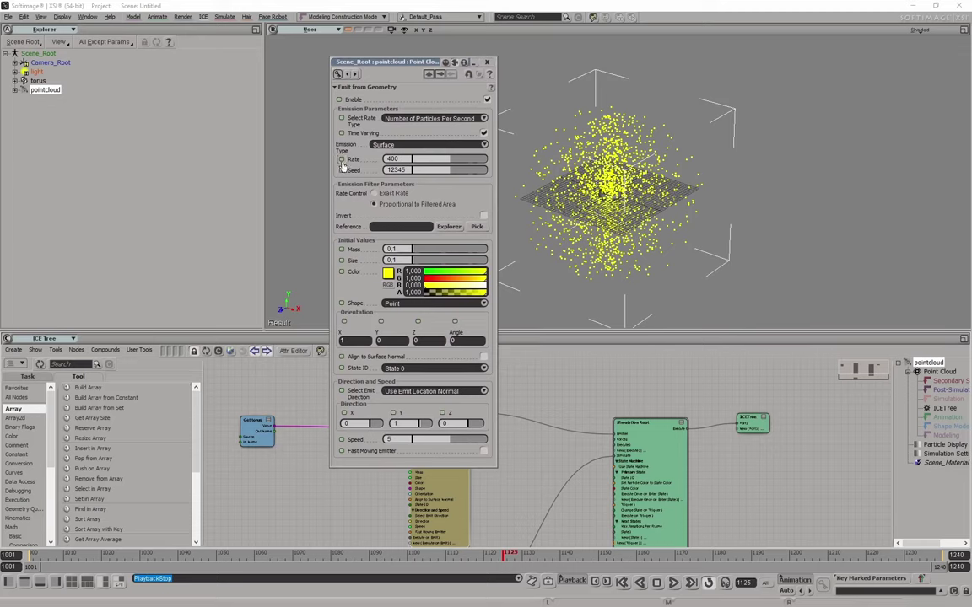
click(436, 118)
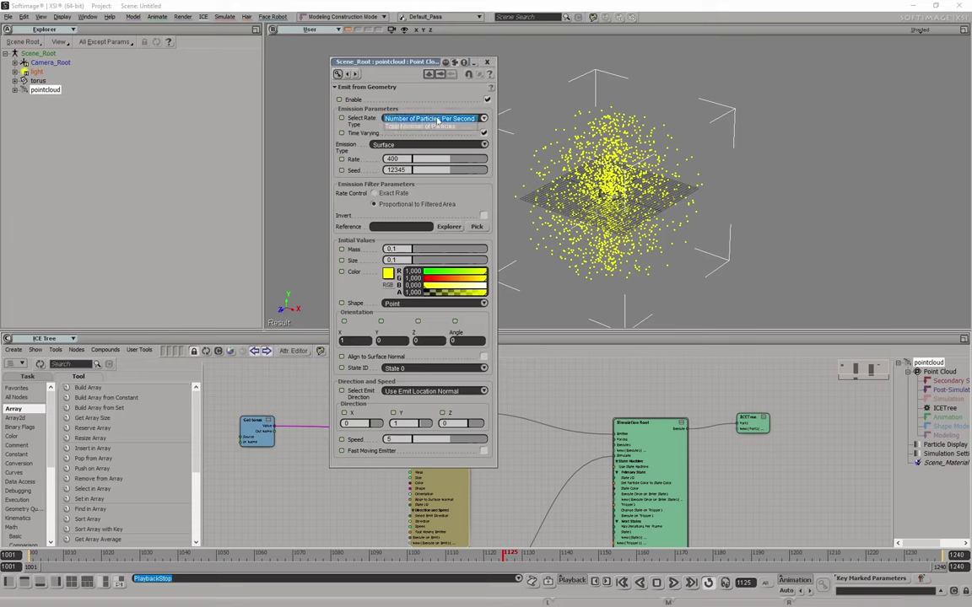
click(436, 126)
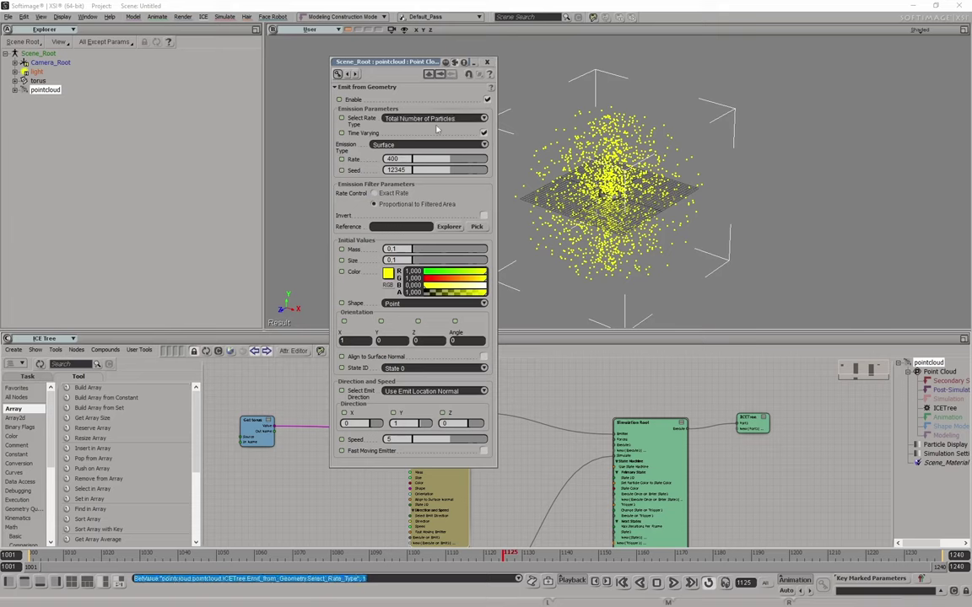
Preview playback from frame 1001, rewind, and set the rate back to Number of Particles Per Second.
key(Home)
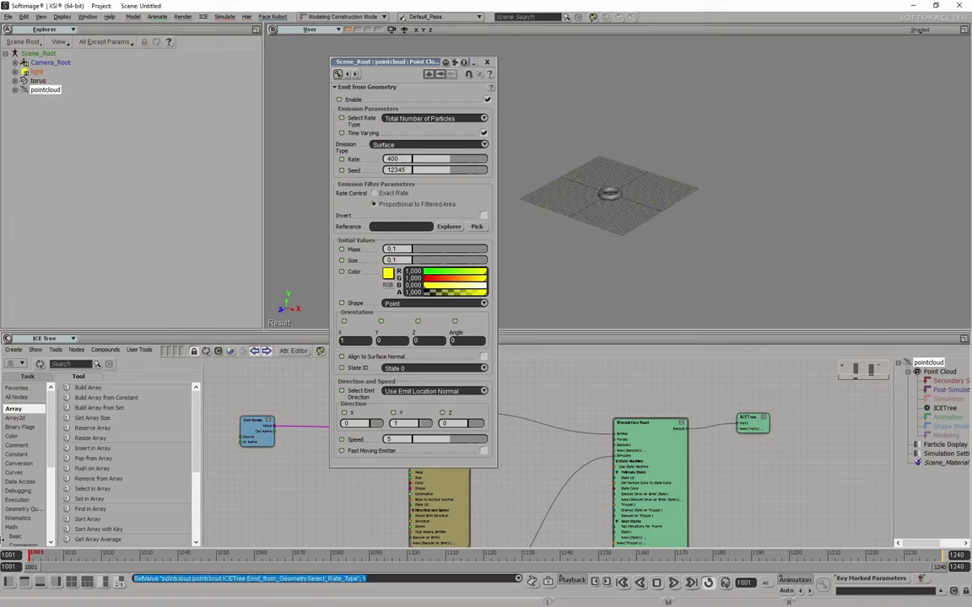
click(674, 583)
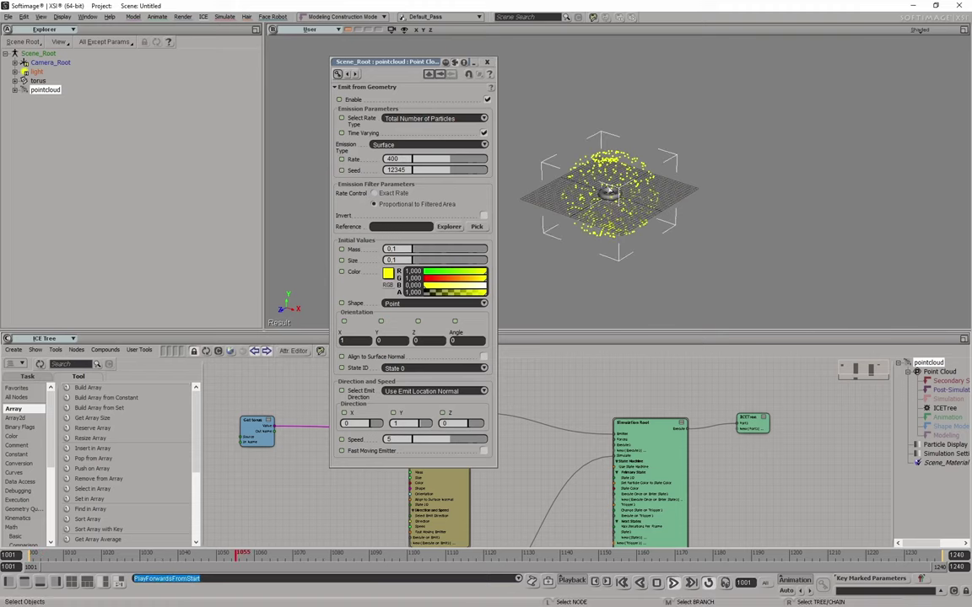
click(674, 583)
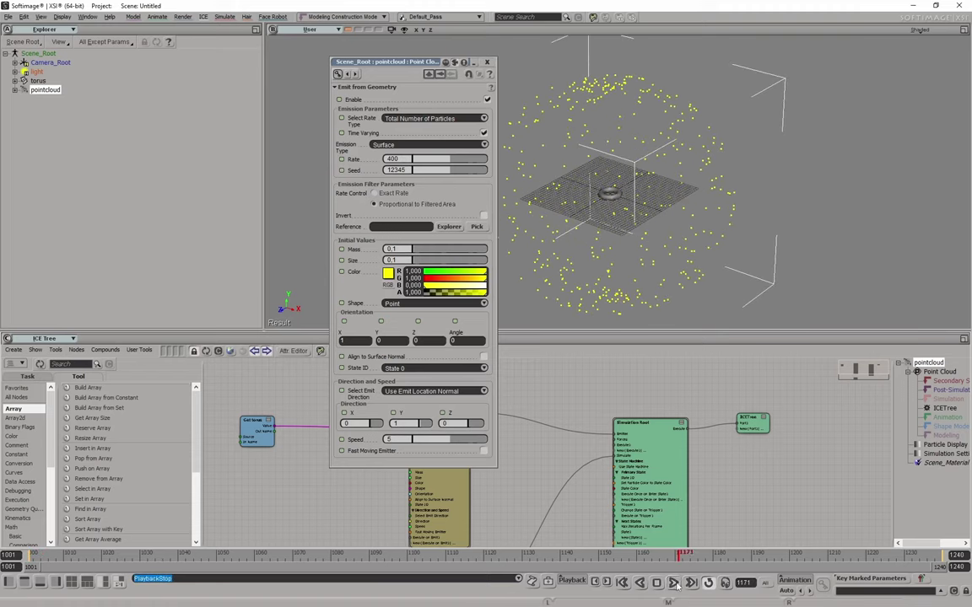
drag(682, 555, 409, 555)
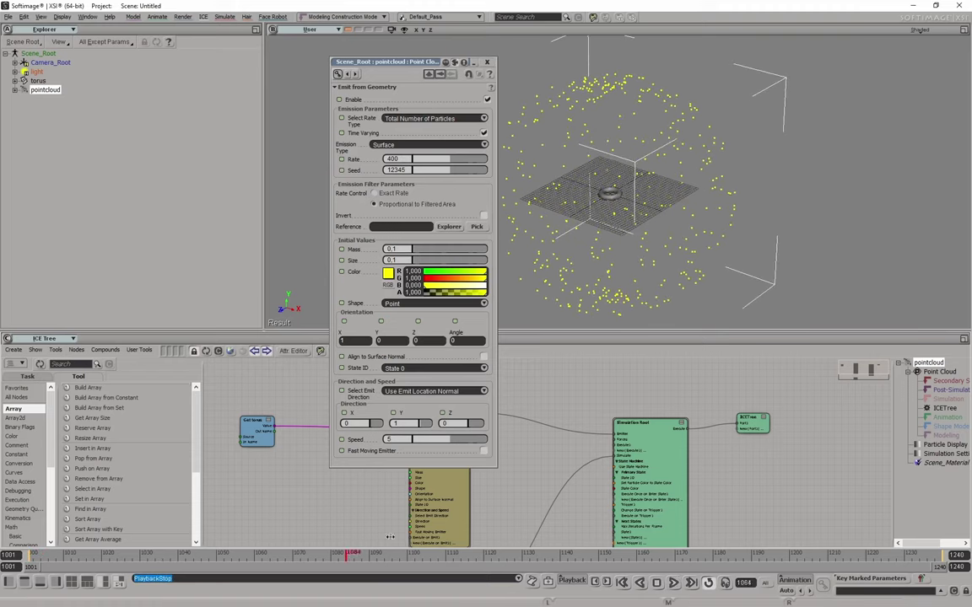
click(32, 555)
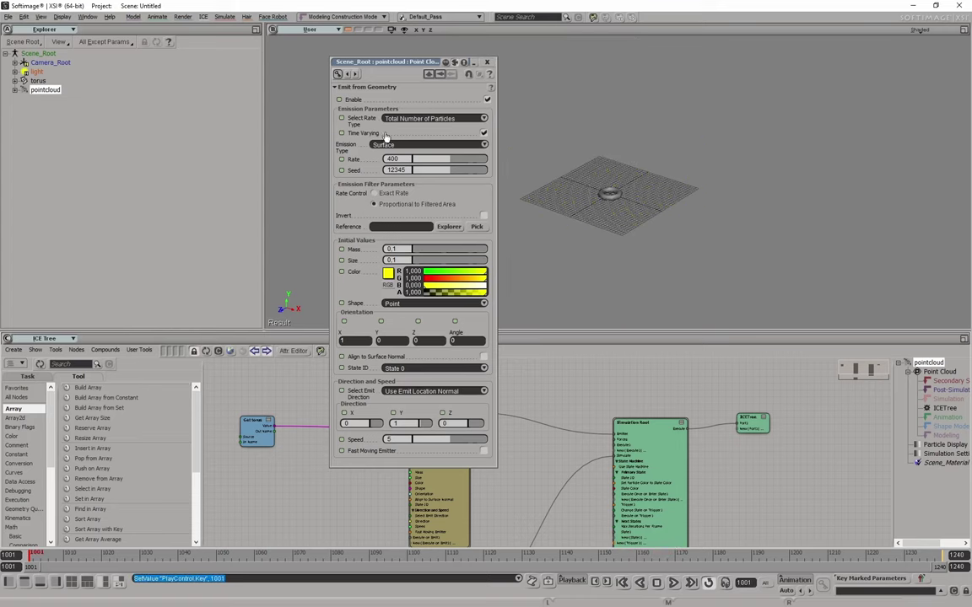
click(427, 118)
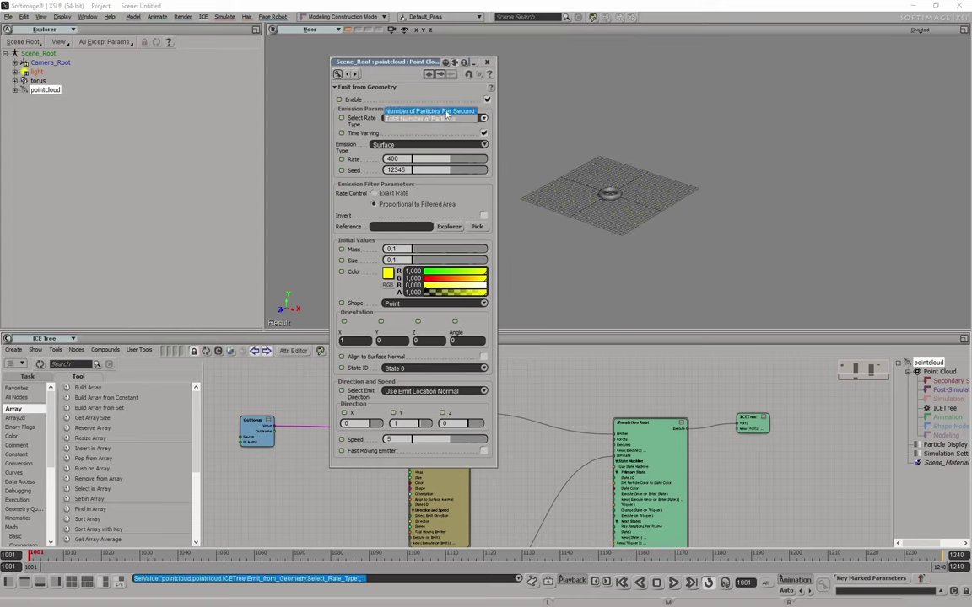
click(426, 103)
Preview Surface emission during playback, then try the Point and Volume emission types.
click(401, 145)
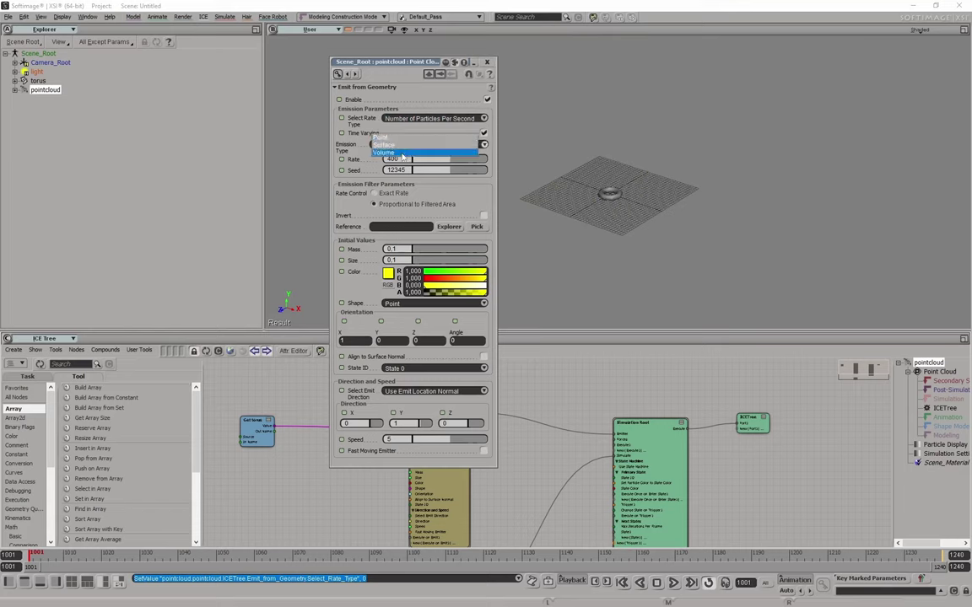
click(394, 145)
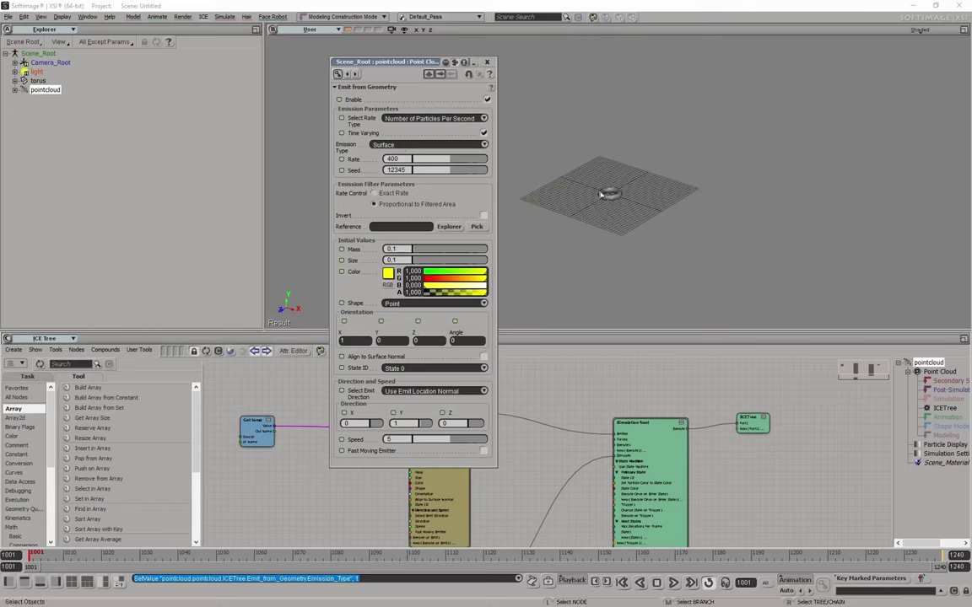
click(674, 583)
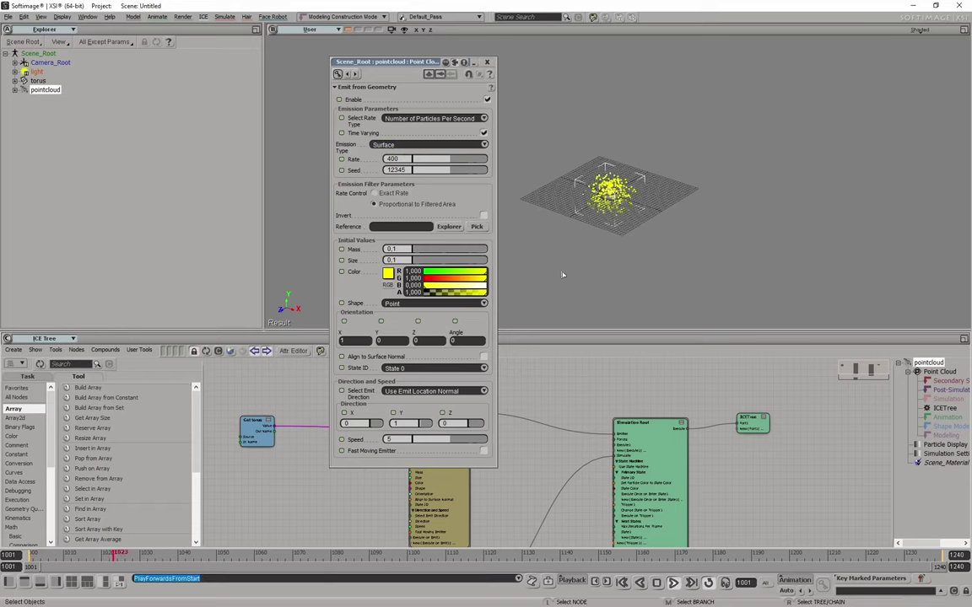
click(416, 145)
click(416, 135)
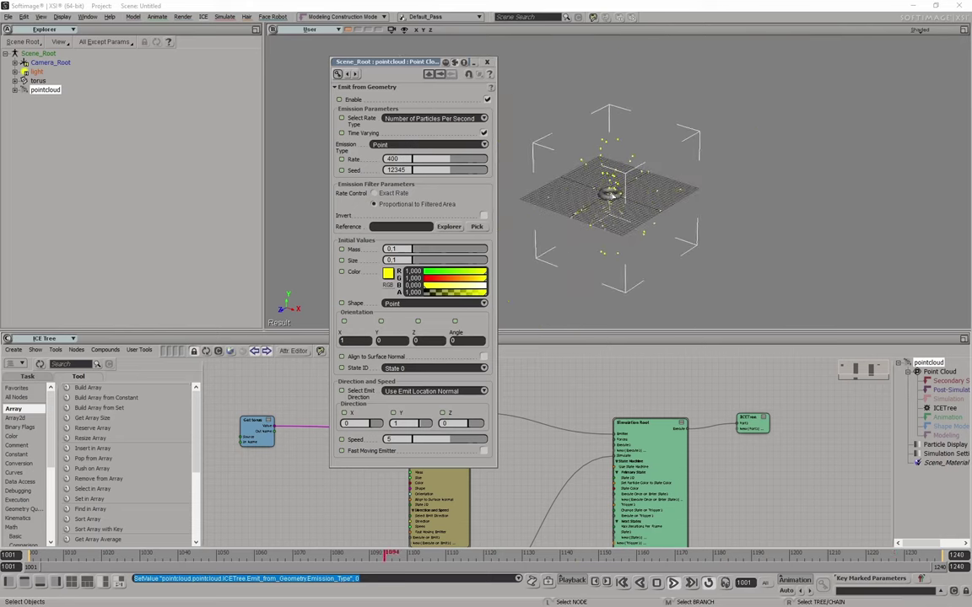
click(427, 148)
click(431, 157)
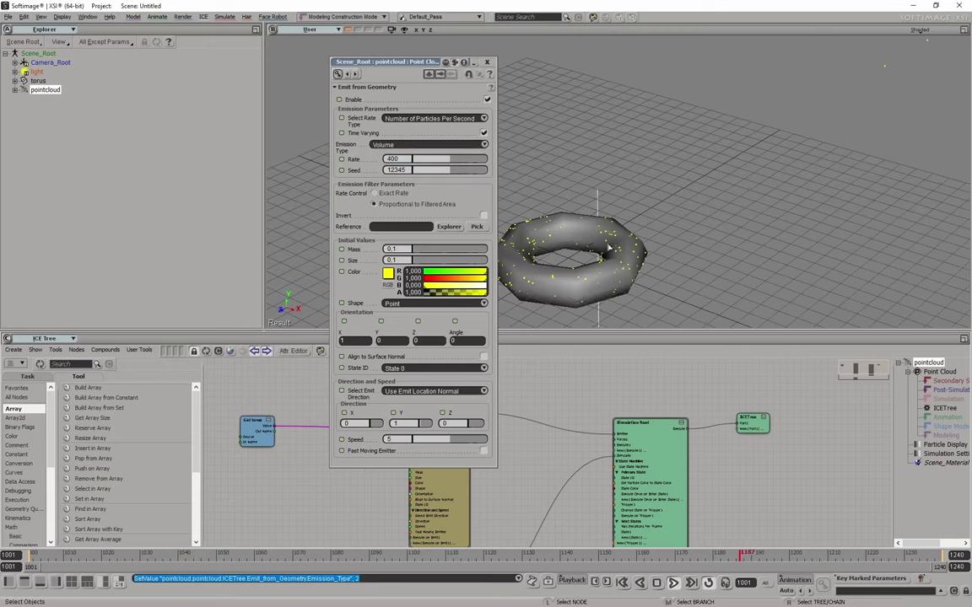
Compare Surface emission once more and settle on Emission Type Volume.
scroll(609, 245, down, 2)
scroll(612, 241, down, 2)
scroll(614, 237, down, 2)
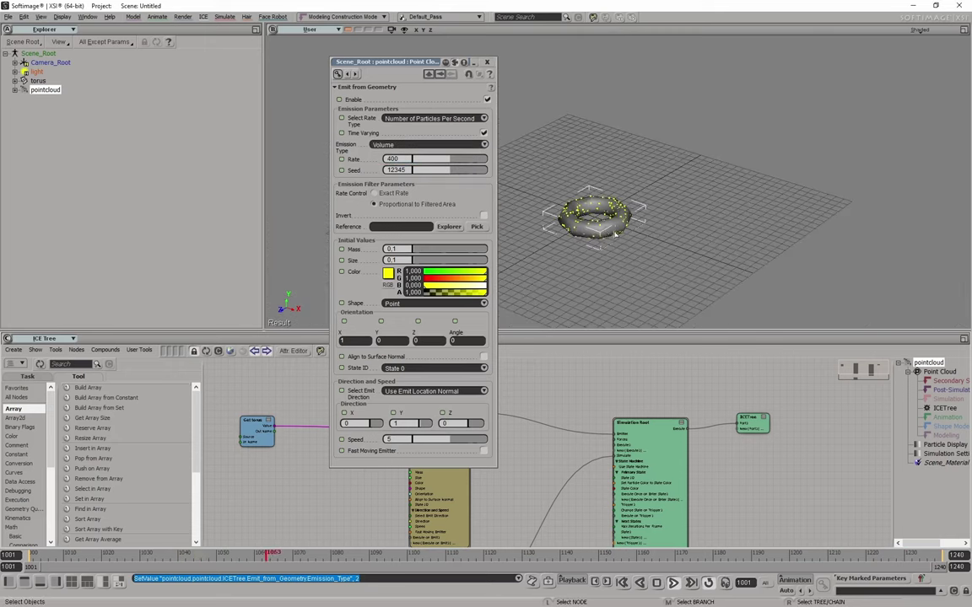
click(441, 145)
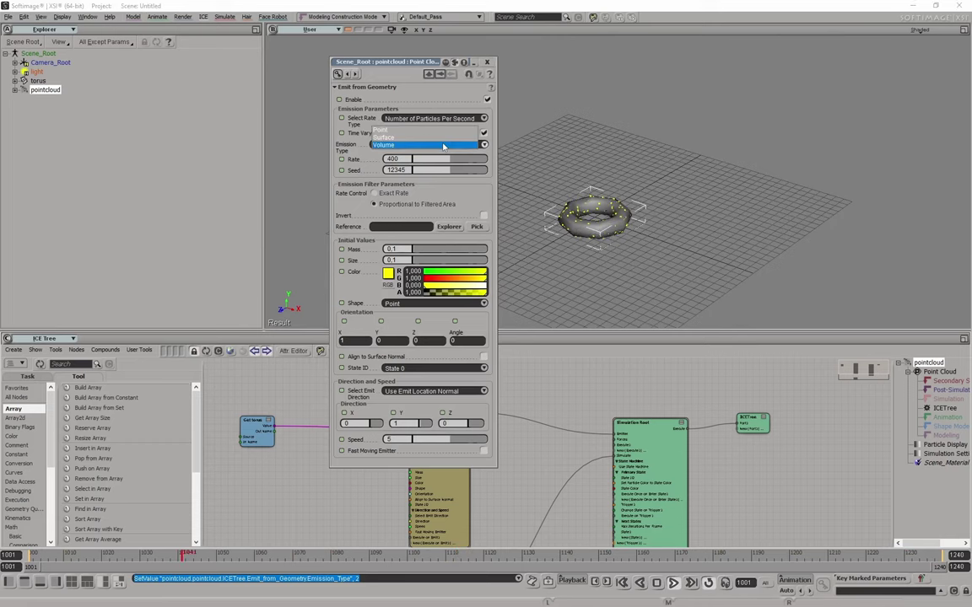
click(447, 135)
click(426, 144)
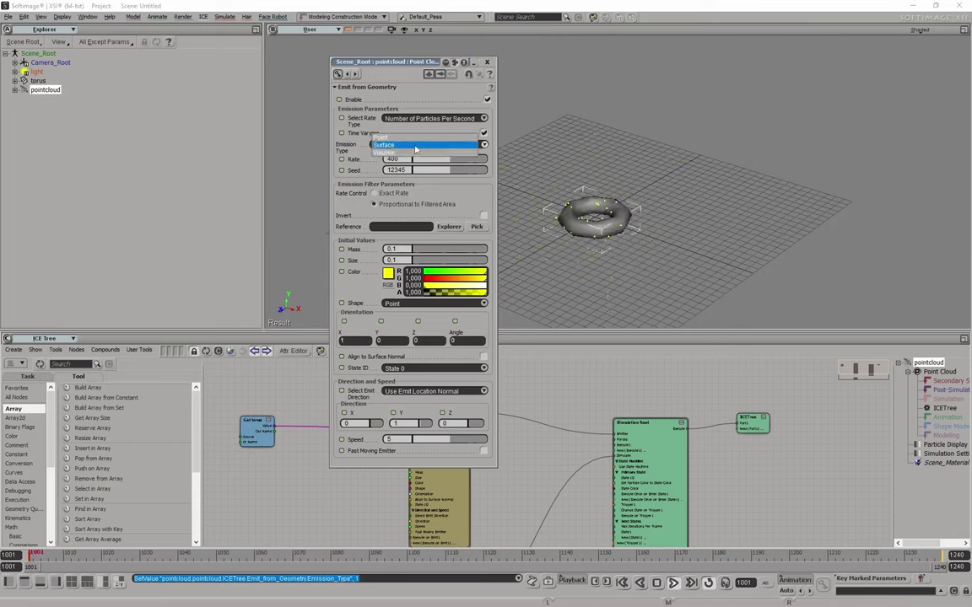
click(397, 155)
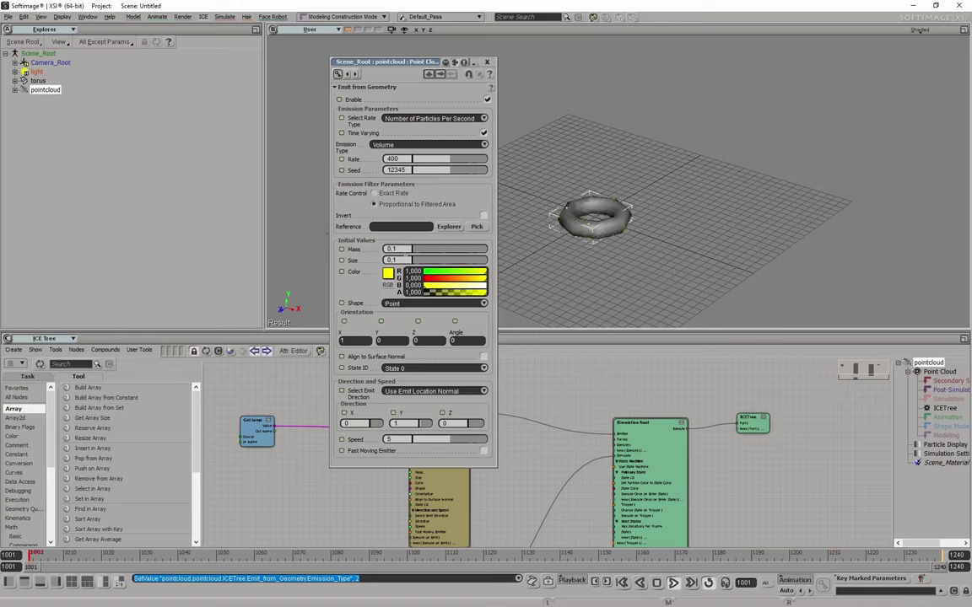
click(405, 305)
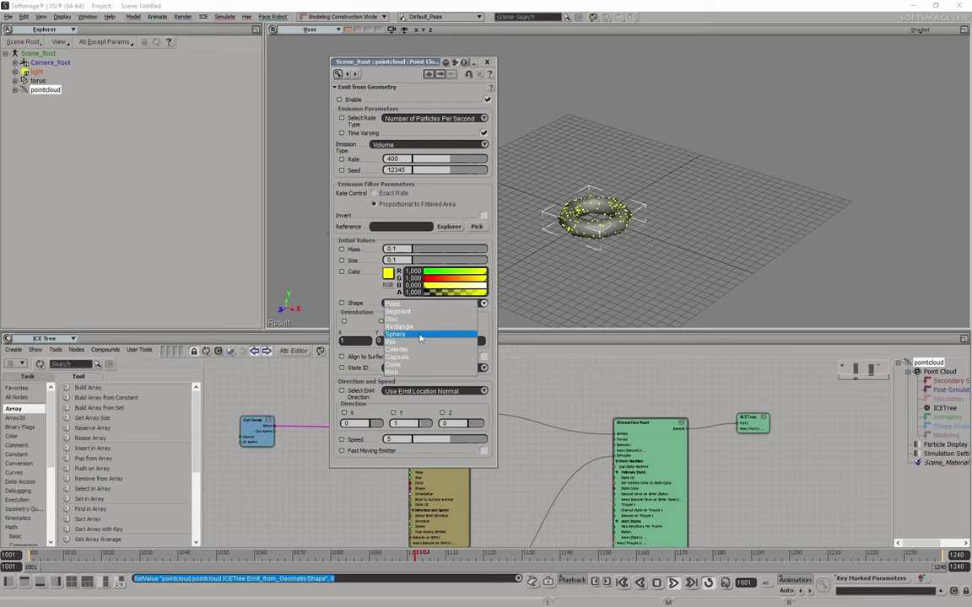
Make the particles Sphere shape with Size 2, then try the Box shape.
click(420, 336)
text(2)
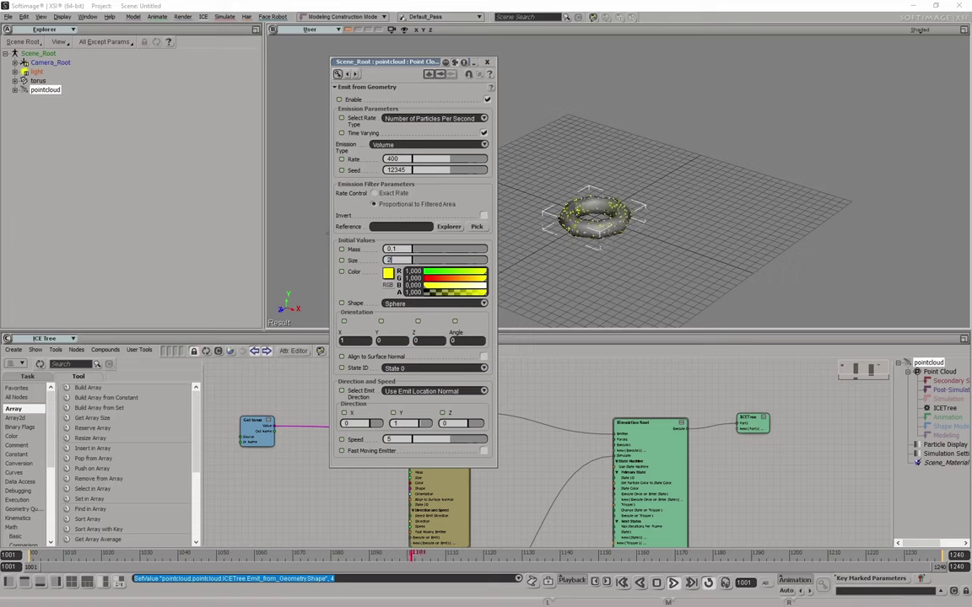
key(Return)
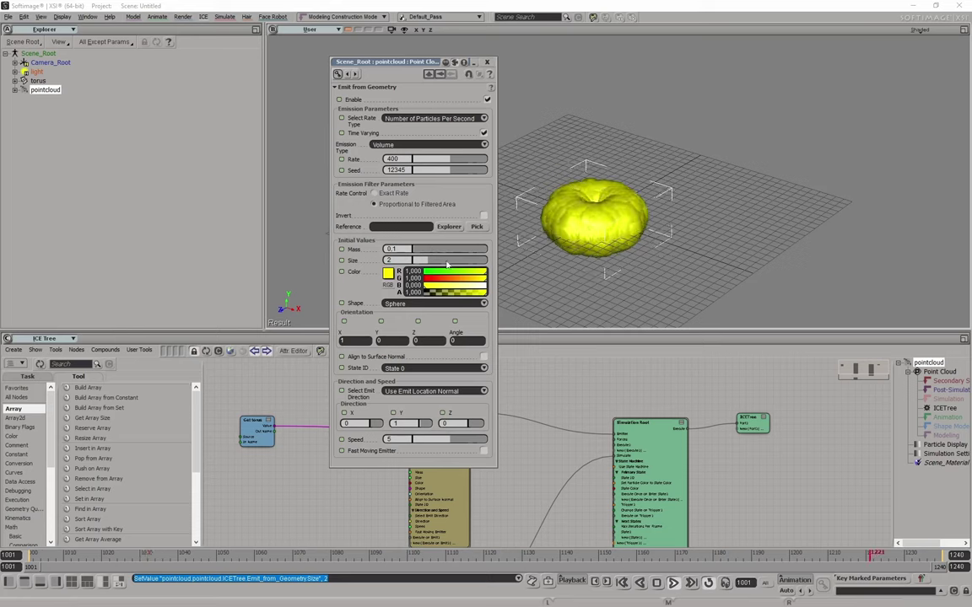
click(434, 303)
click(398, 277)
click(434, 303)
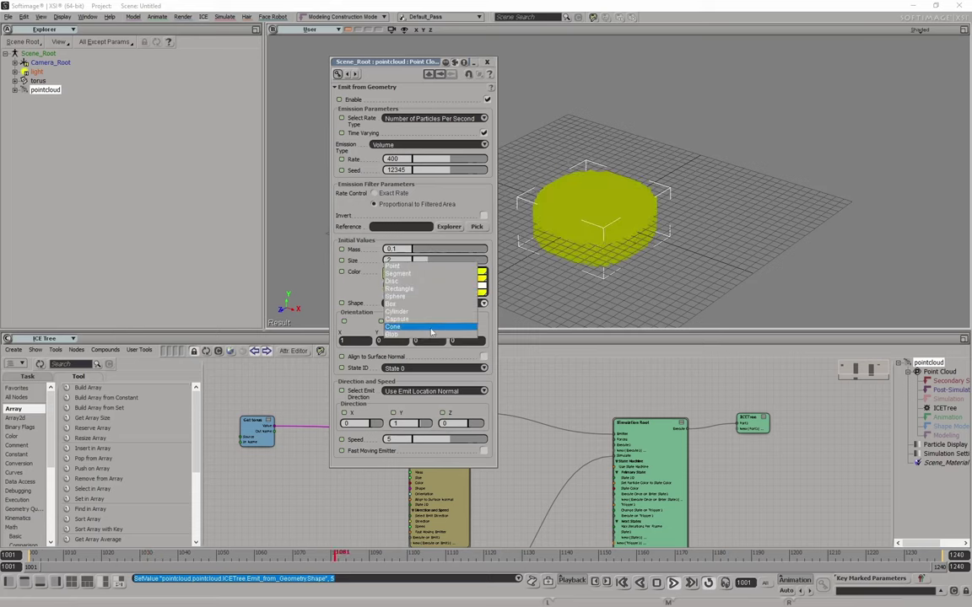
click(422, 303)
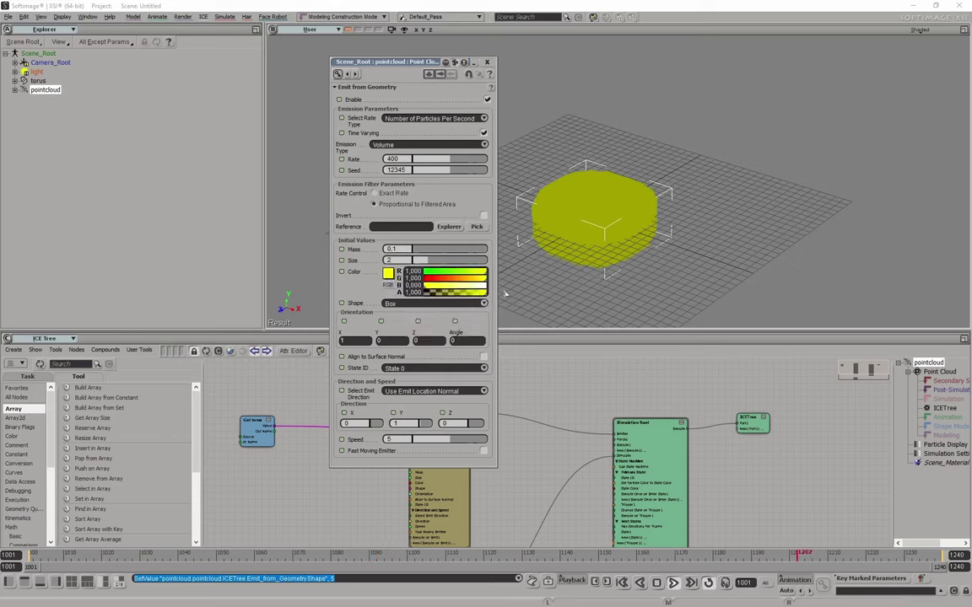
Reselect the point cloud and switch the particle Shape back to Sphere.
click(604, 212)
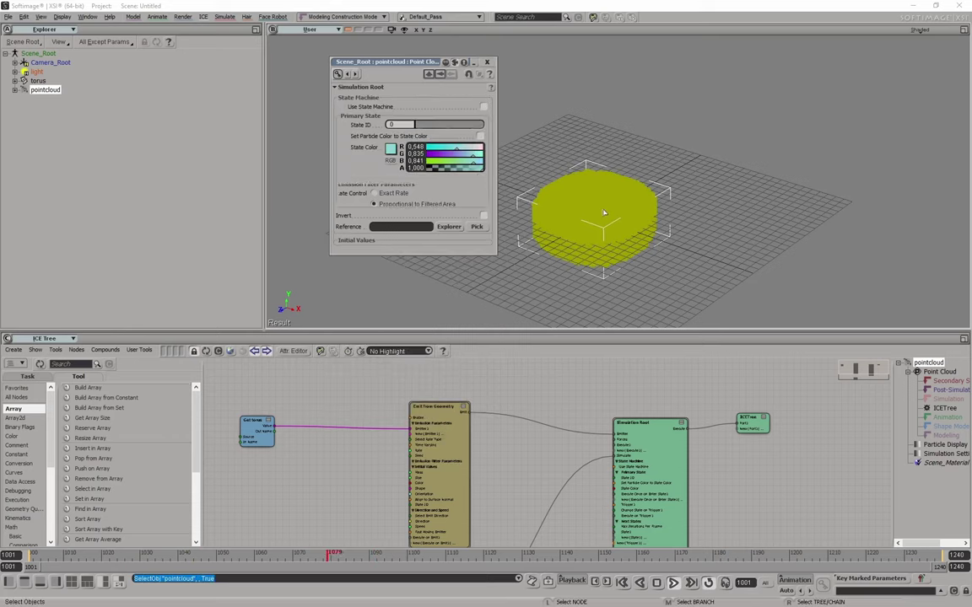
click(429, 414)
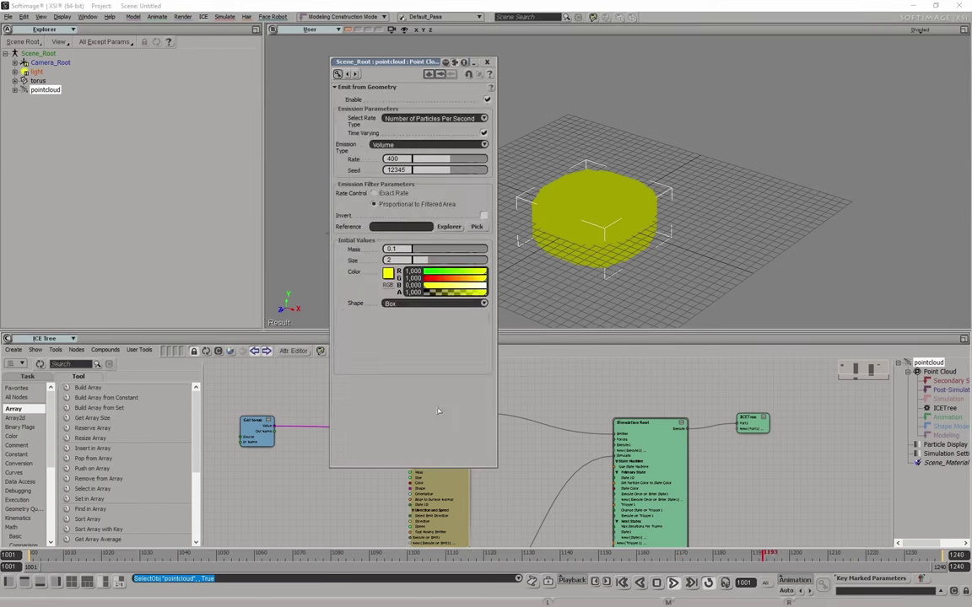
click(424, 304)
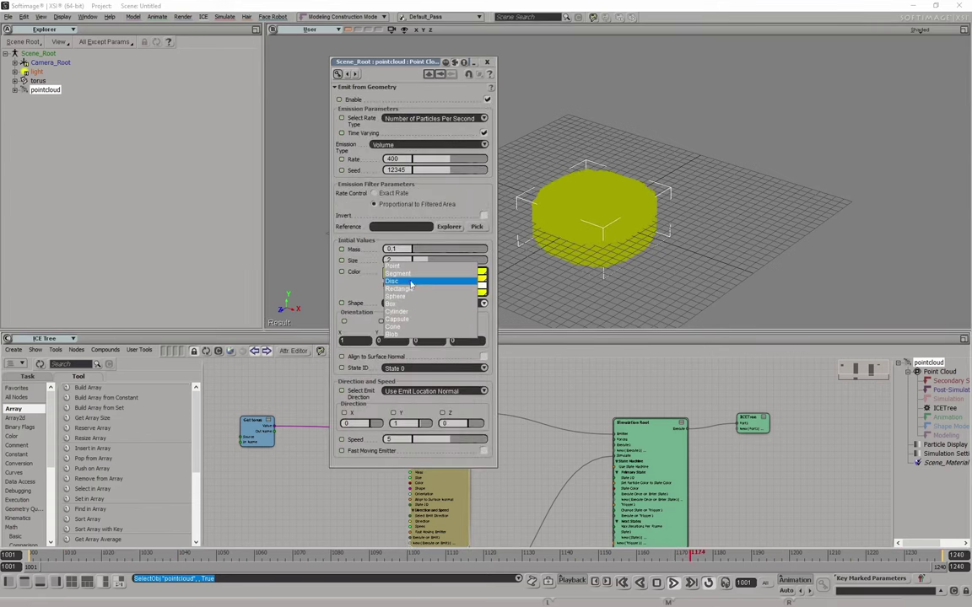
click(407, 297)
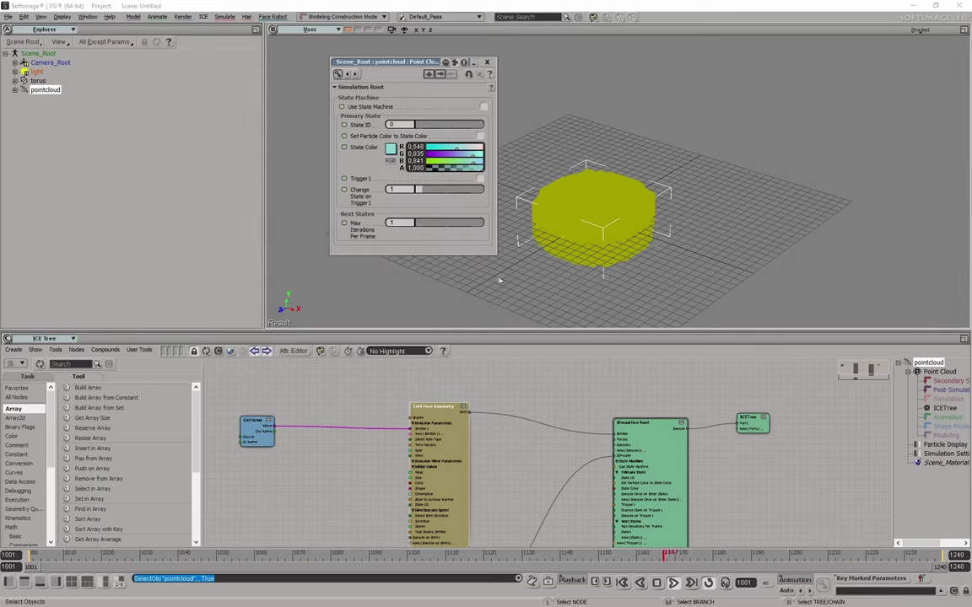
double_click(431, 407)
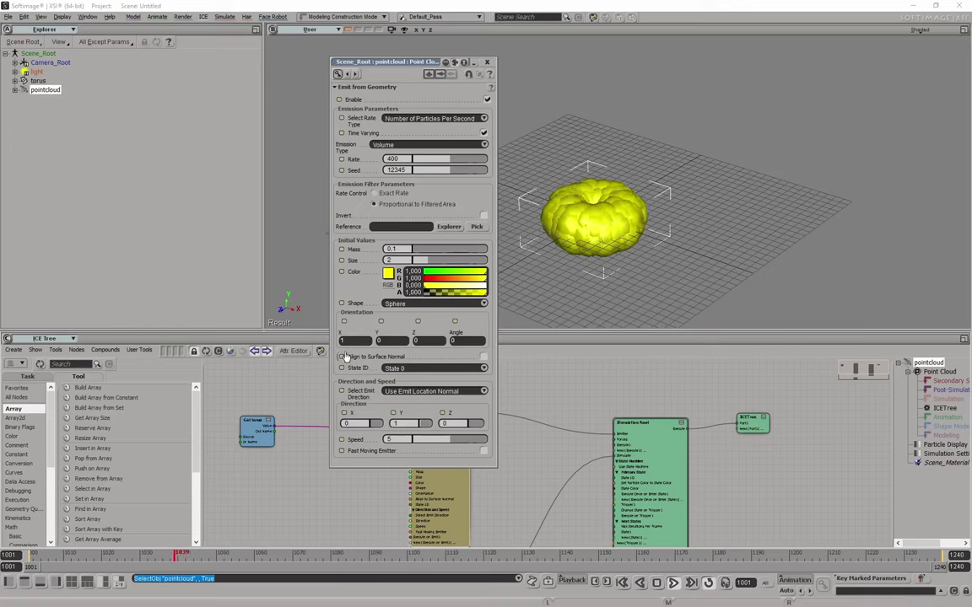
Try State 2 for new particles, revert to State 0, and set Emission Type to Surface.
click(422, 369)
click(405, 393)
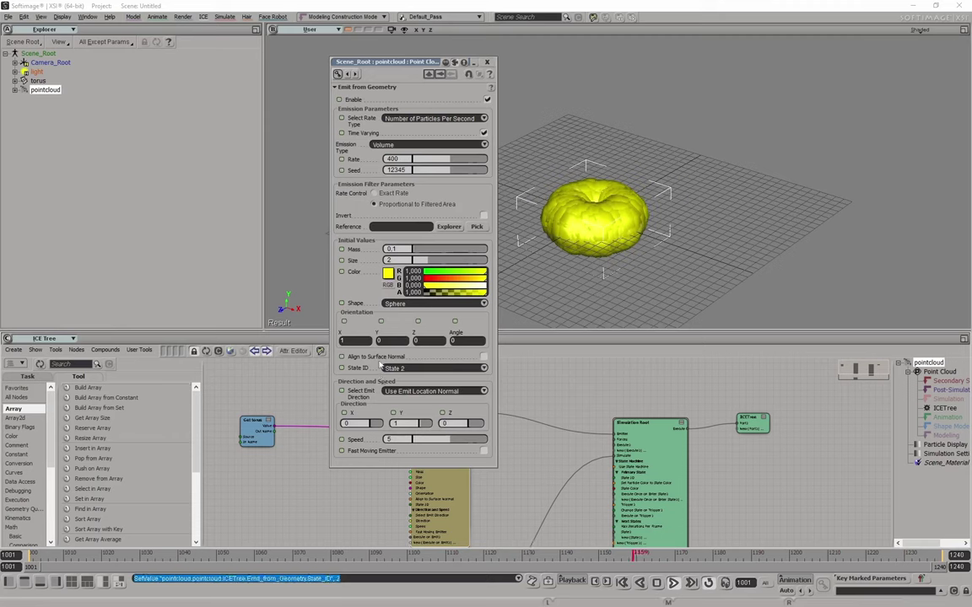
click(430, 368)
click(412, 381)
click(431, 143)
click(426, 133)
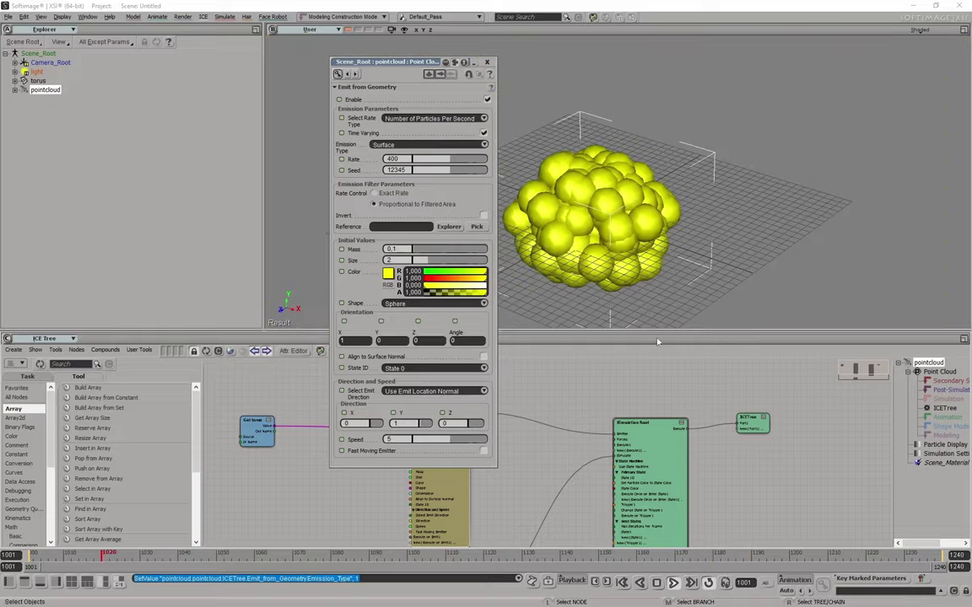
Emit particles from the torus volume along the initial direction vector.
click(422, 391)
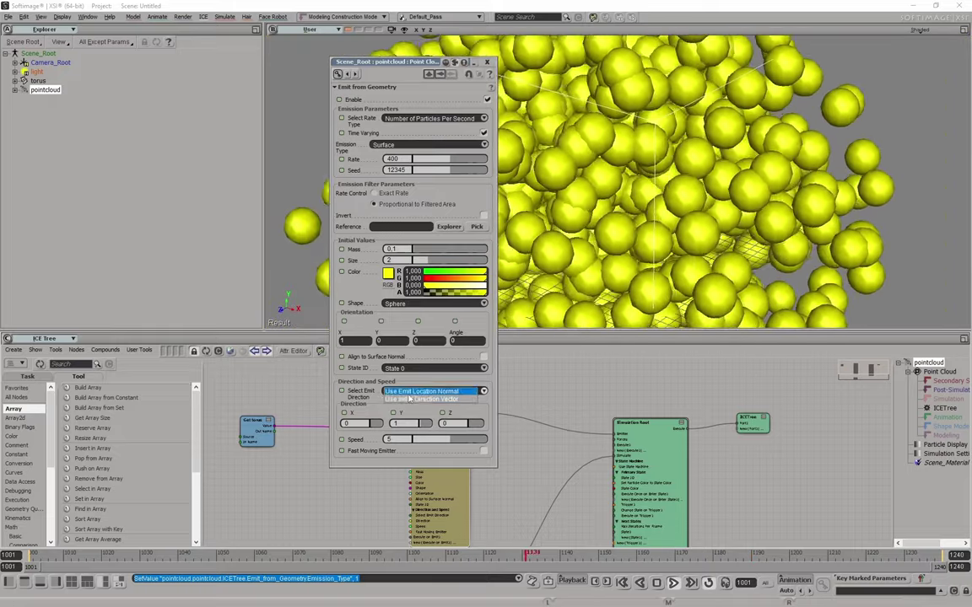
click(413, 399)
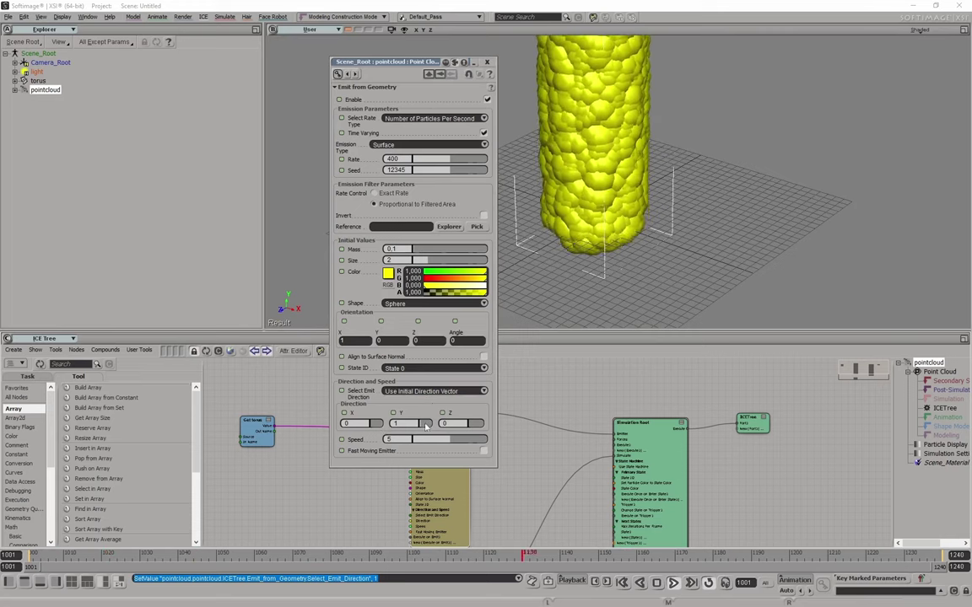
click(430, 146)
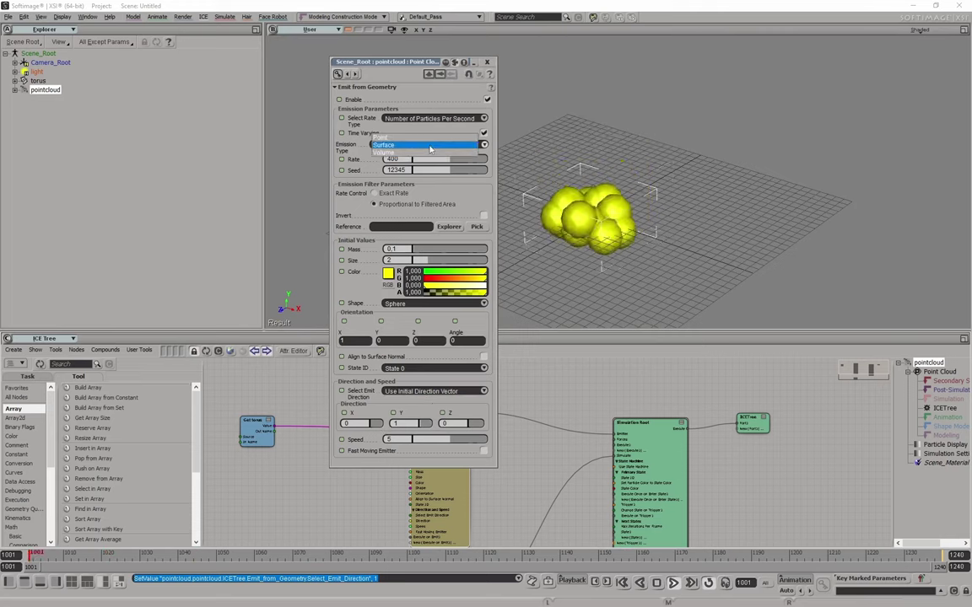
click(421, 156)
click(410, 441)
text(1)
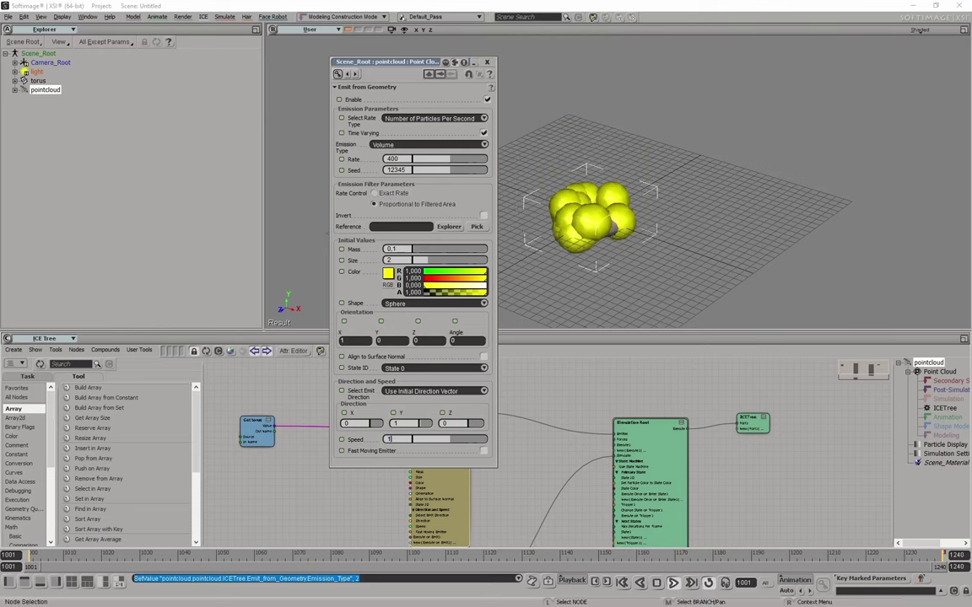
Set the particle speed to 5 and stop playback back at frame 1001.
key(Return)
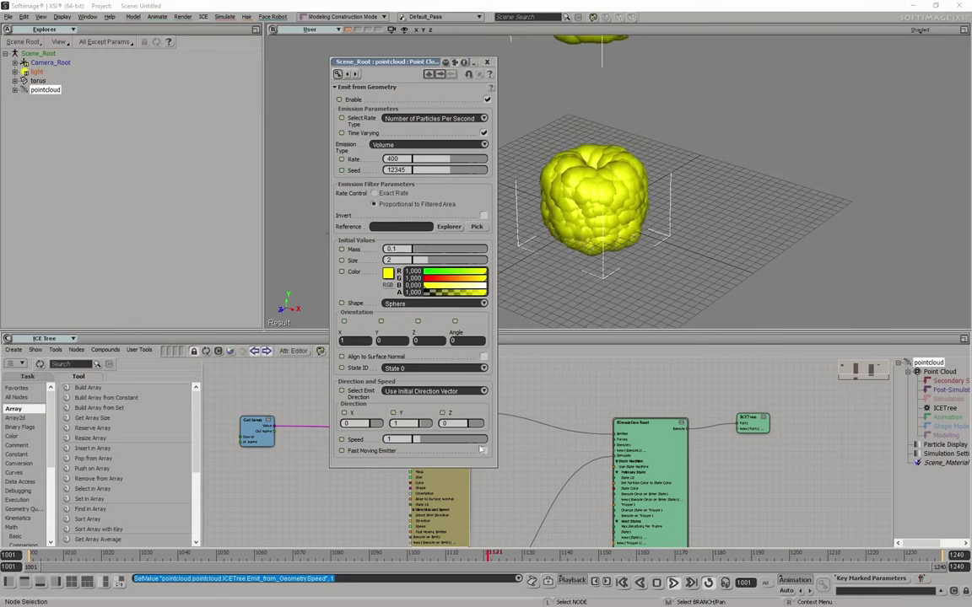
text(5)
key(Return)
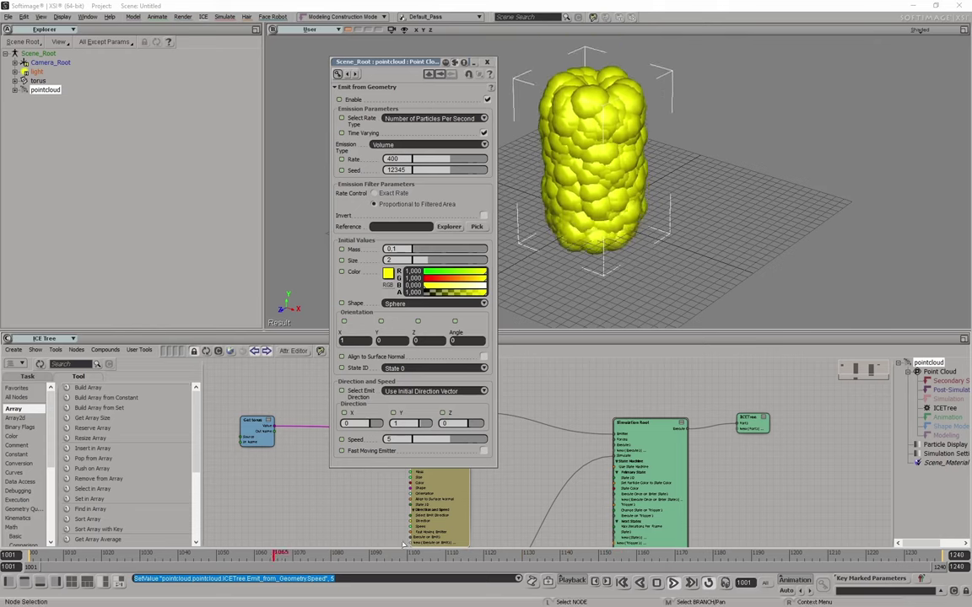
click(622, 581)
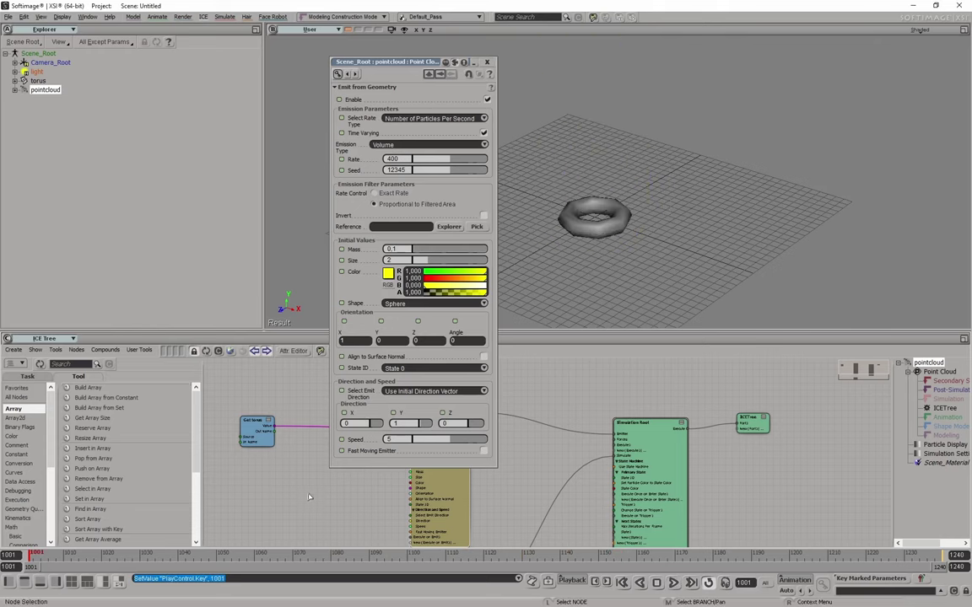
Close the emitter settings and zoom the ICE tree onto the emitter's parameters.
drag(371, 61, 481, 34)
click(597, 37)
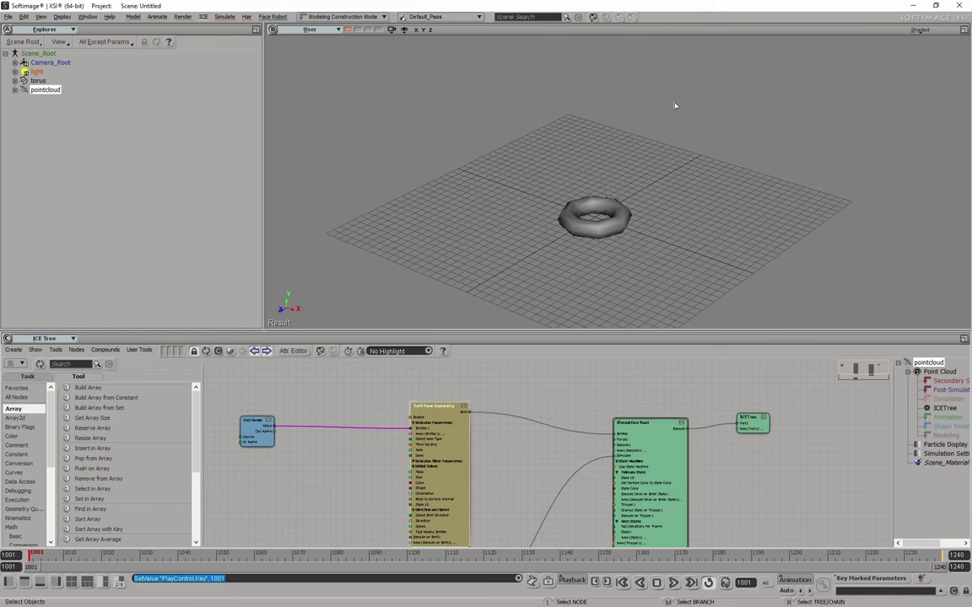
mouse_move(534, 415)
middle_down()
mouse_move(666, 422)
mouse_move(647, 466)
middle_up()
scroll(667, 438, up, 2)
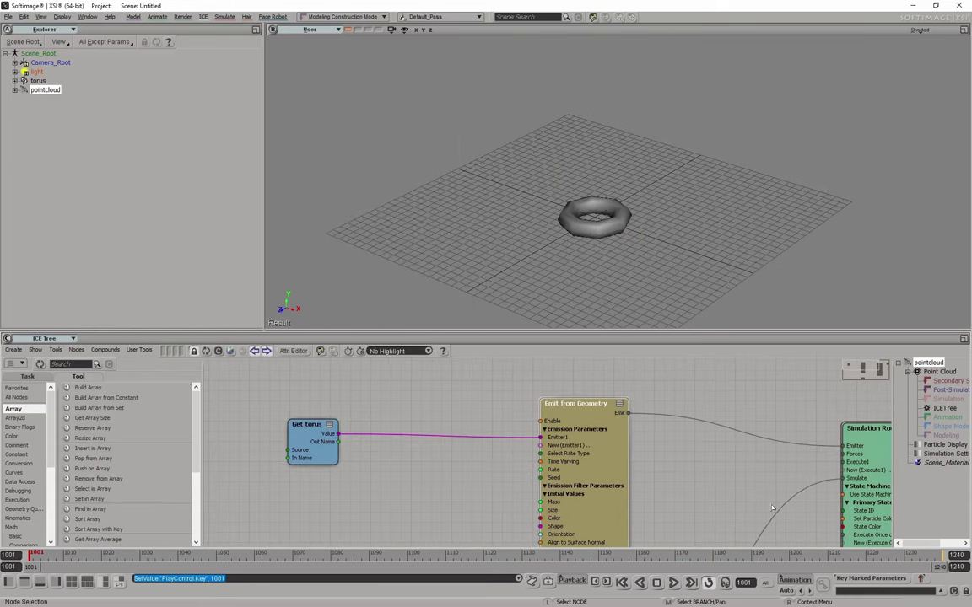
mouse_move(772, 507)
middle_down()
mouse_move(781, 437)
mouse_move(764, 446)
middle_up()
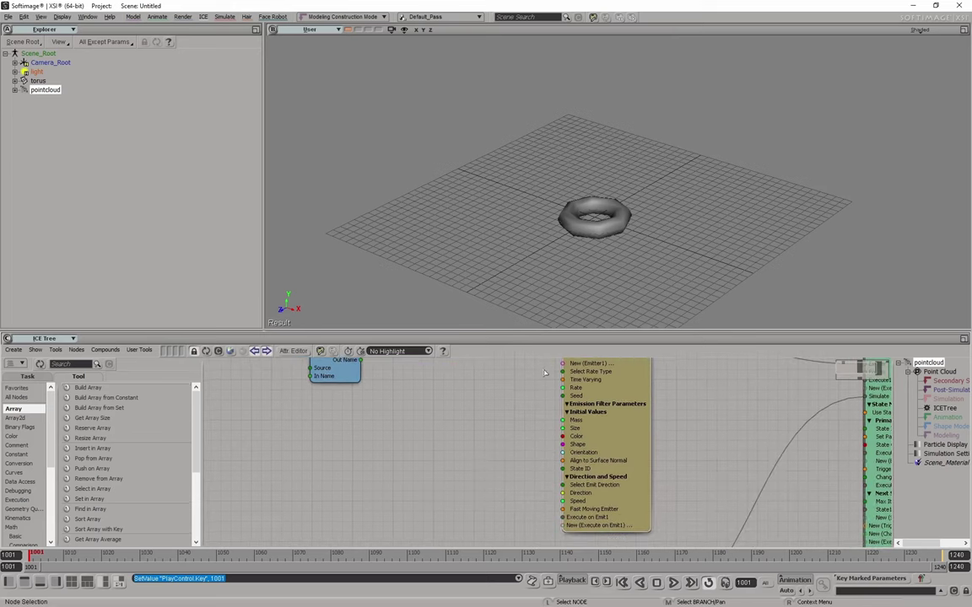
middle_drag(625, 448, 645, 421)
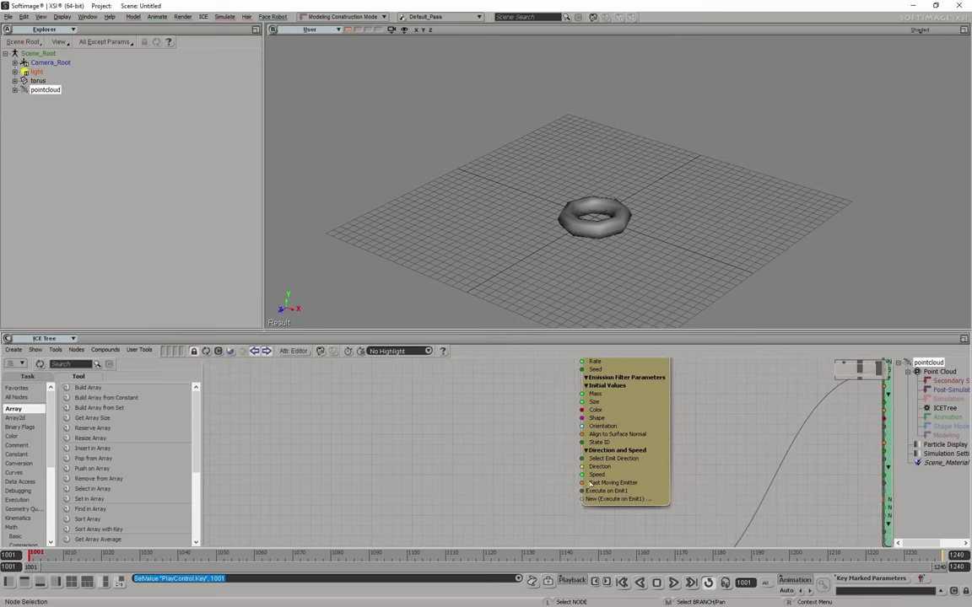
middle_drag(526, 431, 642, 437)
middle_drag(410, 436, 420, 443)
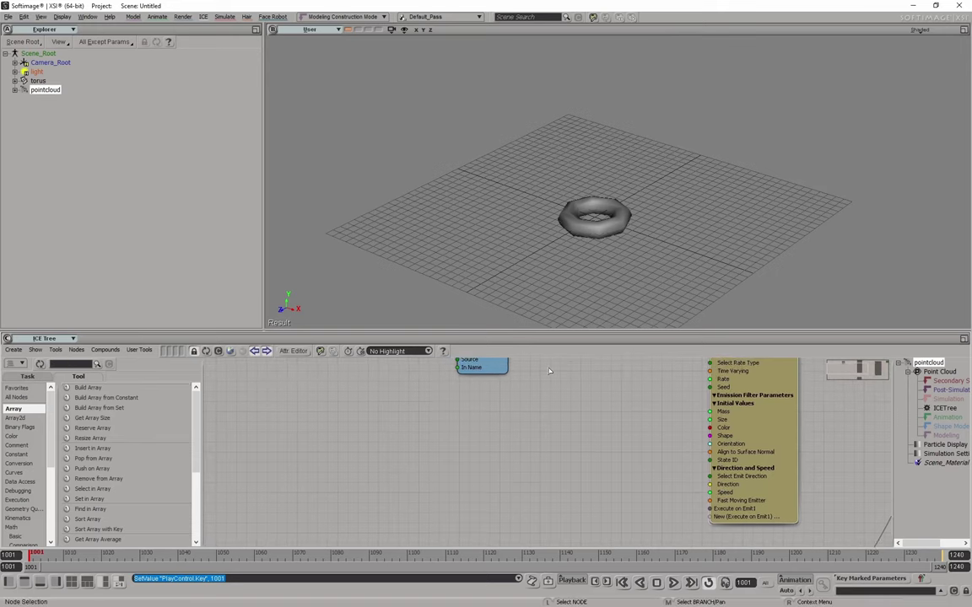
Add a 3D Vector node wired to the emitter's Direction, then play the simulation.
text(vect)
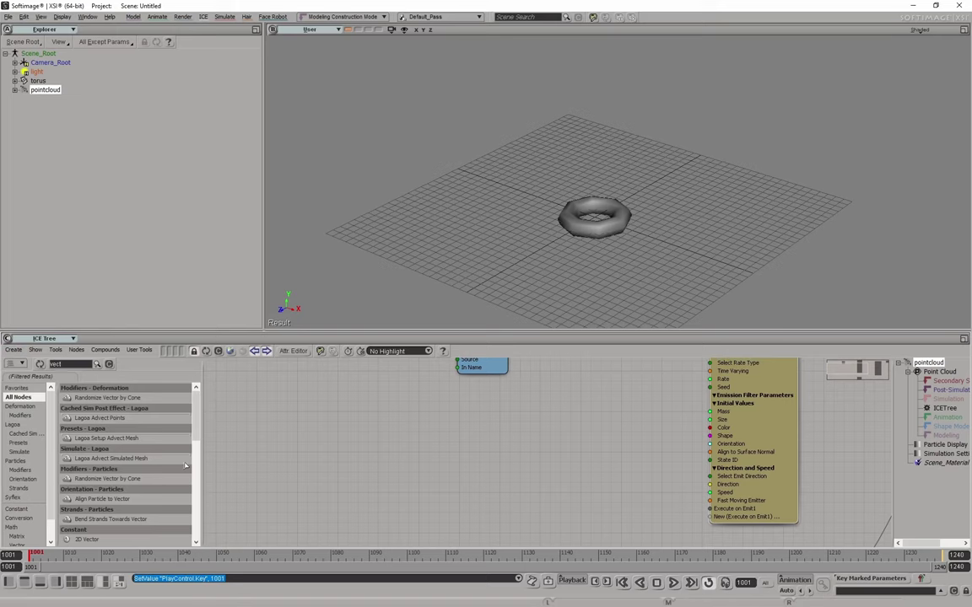
drag(197, 432, 197, 453)
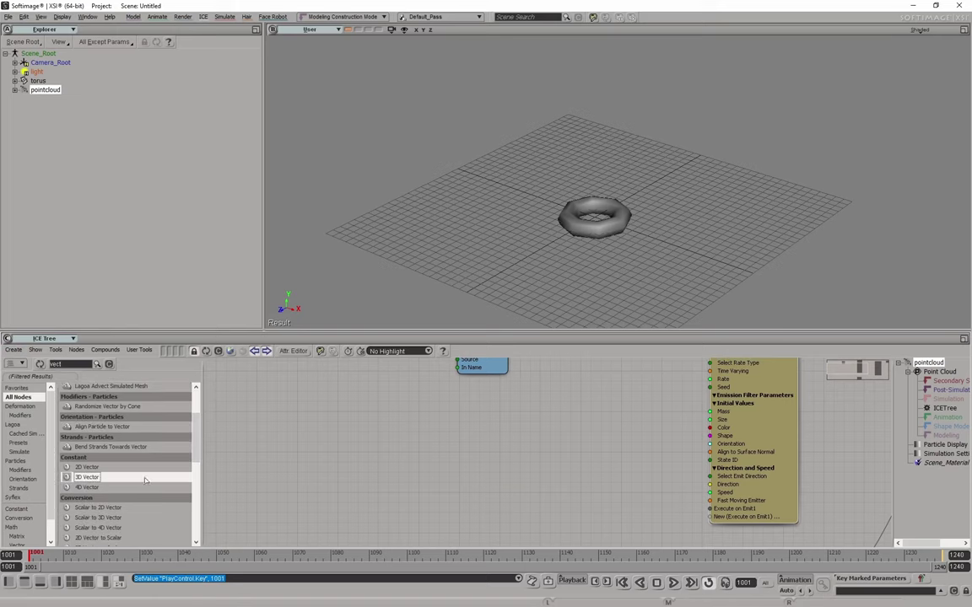
drag(494, 487, 711, 484)
middle_drag(561, 460, 592, 453)
drag(549, 489, 496, 485)
double_click(495, 485)
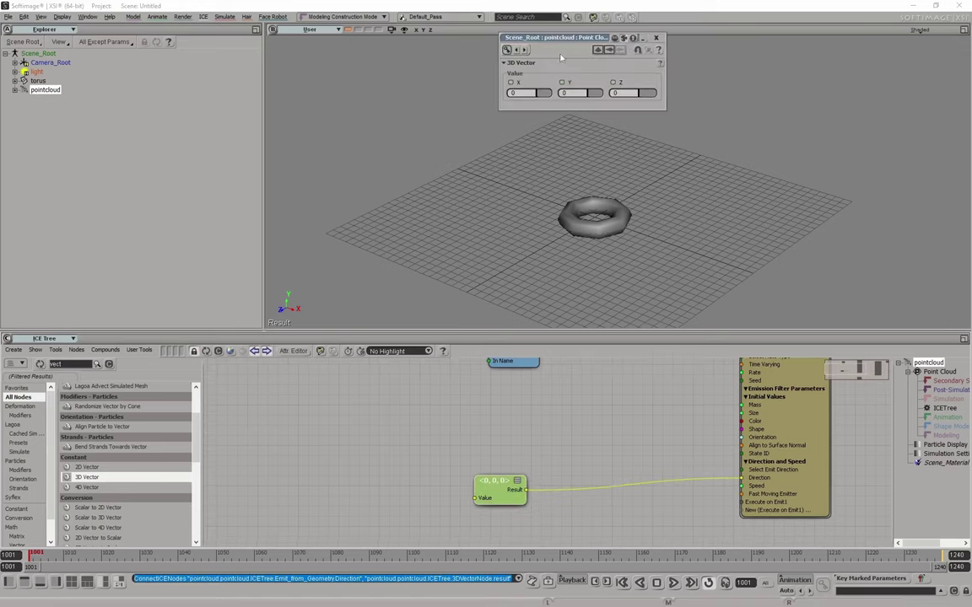
drag(560, 37, 271, 127)
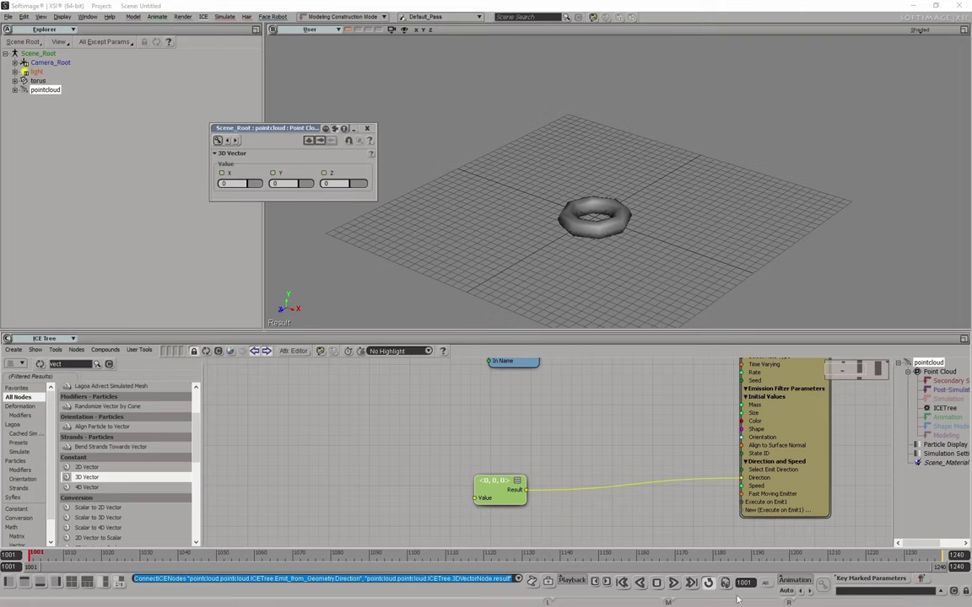
click(673, 584)
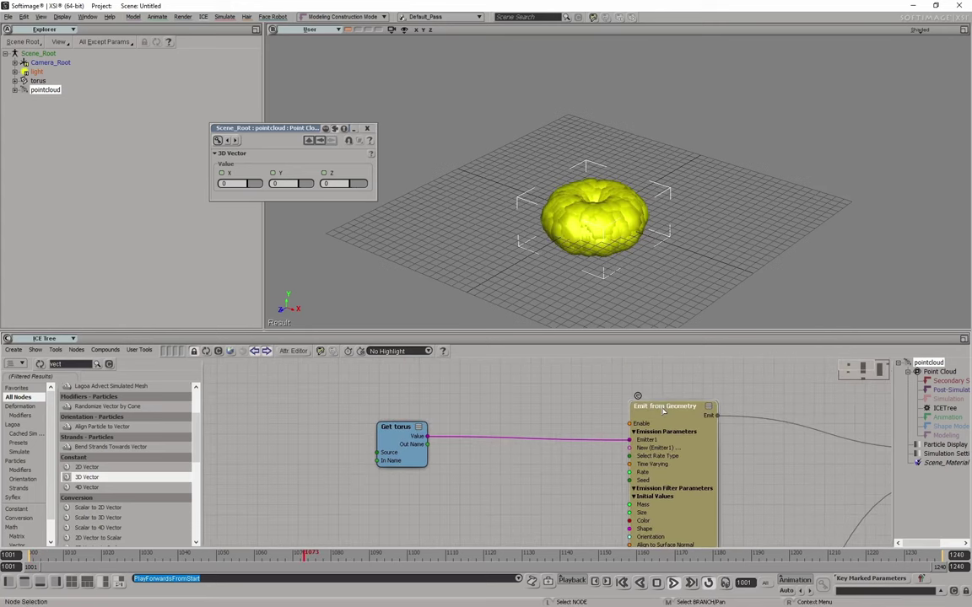
Inspect the Emit from Geometry node's settings, then close them.
click(666, 407)
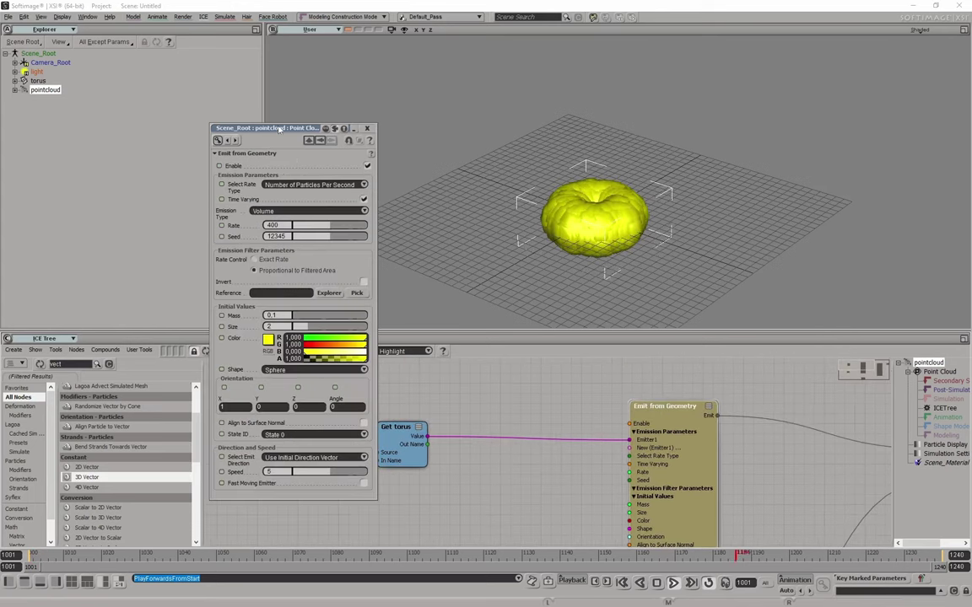
drag(279, 129, 661, 95)
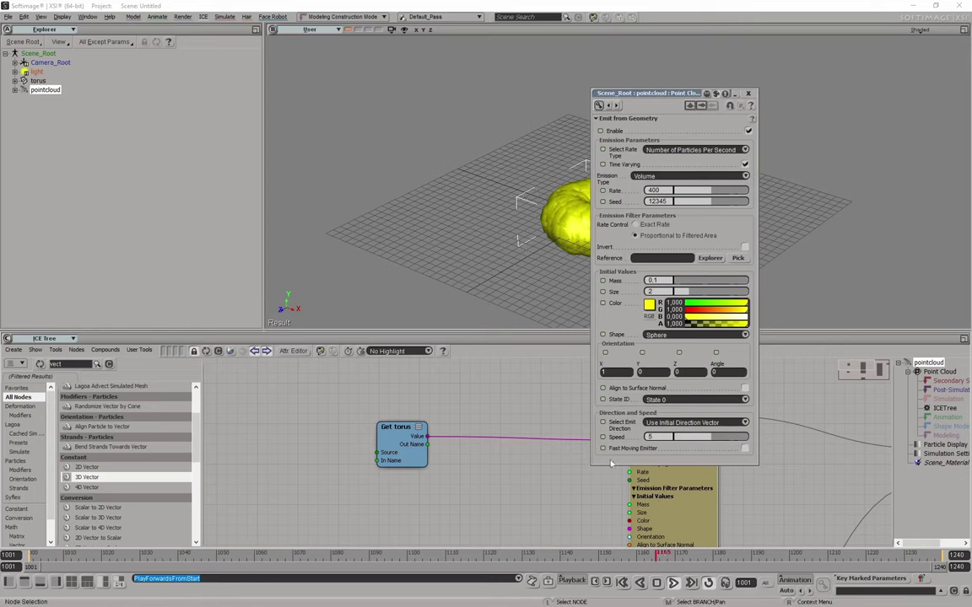
key(Escape)
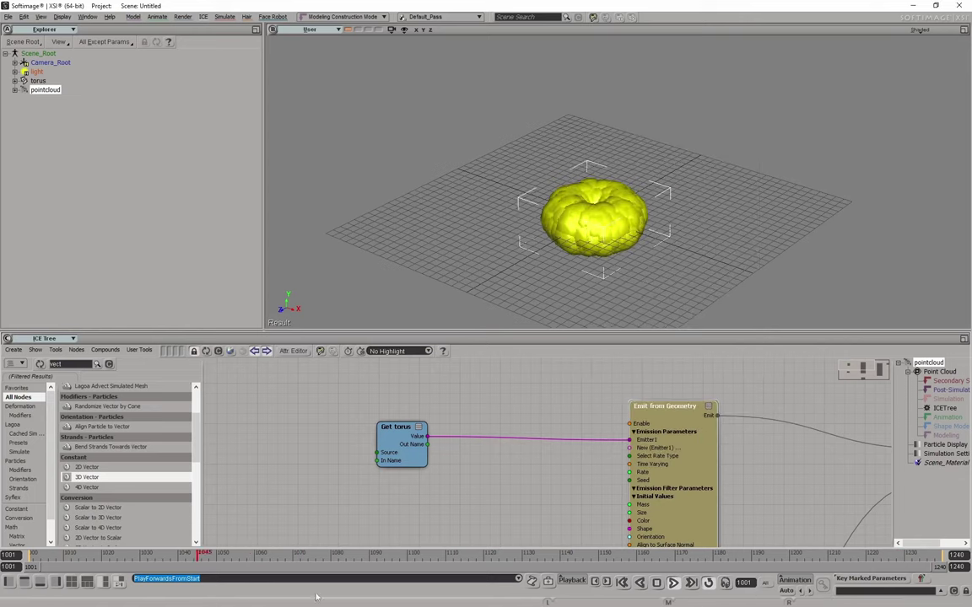
Set the 3D Vector node's direction to Y 1 and Z 1.
middle_drag(544, 544, 762, 383)
double_click(605, 410)
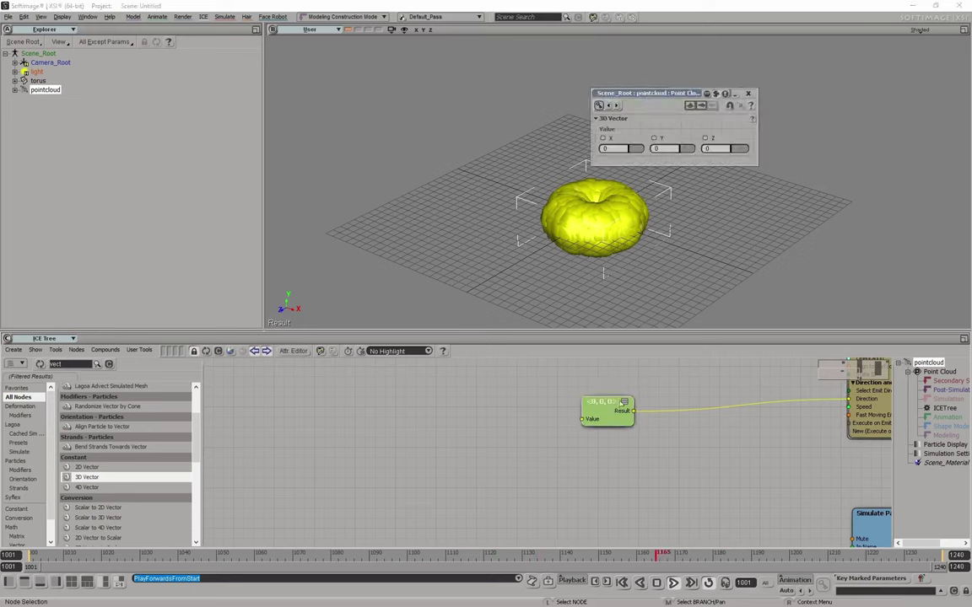
drag(645, 93, 268, 151)
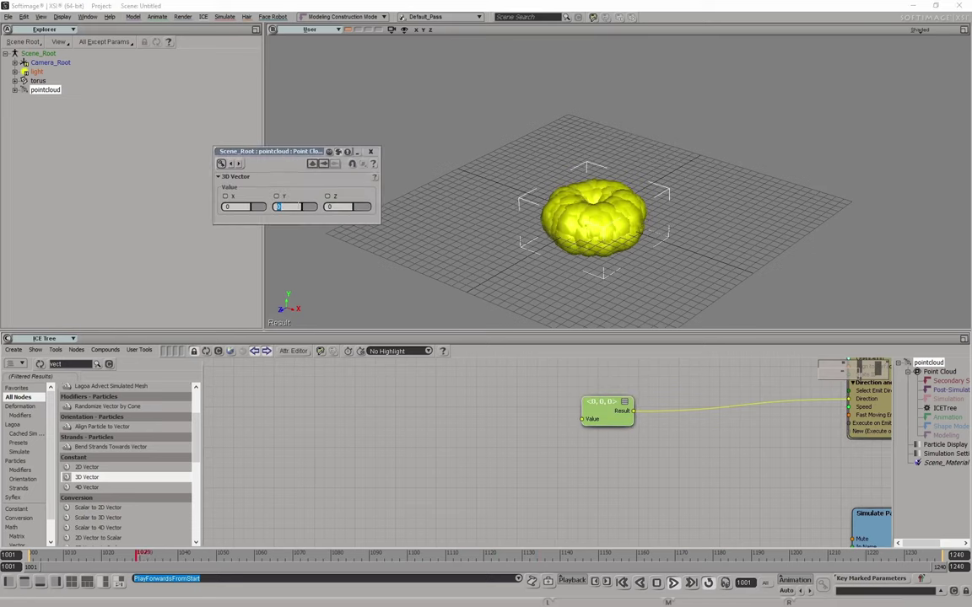
text(1)
key(Tab)
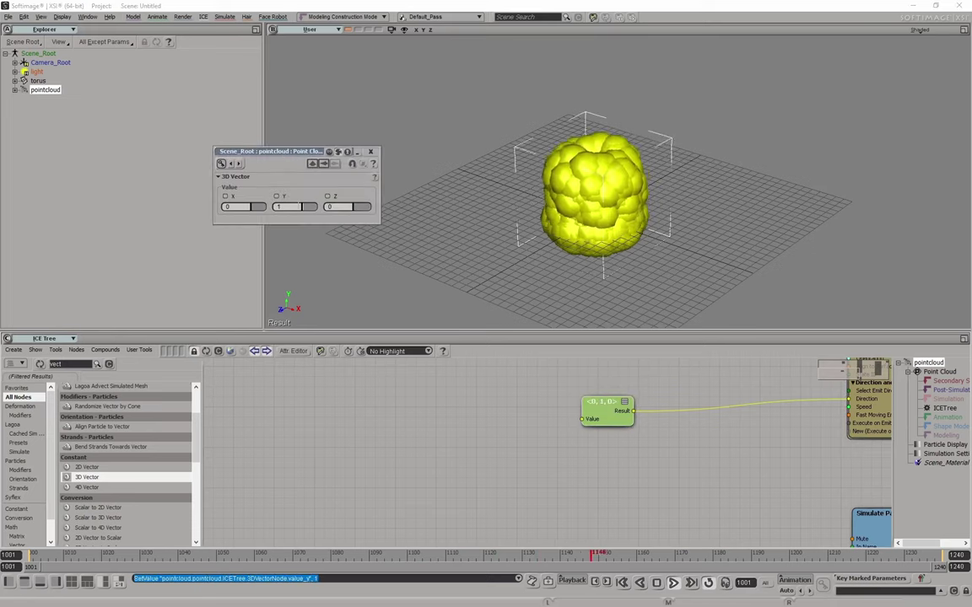
text(1)
key(Return)
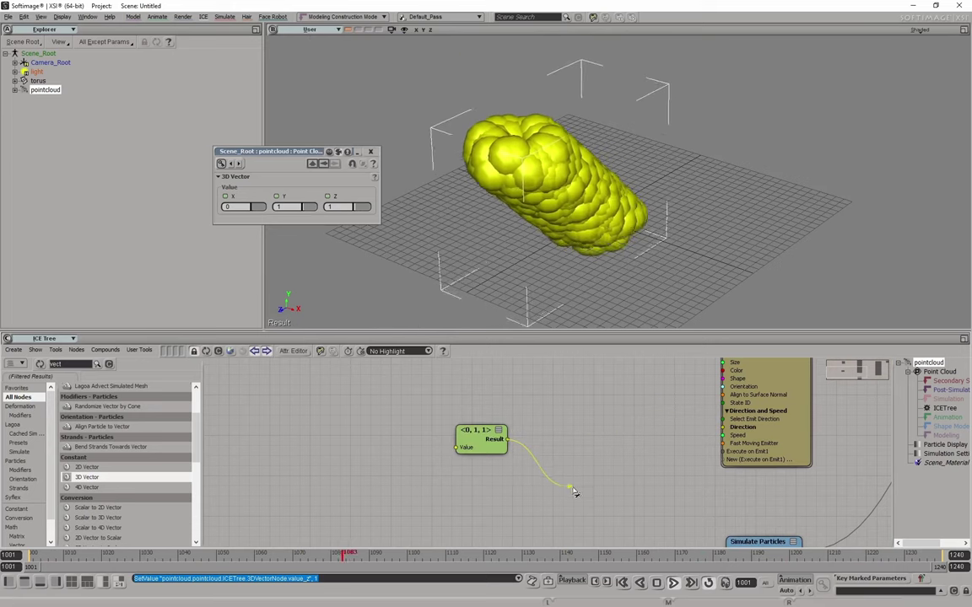
Disconnect and delete the 3D Vector node, then reframe the ICE tree.
drag(690, 432, 558, 476)
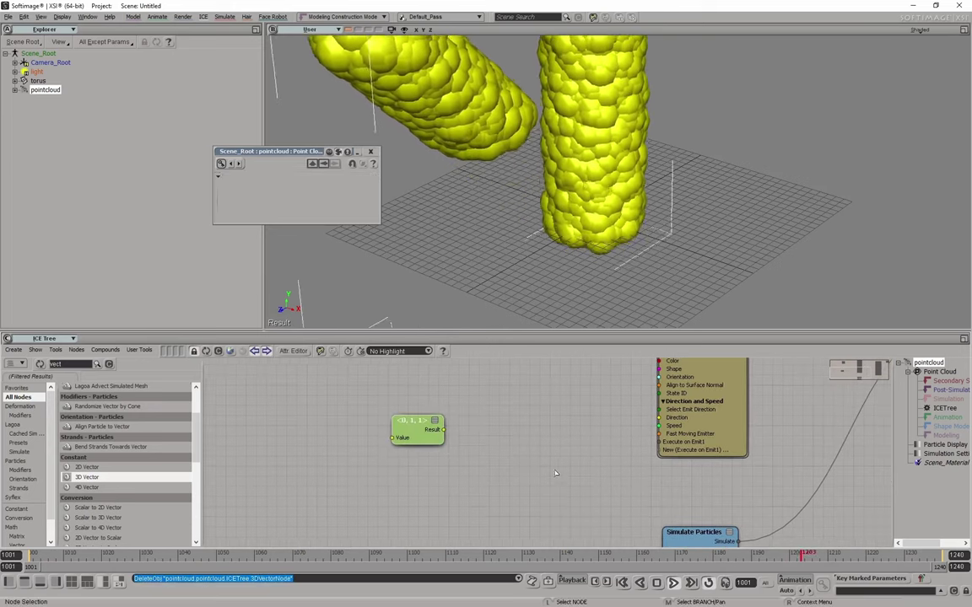
key(Delete)
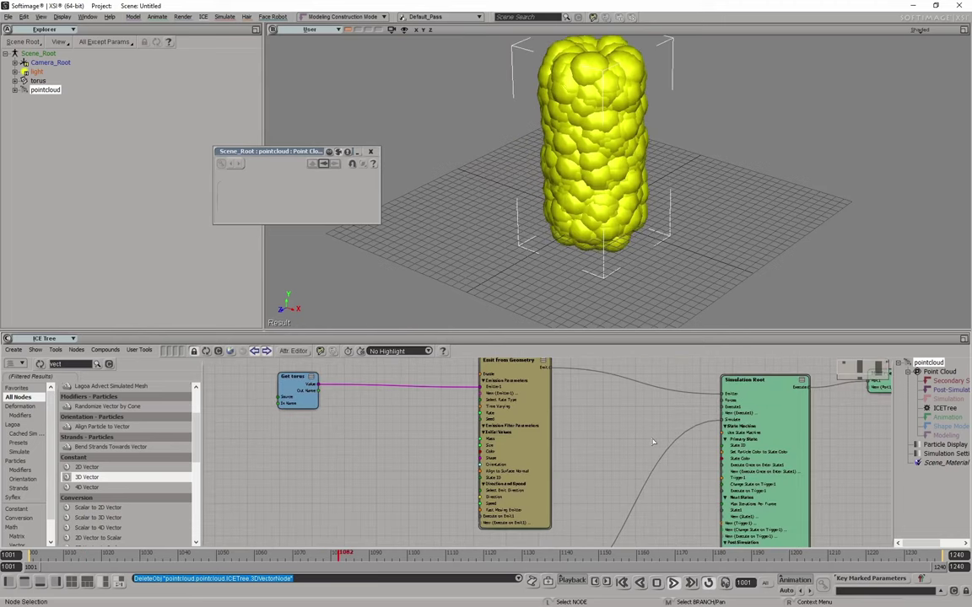
scroll(649, 447, down, 3)
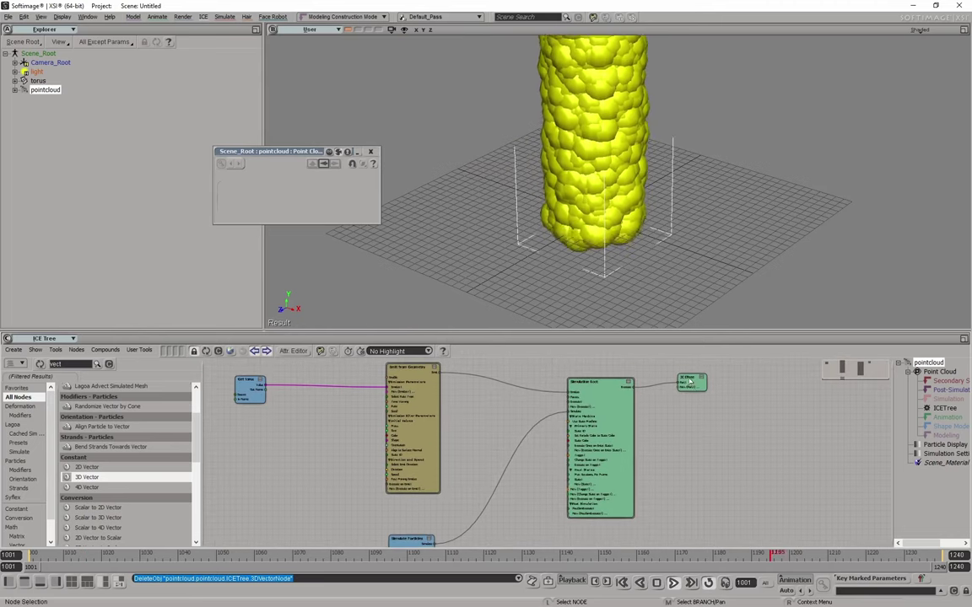
mouse_move(692, 382)
mouse_down()
mouse_move(802, 460)
mouse_move(820, 460)
mouse_up()
middle_drag(752, 507, 785, 448)
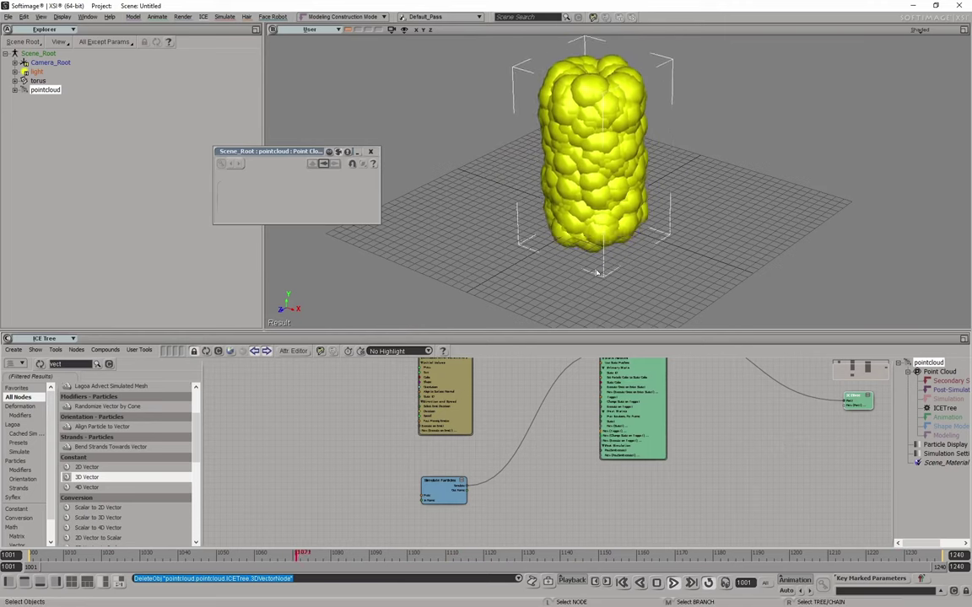
middle_drag(320, 419, 297, 482)
scroll(737, 497, down, 2)
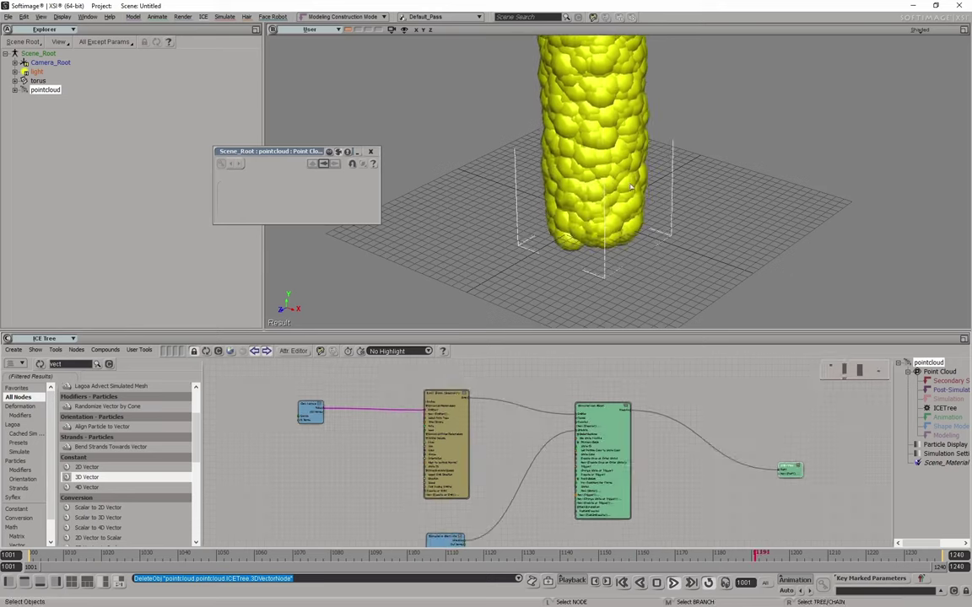
scroll(636, 168, down, 5)
scroll(597, 188, up, 2)
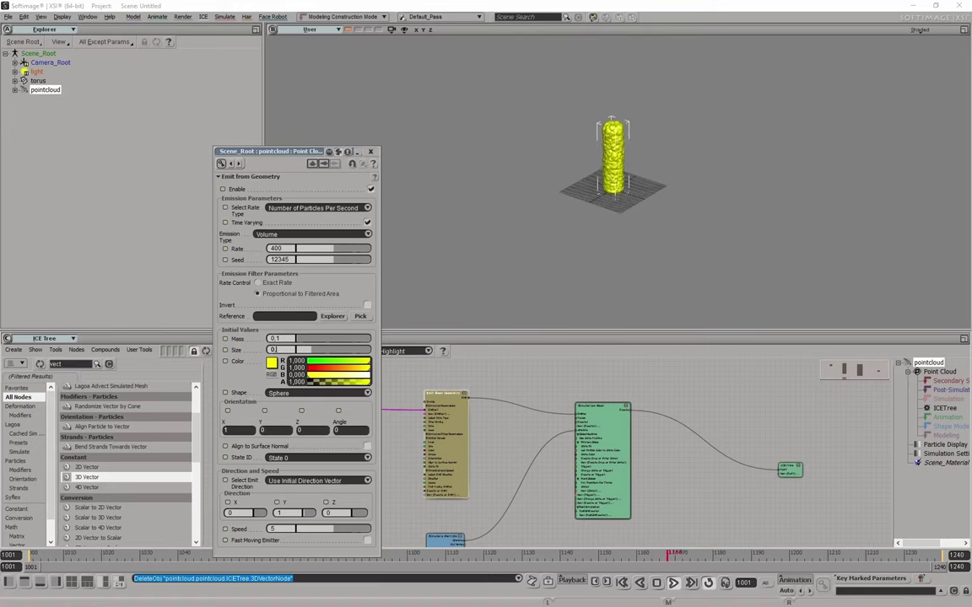
Set the particle Size to 0.5 and orbit the view near eye level.
text(5)
key(Return)
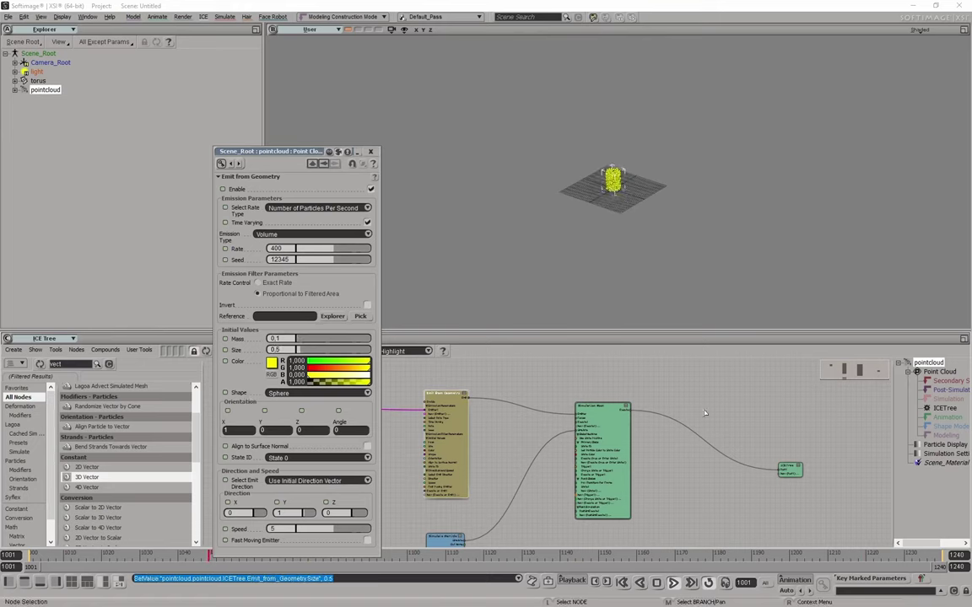
scroll(610, 173, up, 3)
scroll(610, 173, up, 5)
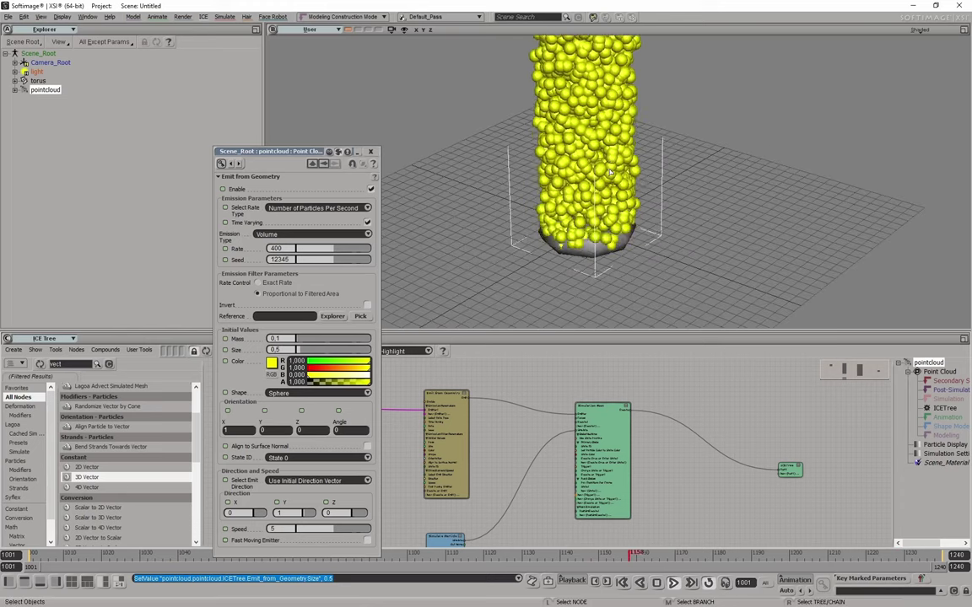
scroll(611, 173, down, 5)
key(s)
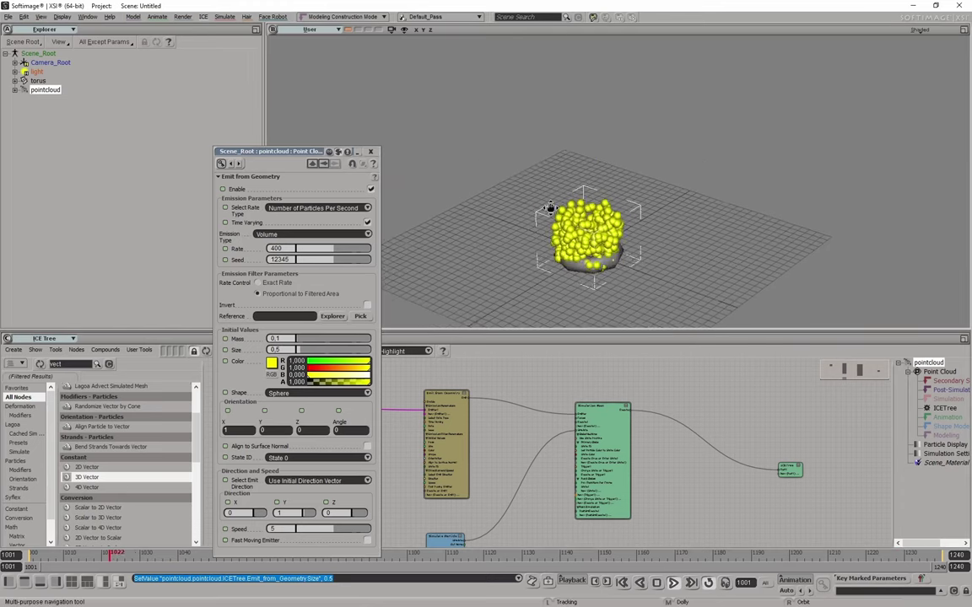
right_drag(549, 207, 512, 135)
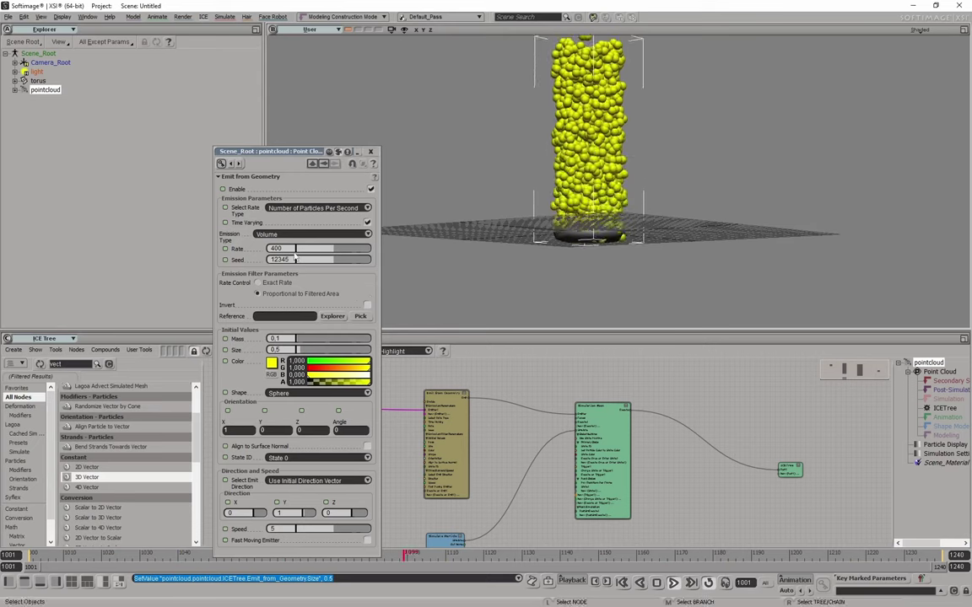
Raise the emission Rate to 1000 and lower the grid in the view.
text(10)
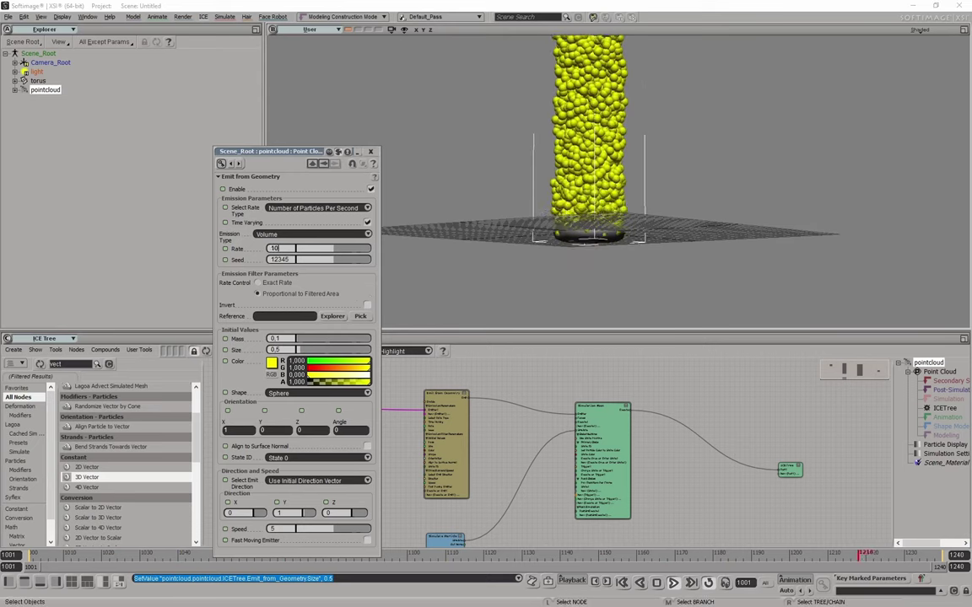
text(00)
key(Return)
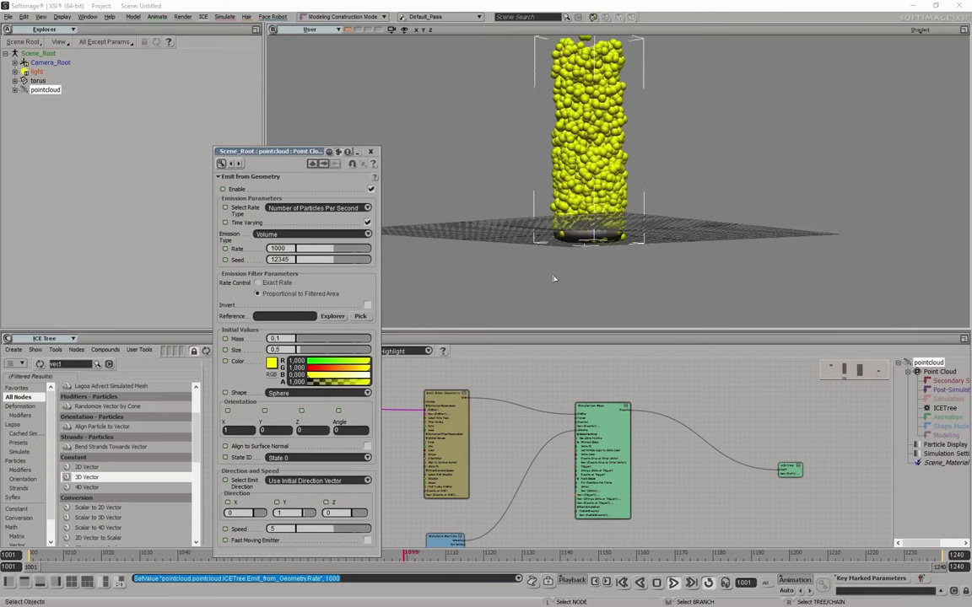
scroll(650, 220, down, 3)
scroll(649, 193, down, 2)
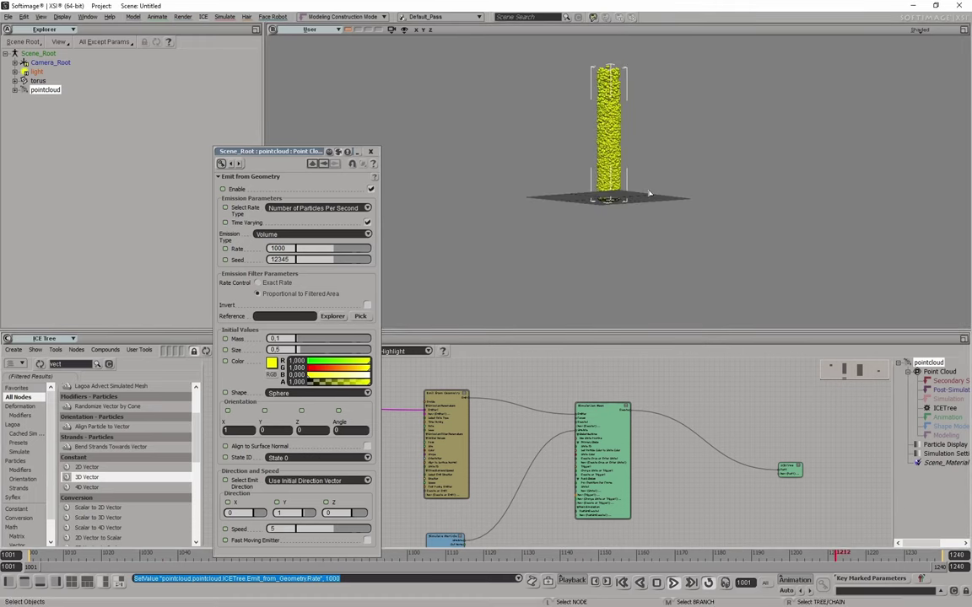
key(s)
drag(642, 180, 603, 255)
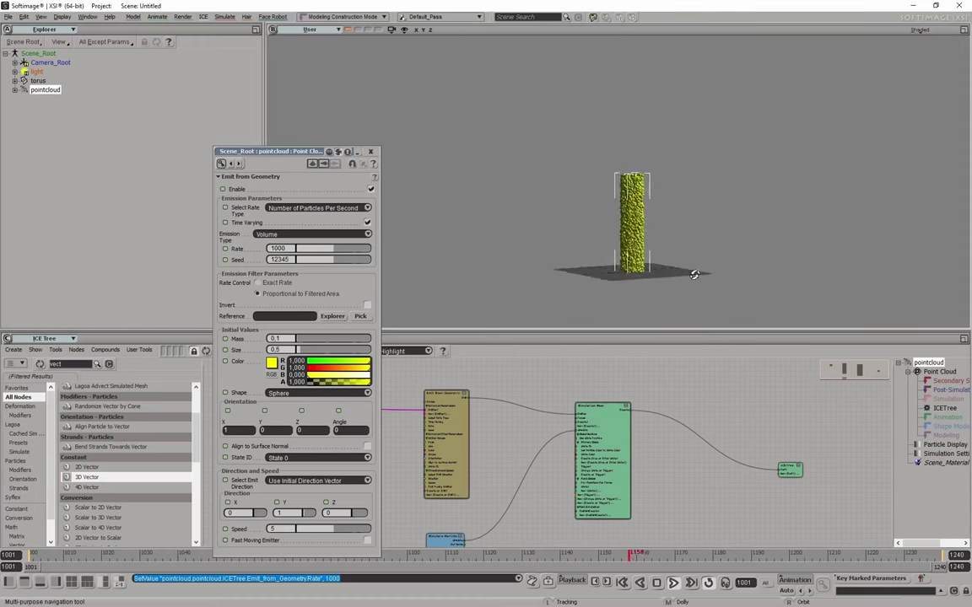
scroll(626, 275, up, 3)
scroll(632, 268, up, 2)
scroll(633, 267, down, 3)
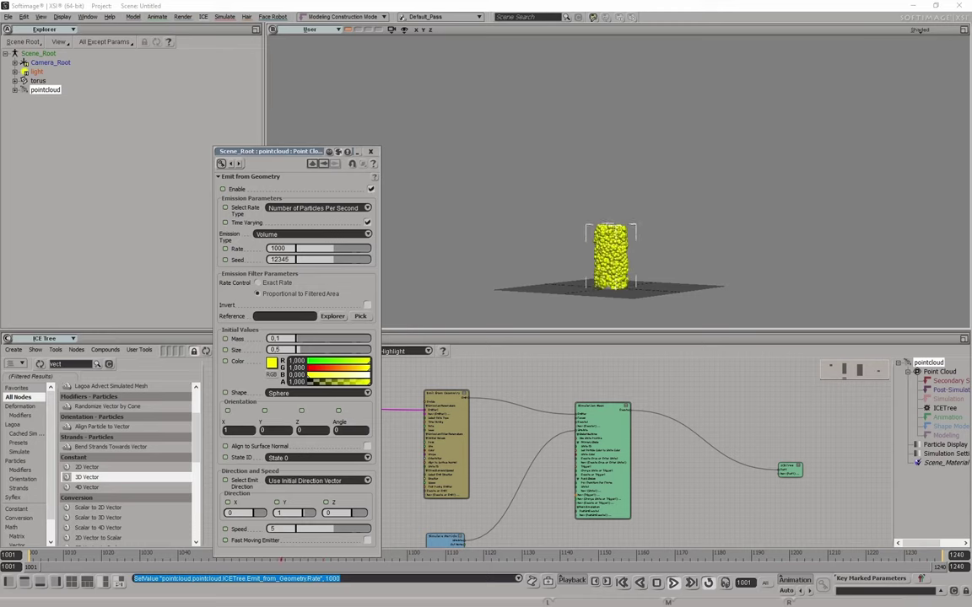
Search 'set.particl' and add a Set Particle Age Limit node beside Simulate Particles.
click(369, 151)
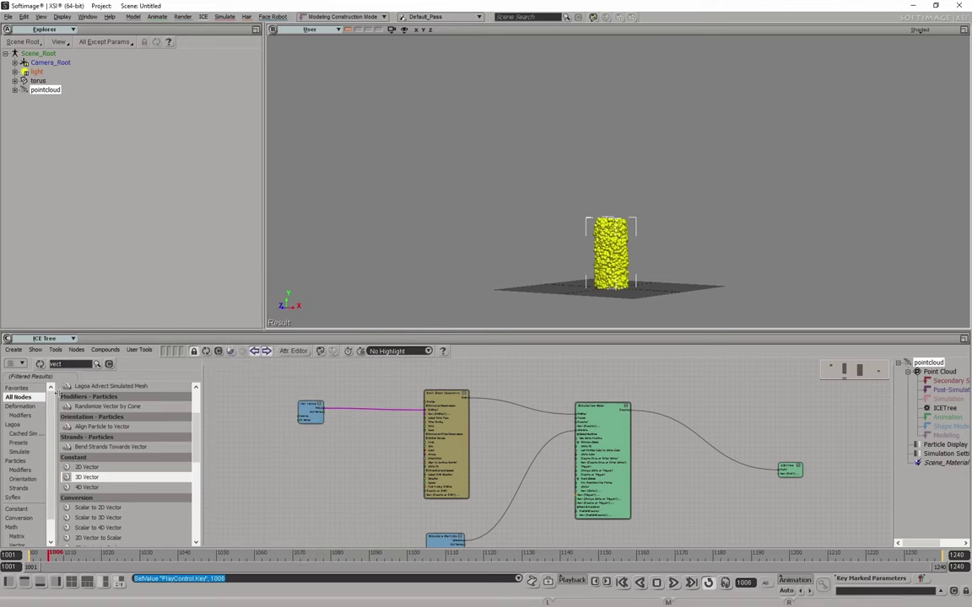
double_click(70, 364)
text(set)
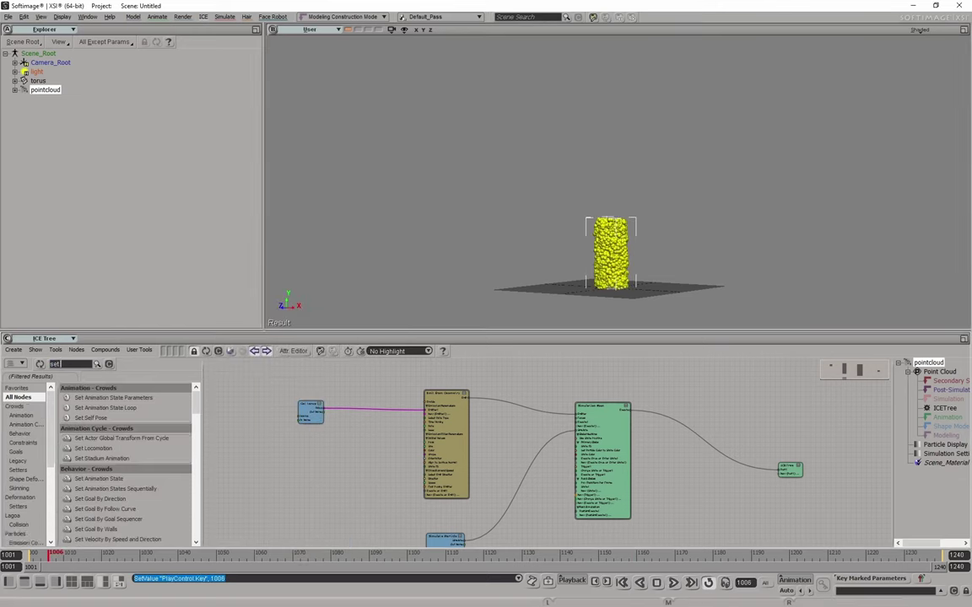
text(.particl)
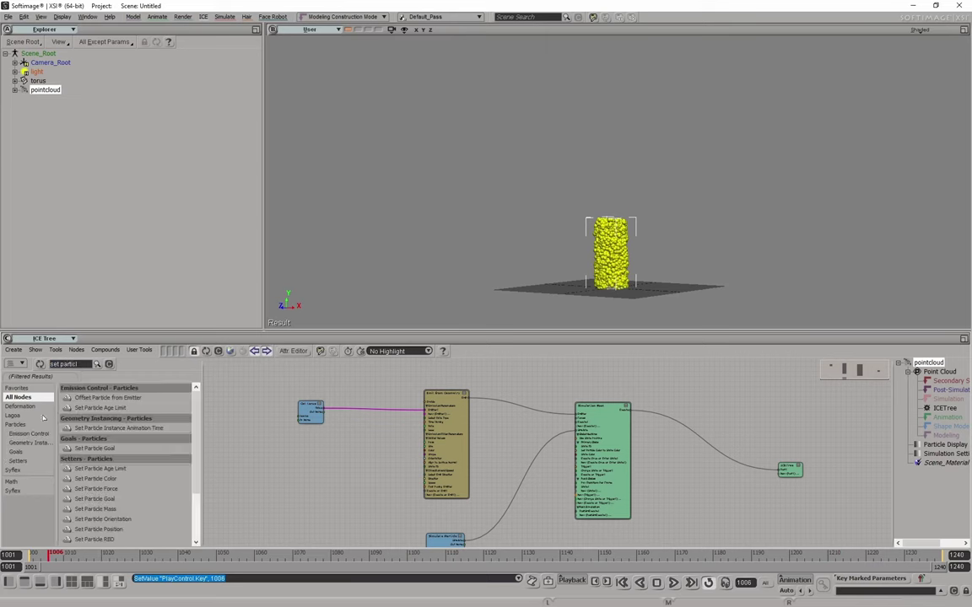
click(94, 409)
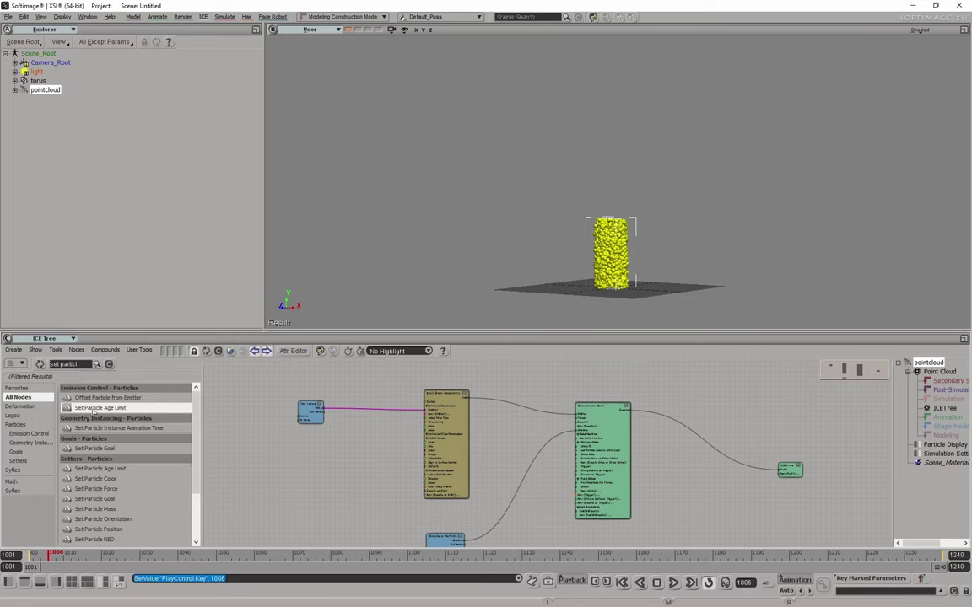
drag(95, 408, 326, 490)
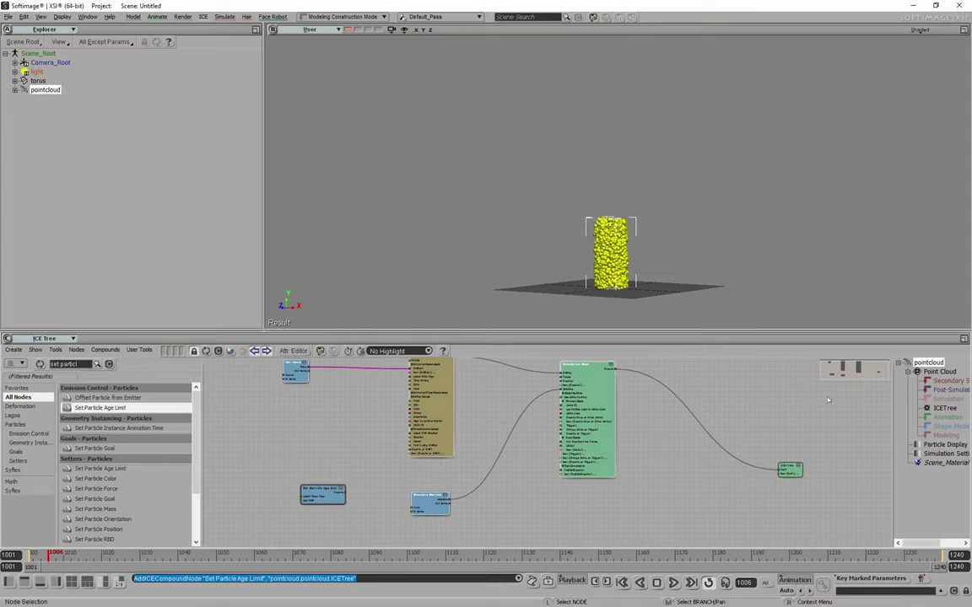
drag(337, 497, 526, 506)
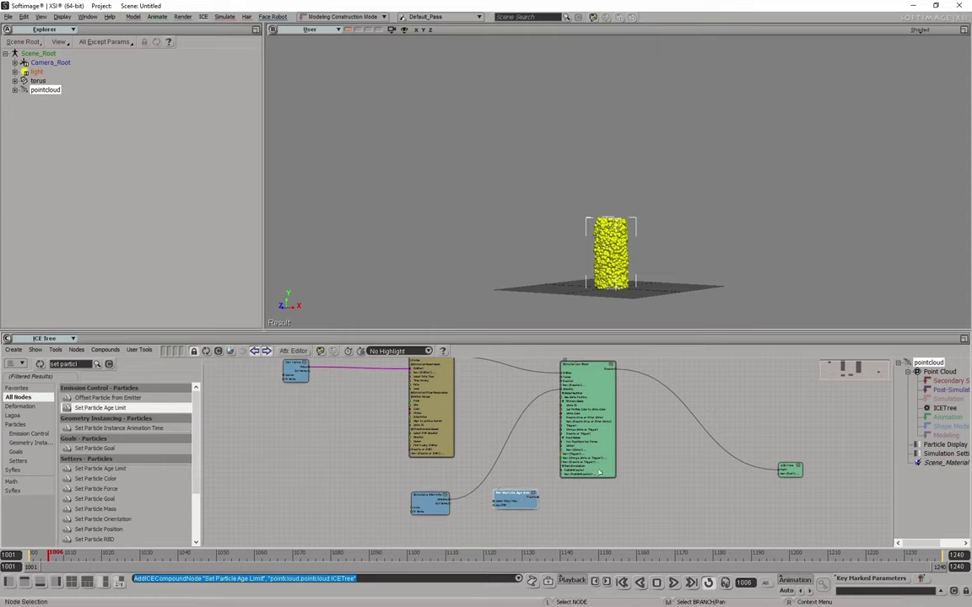
Connect the age limit node's Execute to PostSimExecute1 and place it below Simulate Particles.
scroll(663, 511, up, 2)
scroll(662, 512, up, 2)
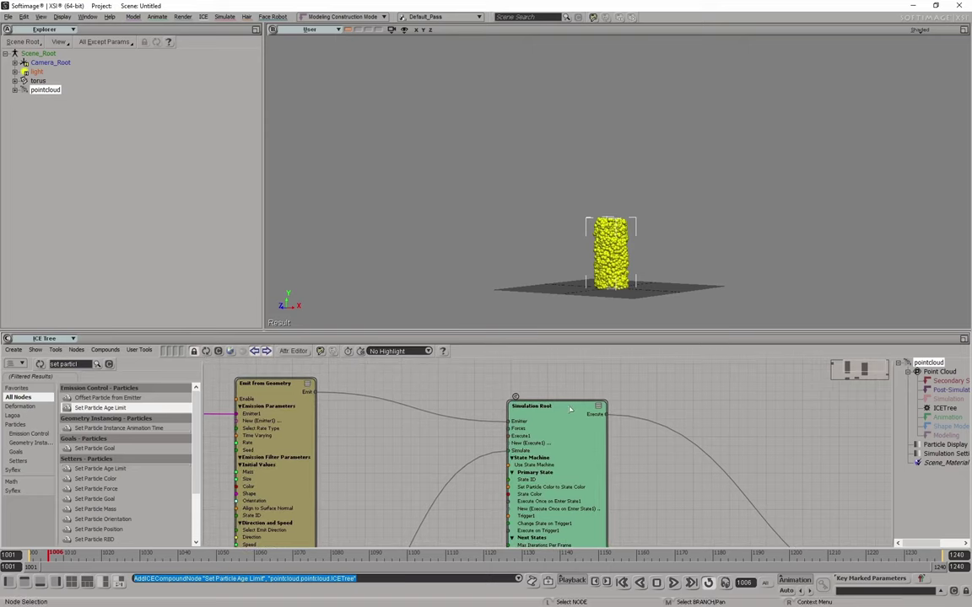
middle_drag(570, 410, 338, 301)
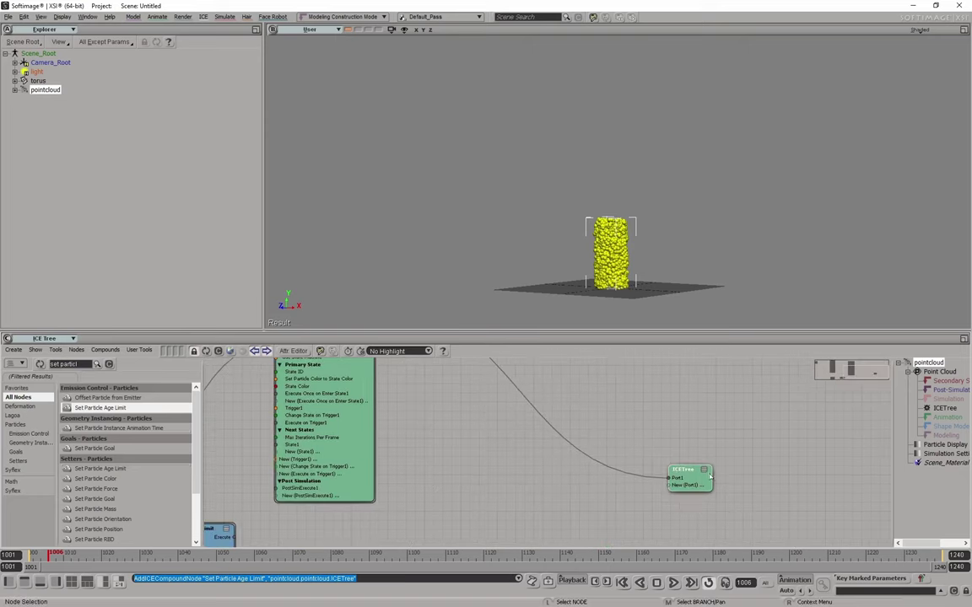
middle_drag(378, 536, 558, 483)
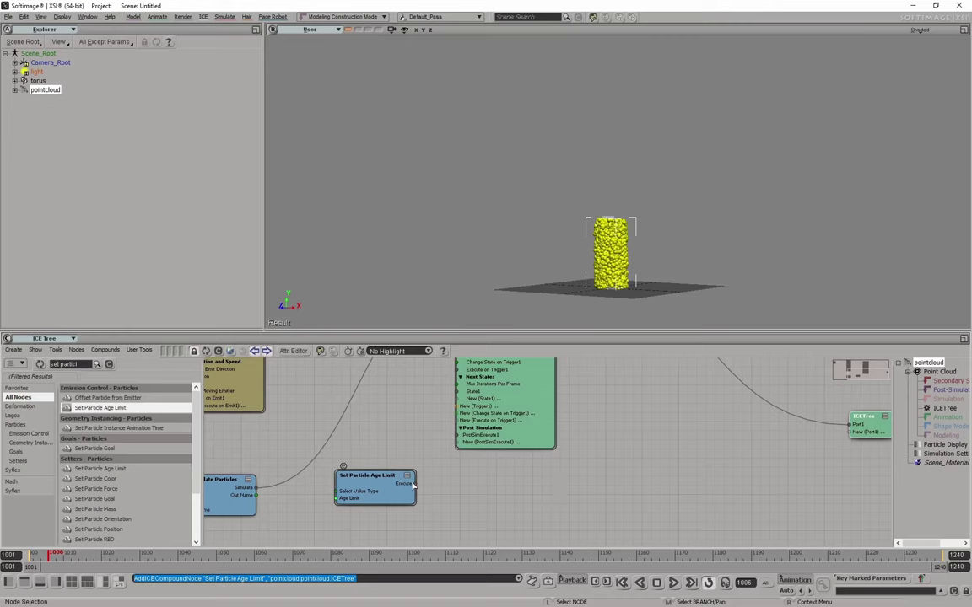
scroll(381, 440, up, 1)
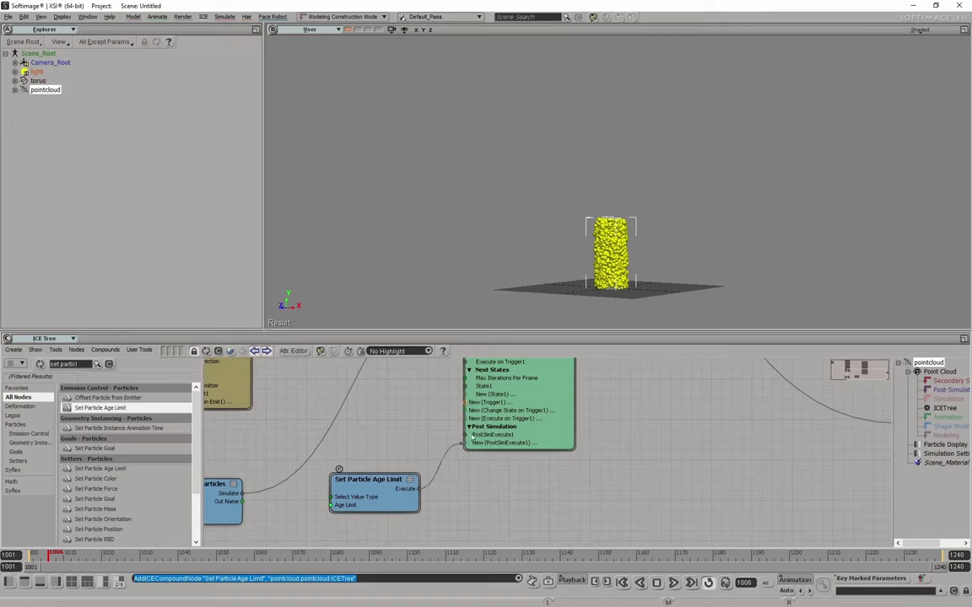
drag(416, 489, 473, 441)
middle_drag(474, 439, 625, 397)
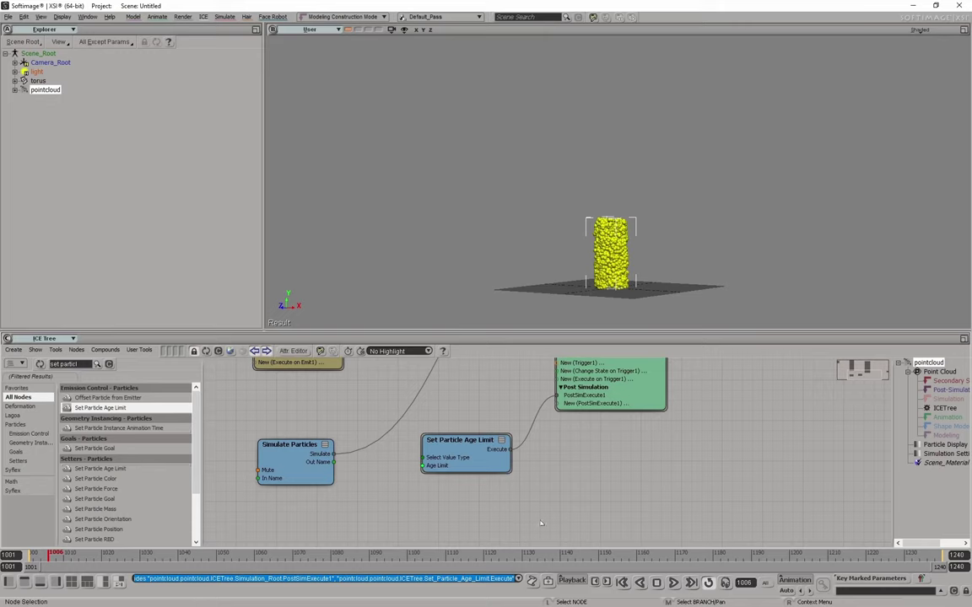
middle_drag(541, 523, 680, 492)
scroll(620, 466, down, 2)
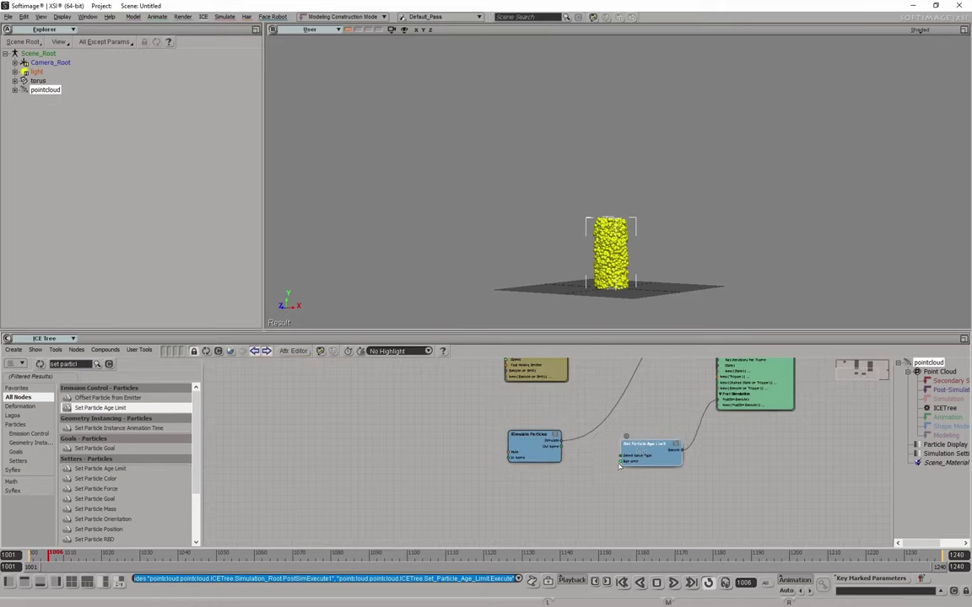
drag(620, 466, 523, 517)
scroll(654, 416, up, 2)
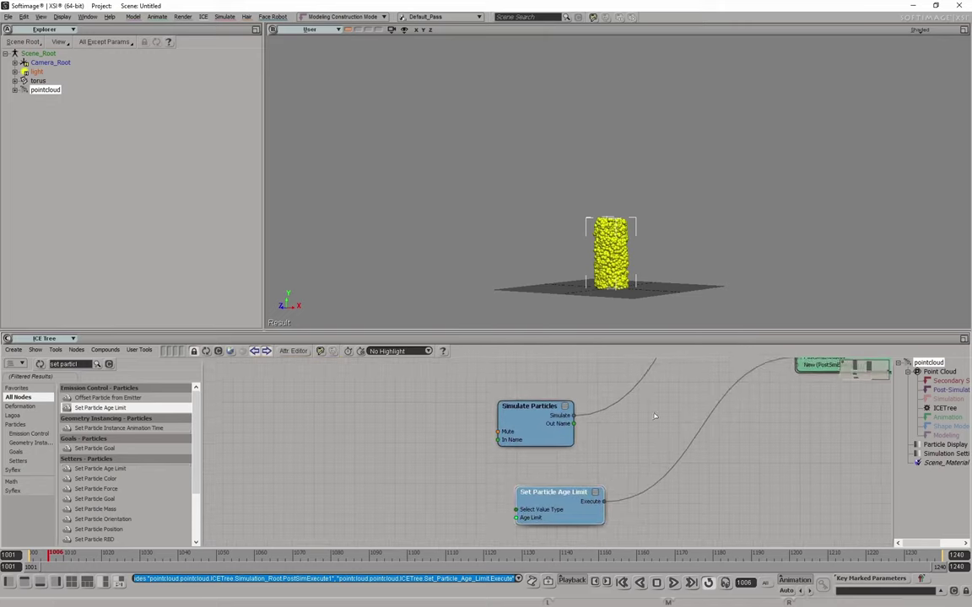
middle_drag(654, 416, 665, 376)
Look inside the Set Particle Age Limit compound, then open its settings.
double_click(535, 445)
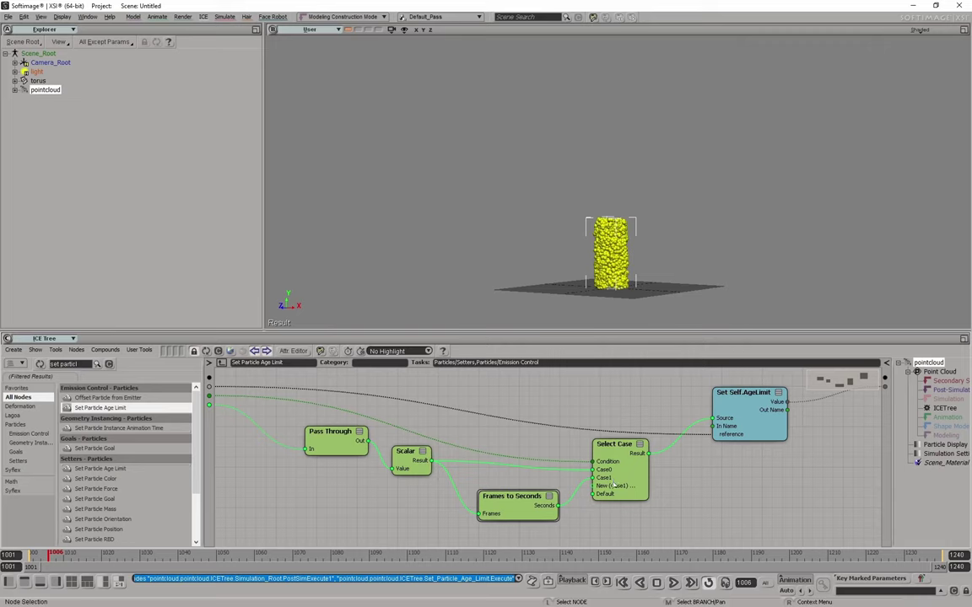
middle_drag(821, 457, 633, 504)
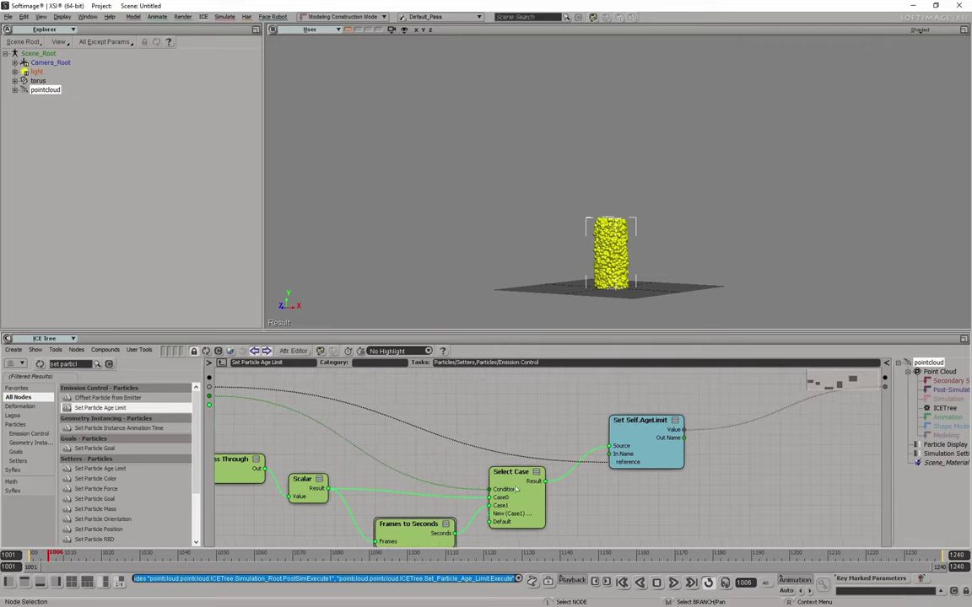
scroll(633, 504, down, 2)
scroll(634, 504, down, 2)
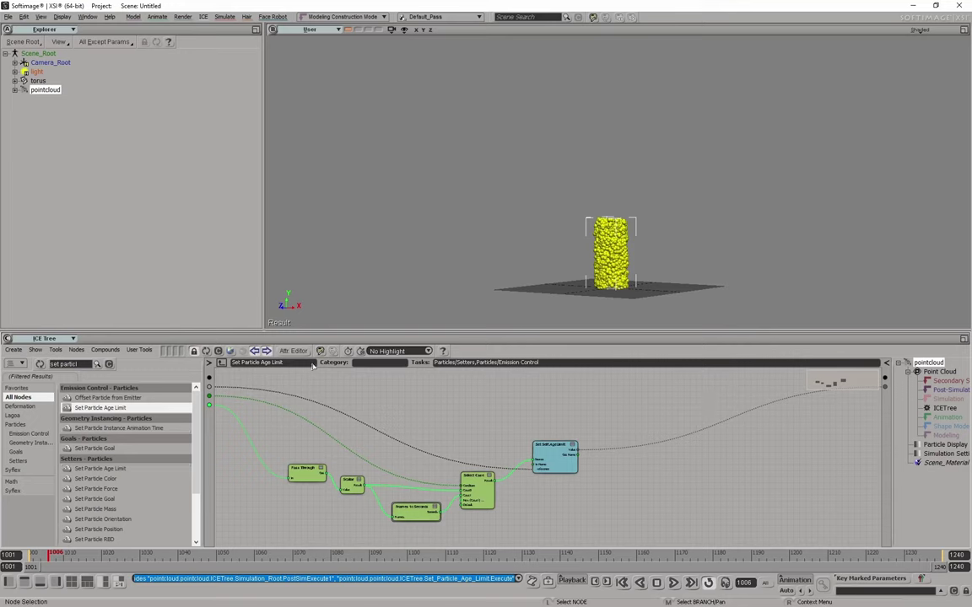
click(226, 352)
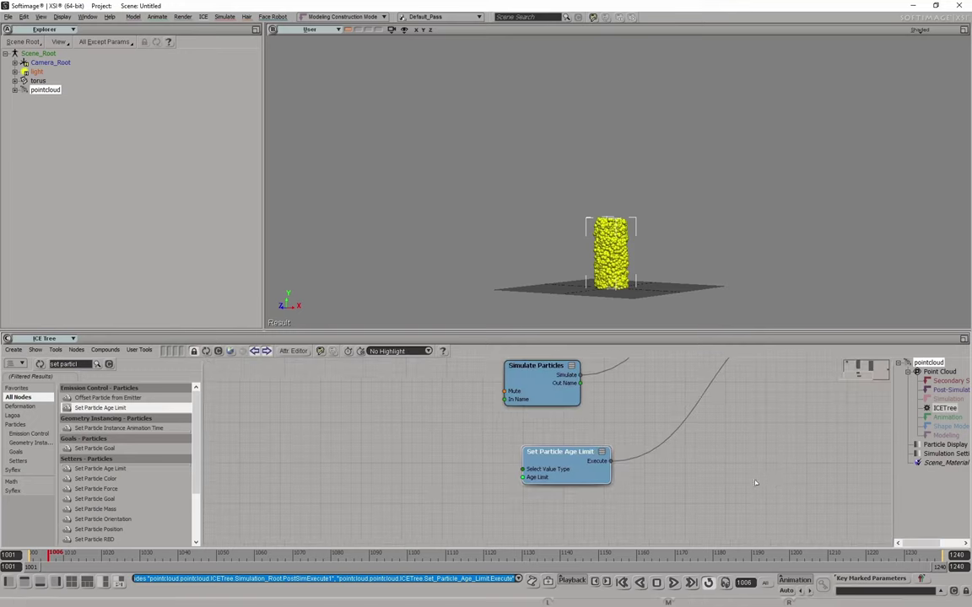
middle_drag(547, 463, 382, 479)
double_click(382, 478)
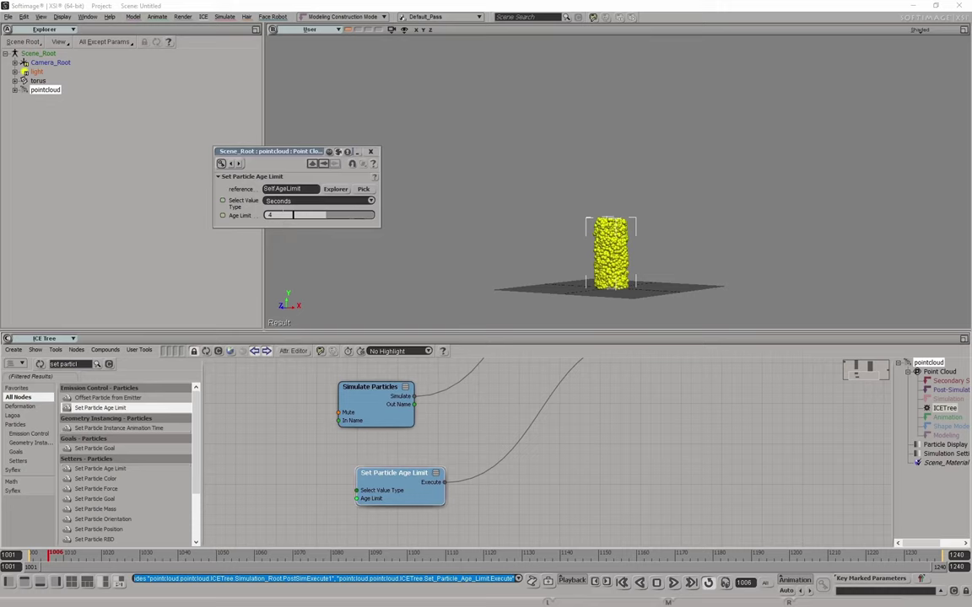
Switch the age limit to Frames and set it to 48.
drag(293, 215, 334, 216)
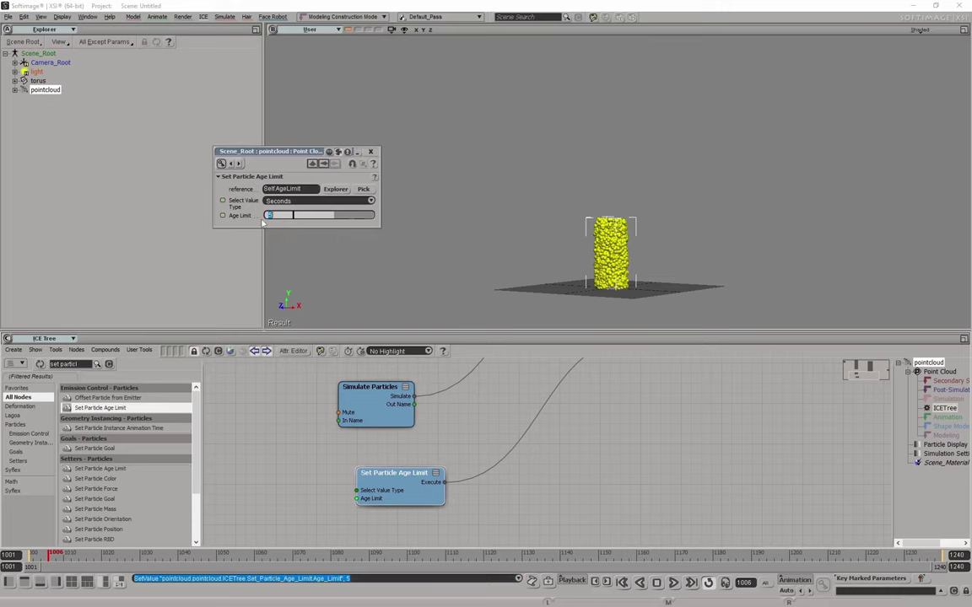
text(1)
key(Return)
click(296, 201)
click(291, 182)
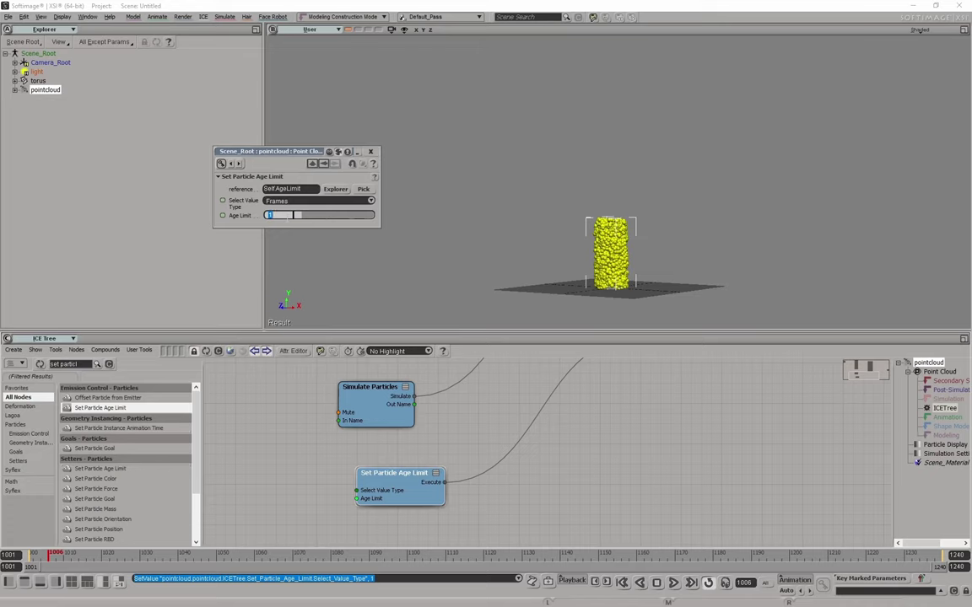
text(24)
key(Return)
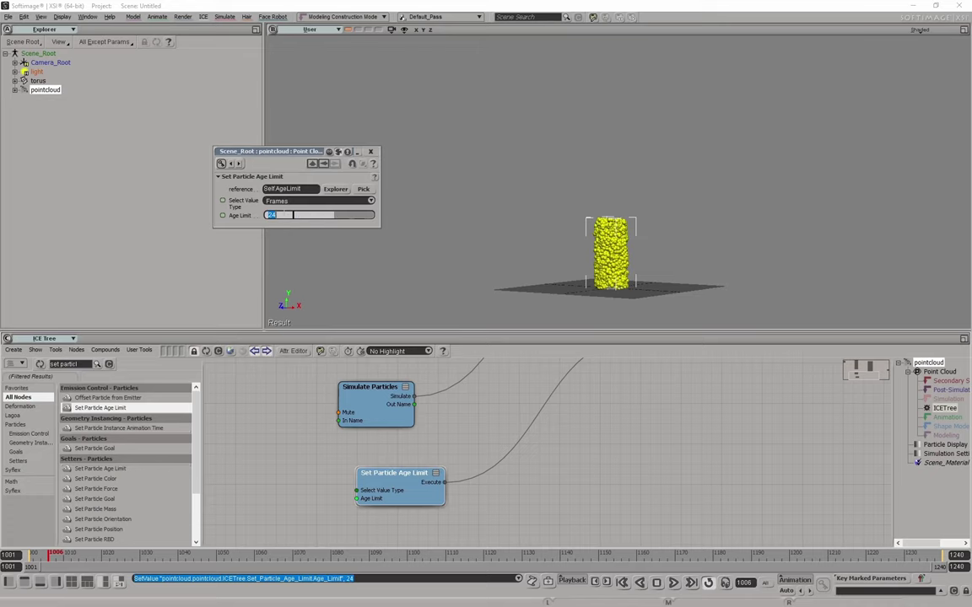
key(Return)
Rewind, play the simulation and stop it to check particle expiry.
mouse_move(270, 152)
mouse_down()
mouse_move(501, 150)
mouse_move(383, 151)
mouse_up()
key(Home)
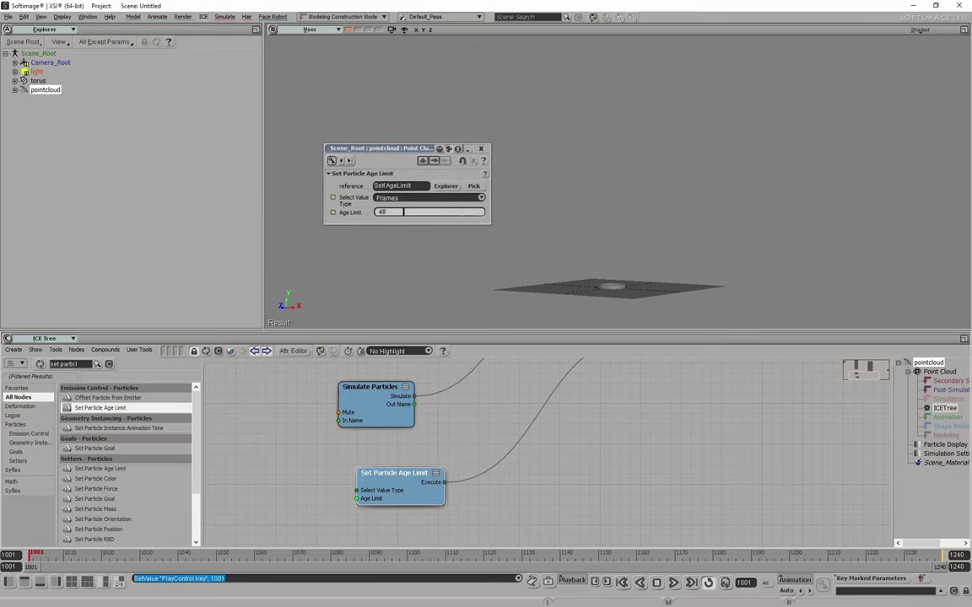
click(674, 583)
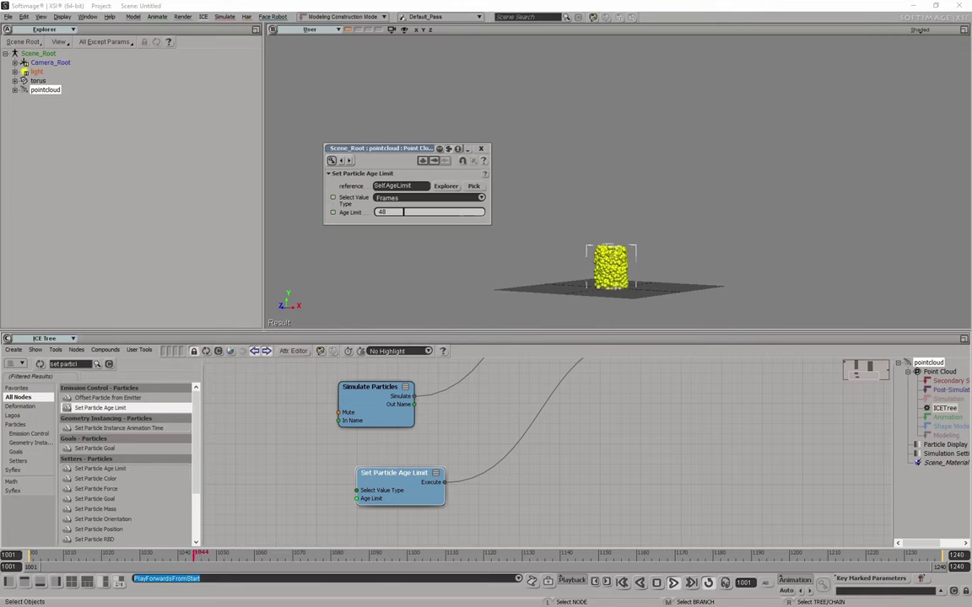
click(656, 582)
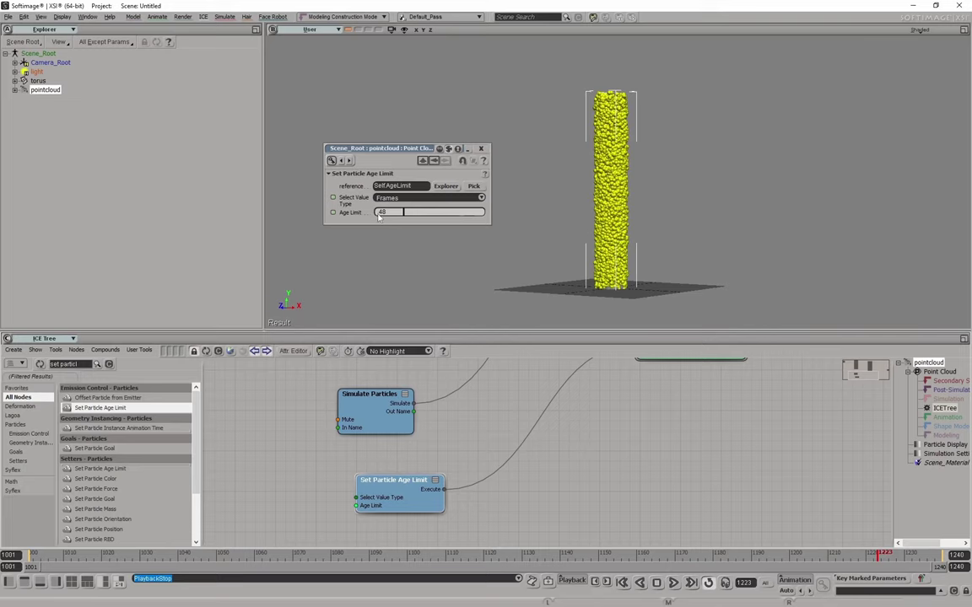
middle_drag(710, 464, 681, 459)
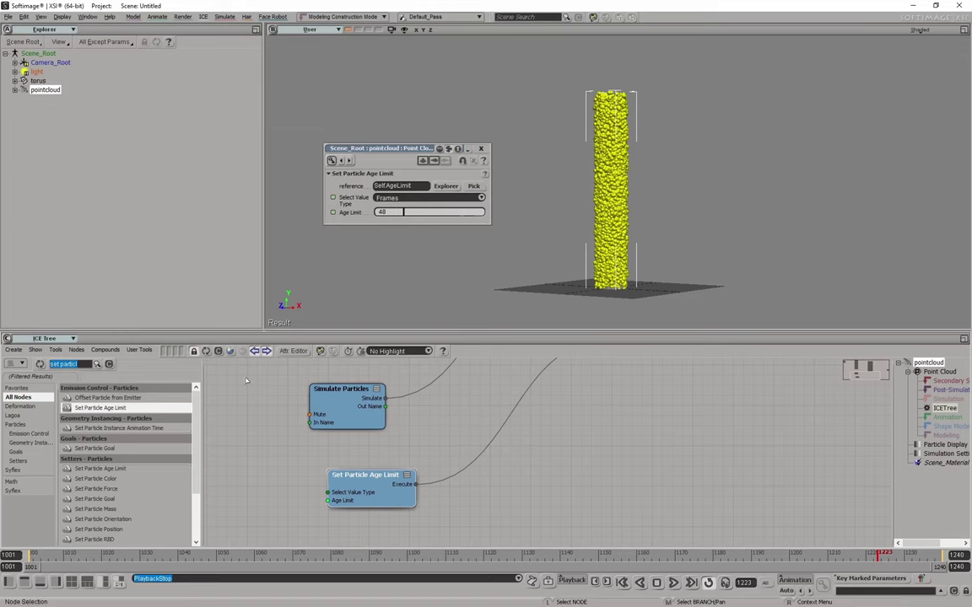
Search 'delete pa' and add a Delete Particle at Age Limit node.
text(delete pa)
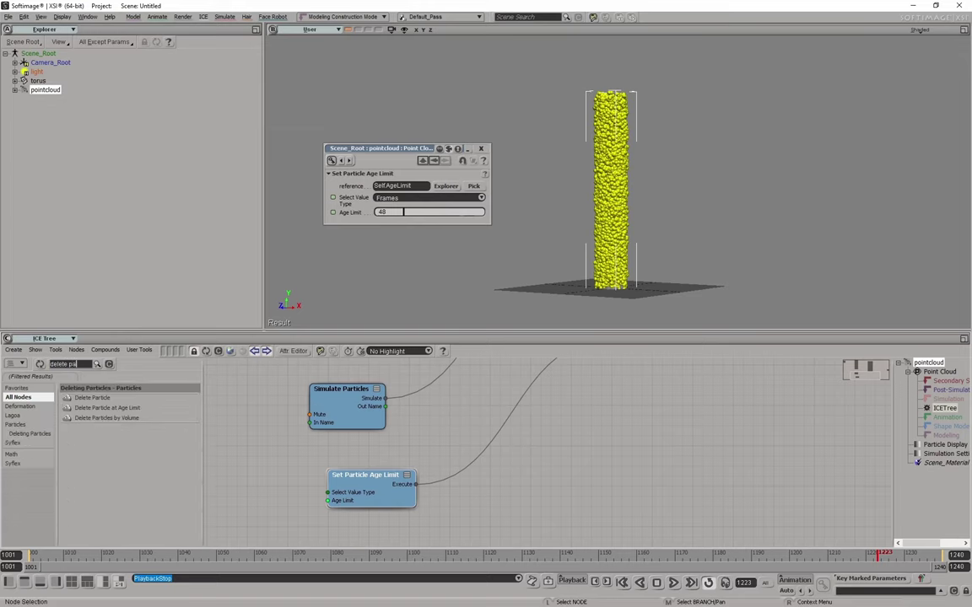
click(98, 408)
drag(86, 409, 715, 503)
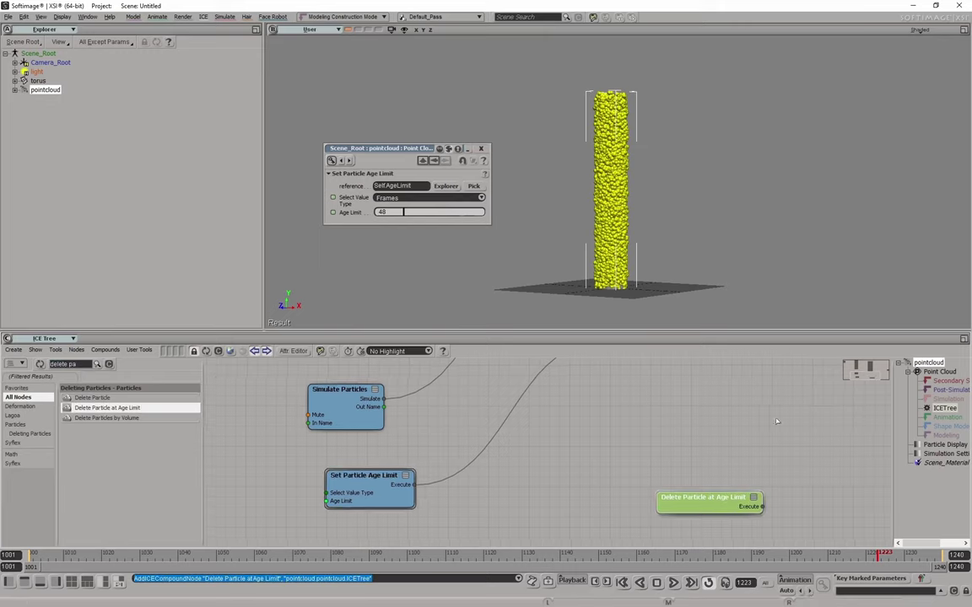
middle_drag(715, 504, 521, 489)
key(a)
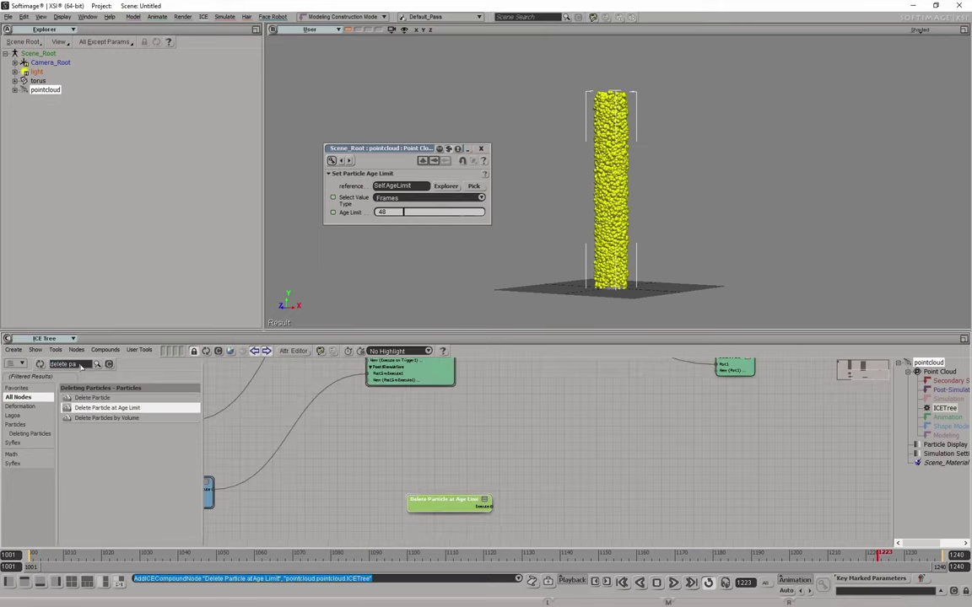
Wire the Delete Particle at Age Limit Execute into ICETree Port2.
text(age lim)
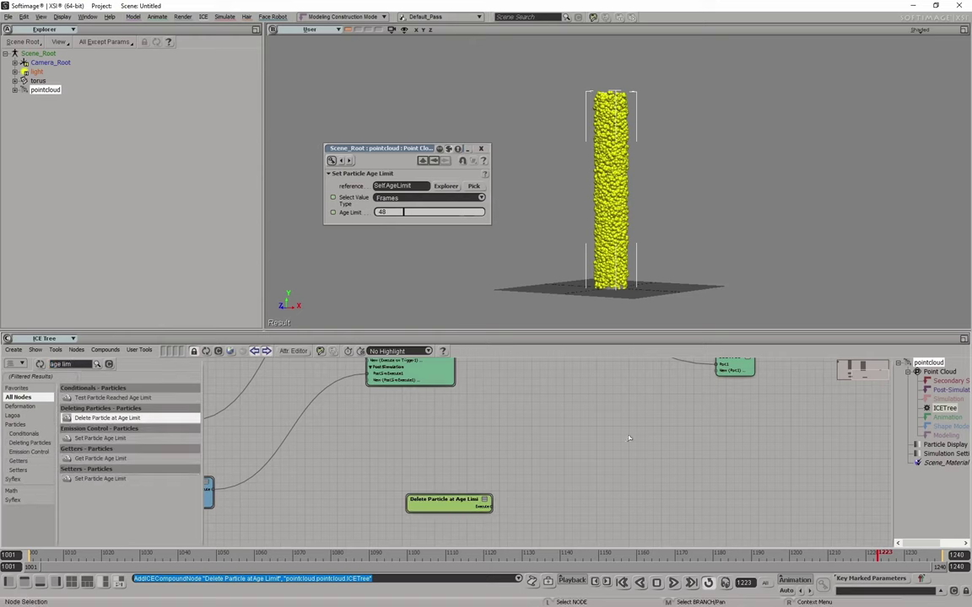
middle_drag(546, 456, 392, 481)
drag(286, 525, 376, 455)
scroll(376, 472, up, 2)
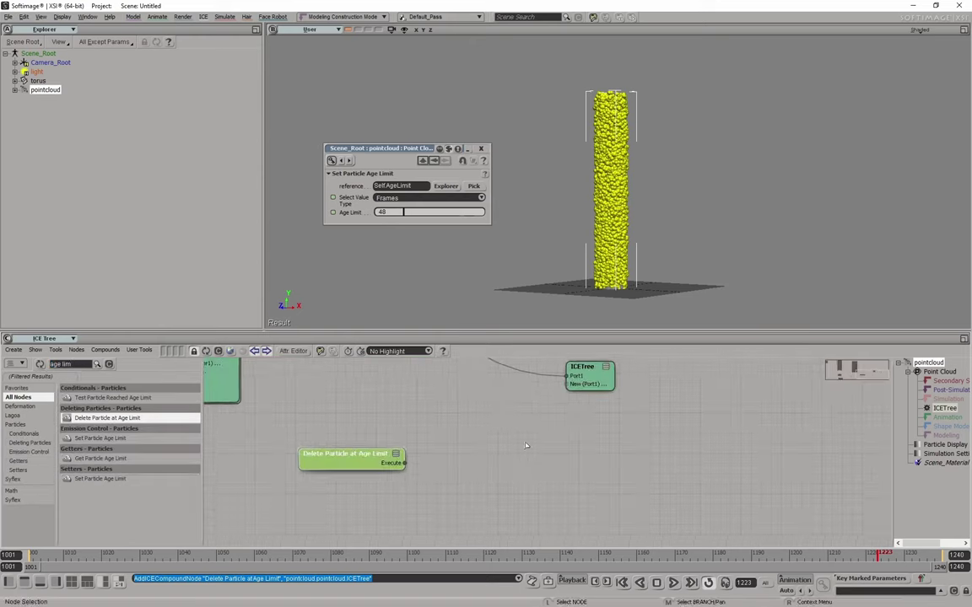
drag(386, 496, 553, 417)
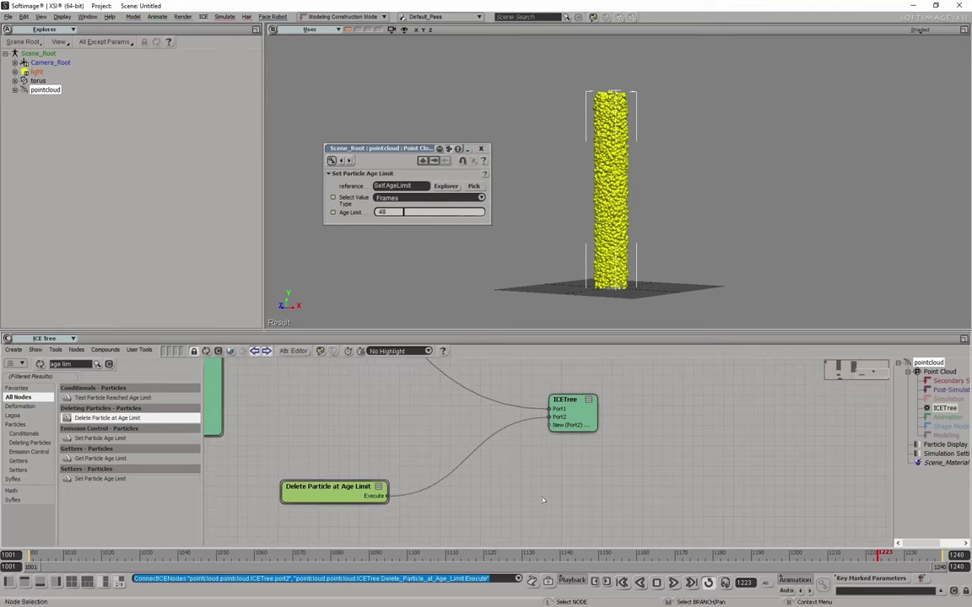
middle_drag(543, 508, 810, 458)
drag(590, 434, 389, 491)
mouse_move(420, 506)
middle_down()
mouse_move(517, 426)
mouse_move(503, 455)
middle_up()
click(517, 427)
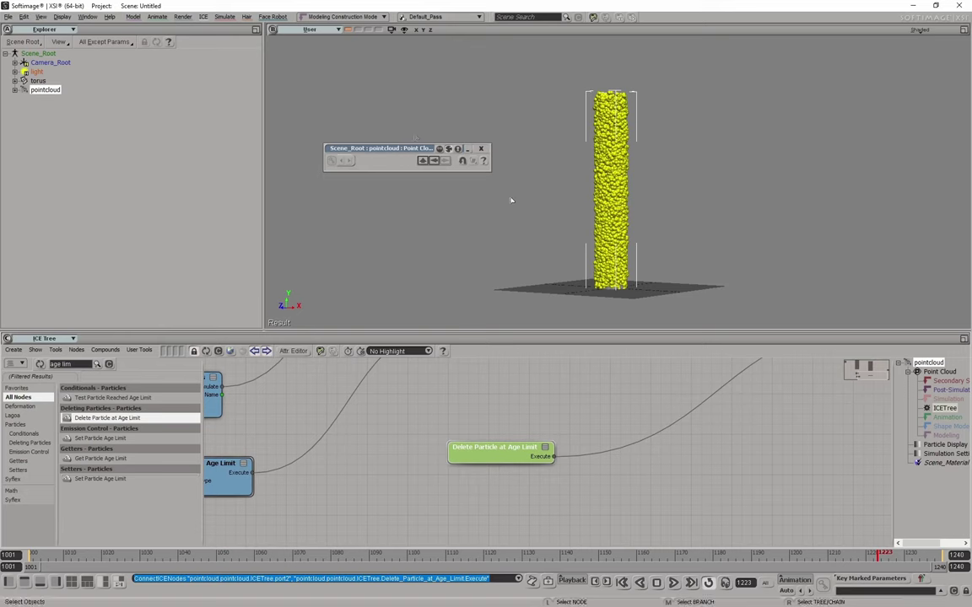
Stack Get Particle Age under Get Particle Age Limit and wire If result to Deleted.
double_click(463, 447)
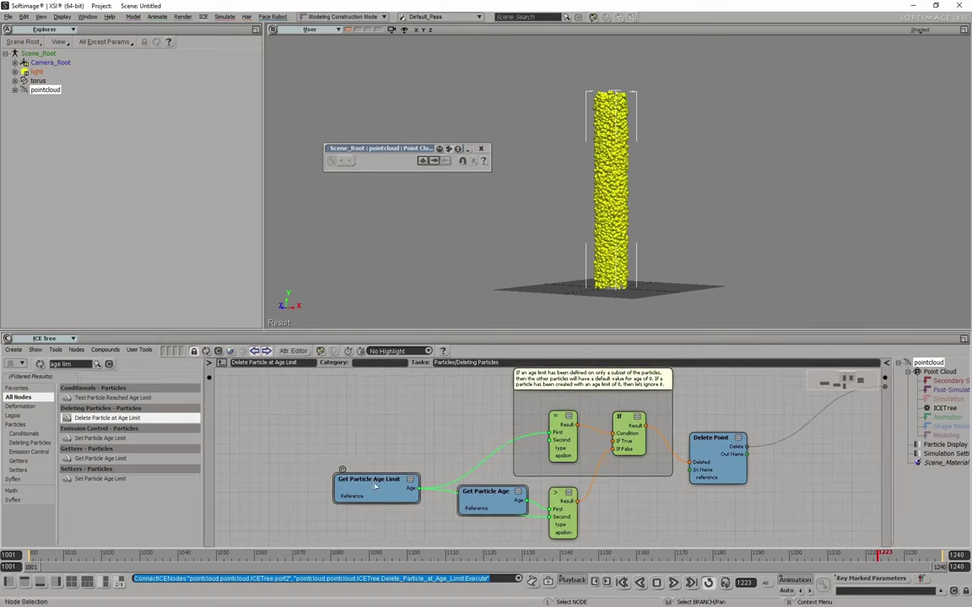
drag(375, 487, 316, 465)
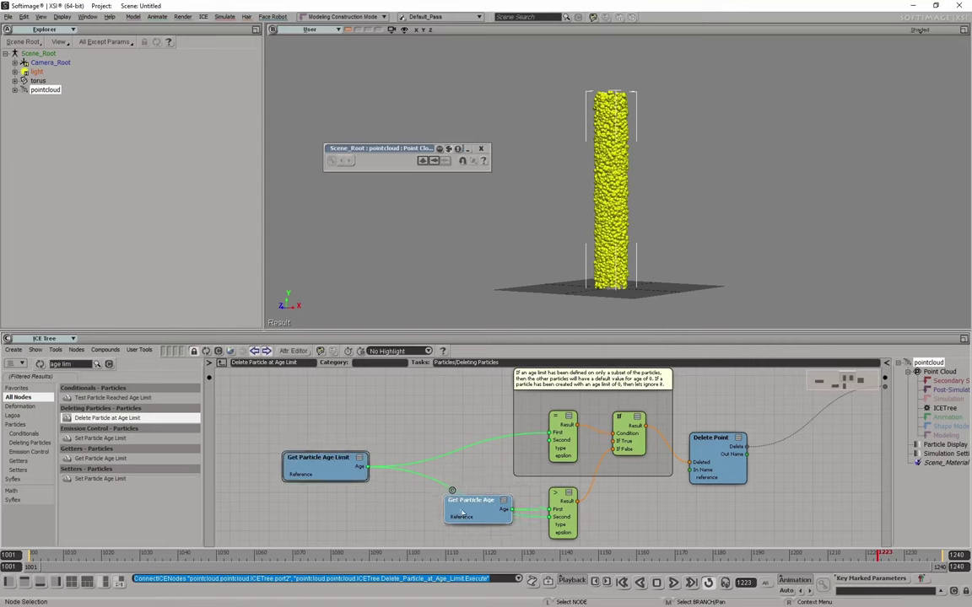
drag(489, 498, 343, 462)
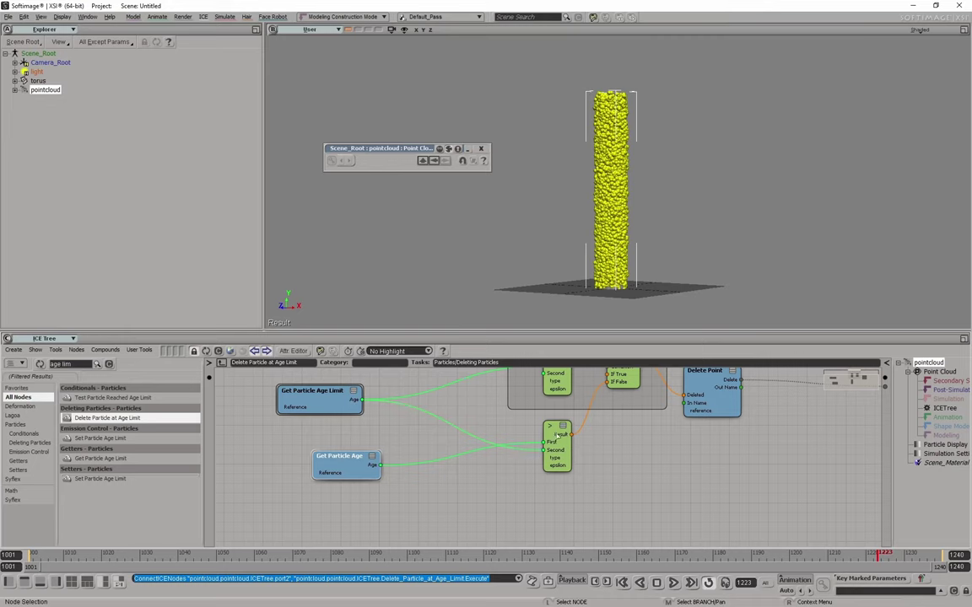
middle_drag(548, 440, 489, 459)
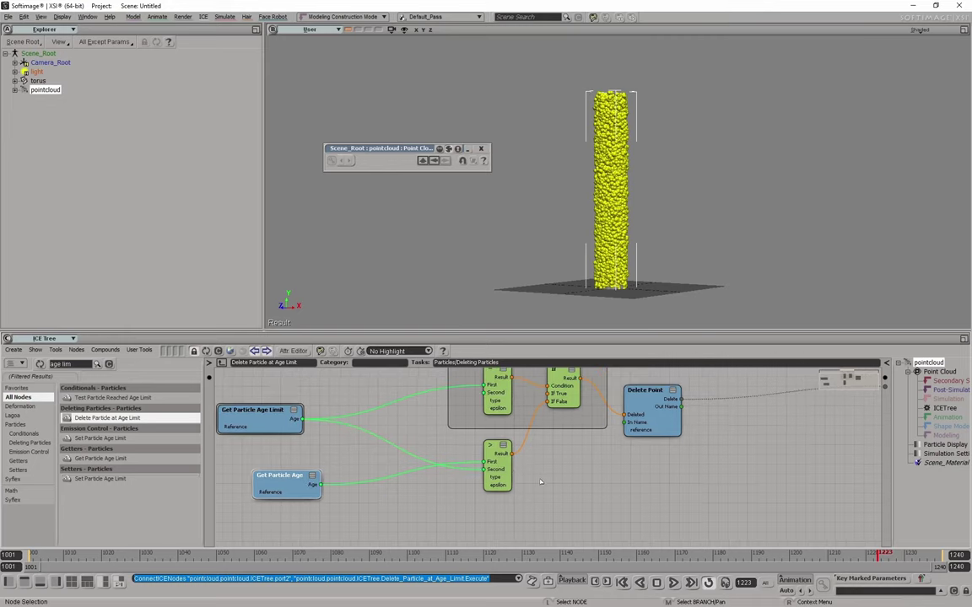
middle_drag(579, 452, 374, 501)
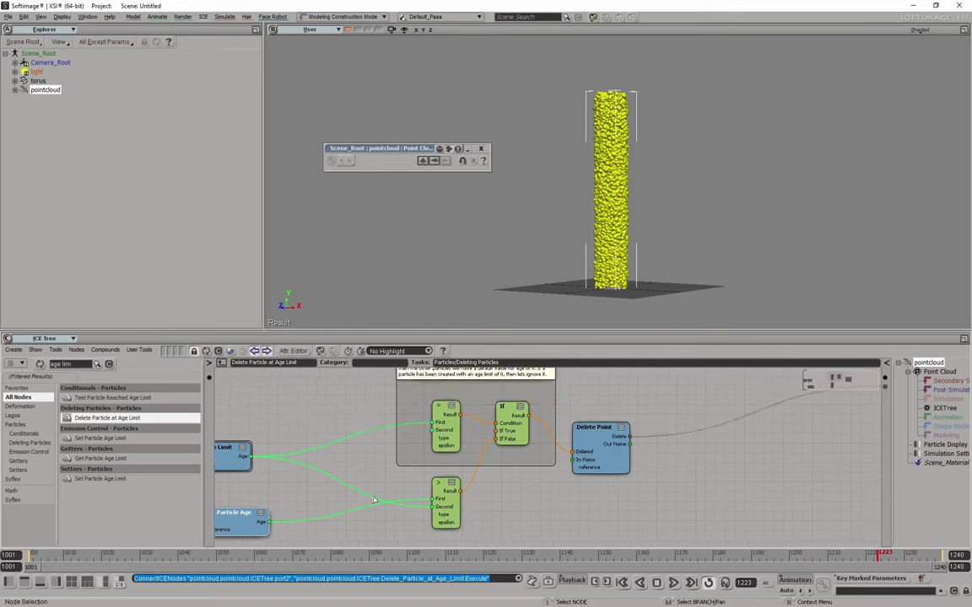
middle_drag(541, 398, 502, 409)
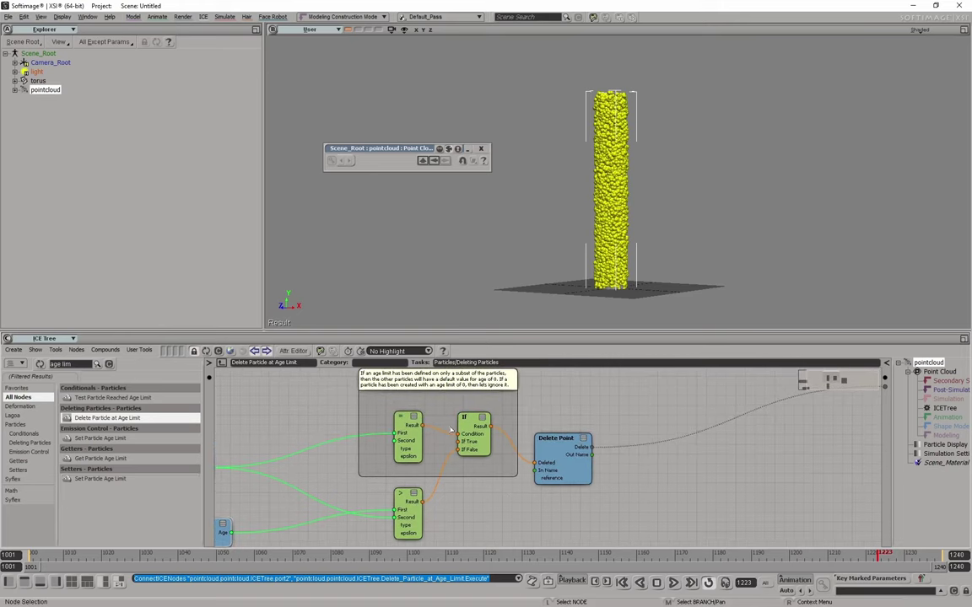
drag(510, 449, 535, 462)
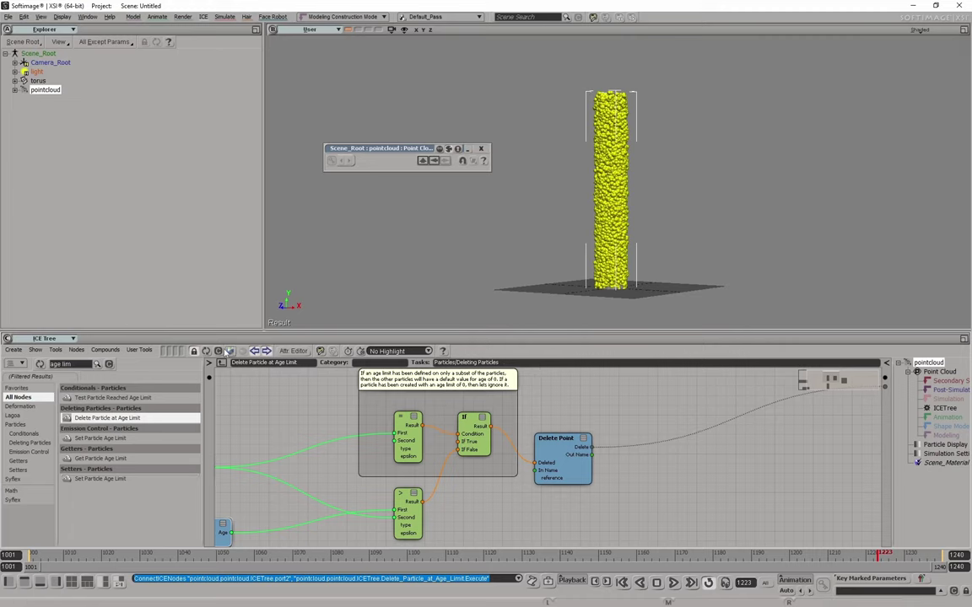
click(227, 351)
Frame the ICE tree, rewind and replay the simulation.
key(a)
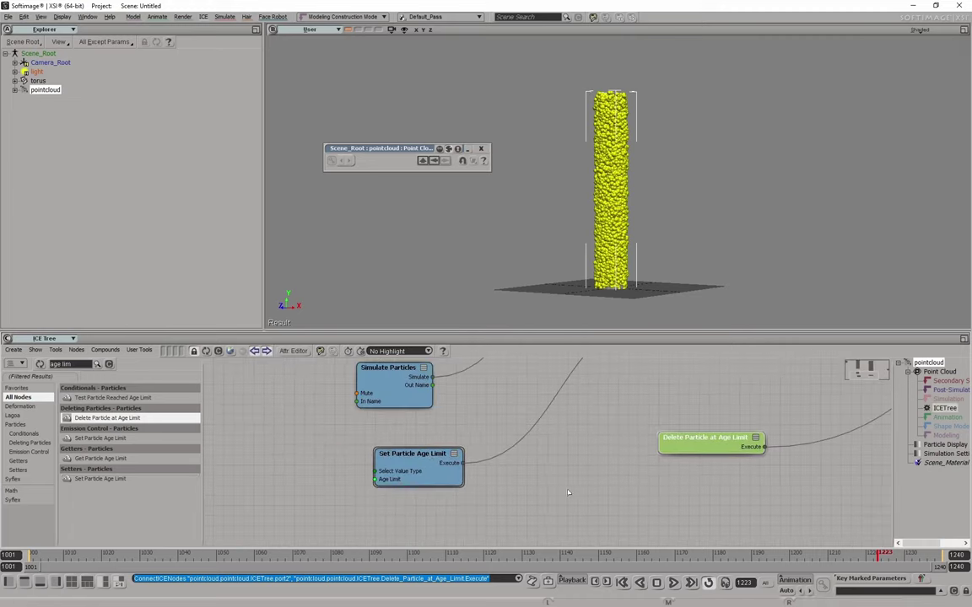
key(shift+comma)
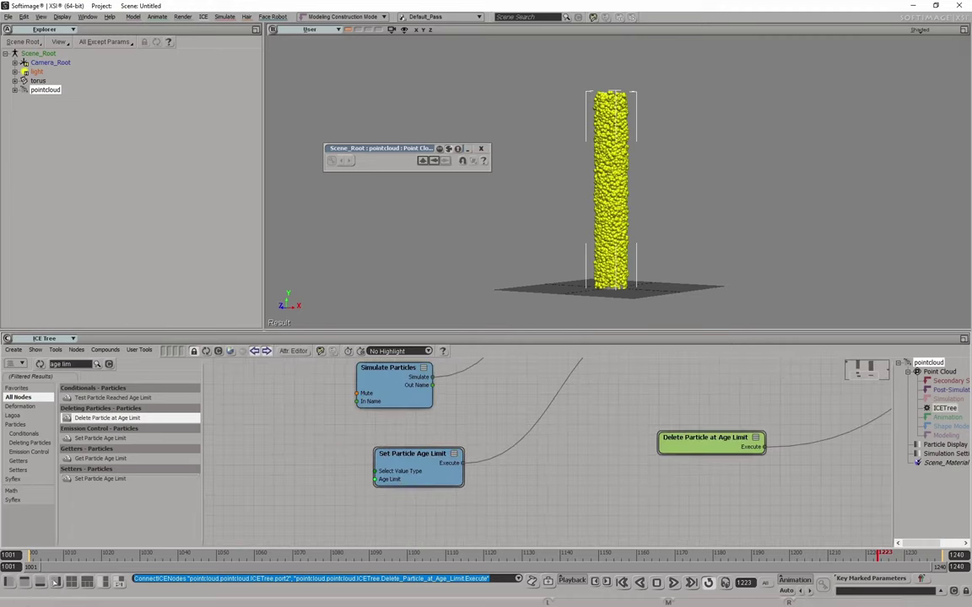
click(673, 584)
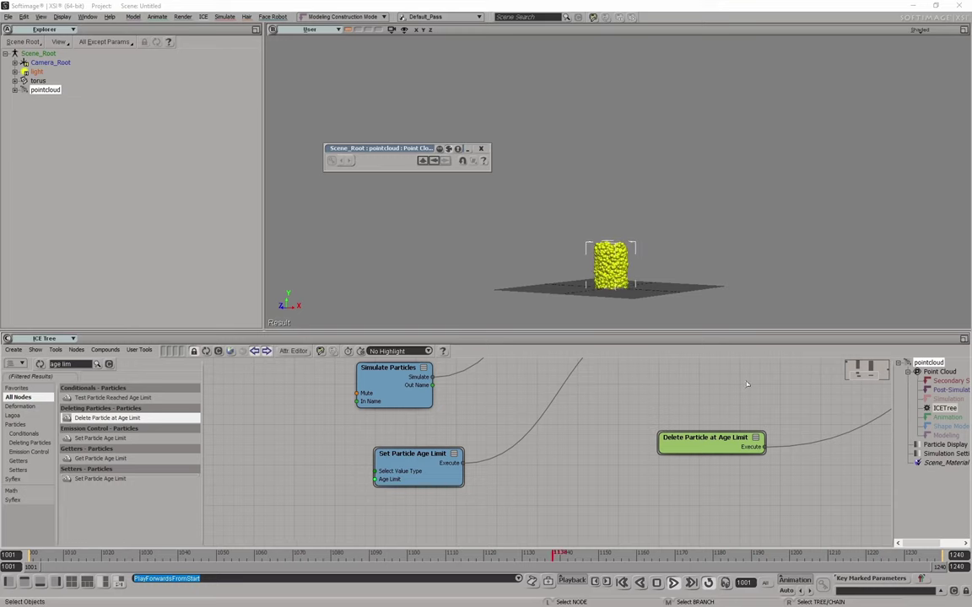
middle_drag(402, 375, 391, 408)
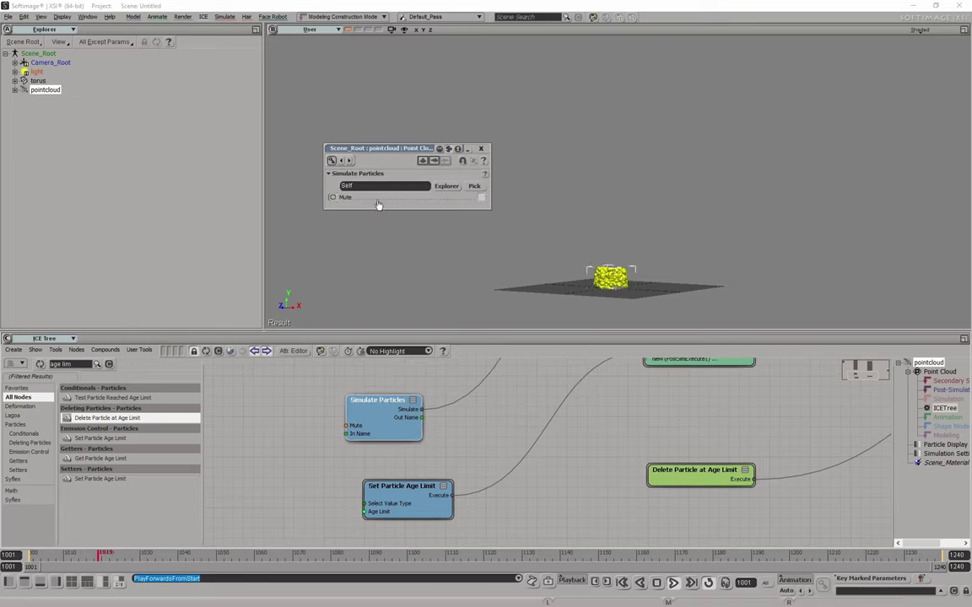
Switch the age limit back to Seconds with a value of 4.
click(400, 487)
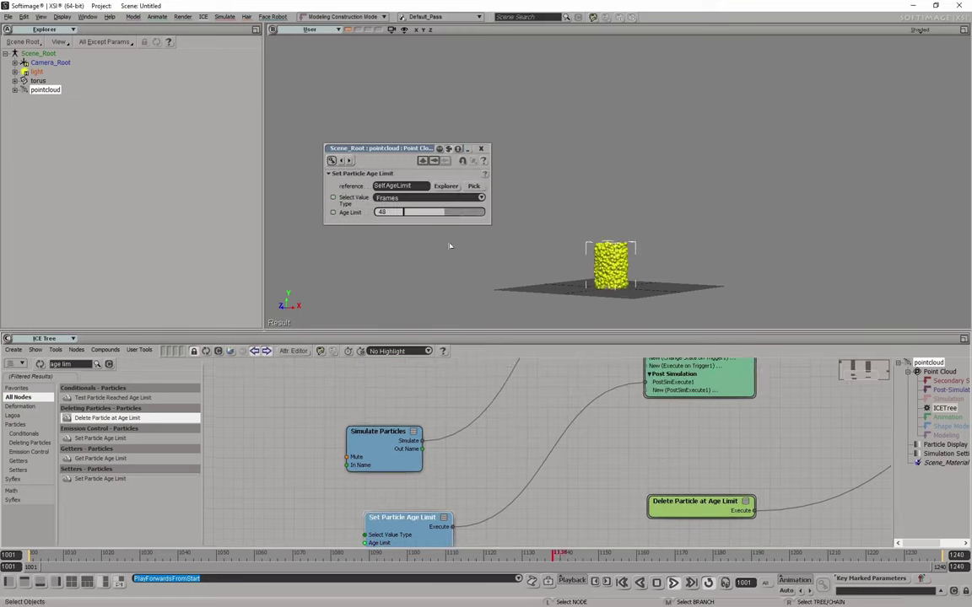
click(403, 199)
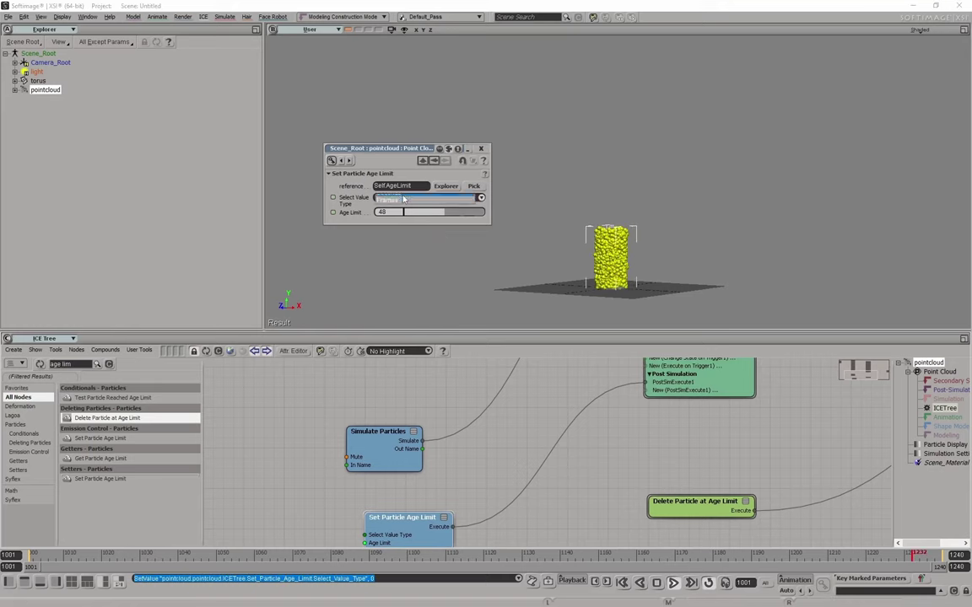
click(381, 212)
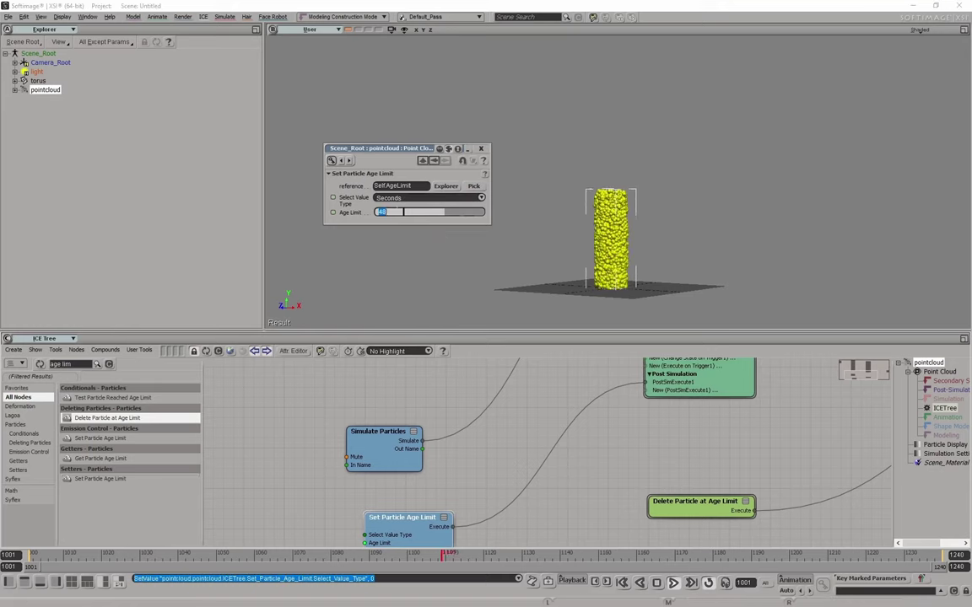
key(Return)
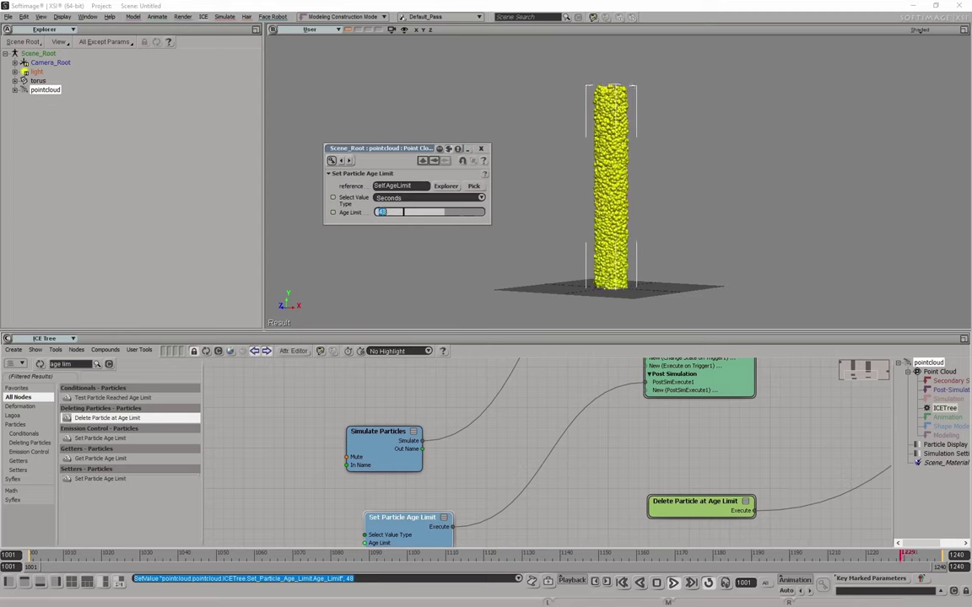
text(3)
key(Return)
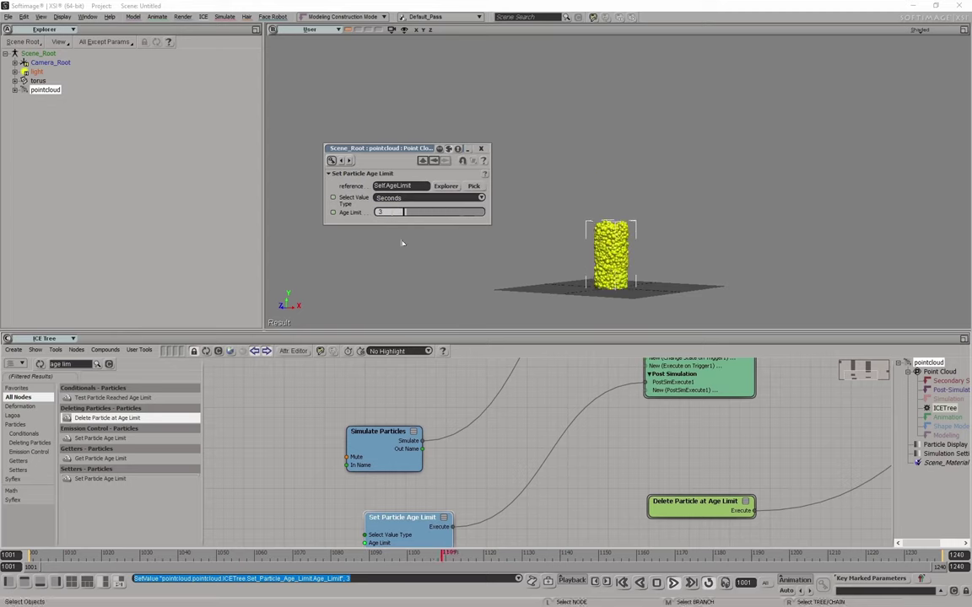
text(4)
key(Return)
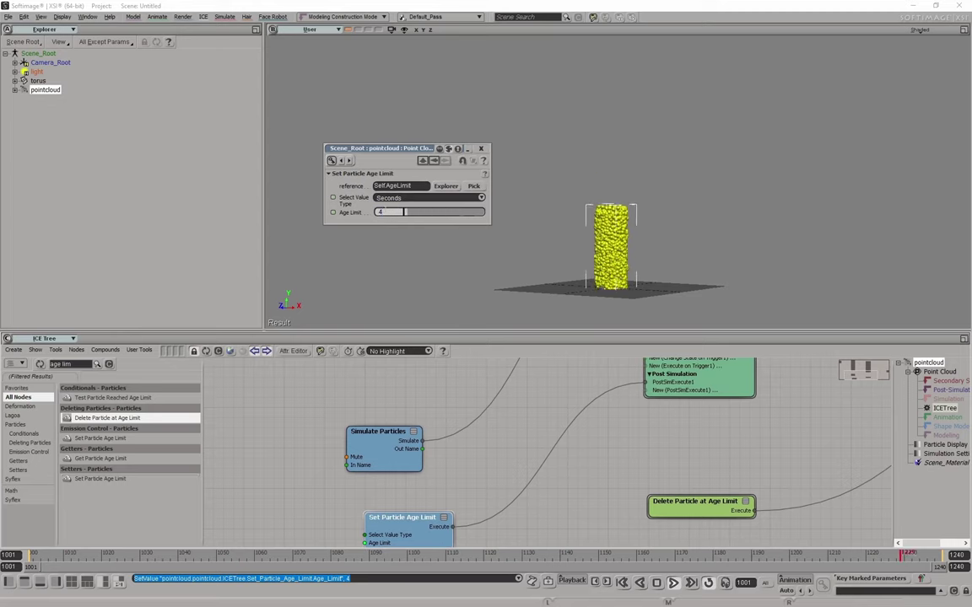
scroll(576, 478, down, 2)
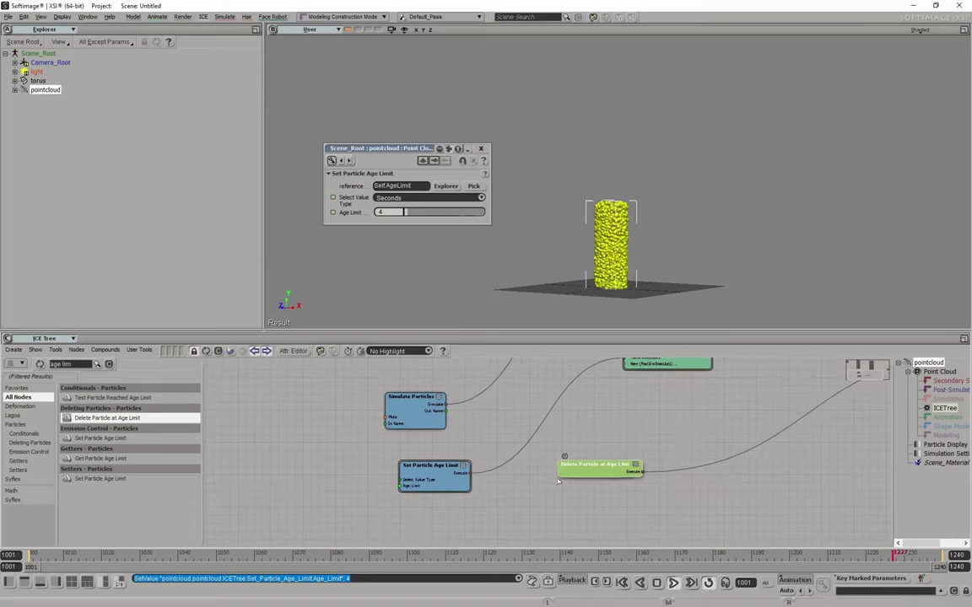
middle_drag(780, 393, 653, 427)
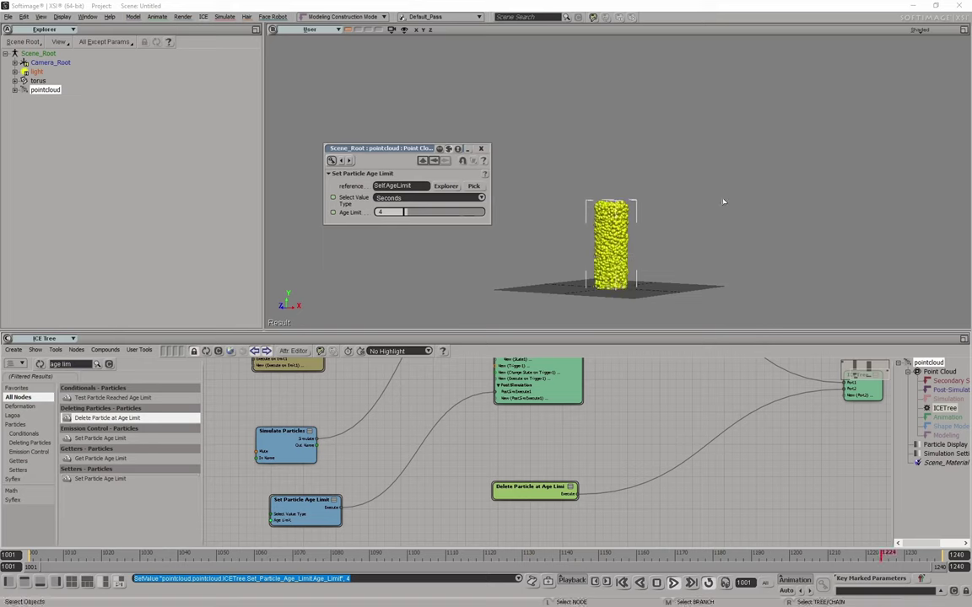
Create a null from the torn-off Model > Primitive list and reset playback to frame one.
click(62, 17)
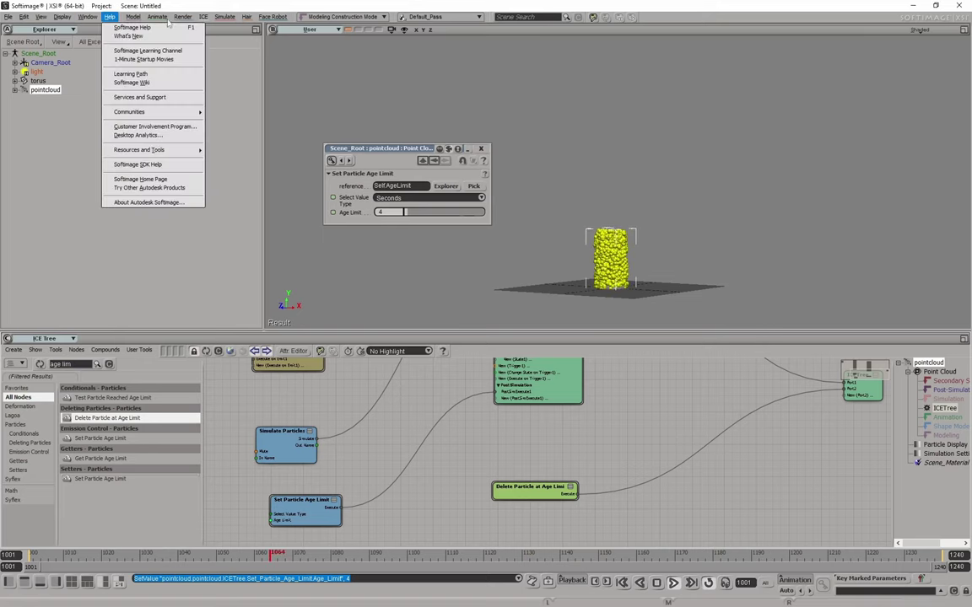
click(132, 17)
mouse_move(147, 42)
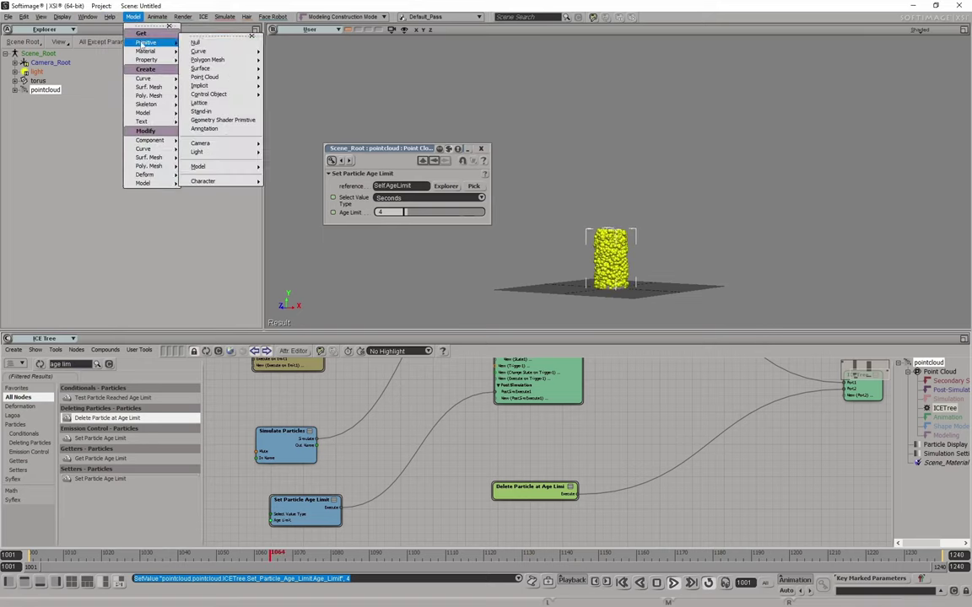
click(226, 38)
drag(221, 36, 211, 124)
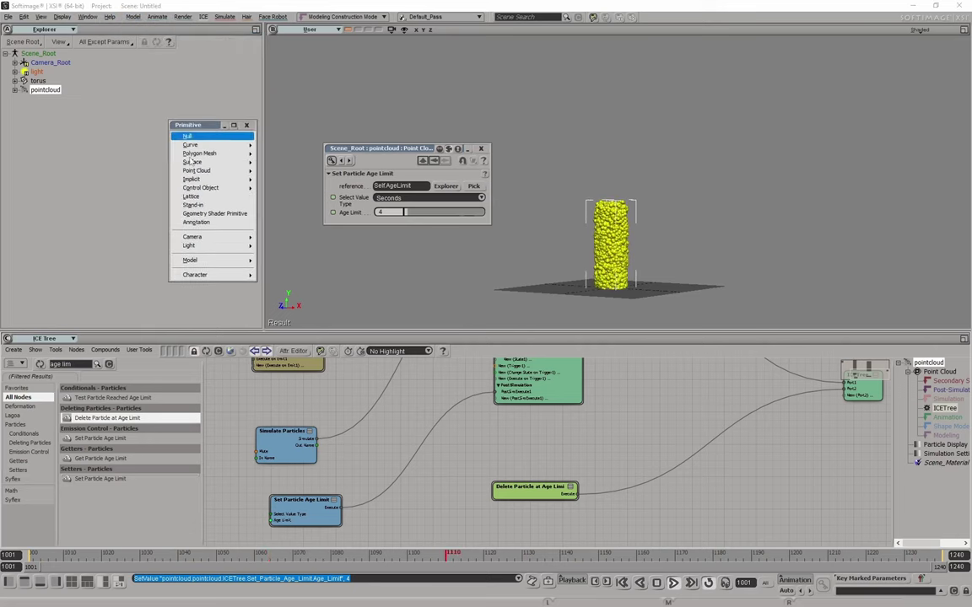
click(188, 137)
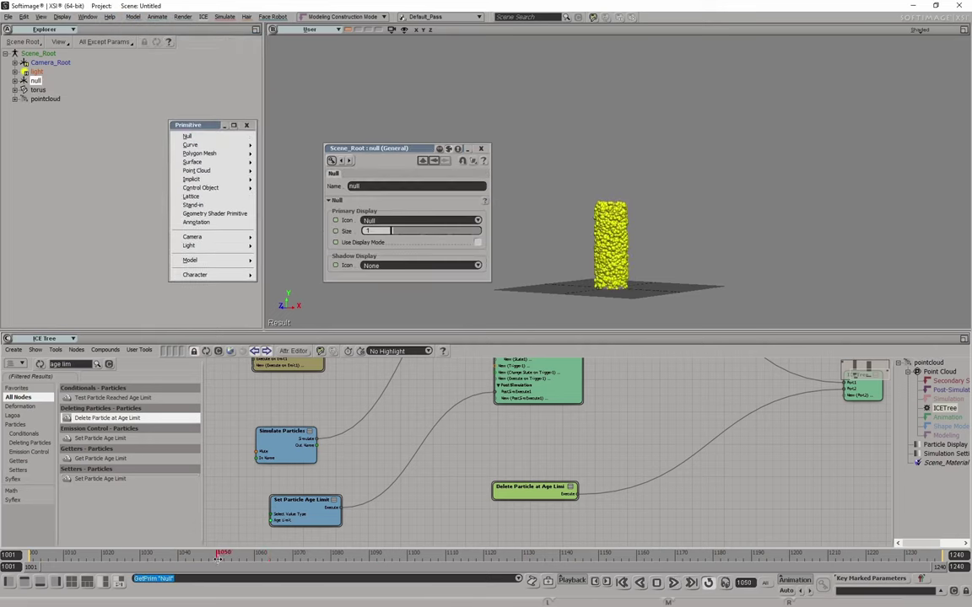
click(10, 546)
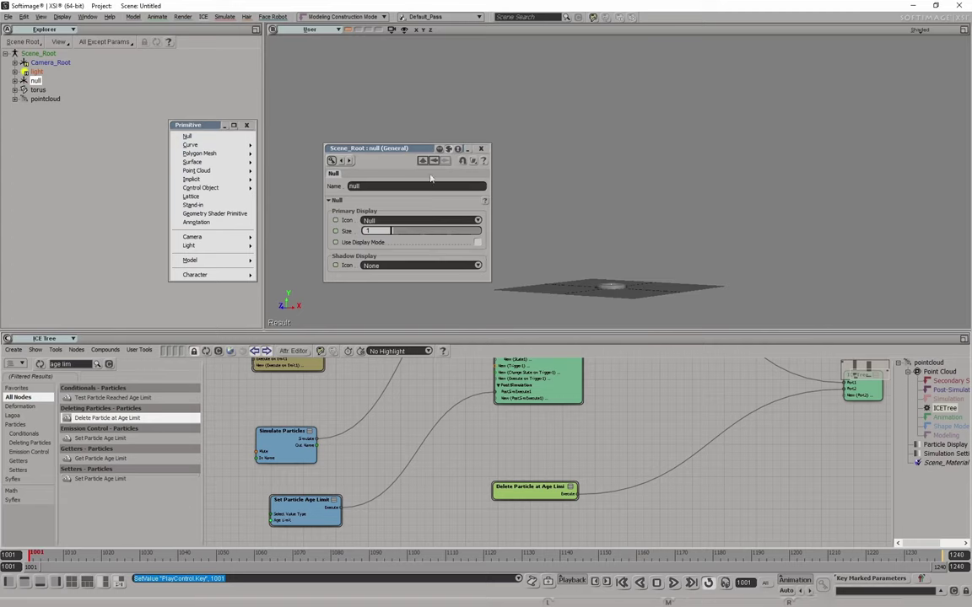
Set the null's display icon to Box in its property panel.
drag(371, 149, 408, 142)
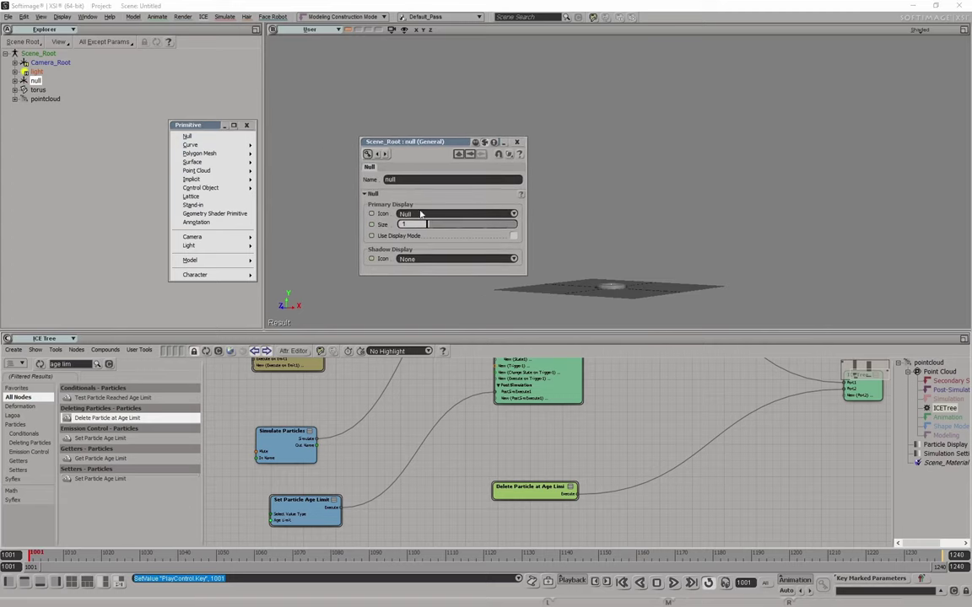
click(420, 214)
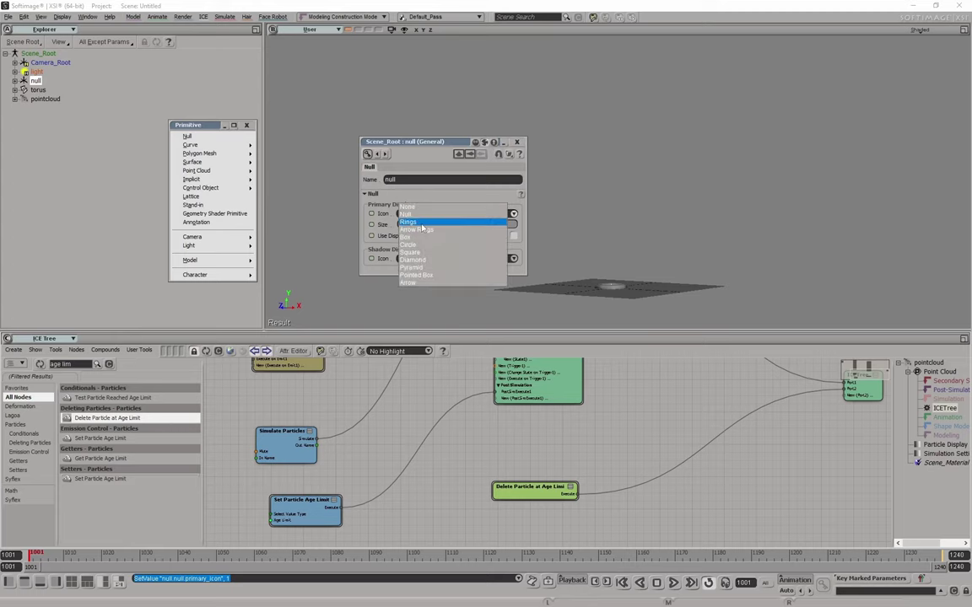
click(411, 236)
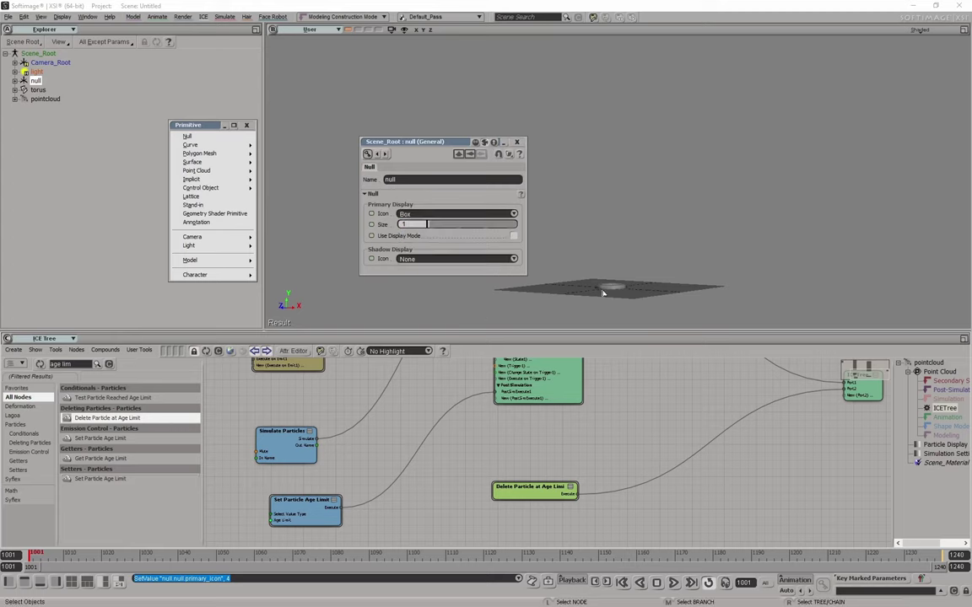
drag(452, 142, 361, 145)
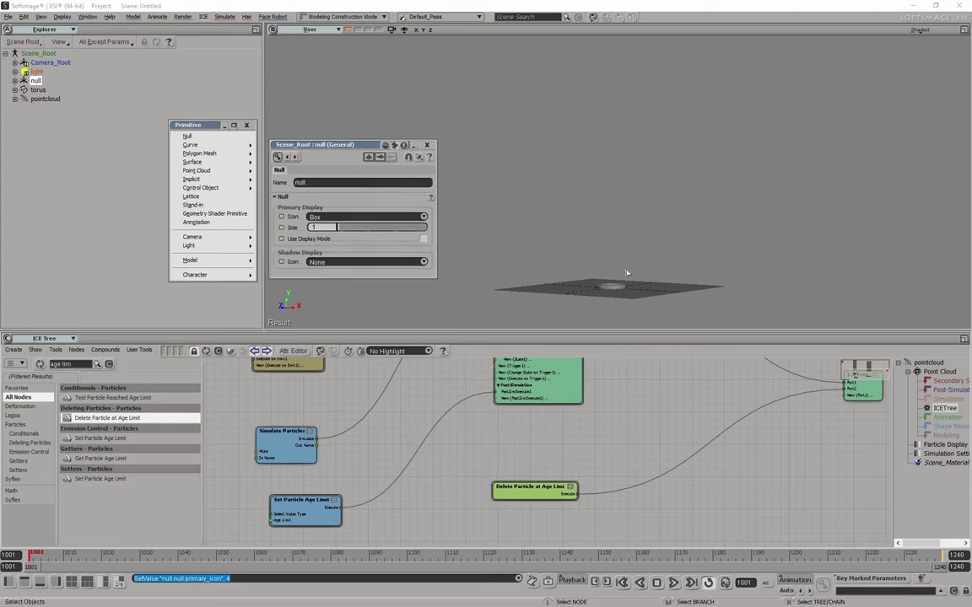
Raise the null above the grid and set its box size to 7.636.
key(v)
drag(615, 266, 646, 221)
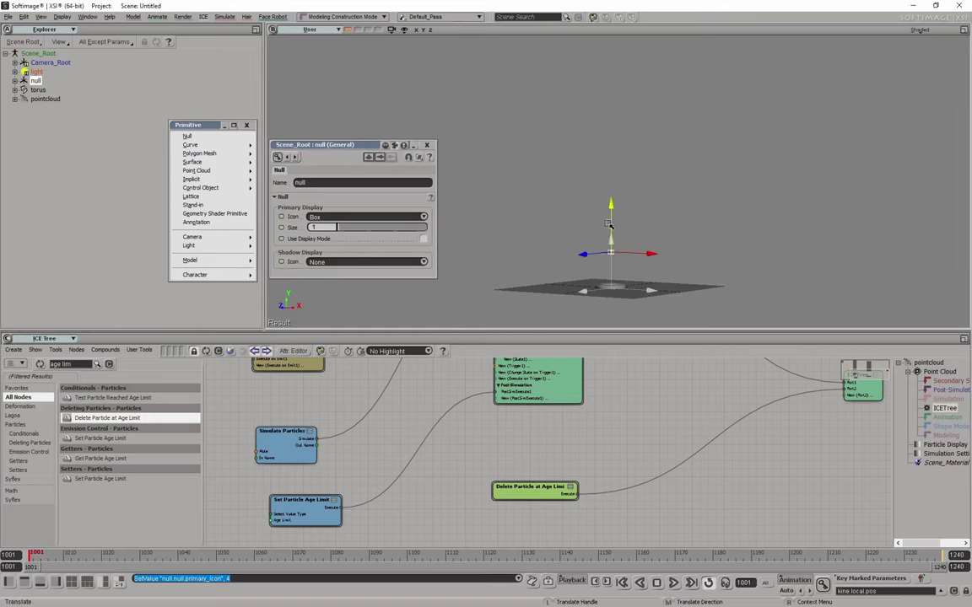
middle_drag(629, 209, 641, 236)
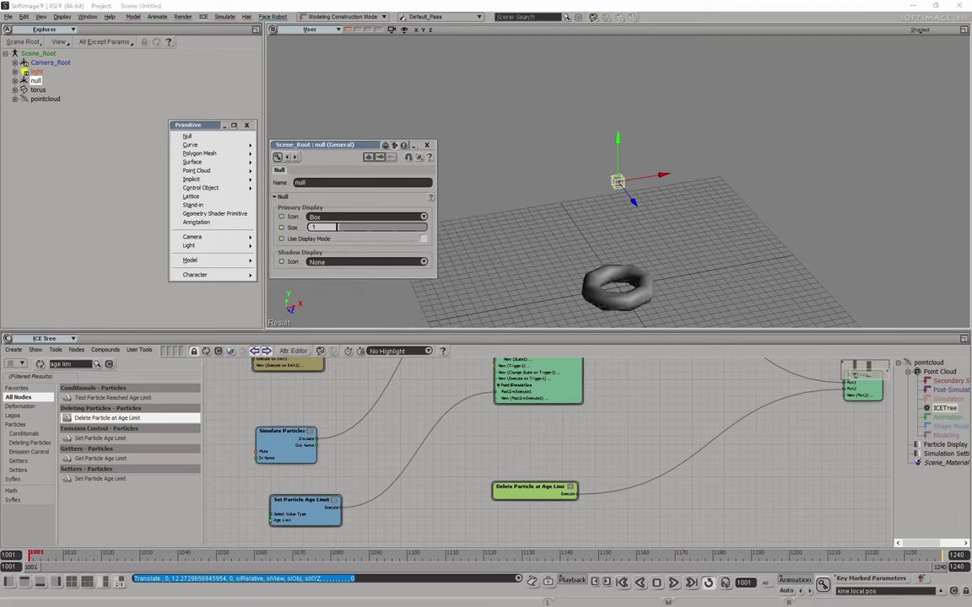
drag(336, 227, 790, 188)
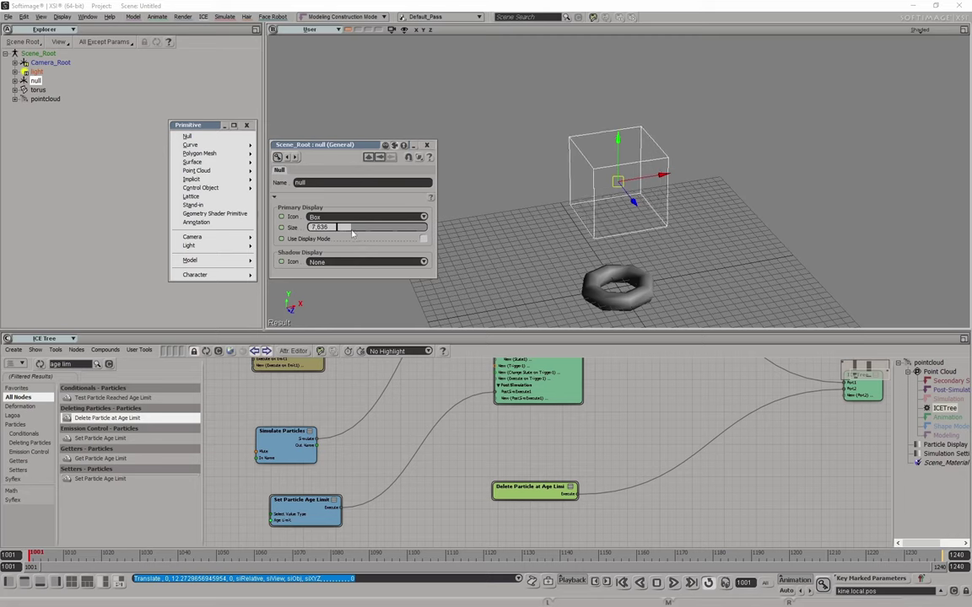
Move the box null forward along Z and lower it to sit just above the torus.
drag(633, 201, 645, 217)
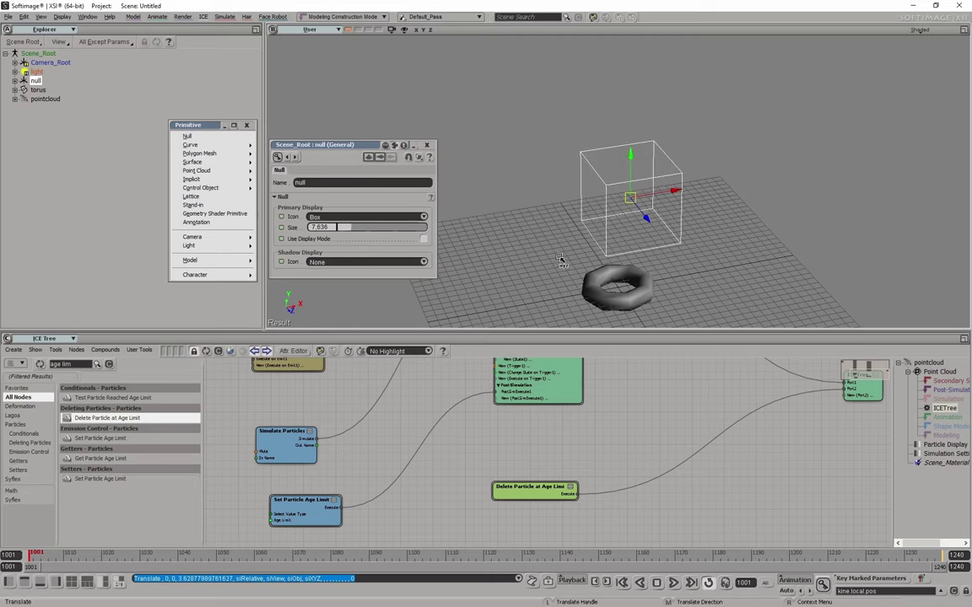
key(s)
drag(506, 235, 571, 236)
right_drag(572, 236, 655, 156)
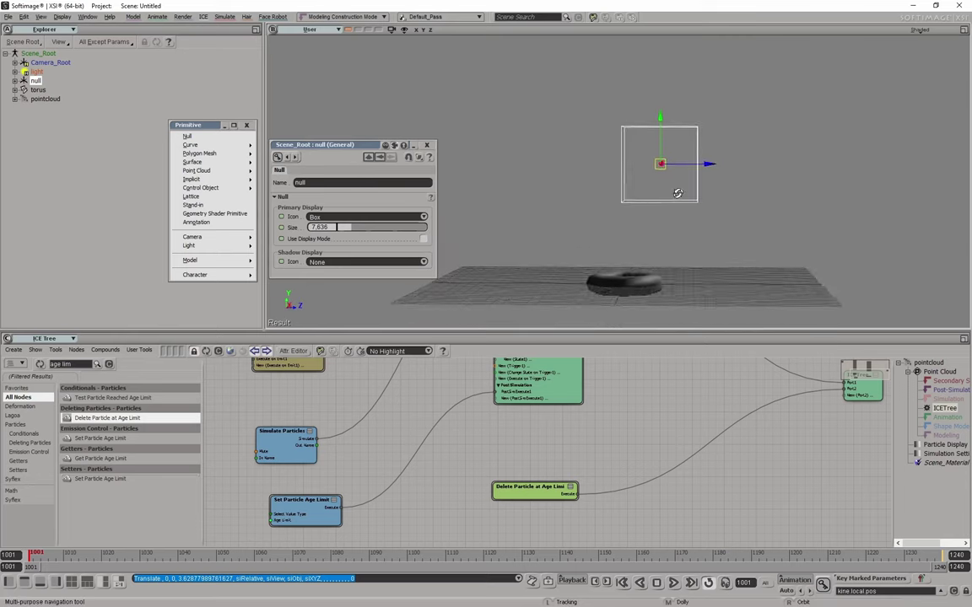
drag(595, 128, 596, 158)
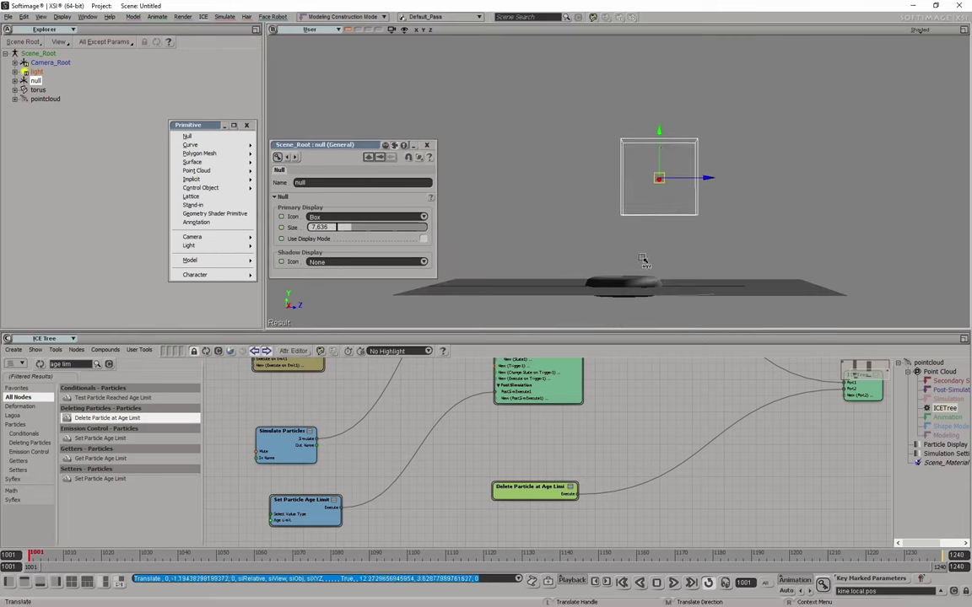
scroll(619, 440, down, 3)
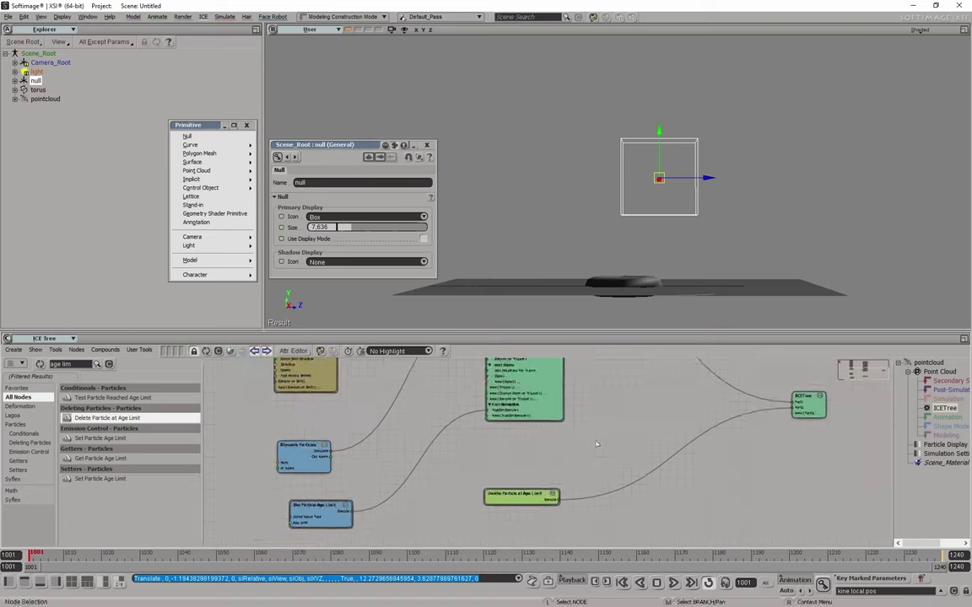
Close the floating Primitive list and null panel, then drop a Get null node for the box into the ICE tree.
click(246, 125)
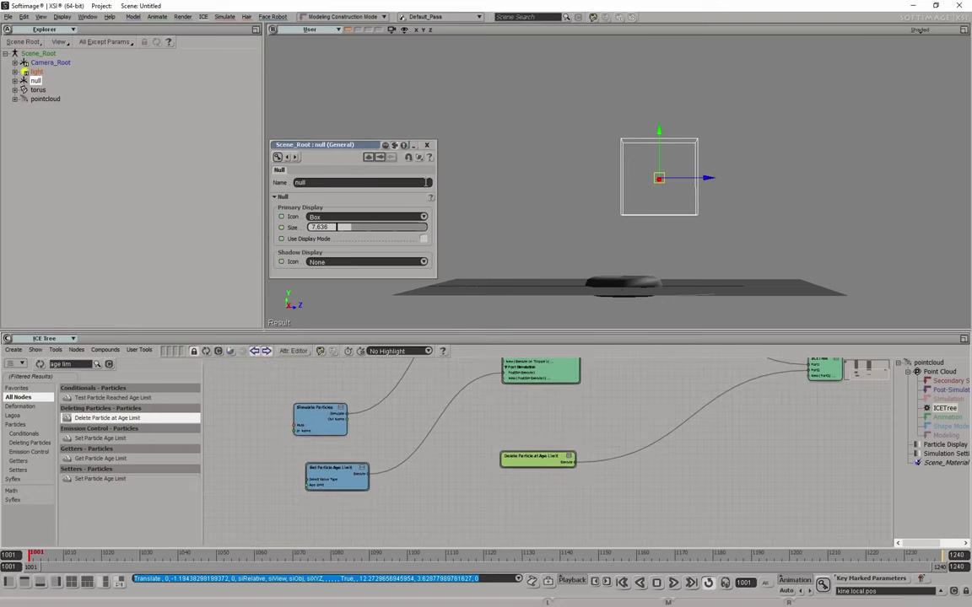
click(424, 145)
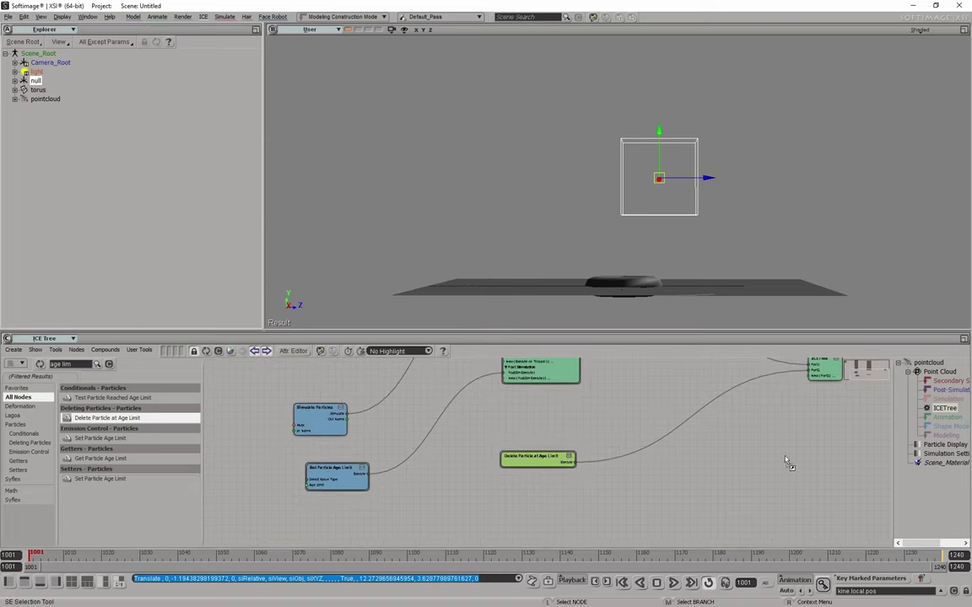
drag(661, 482, 666, 488)
middle_drag(654, 497, 686, 435)
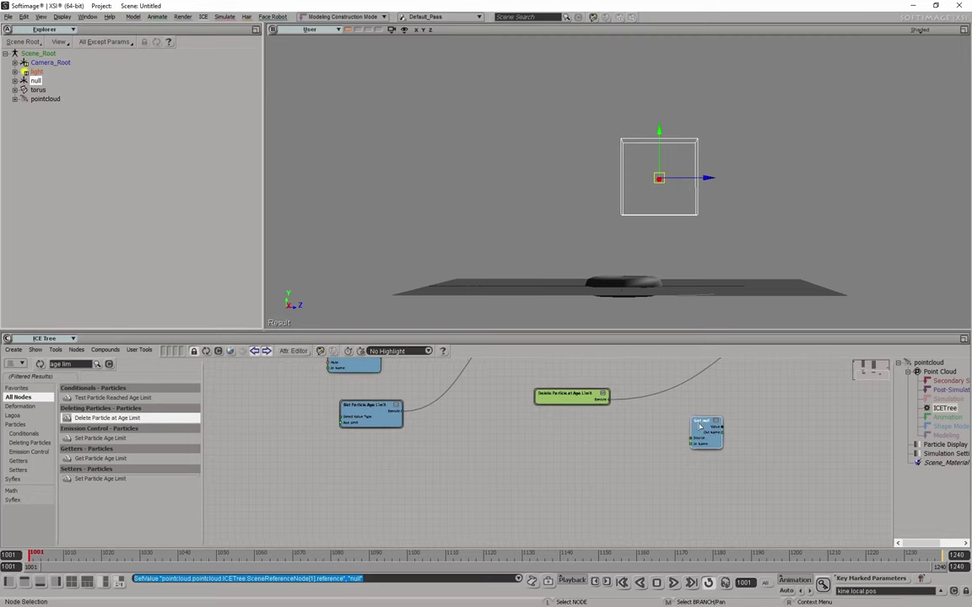
Position the Get null node on the left of the graph near the Set Particle Age Limit node.
drag(687, 437, 390, 479)
scroll(390, 479, up, 2)
middle_drag(391, 502, 567, 456)
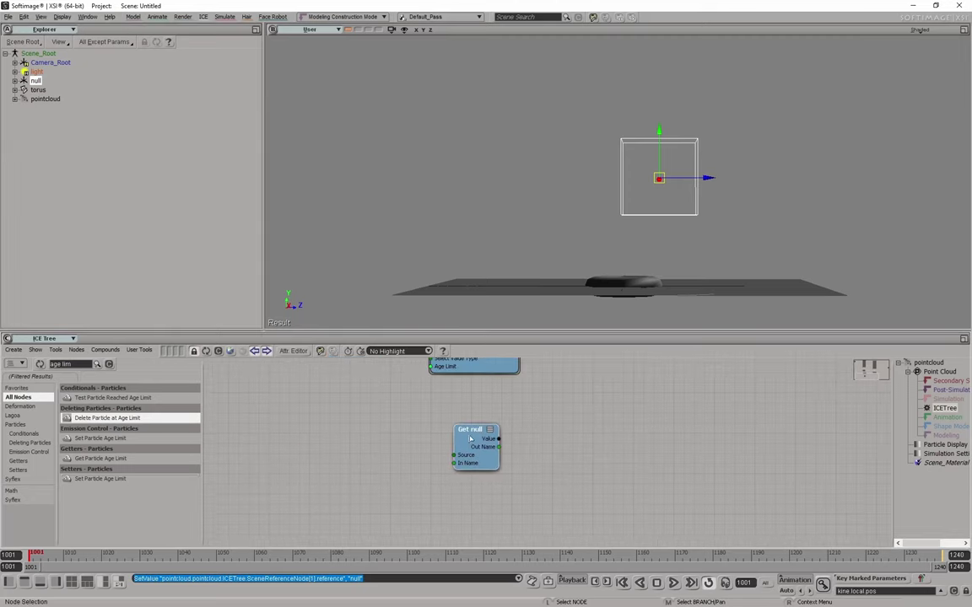
drag(471, 439, 446, 439)
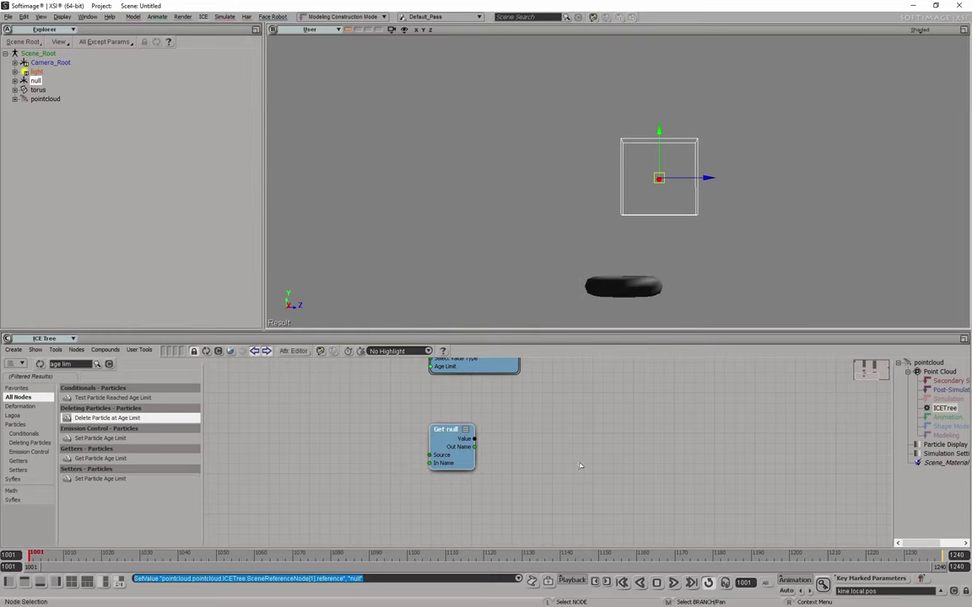
middle_drag(635, 463, 510, 479)
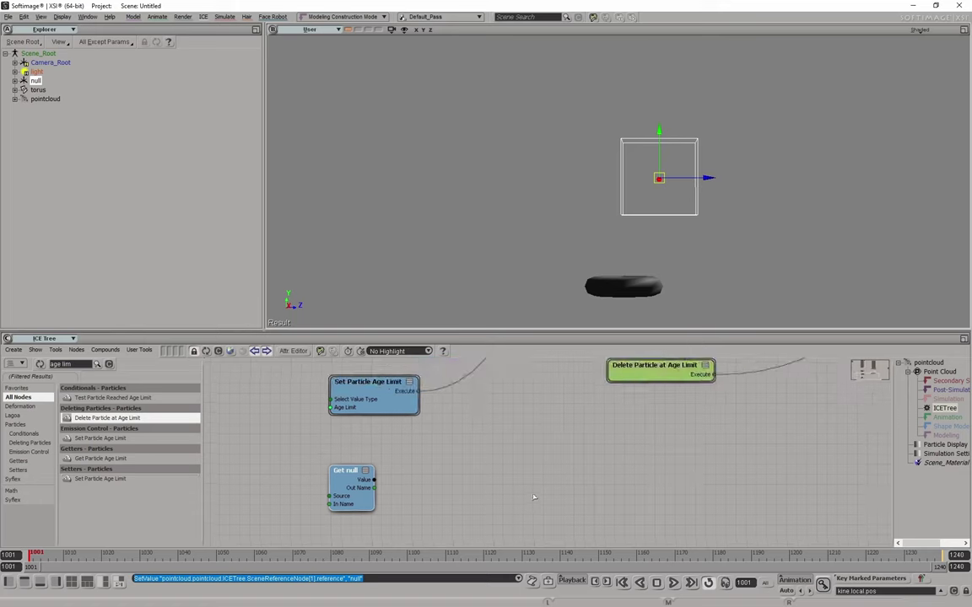
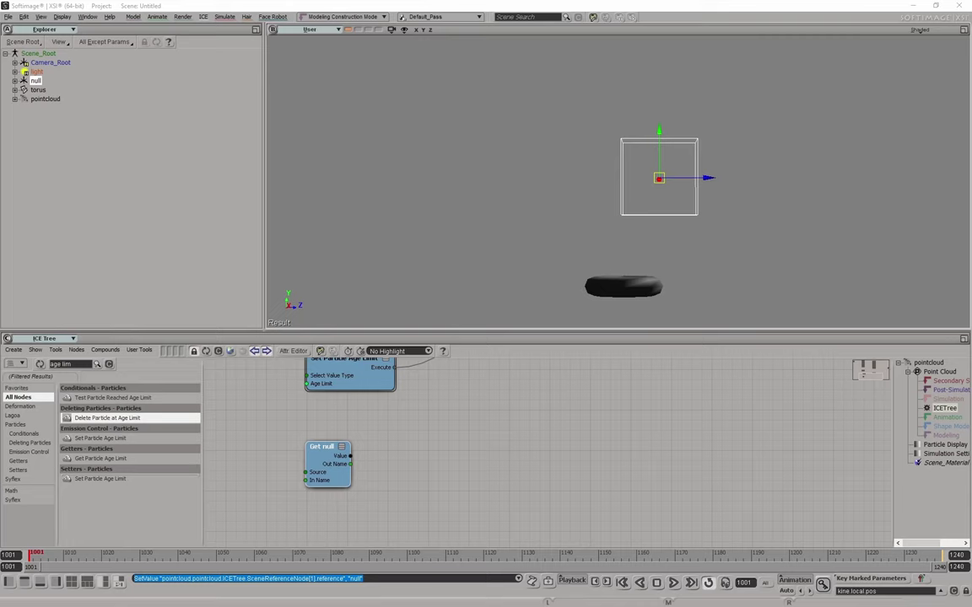
Restart playback and add a Test Inside Null node found by searching 'test inside'.
click(673, 583)
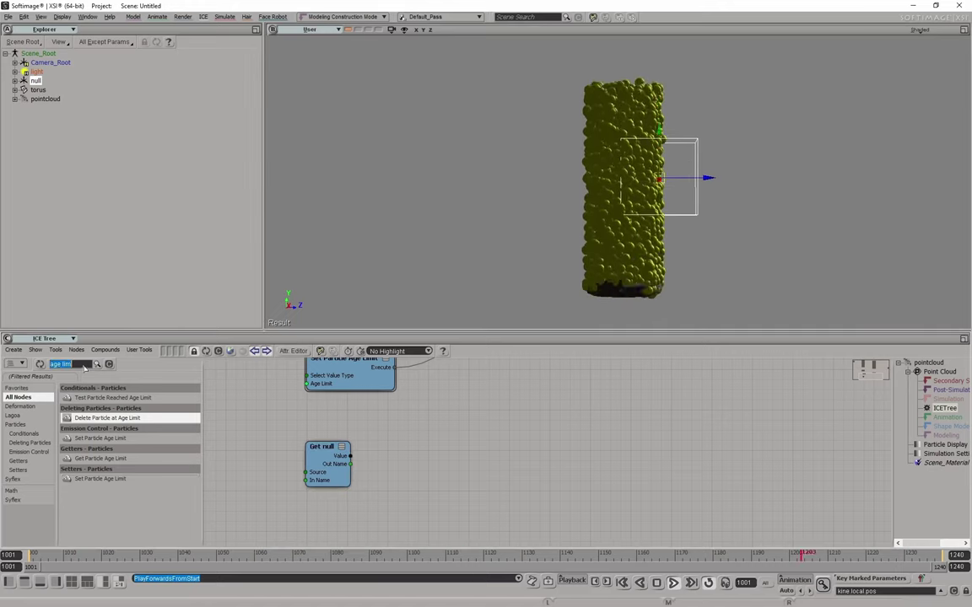
text(test)
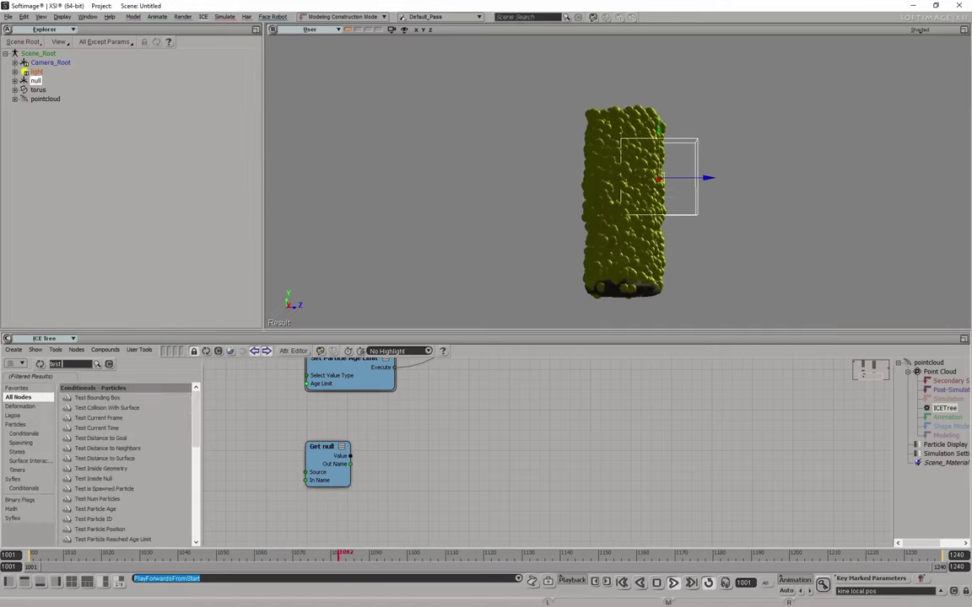
text( nu)
key(BackSpace)
key(BackSpace)
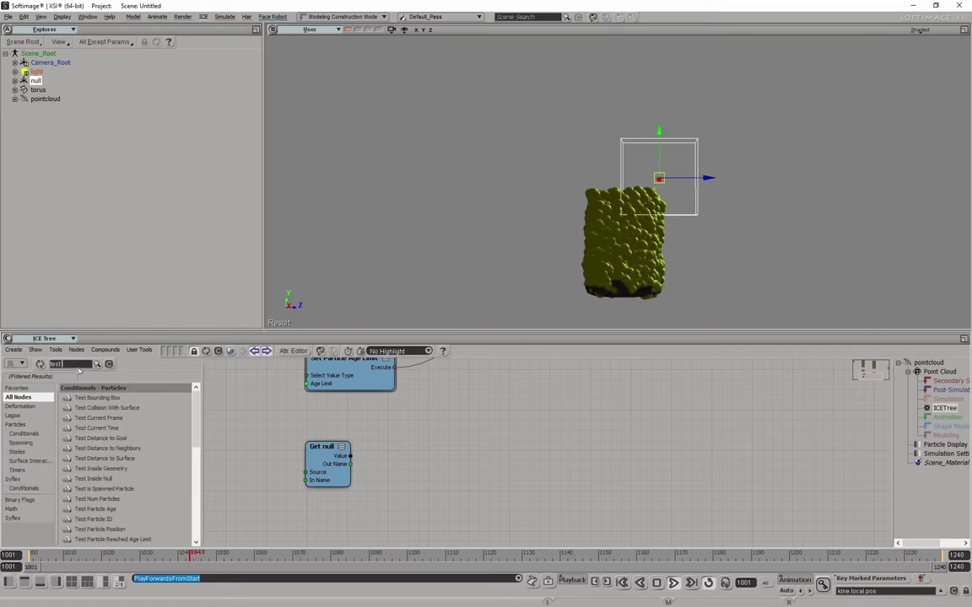
text(inside)
drag(93, 408, 590, 451)
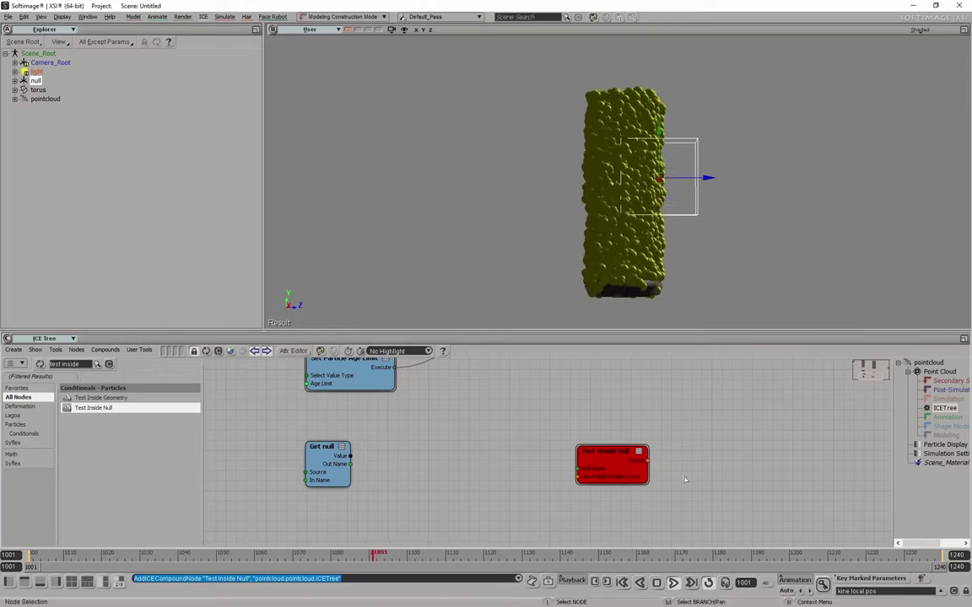
Connect Get null's name output to Test Inside Null's Null Name input.
drag(350, 464, 581, 468)
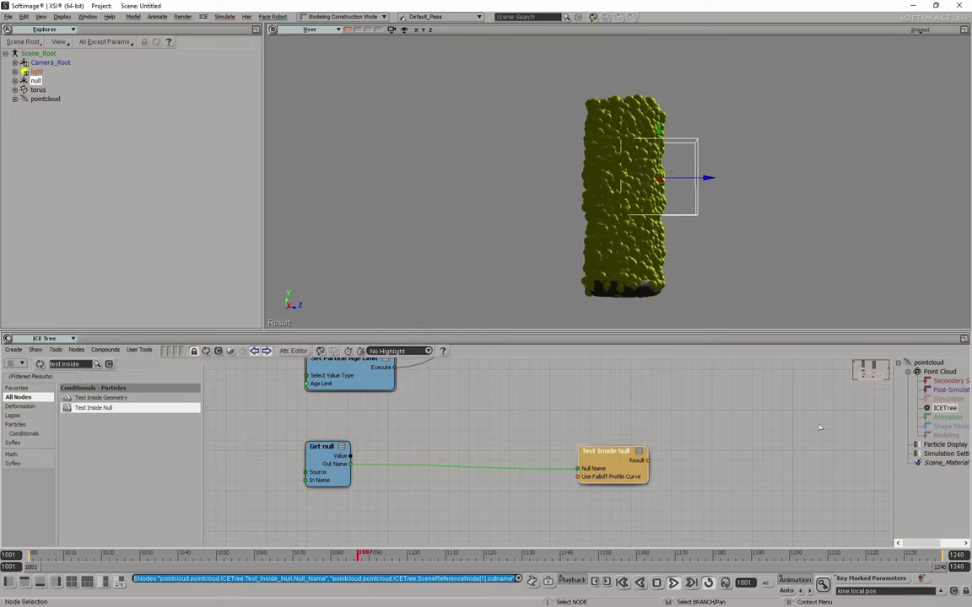
middle_drag(606, 458, 514, 475)
scroll(514, 475, down, 3)
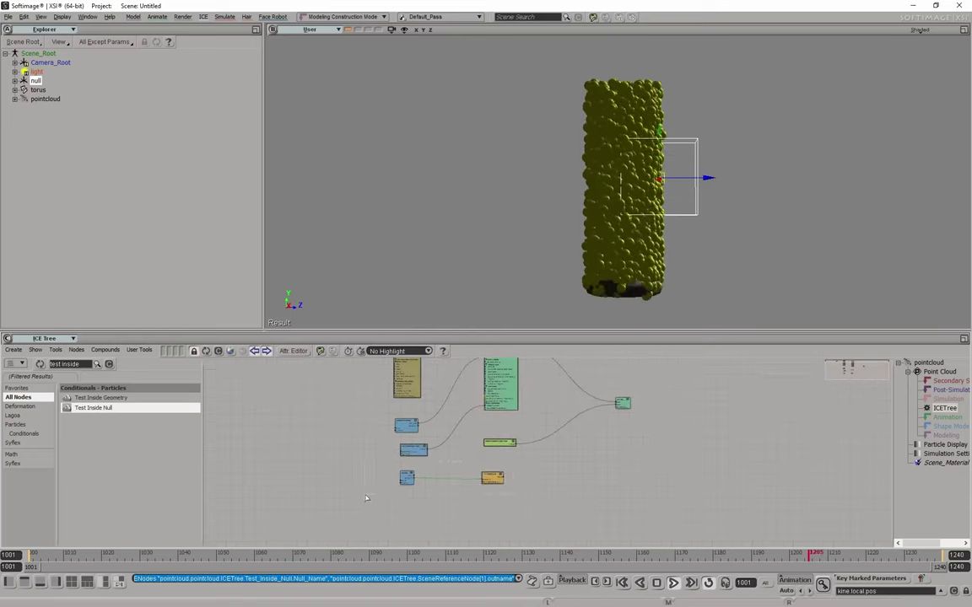
drag(497, 477, 559, 462)
scroll(621, 388, up, 2)
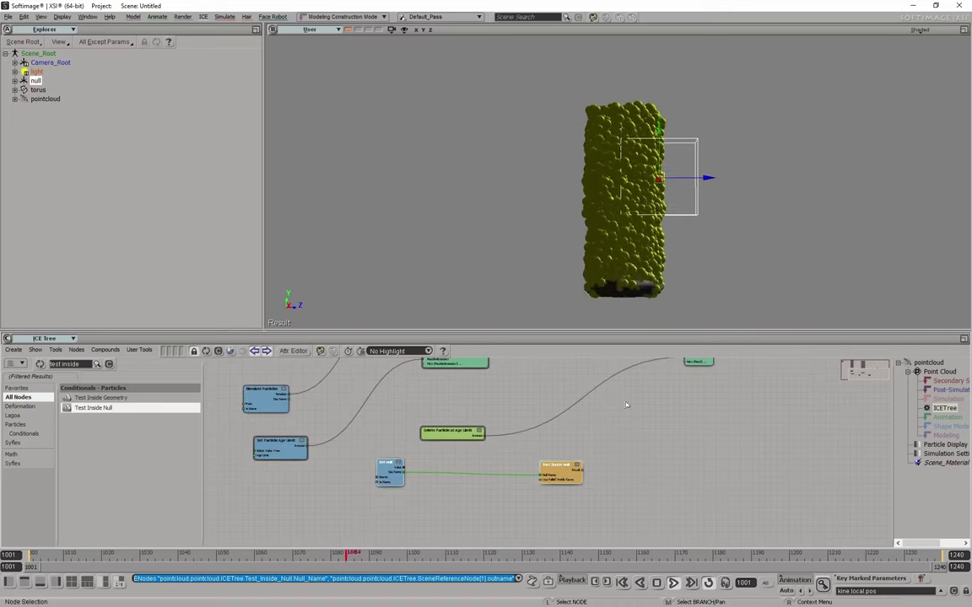
scroll(575, 459, up, 2)
scroll(474, 490, up, 2)
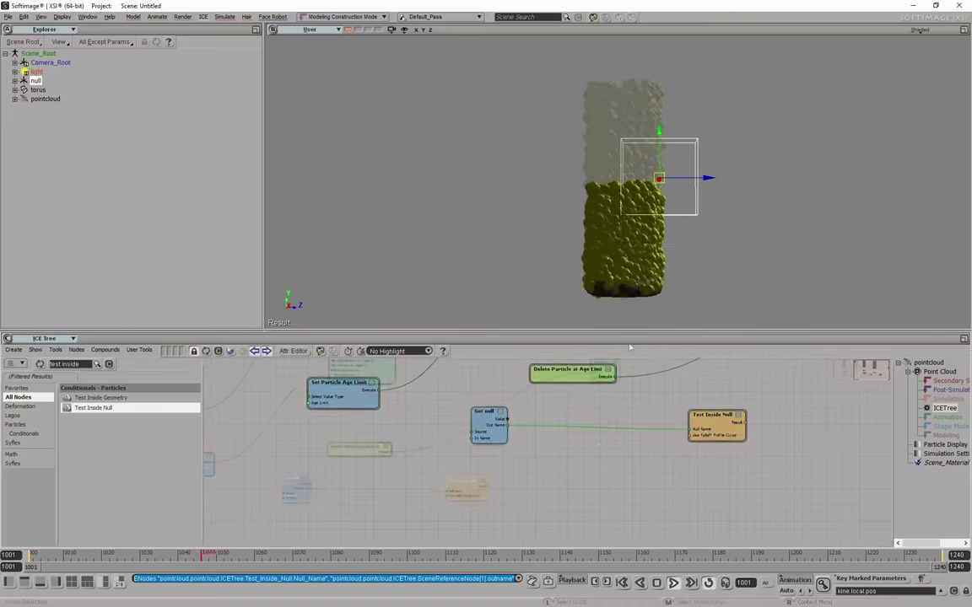
Rearrange Get null and Test Inside Null so they sit close together in view.
middle_drag(474, 489, 537, 458)
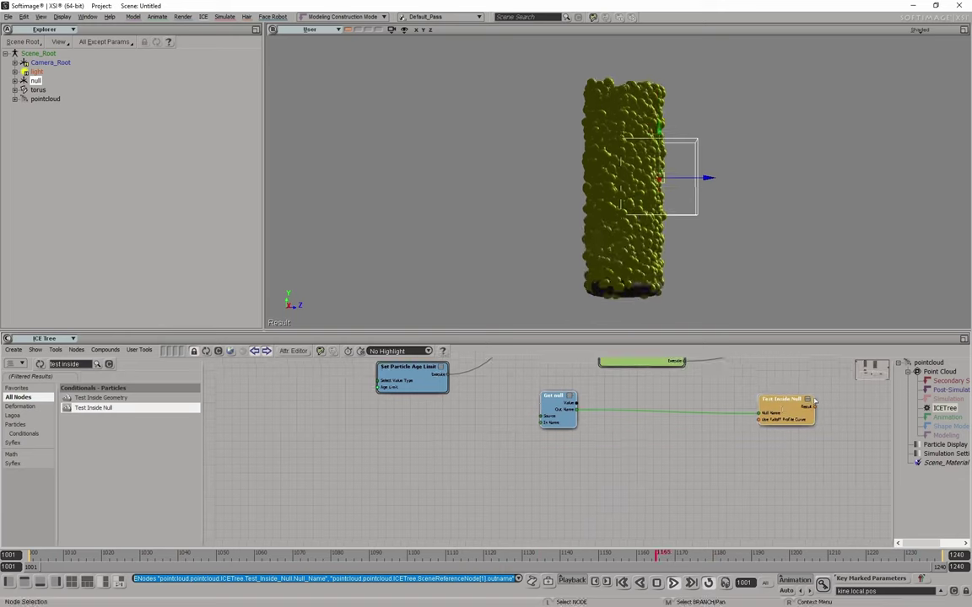
drag(555, 417, 220, 485)
middle_drag(616, 460, 672, 448)
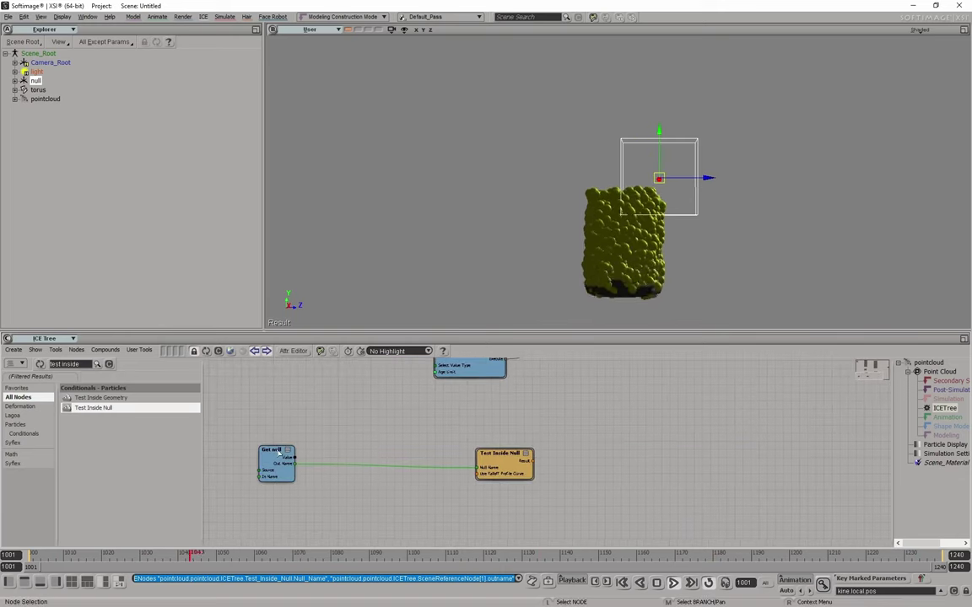
drag(314, 452, 411, 456)
middle_drag(410, 455, 283, 455)
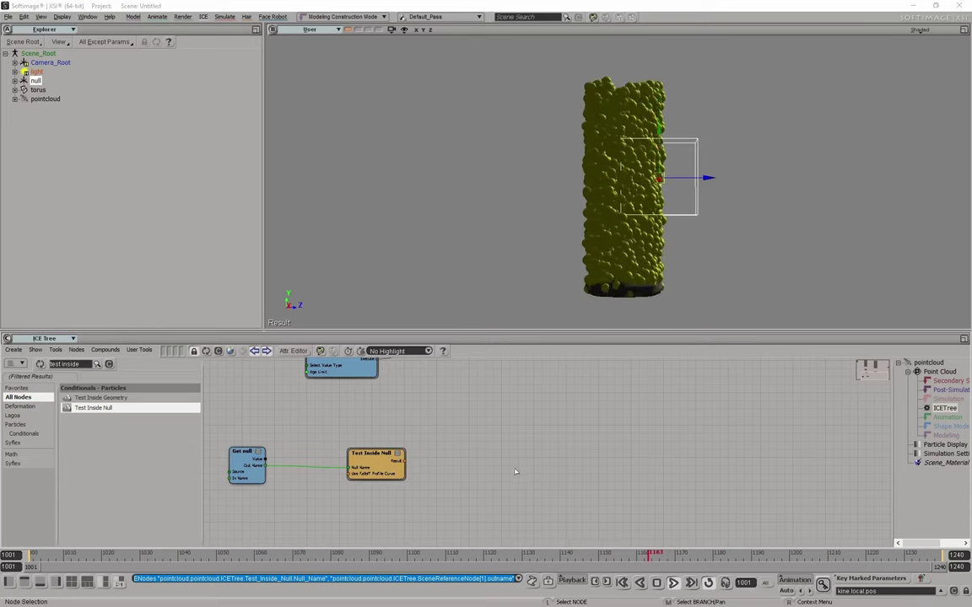
middle_drag(506, 475, 542, 462)
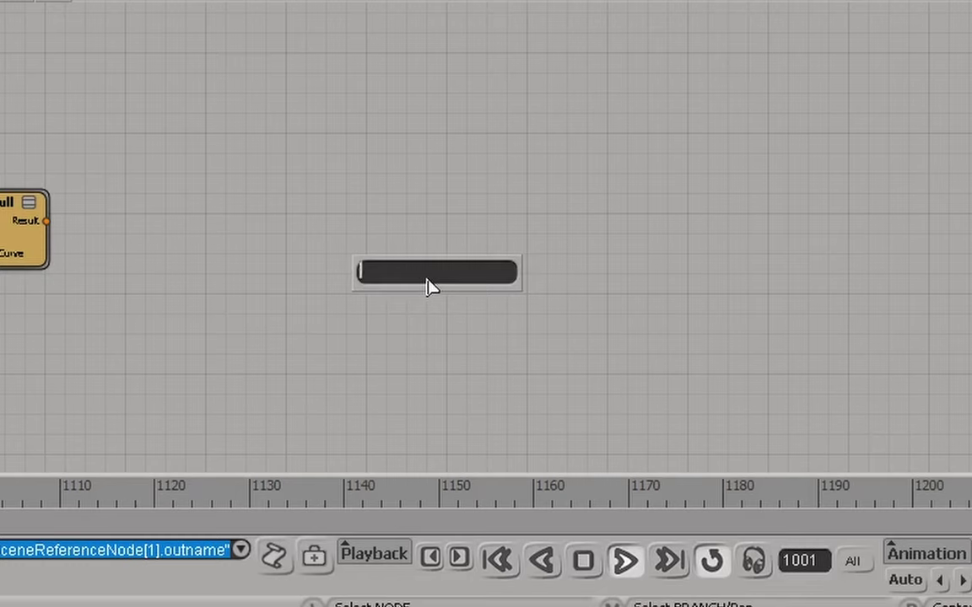
Add an If node to the graph through the 'if' search.
text(if)
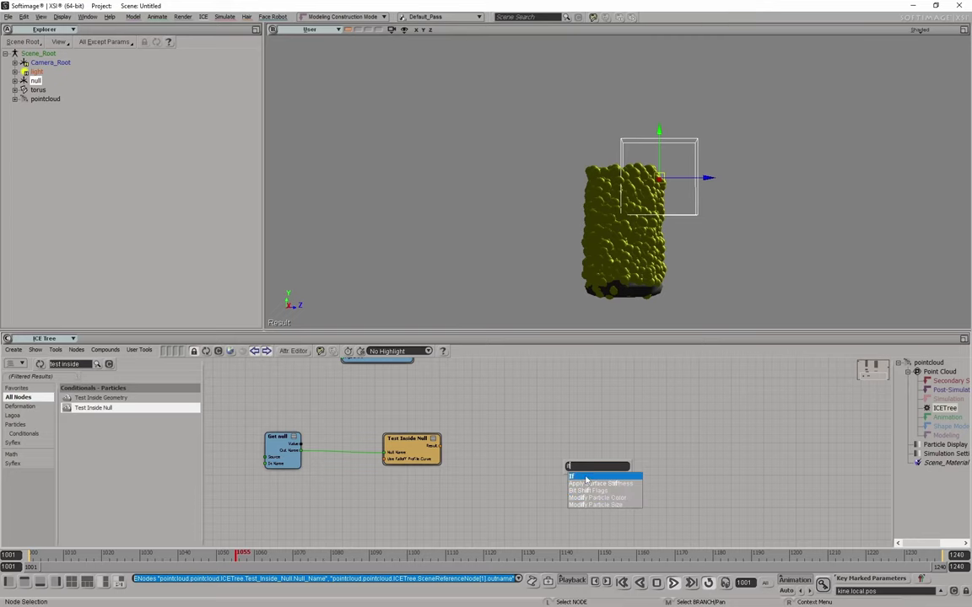
click(570, 477)
drag(577, 472, 545, 472)
scroll(397, 504, up, 2)
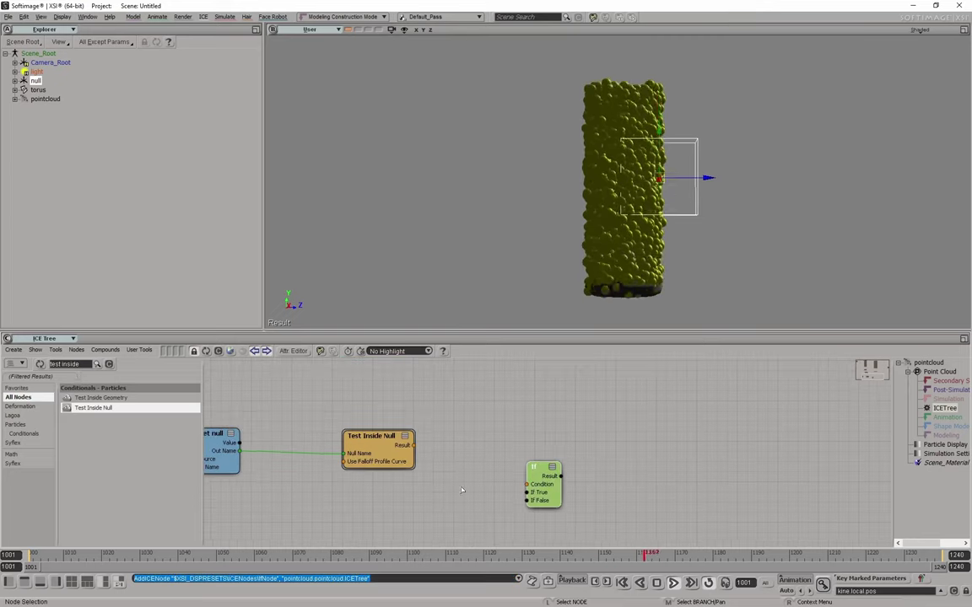
middle_drag(396, 504, 446, 475)
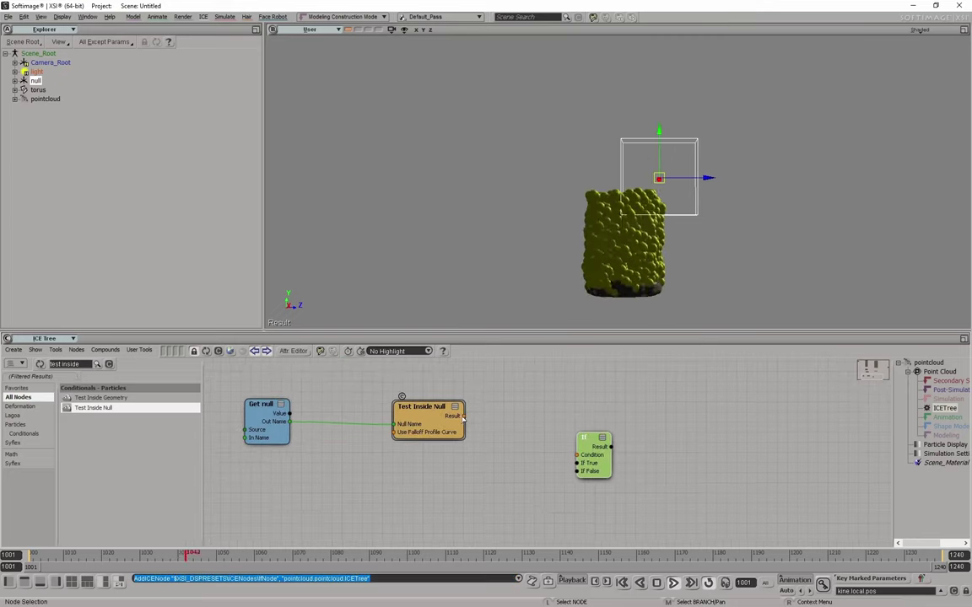
Wire Test Inside Null's Result to If's Condition and If's result to the ICETree root.
drag(462, 417, 577, 454)
middle_drag(699, 415, 525, 496)
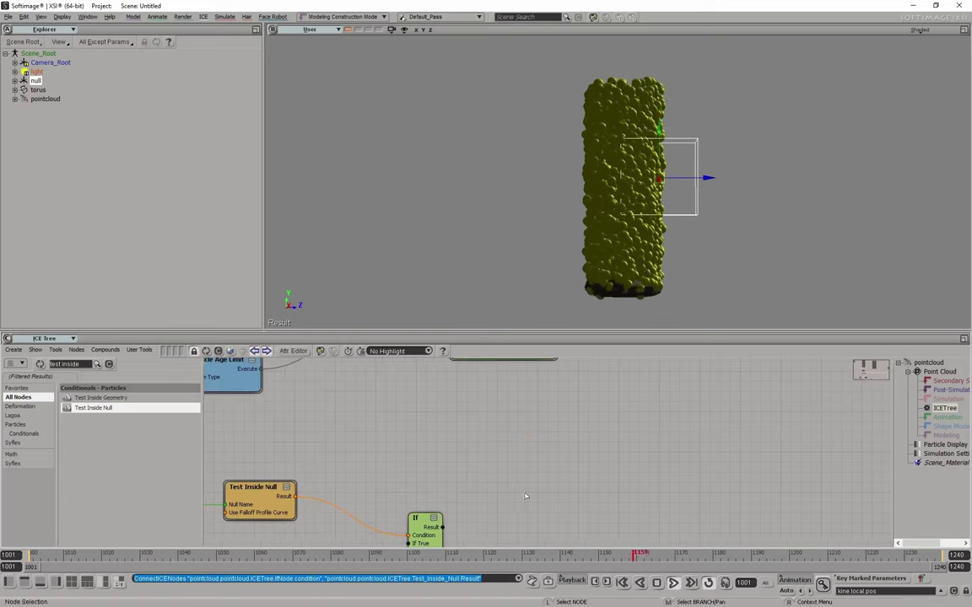
scroll(525, 496, down, 1)
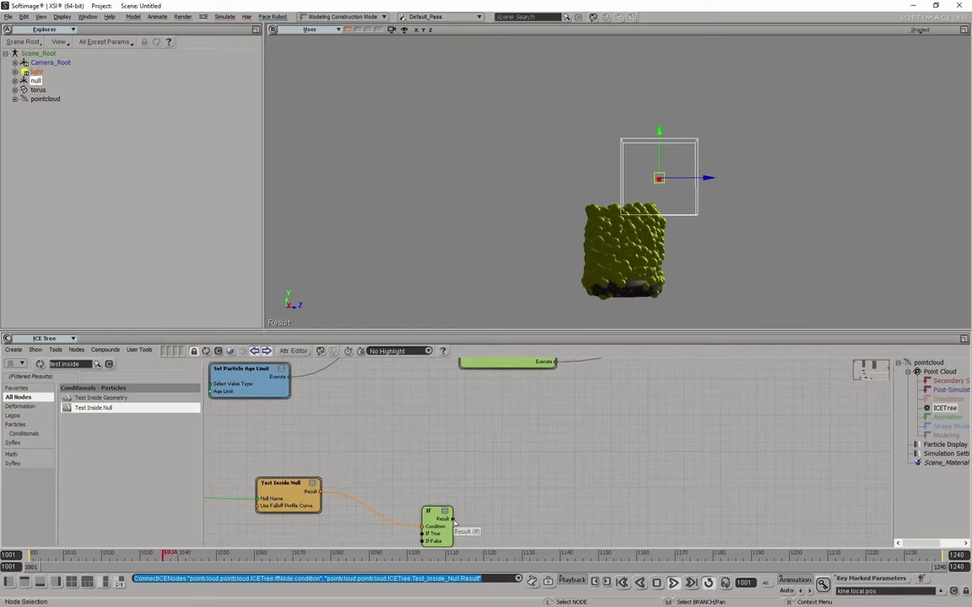
middle_drag(316, 512, 549, 462)
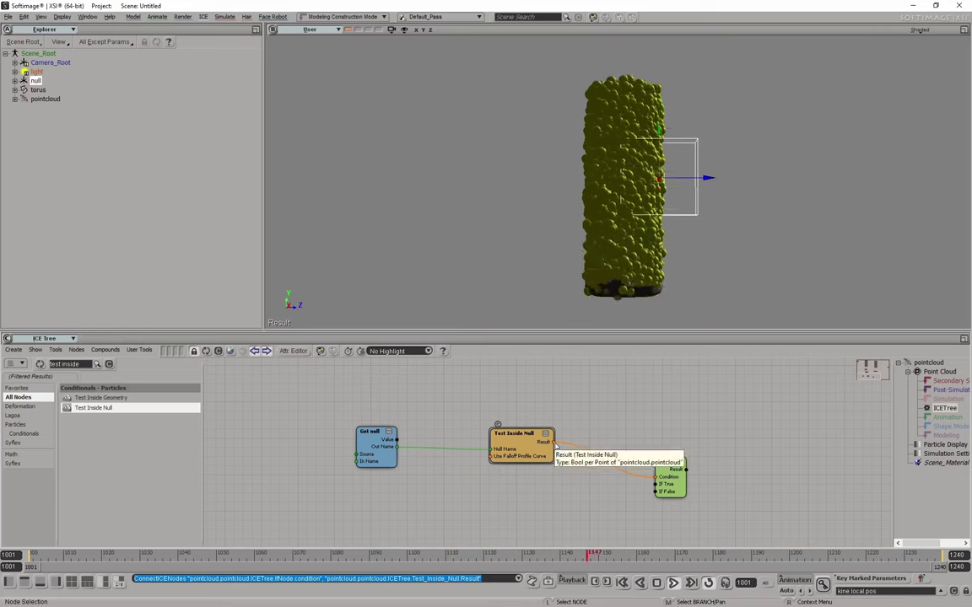
middle_drag(724, 482, 567, 535)
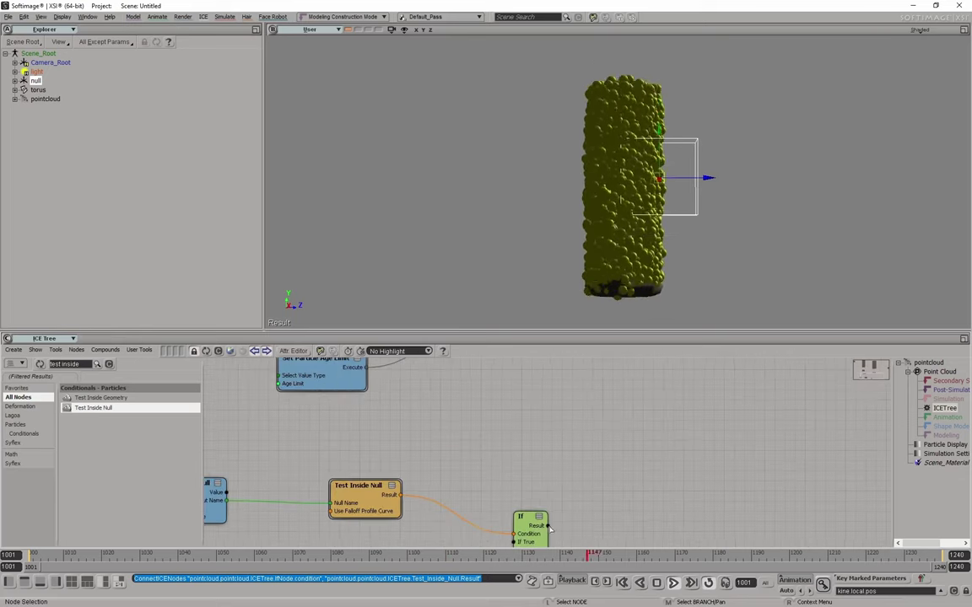
mouse_move(548, 529)
mouse_down()
mouse_move(827, 318)
mouse_move(872, 328)
mouse_move(724, 372)
mouse_move(688, 371)
mouse_up()
middle_drag(687, 368, 651, 442)
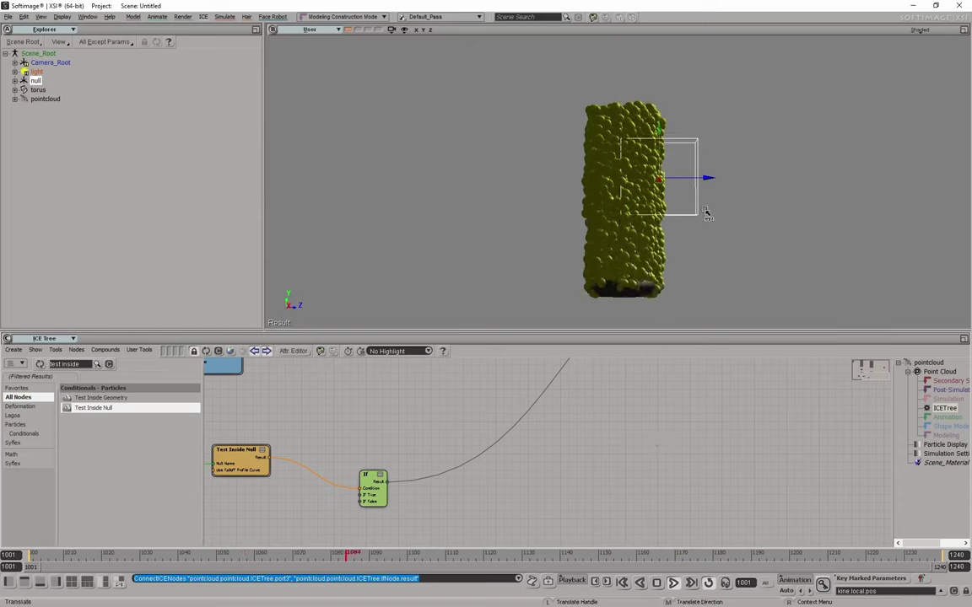
Reattach Test Inside Null's Result to the If node's Condition input.
middle_drag(548, 506, 739, 459)
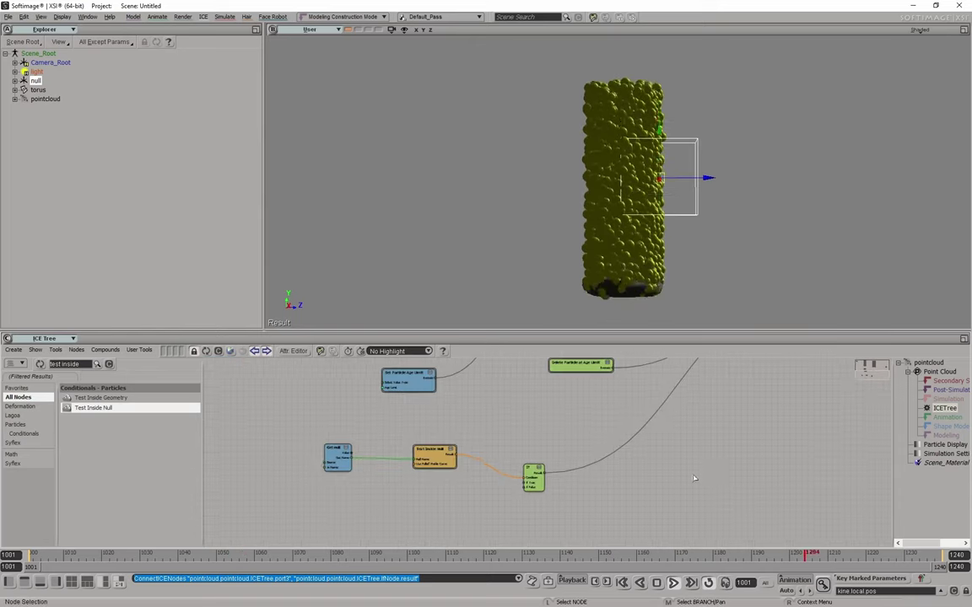
scroll(568, 474, up, 2)
scroll(568, 475, up, 2)
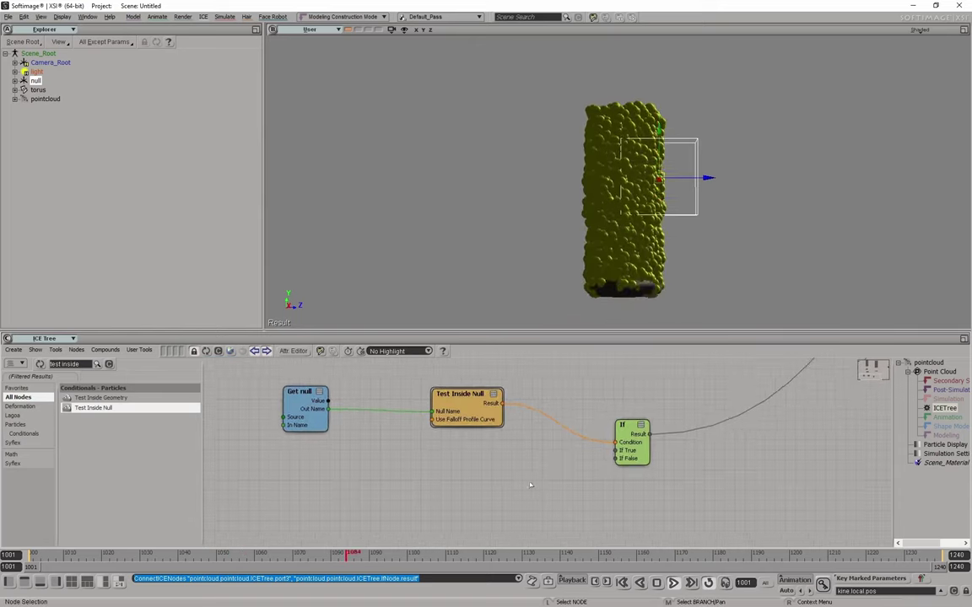
middle_drag(604, 449, 648, 449)
drag(647, 449, 662, 448)
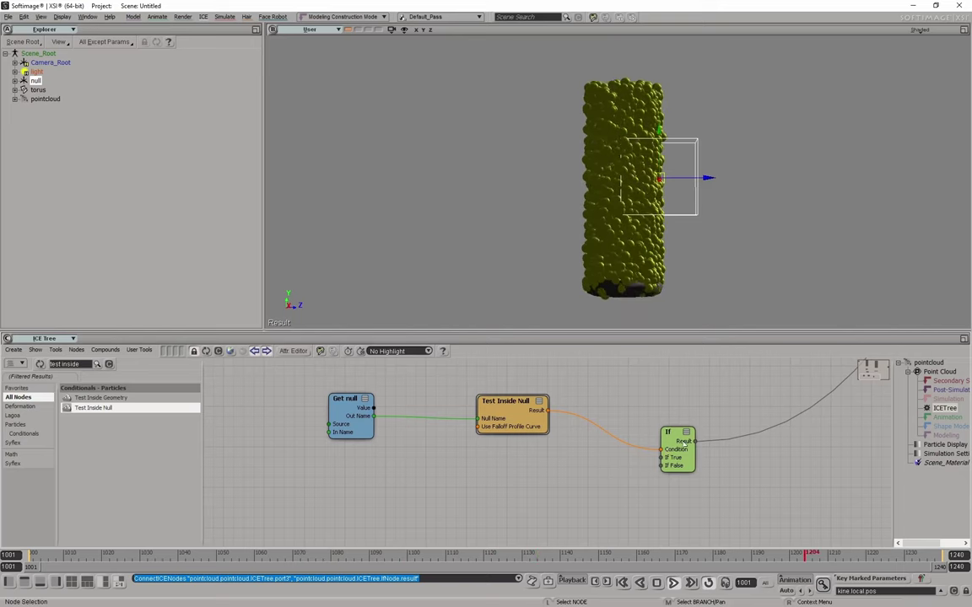
middle_drag(671, 440, 690, 437)
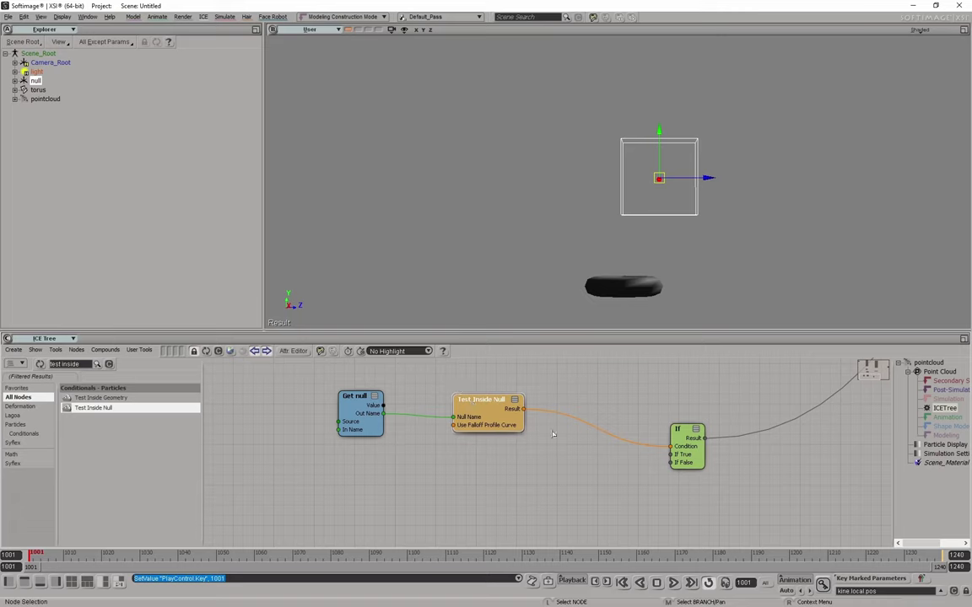
middle_drag(772, 476, 780, 444)
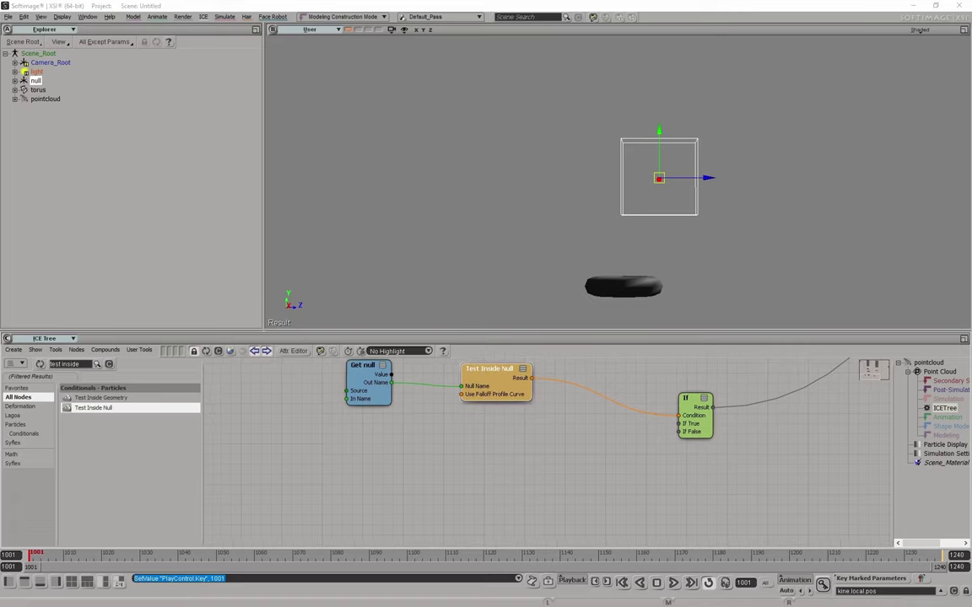
middle_drag(451, 494, 421, 514)
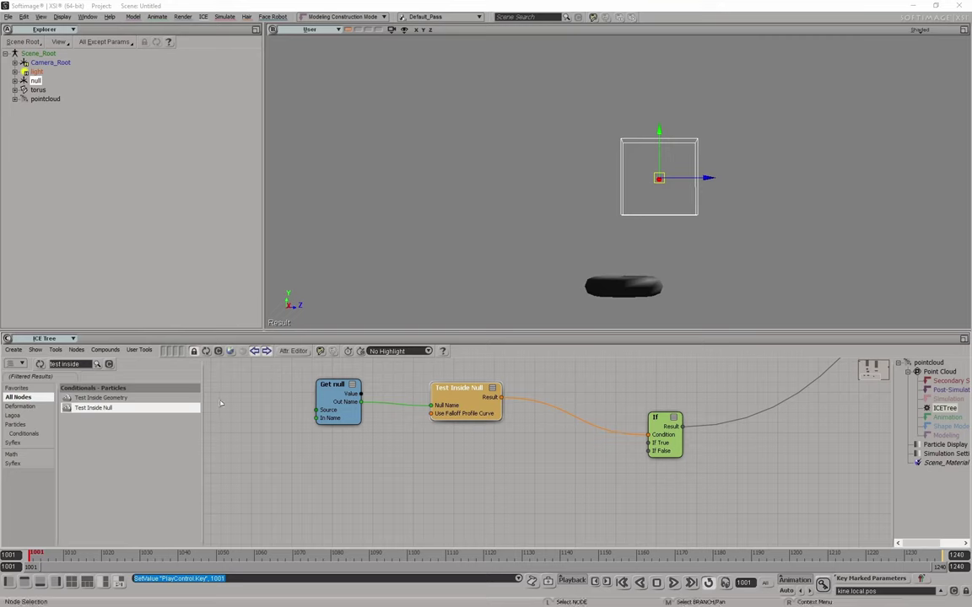
Add a Set Particle Color node from the 'set pa' search and position it.
text(set pa)
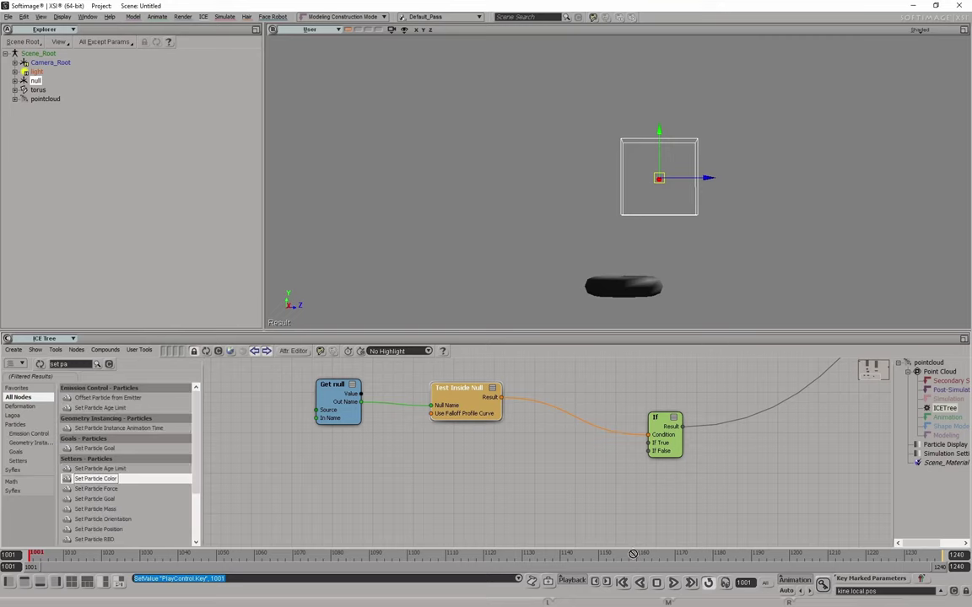
drag(80, 478, 506, 505)
middle_drag(601, 516, 660, 500)
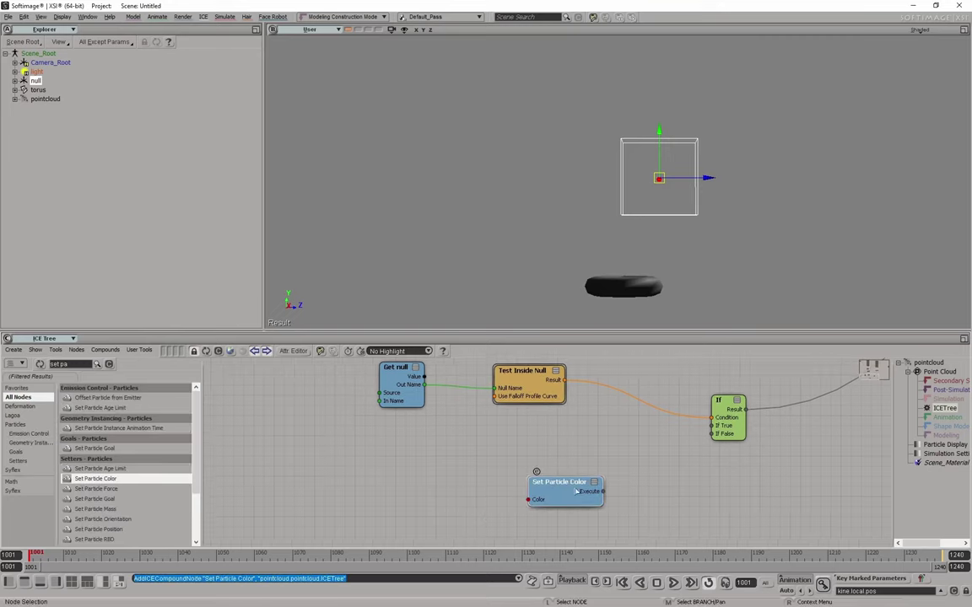
mouse_move(557, 486)
mouse_down()
mouse_move(436, 467)
mouse_move(713, 425)
mouse_up()
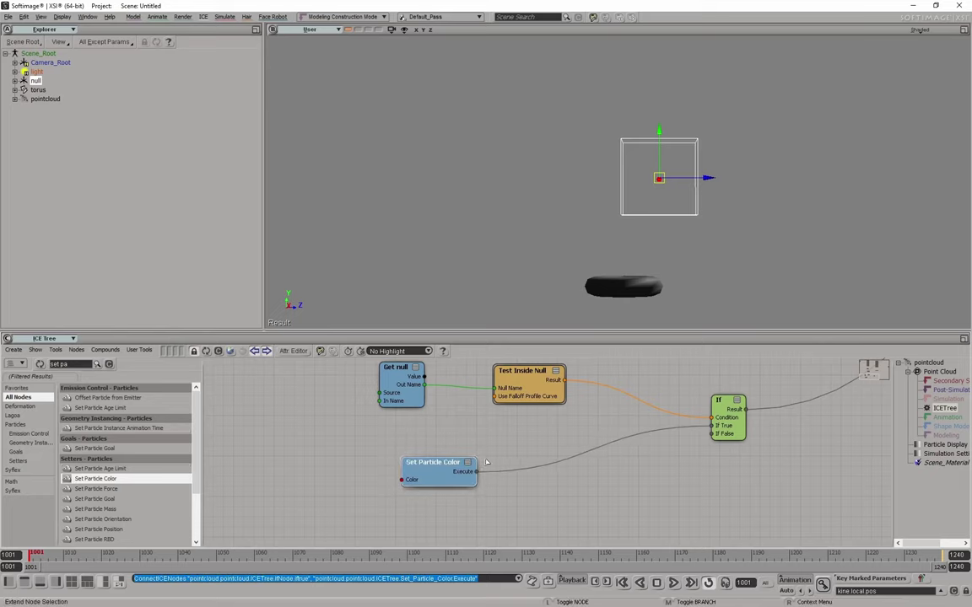
Add a second Set Particle Color node and open the true-branch node's settings.
mouse_move(96, 478)
mouse_down()
mouse_move(571, 466)
mouse_move(442, 513)
mouse_move(713, 433)
mouse_up()
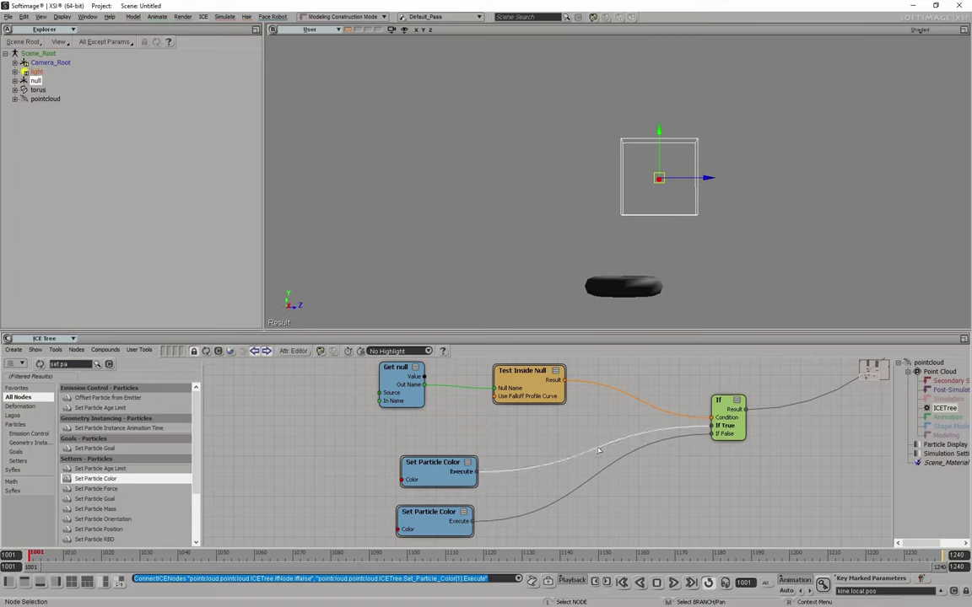
middle_drag(558, 426, 550, 427)
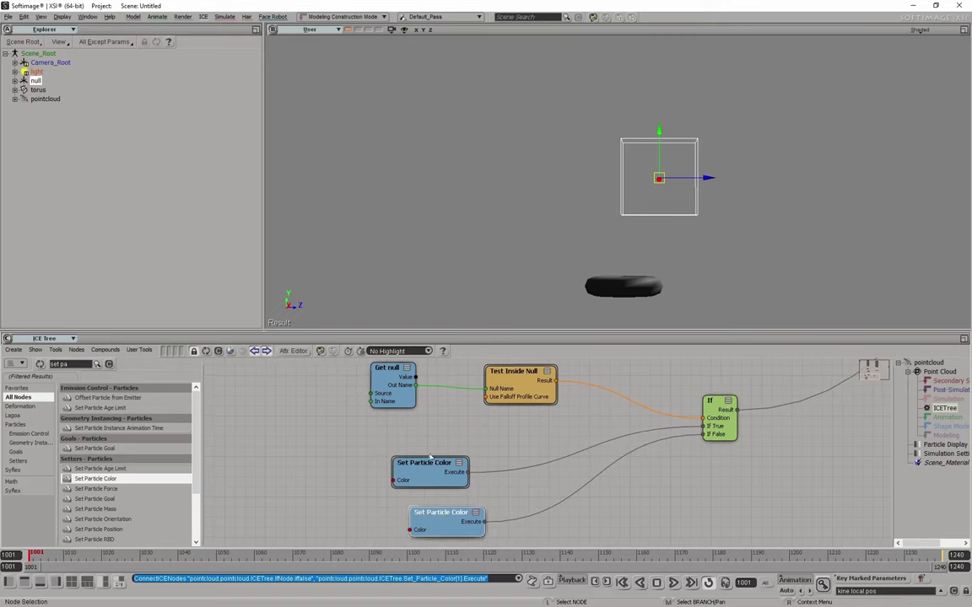
drag(424, 518, 445, 519)
double_click(407, 464)
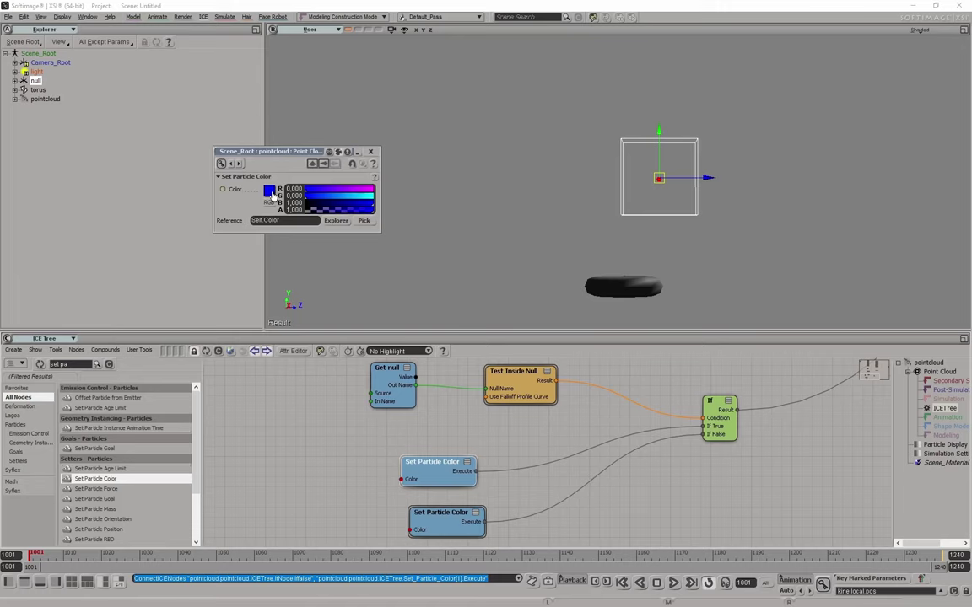
Set the true-branch particle color to cyan (0, 1, 0.99).
click(267, 192)
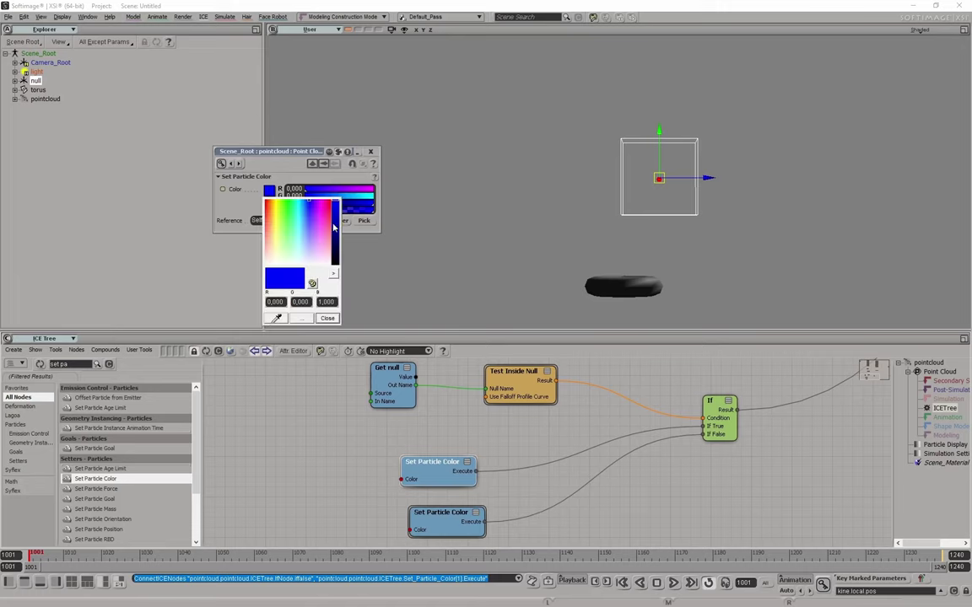
click(276, 202)
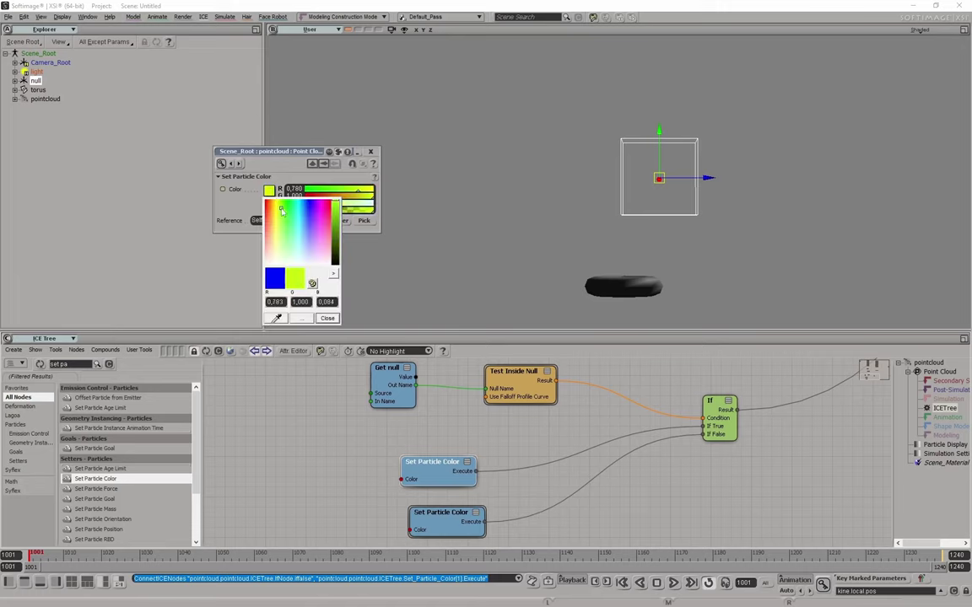
click(293, 188)
text(00)
key(Return)
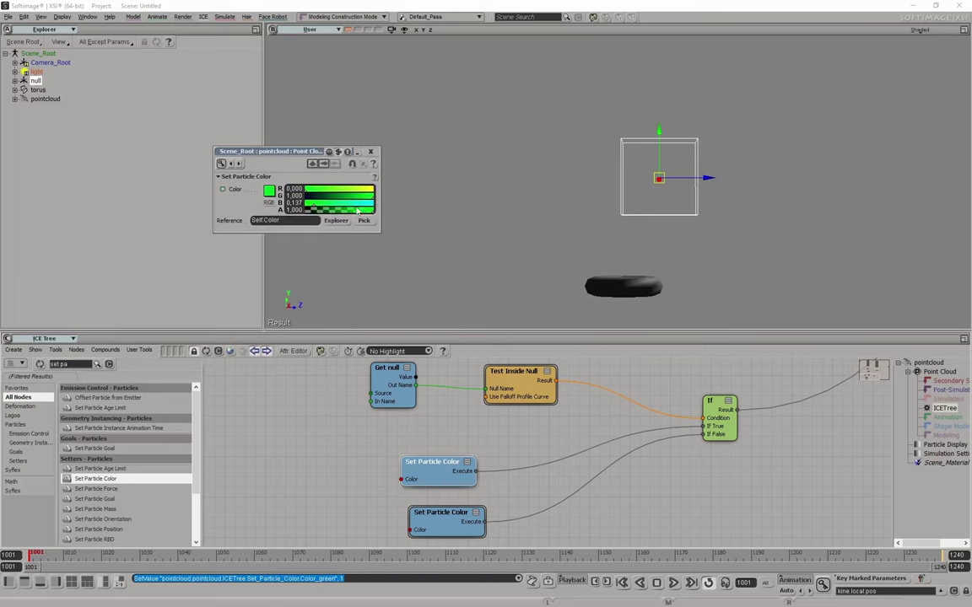
drag(314, 203, 372, 207)
click(371, 152)
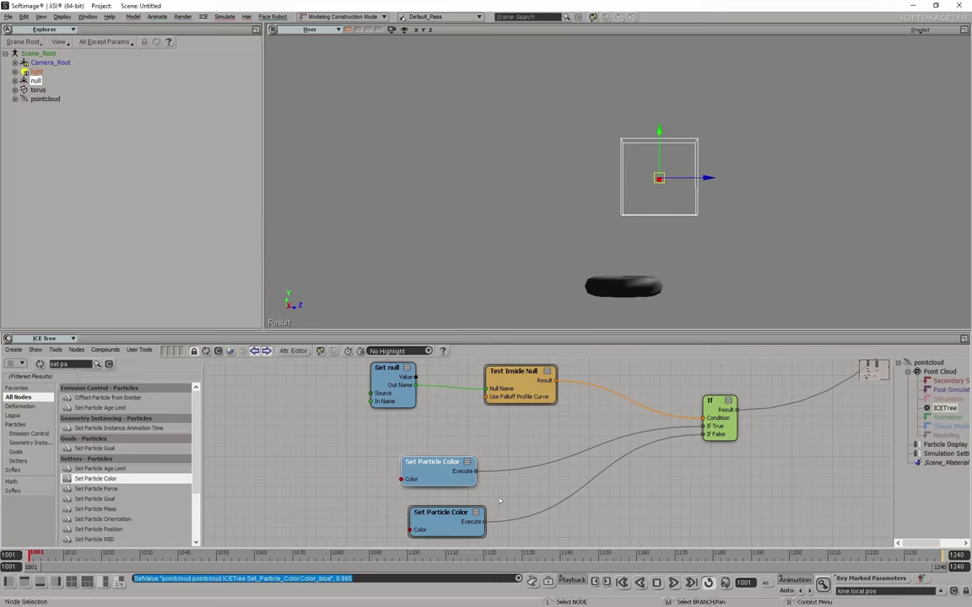
Set the false-branch particle color to magenta (1, 0, 1) and replay the simulation.
middle_drag(397, 470, 426, 417)
double_click(455, 418)
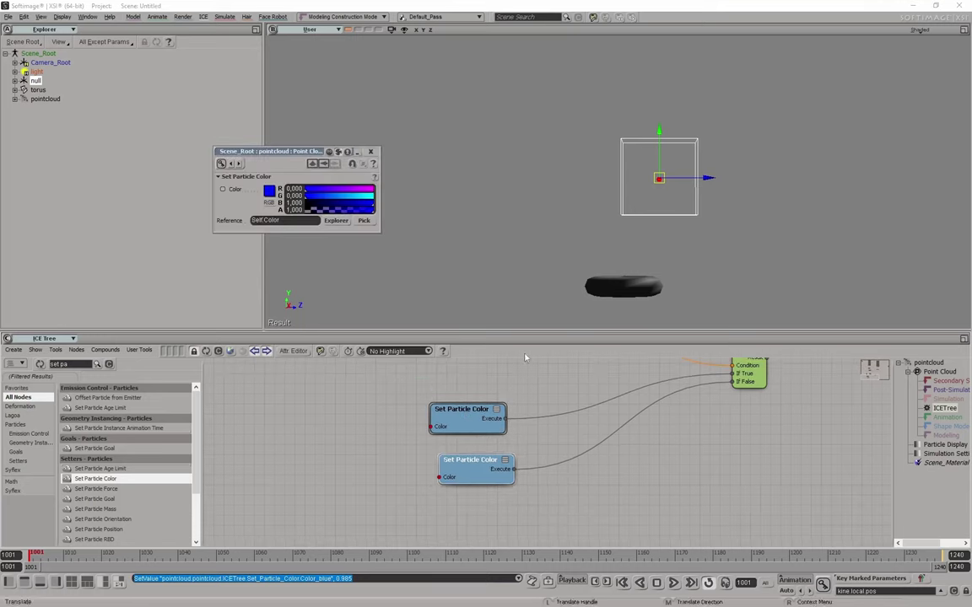
drag(354, 189, 374, 189)
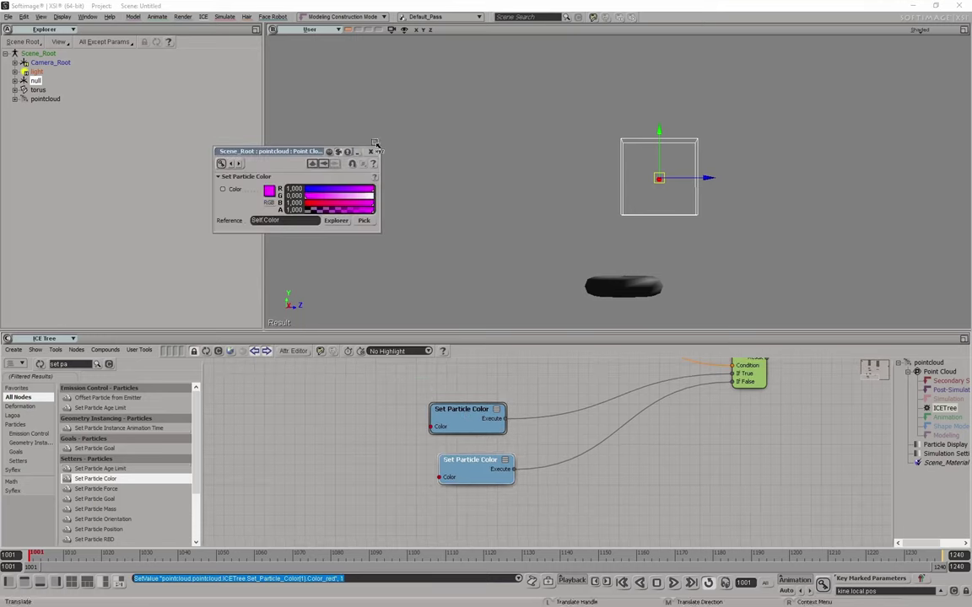
click(370, 152)
mouse_move(627, 469)
middle_down()
mouse_move(608, 473)
mouse_move(618, 448)
middle_up()
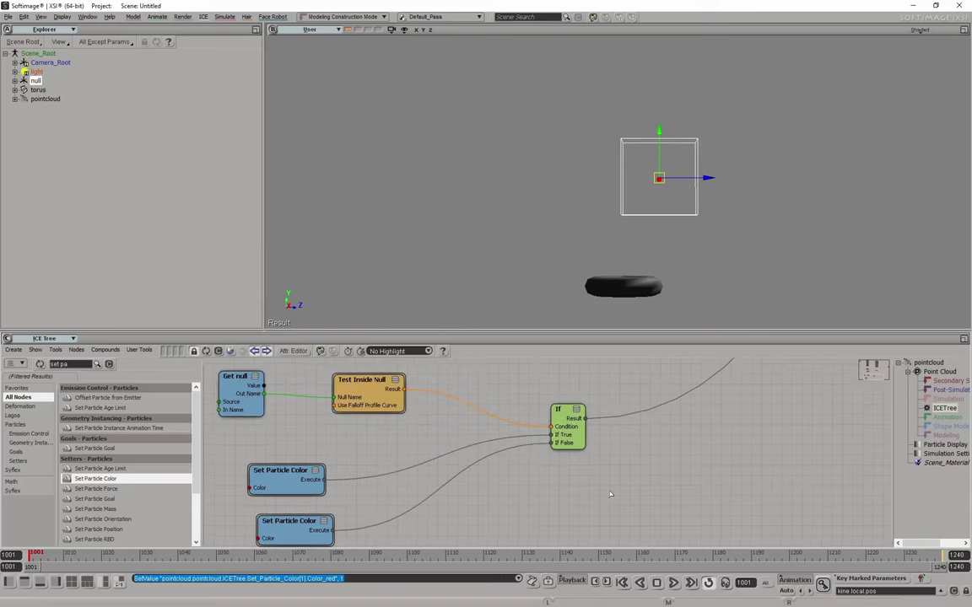
key(F10)
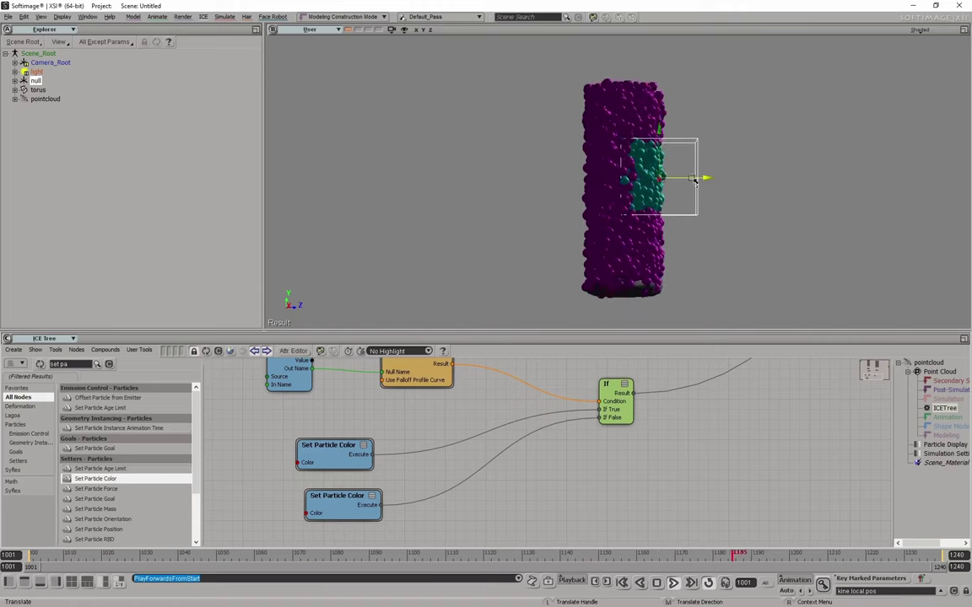
Move the null along Z onto the particles, stretch it in X and Y, then stop playback.
mouse_move(707, 178)
mouse_down()
mouse_move(670, 187)
mouse_move(614, 178)
mouse_move(657, 180)
mouse_up()
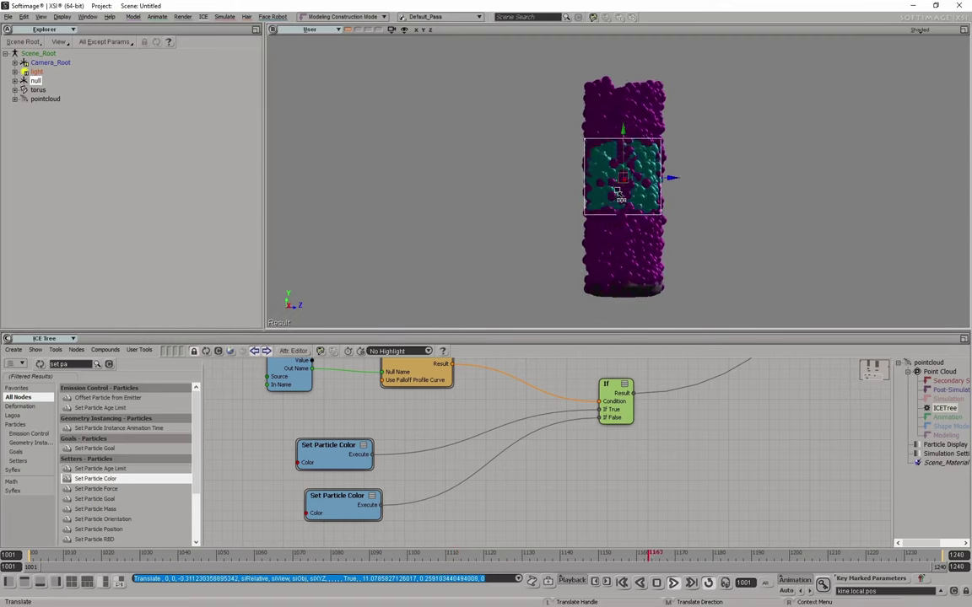
key(s)
right_drag(680, 167, 673, 173)
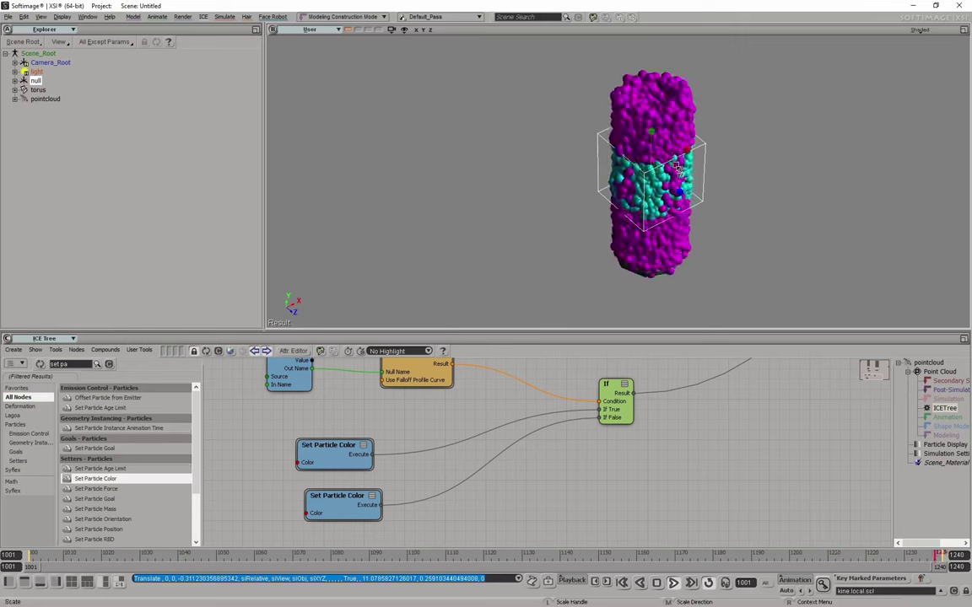
drag(728, 128, 824, 82)
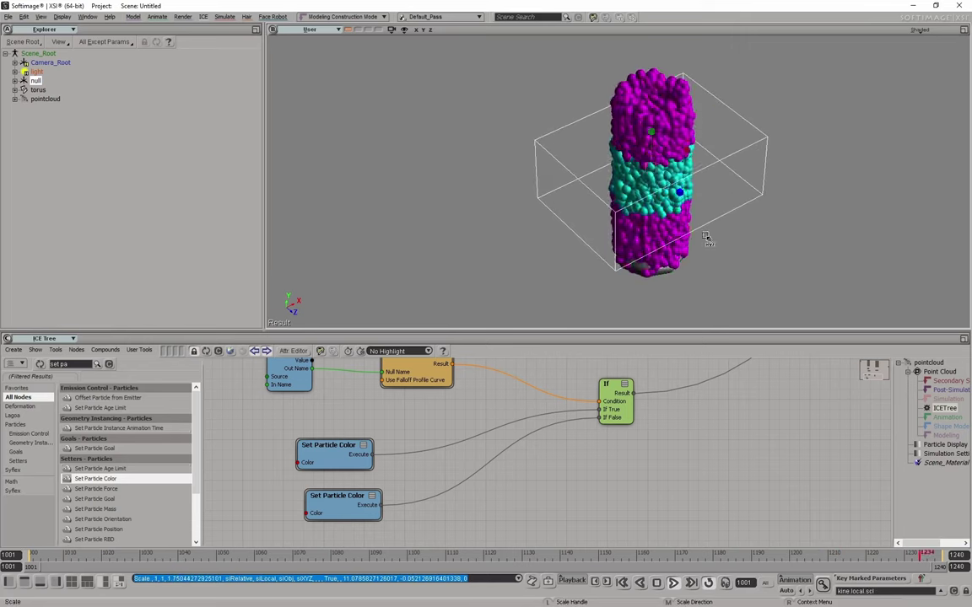
drag(706, 234, 652, 203)
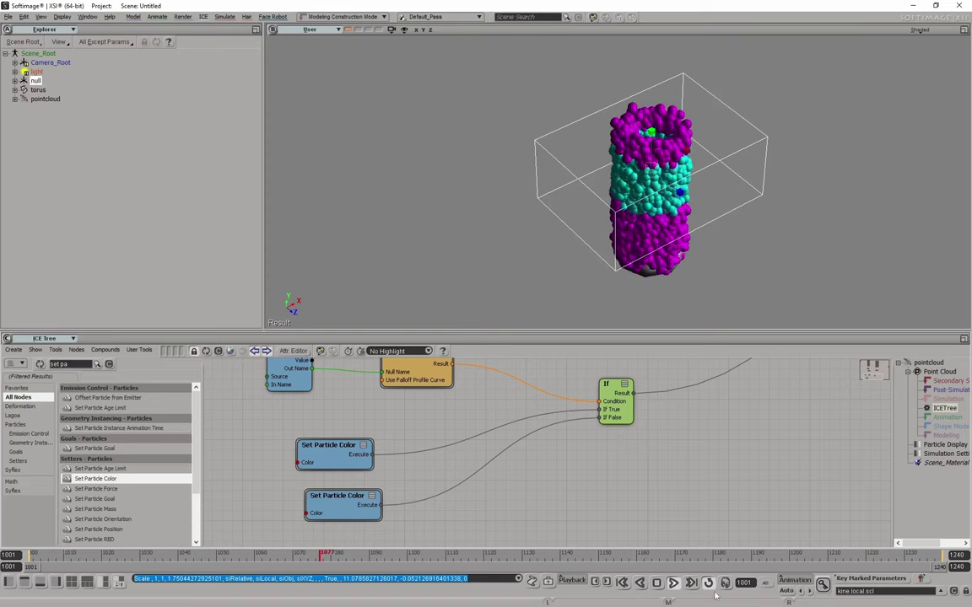
click(657, 583)
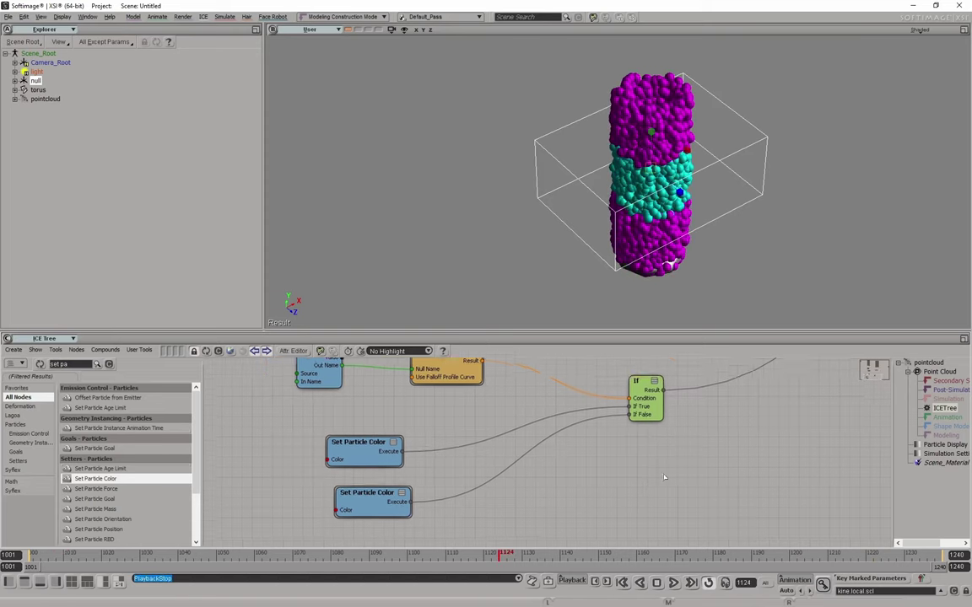
Search the node library for 'get da'.
middle_drag(506, 472, 651, 448)
click(86, 369)
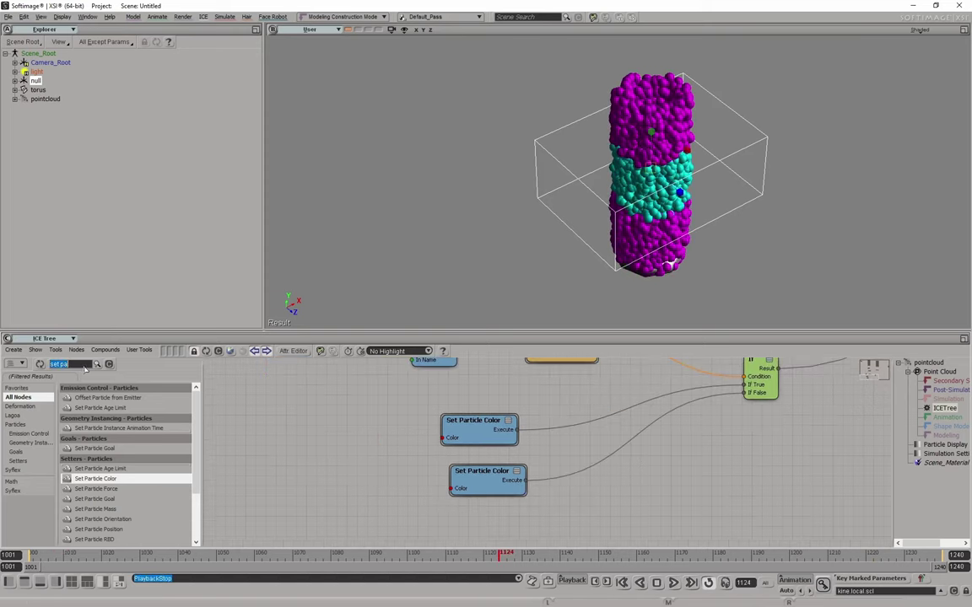
text(get da)
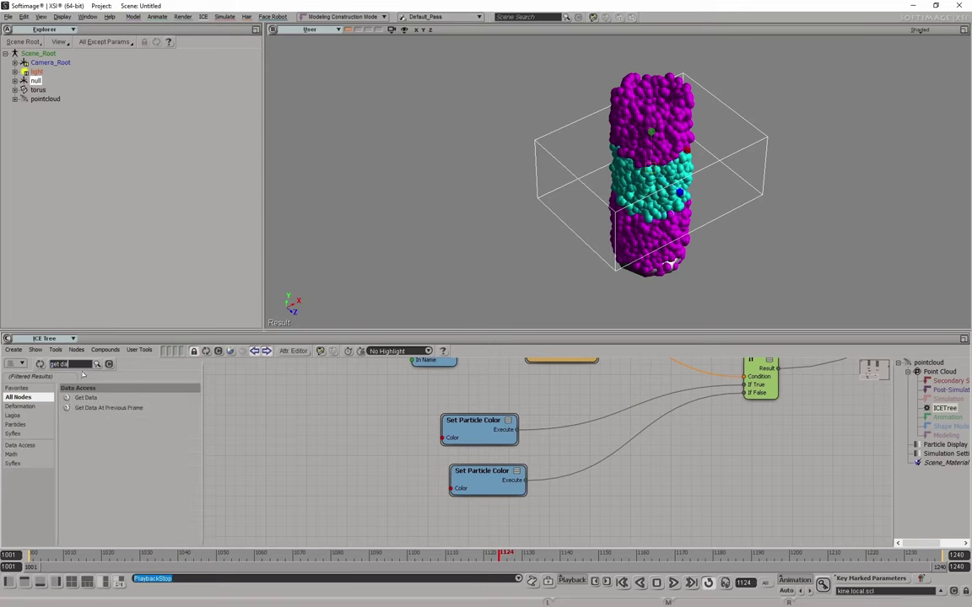
Place a Get Data node beside the color nodes with reference self.PointVelocity.
drag(82, 398, 675, 476)
middle_drag(675, 477, 643, 423)
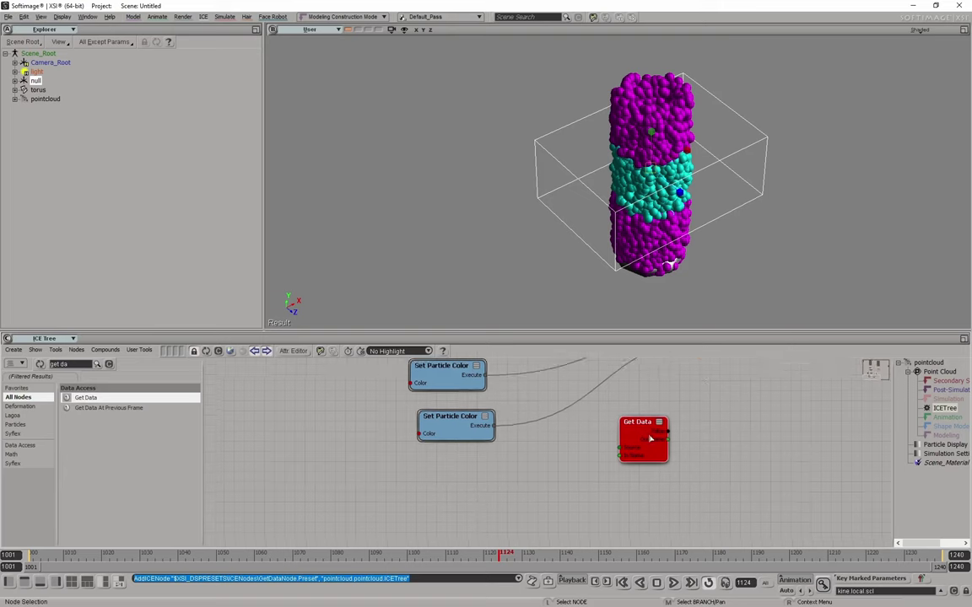
drag(640, 430, 415, 491)
double_click(418, 489)
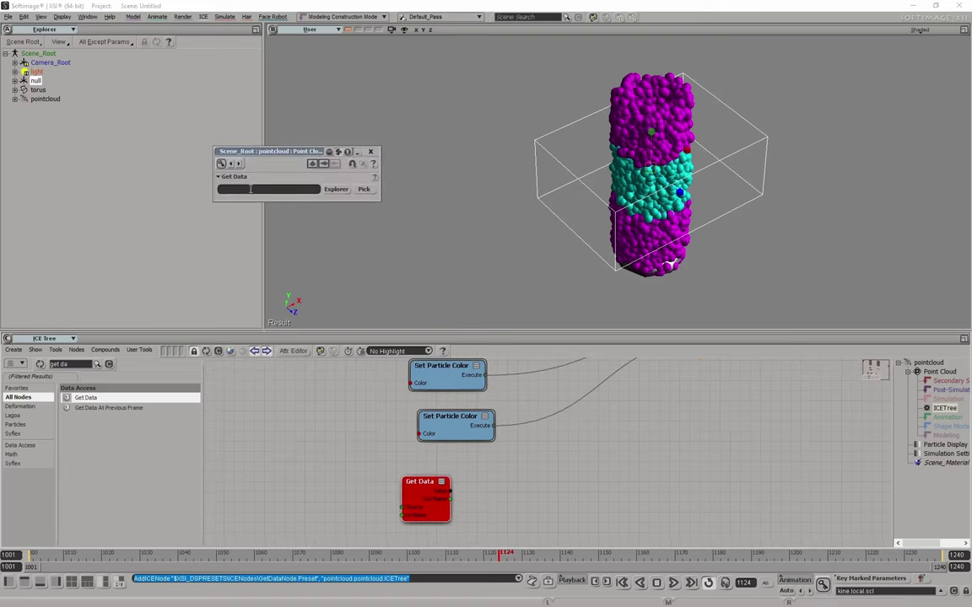
text(self.)
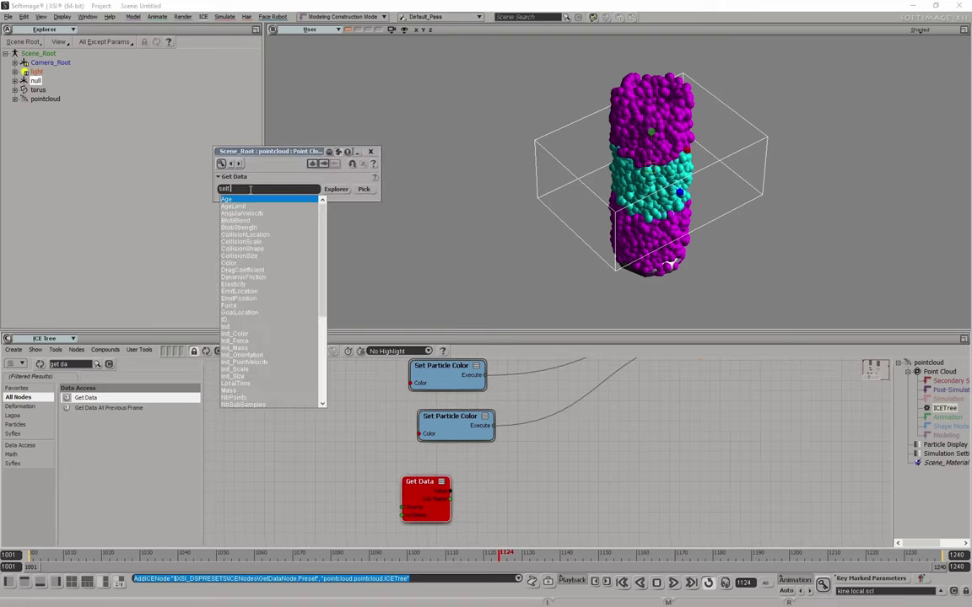
text(Po)
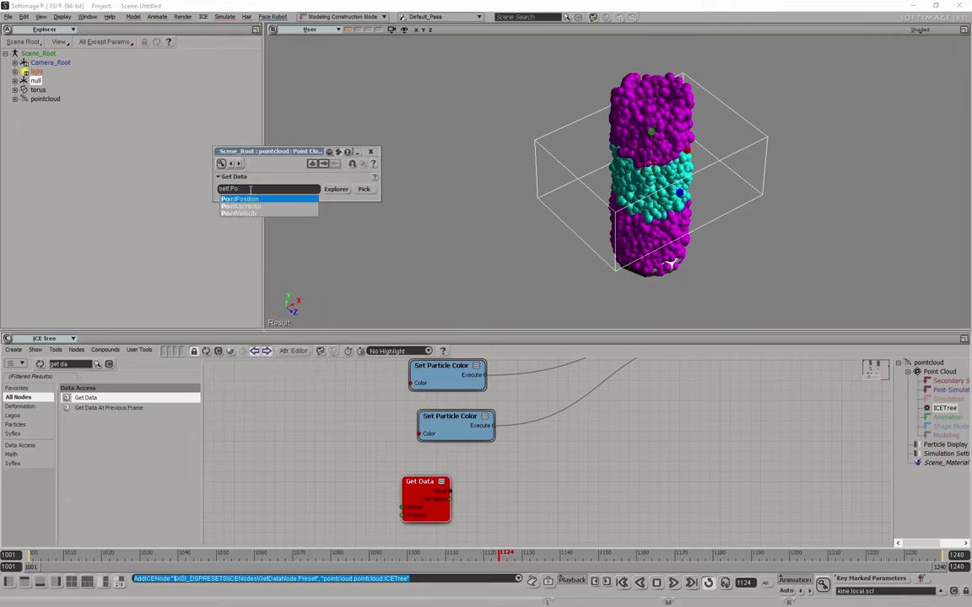
key(Down)
key(Down)
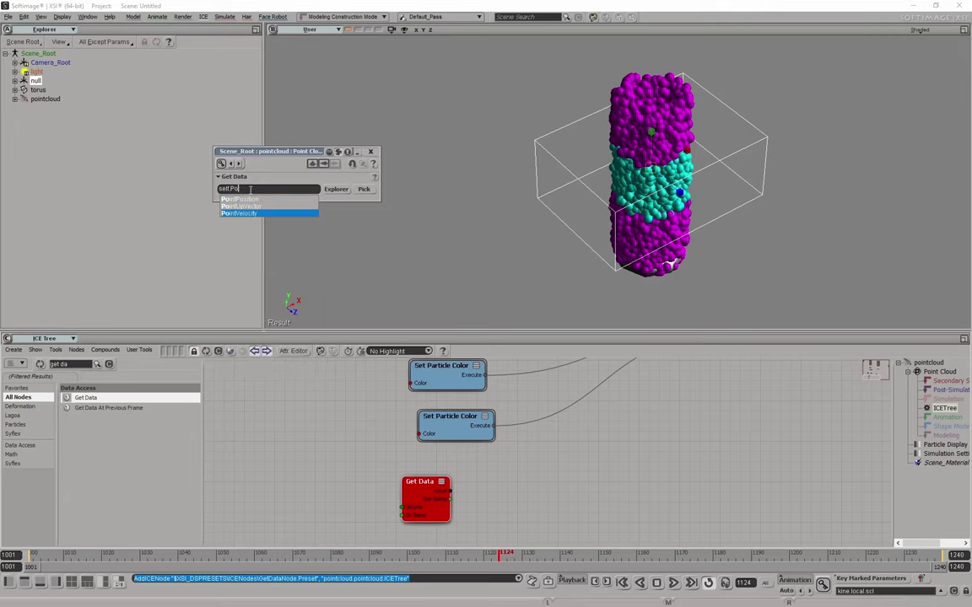
key(Return)
Search the node library for 'add'.
middle_drag(684, 504, 565, 481)
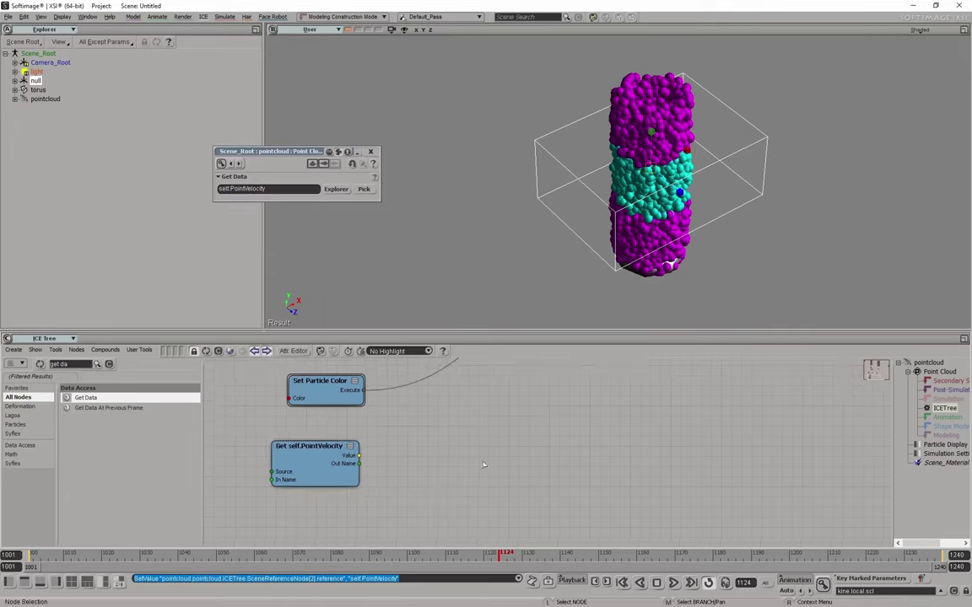
click(80, 364)
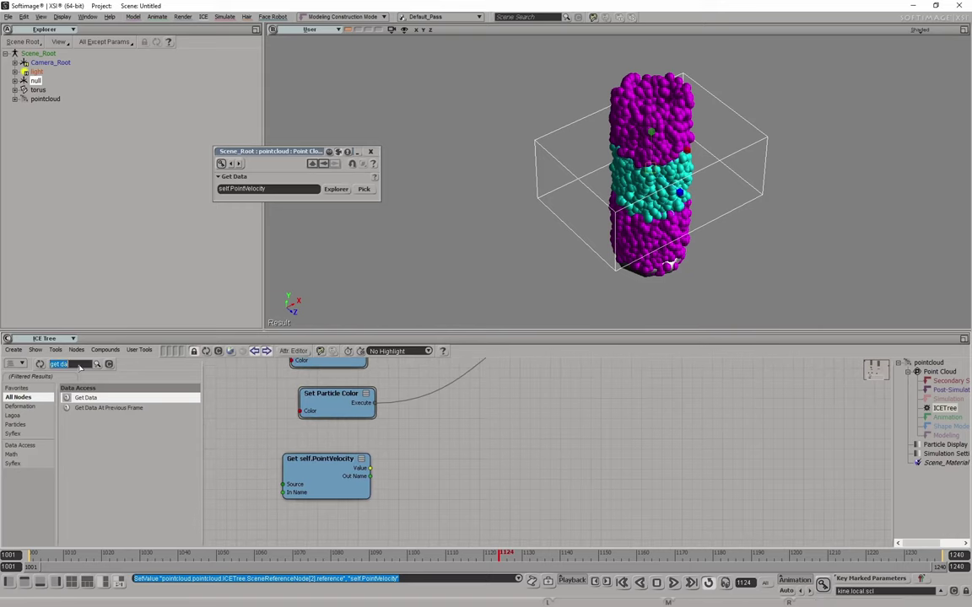
text(add)
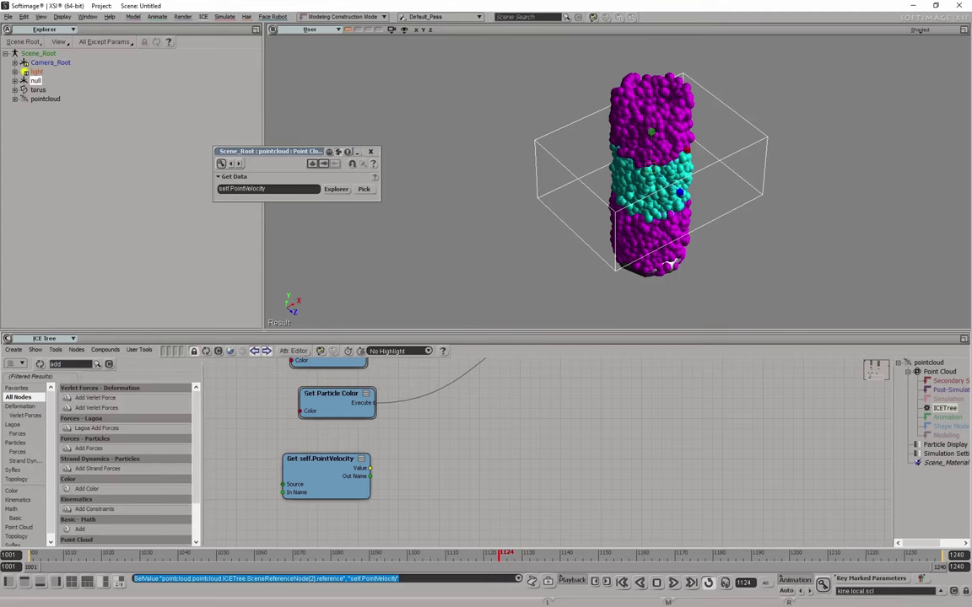
Position the Length node and wire its result into Multiply's Value1.
click(80, 365)
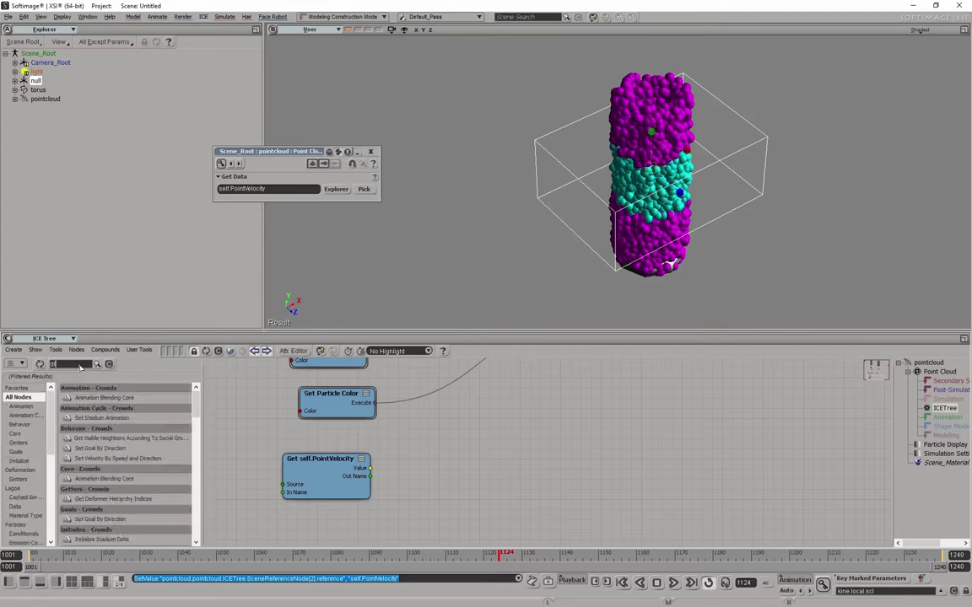
text(lengt)
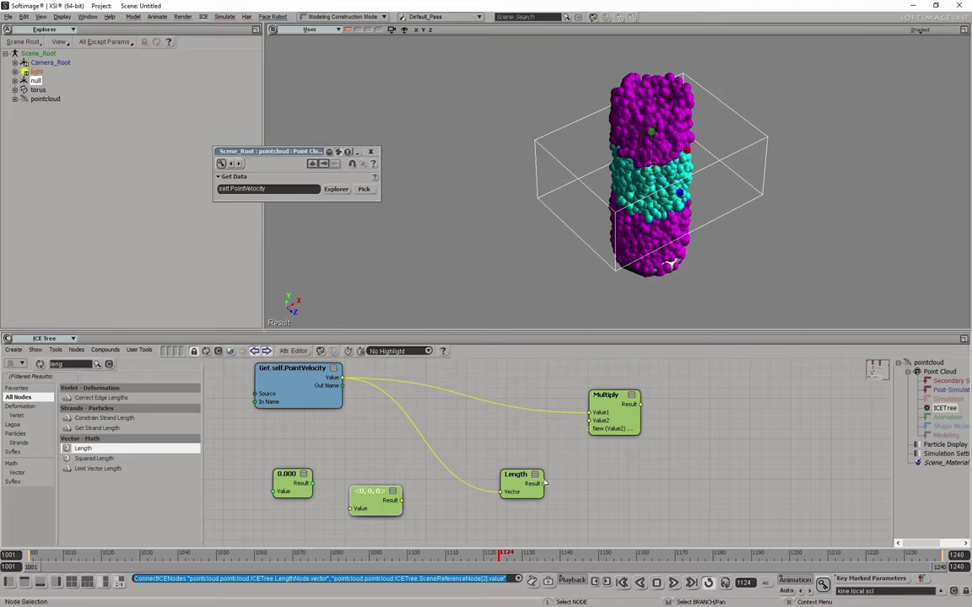
middle_drag(582, 472, 591, 499)
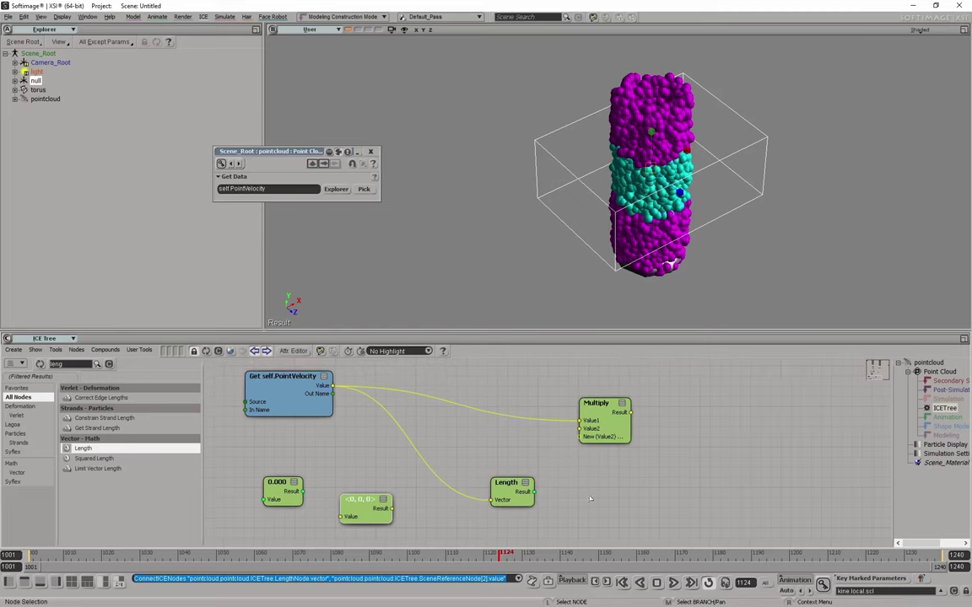
drag(515, 490, 447, 465)
middle_drag(488, 477, 465, 485)
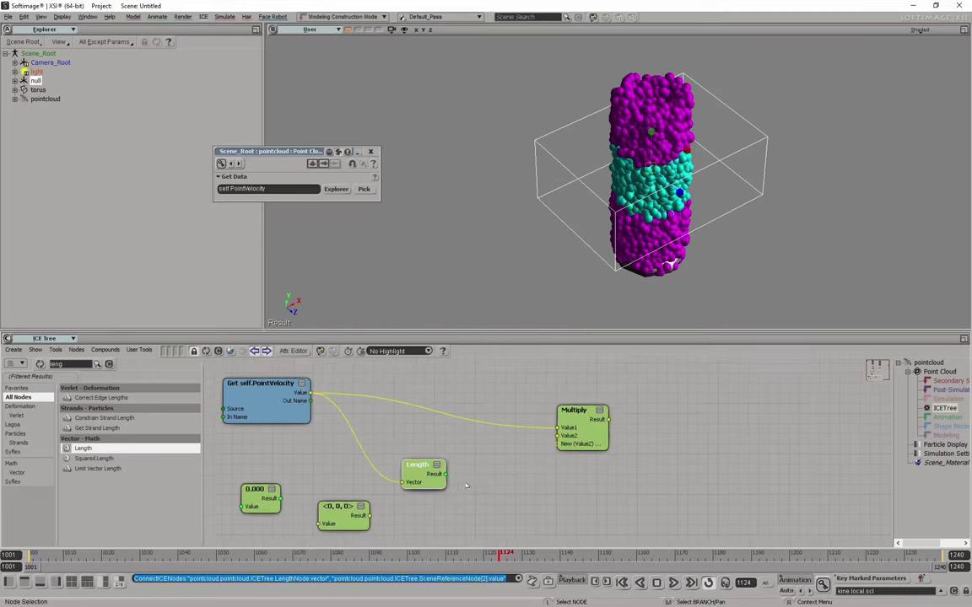
drag(444, 477, 508, 453)
drag(559, 428, 560, 427)
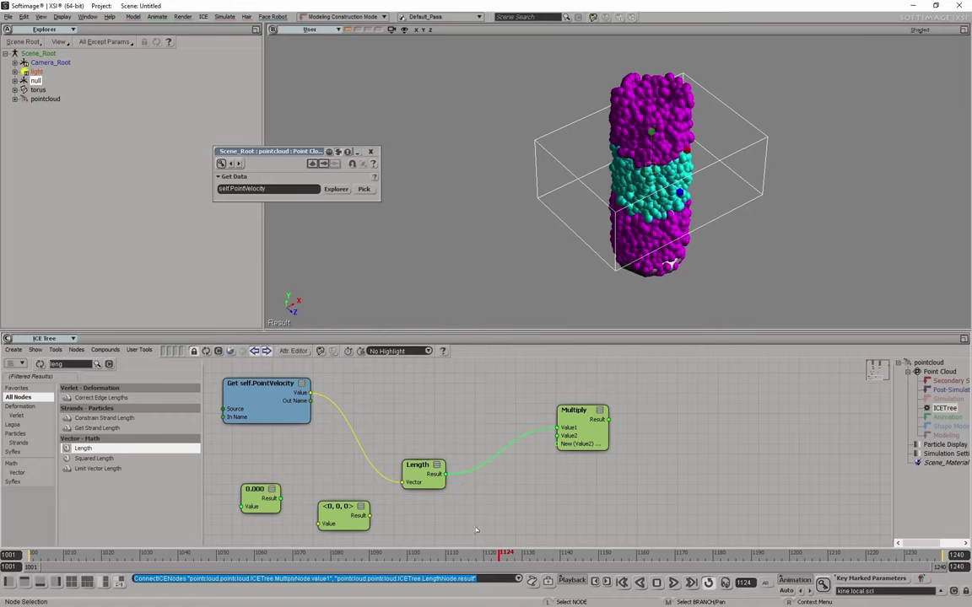
Move the 0.000 scalar beside Length and connect it to Multiply's Value2.
middle_drag(540, 472, 621, 444)
drag(335, 461, 512, 471)
middle_drag(642, 462, 600, 487)
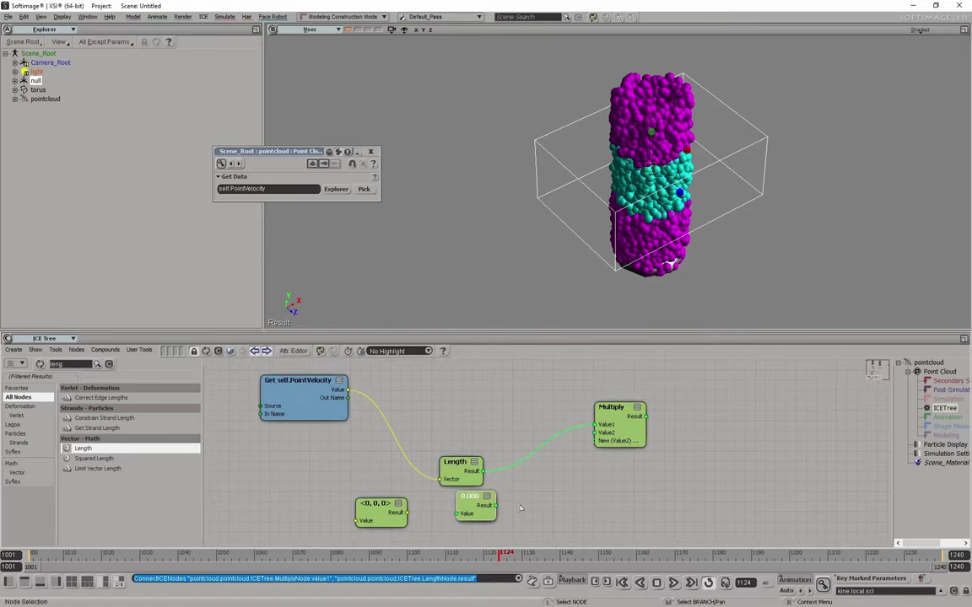
drag(598, 436, 597, 432)
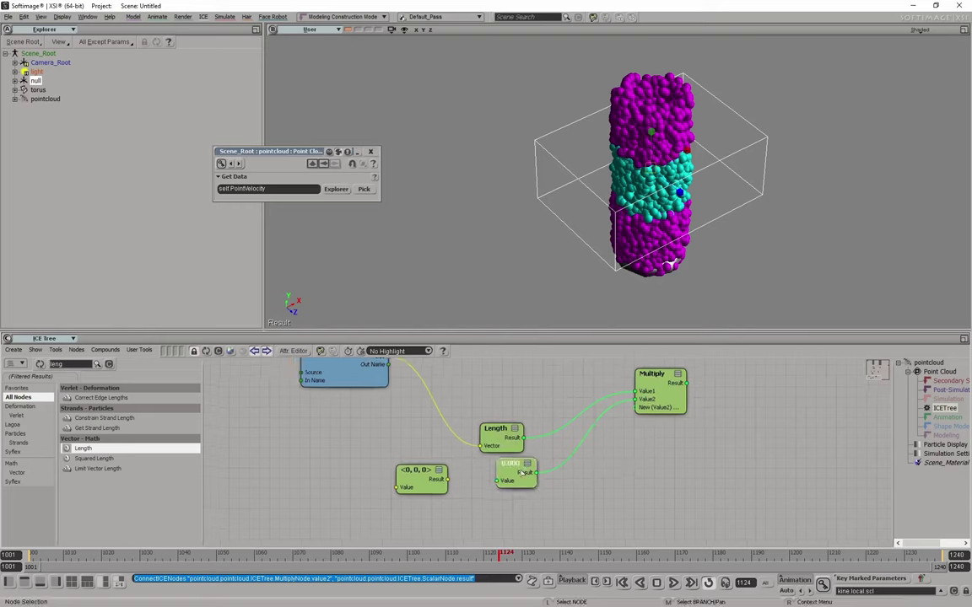
mouse_move(740, 462)
middle_down()
mouse_move(642, 487)
mouse_move(746, 460)
middle_up()
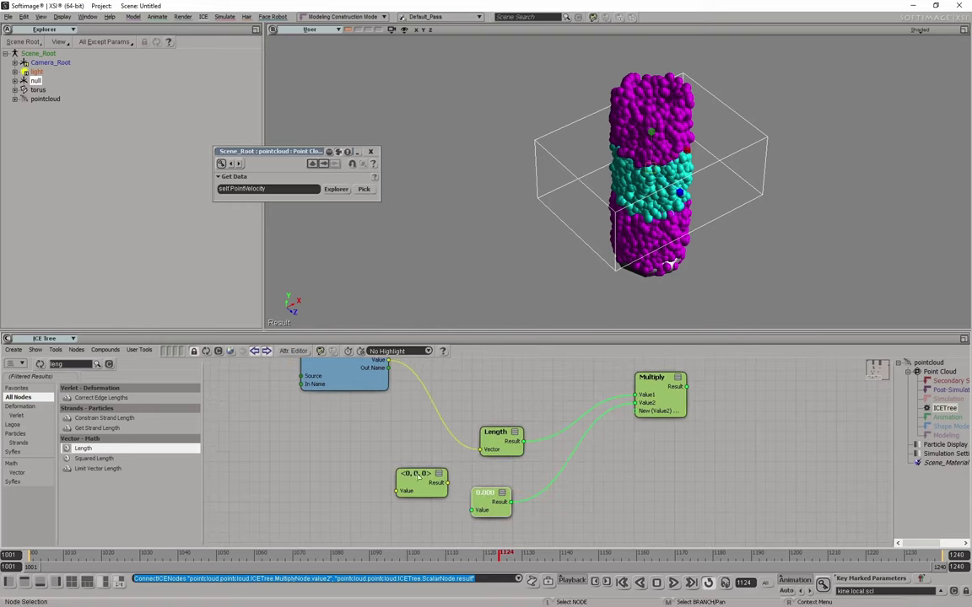
Move the <0,0,0> node lower left and the Length node up beside the Get node.
drag(420, 473, 343, 473)
middle_drag(522, 431, 515, 465)
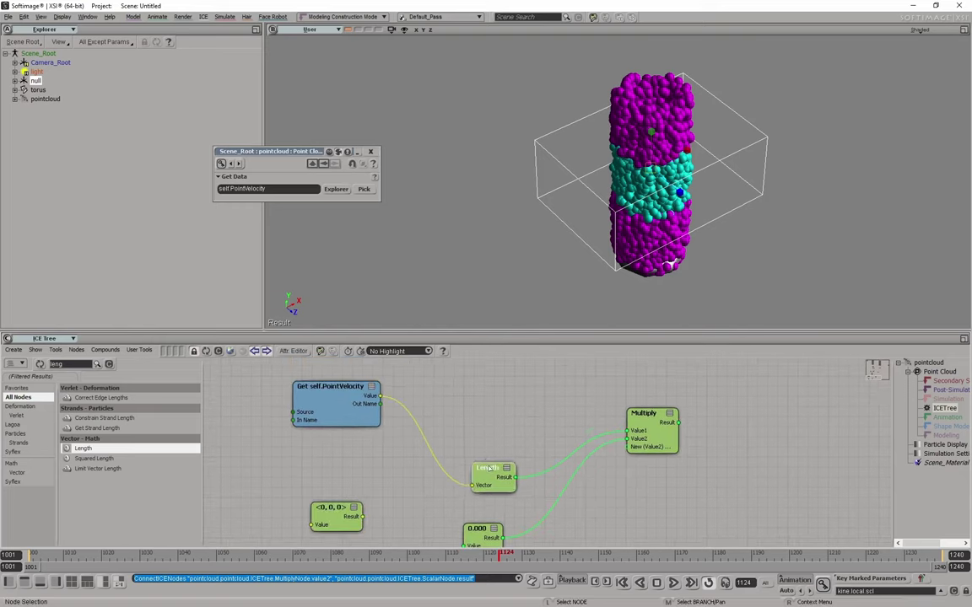
drag(496, 469, 489, 386)
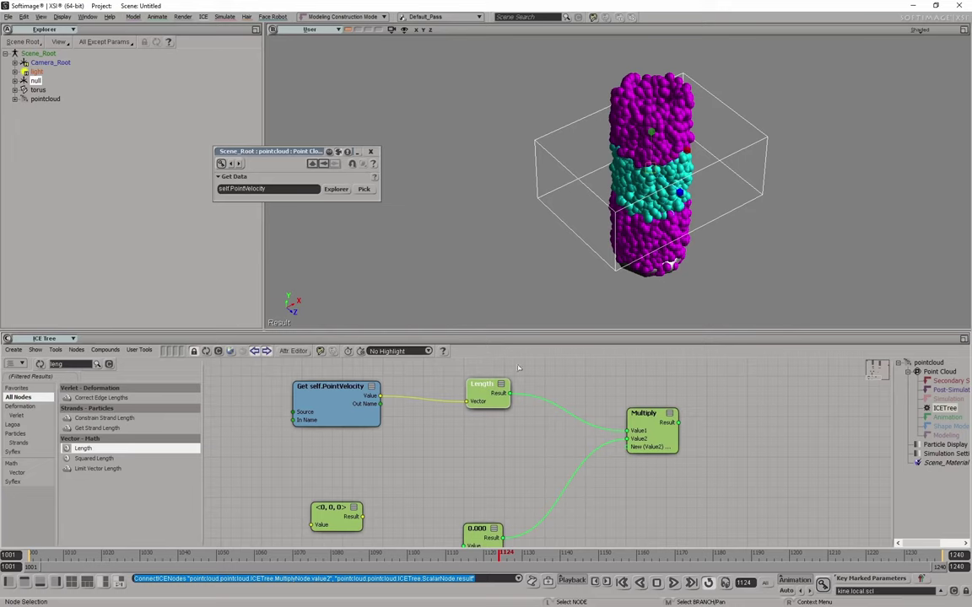
middle_drag(500, 395, 487, 389)
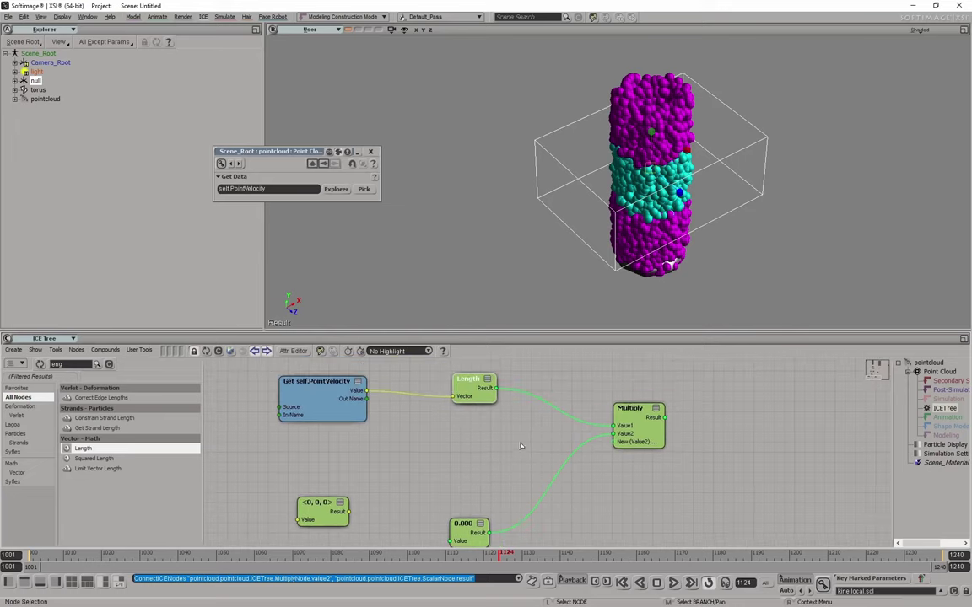
middle_drag(808, 454, 752, 453)
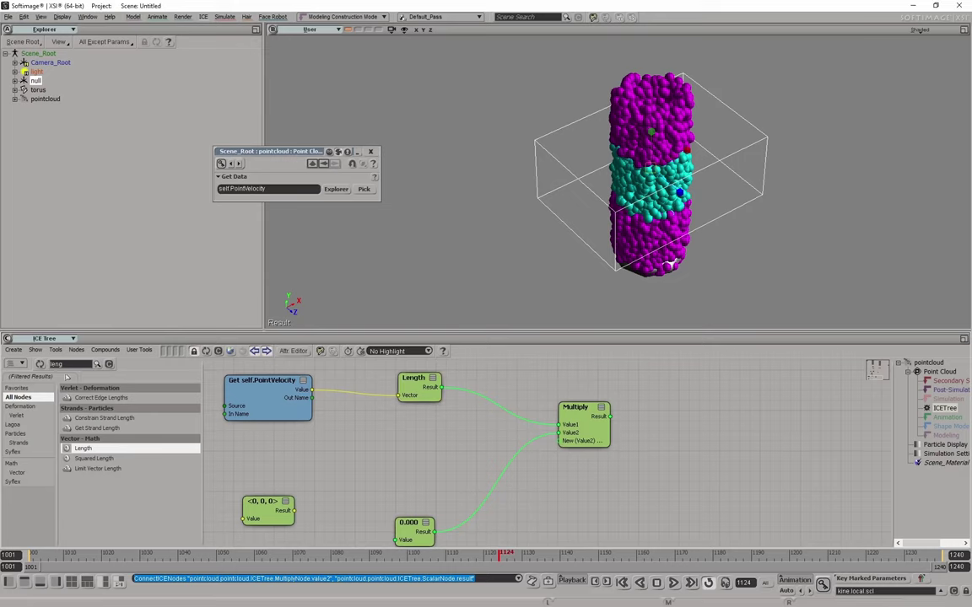
text(get d)
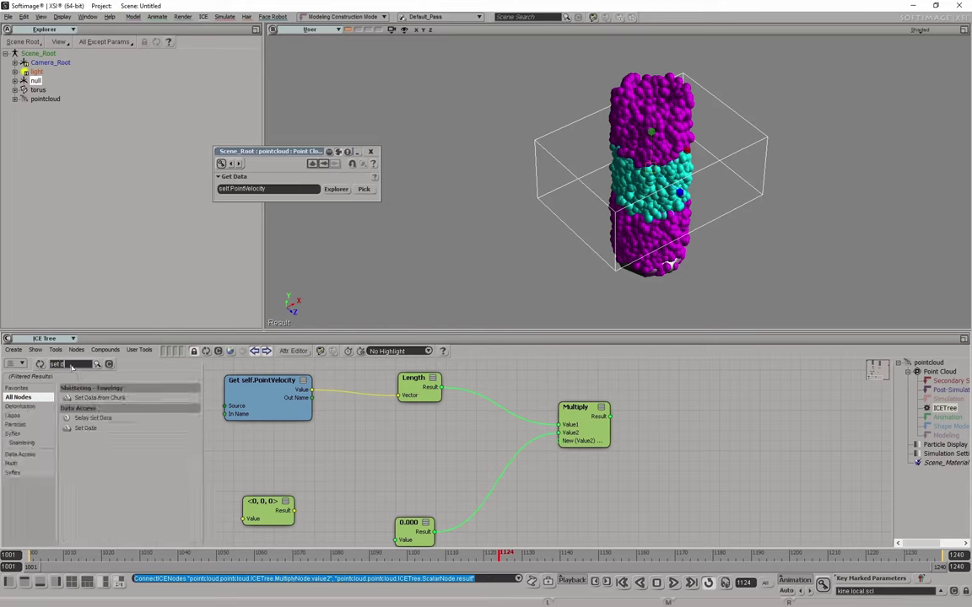
text(at)
Add a Set Data node and wire the Multiply result into it.
key(BackSpace)
drag(88, 429, 784, 442)
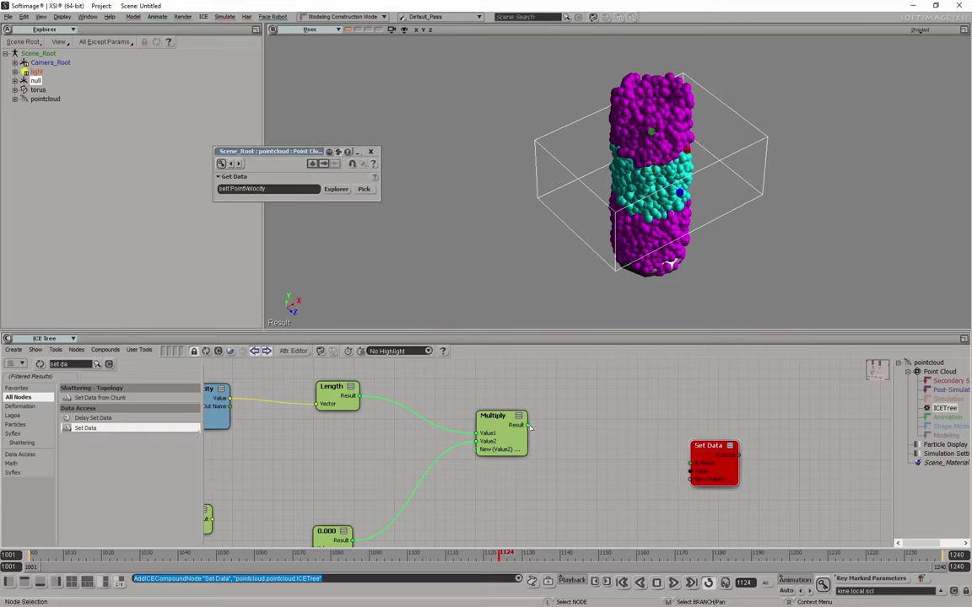
drag(528, 428, 700, 474)
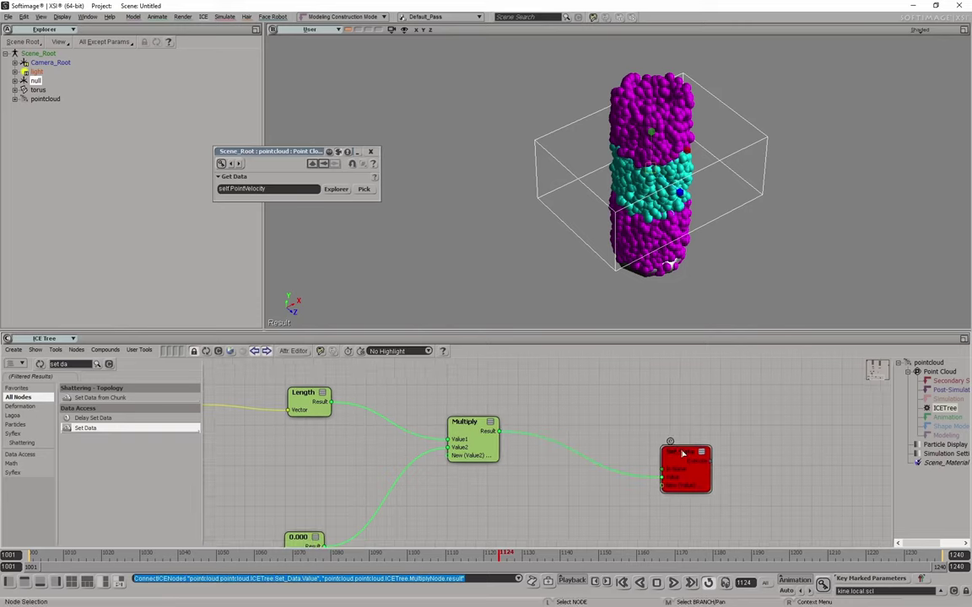
Edit the Set Data reference field, entering self.PointVelocity.
click(336, 189)
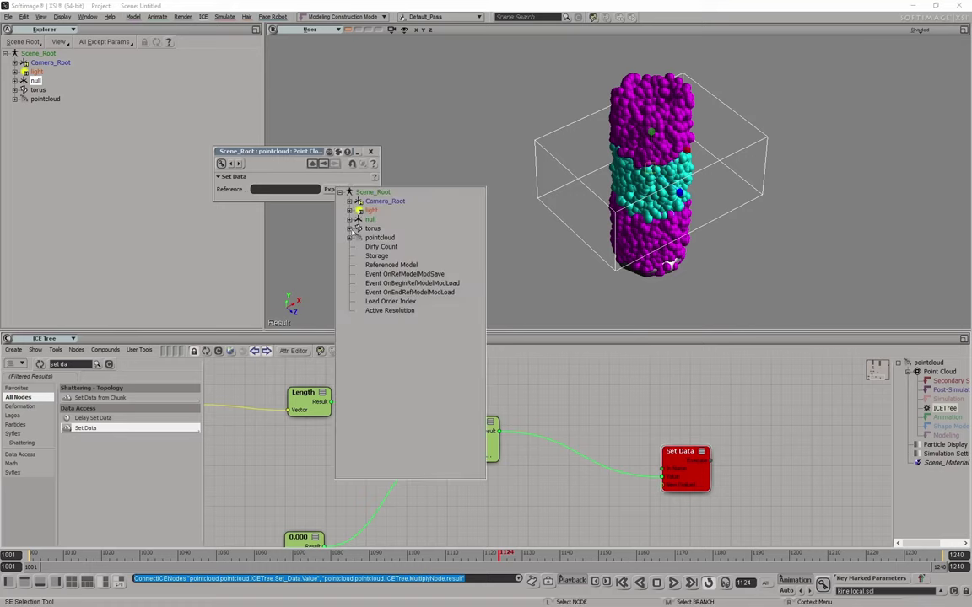
click(351, 228)
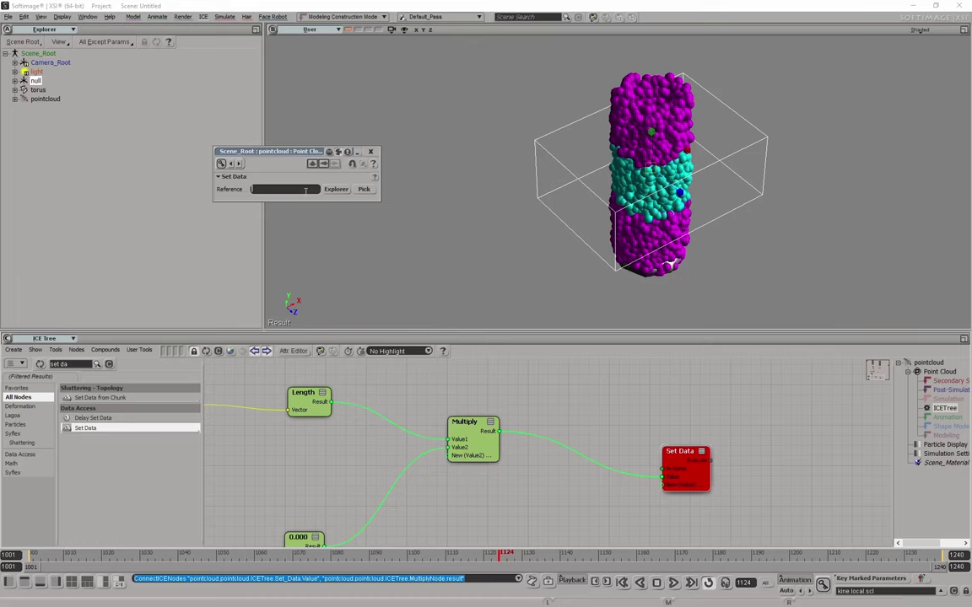
text(self)
text(.Po)
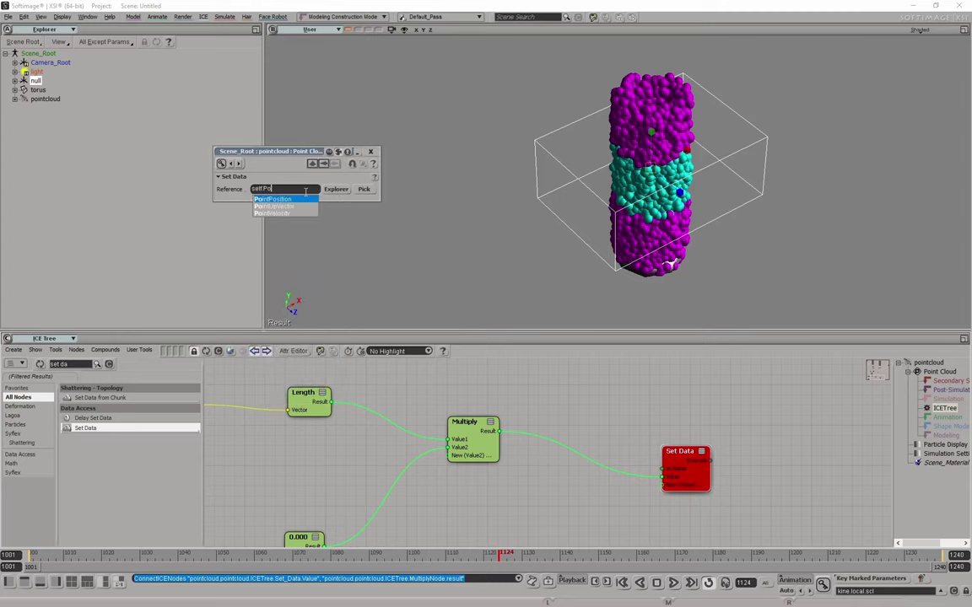
text(intV)
key(Return)
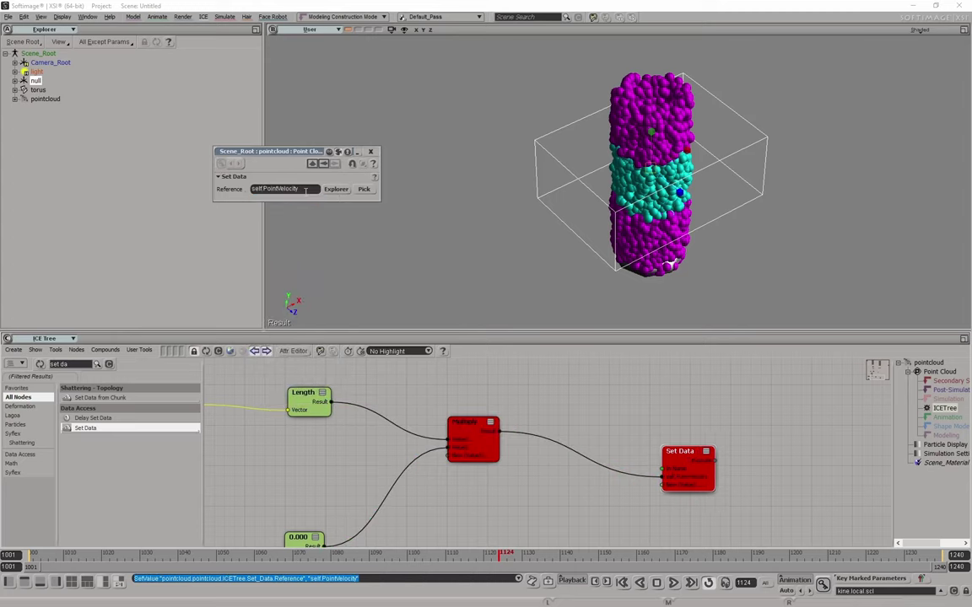
key(ctrl+BackSpace)
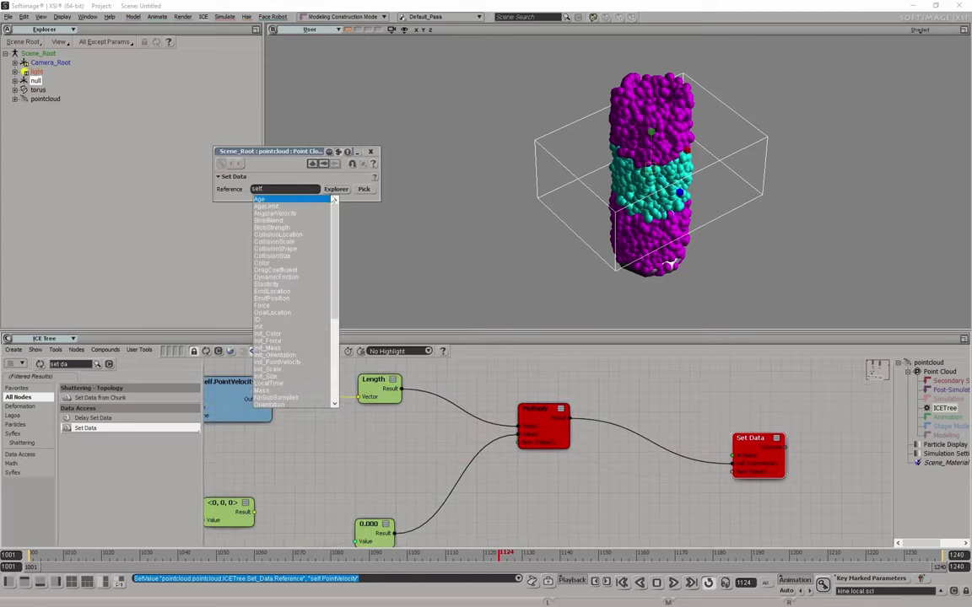
key(Escape)
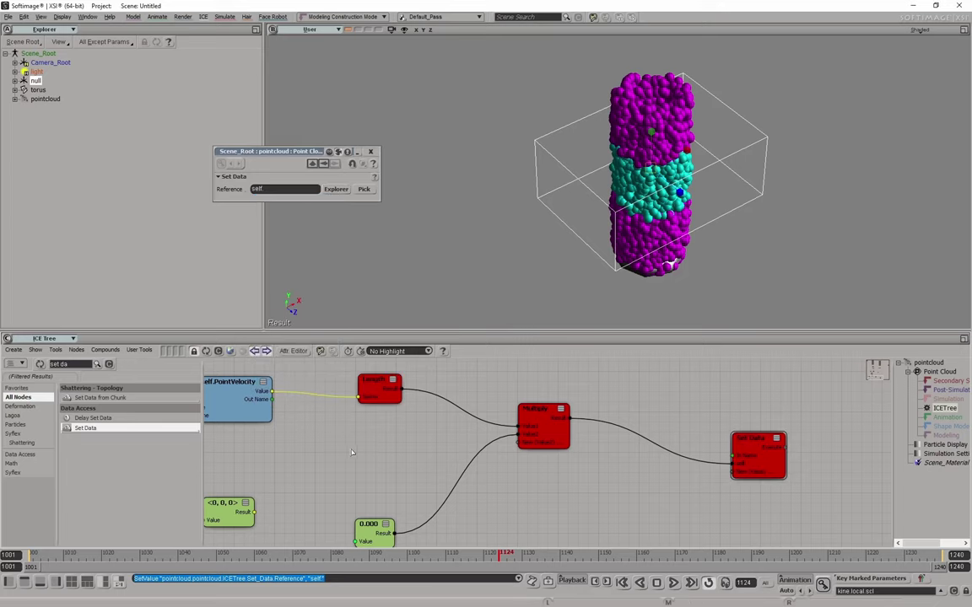
middle_drag(346, 422, 419, 443)
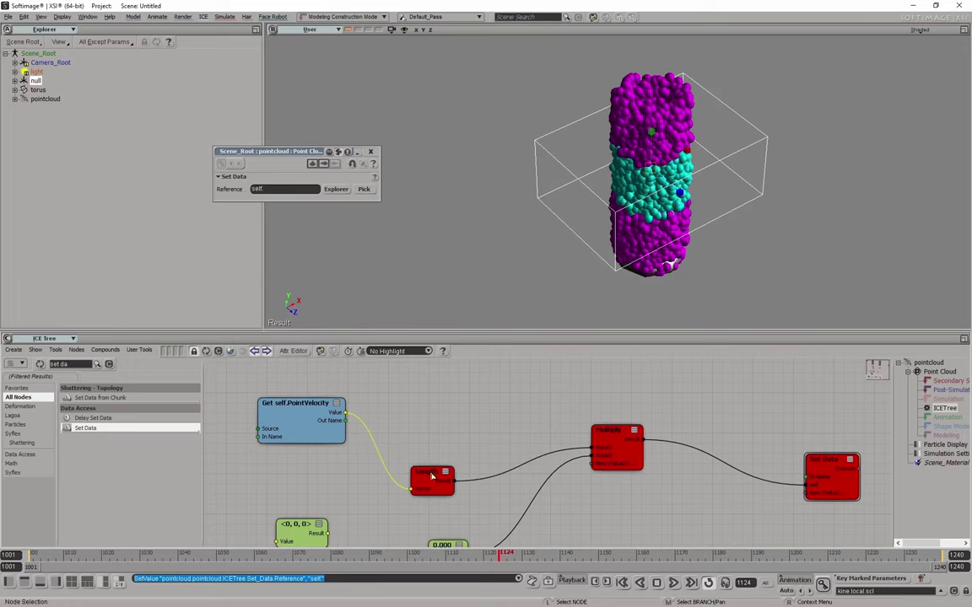
Detach the Length output from Multiply and try wiring the velocity directly.
drag(432, 477, 376, 490)
mouse_move(345, 414)
mouse_down()
mouse_move(607, 438)
mouse_move(447, 472)
mouse_move(329, 434)
mouse_move(579, 457)
mouse_up()
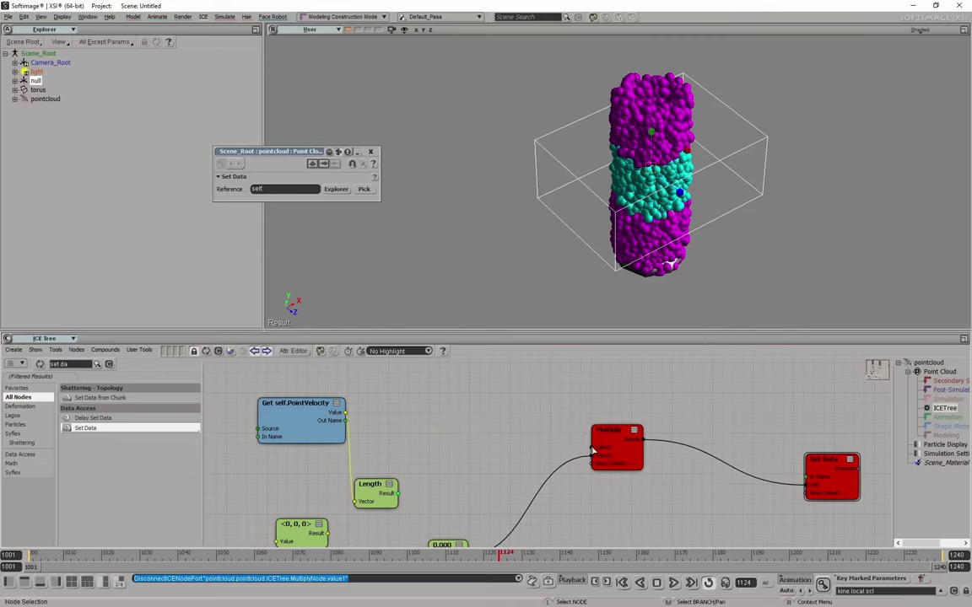
drag(345, 421, 457, 427)
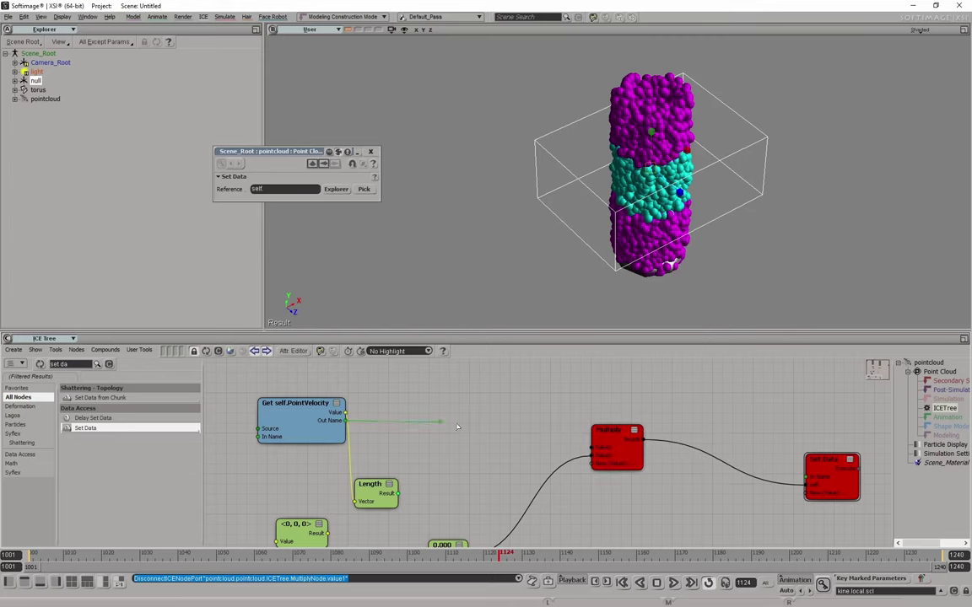
drag(582, 449, 589, 453)
middle_drag(323, 445, 333, 434)
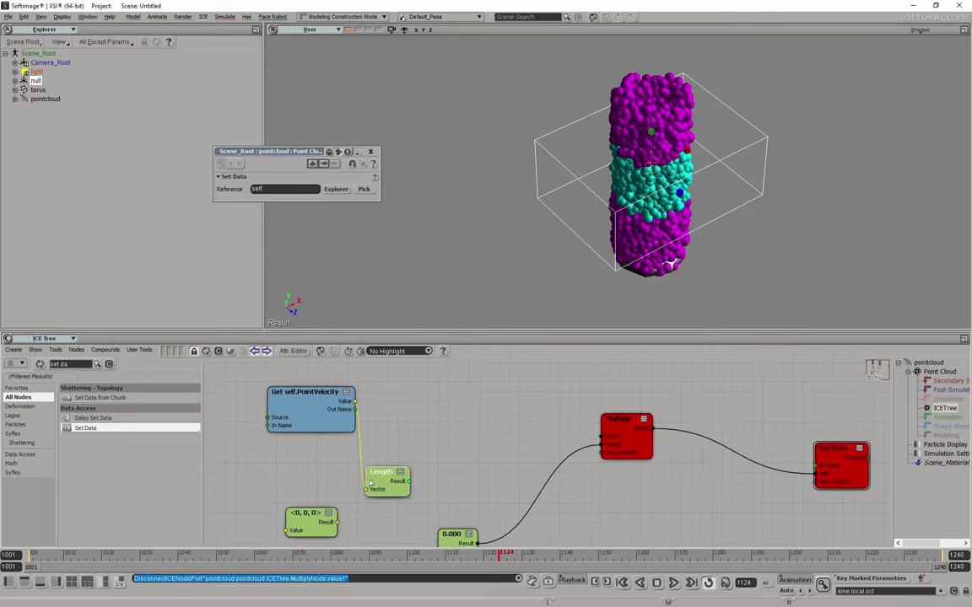
middle_drag(498, 455, 482, 422)
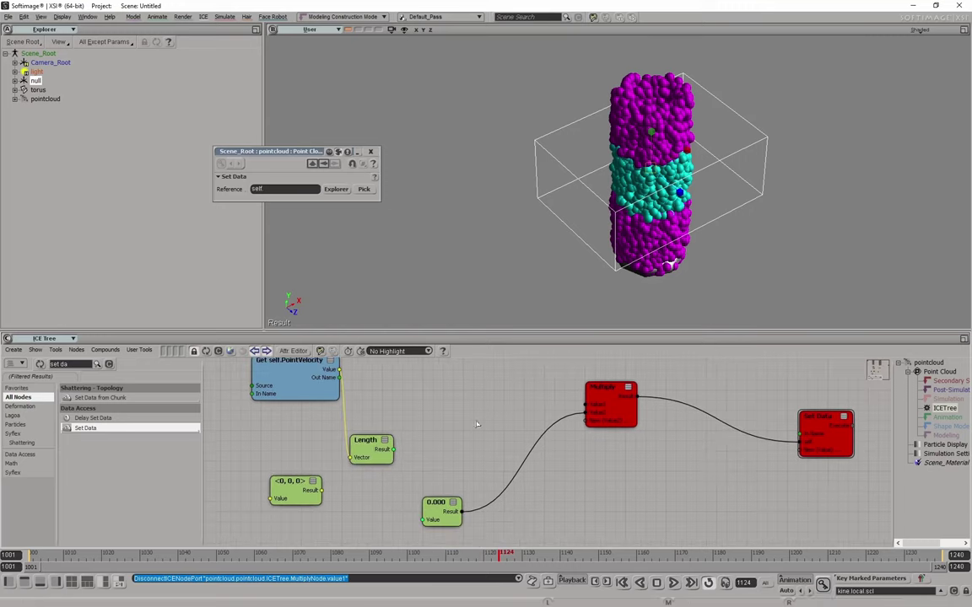
Delete the Length node and disconnect the Set Data and 0.000 wires from Multiply.
key(Delete)
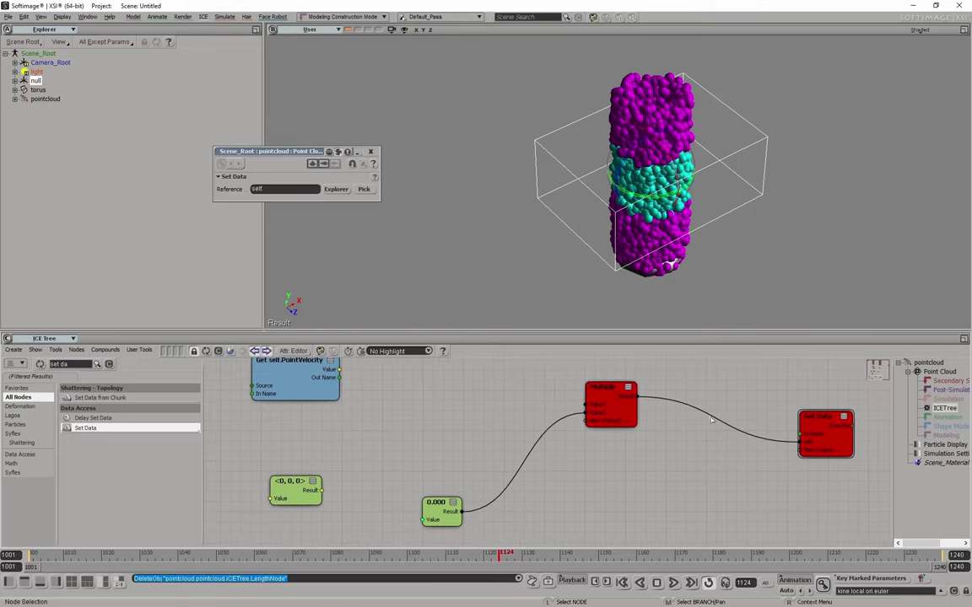
drag(789, 445, 776, 438)
middle_drag(379, 390, 389, 414)
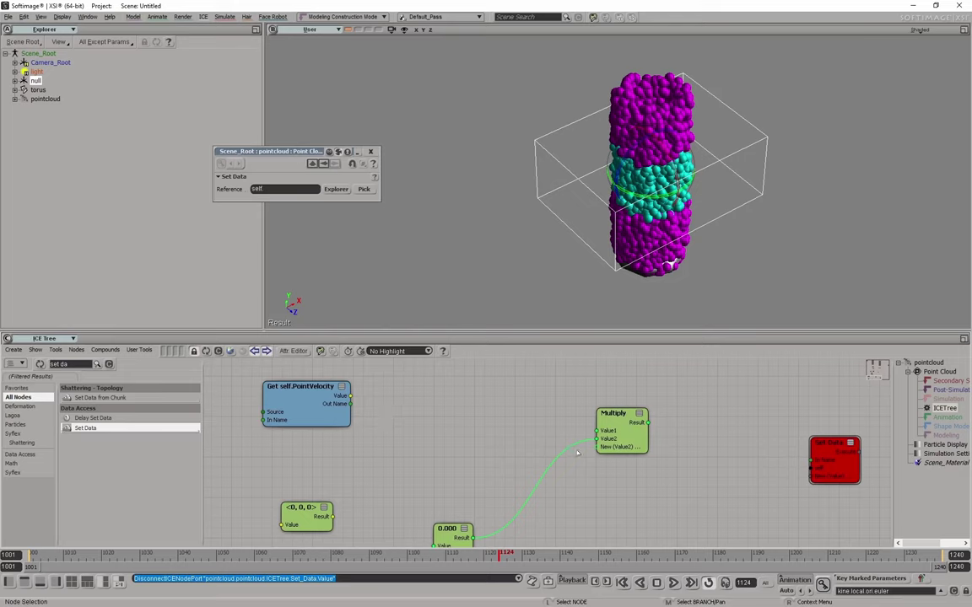
drag(577, 453, 494, 455)
Connect PointVelocity to Multiply's Value1 and the <0,0,0> vector to Value2.
drag(350, 397, 625, 433)
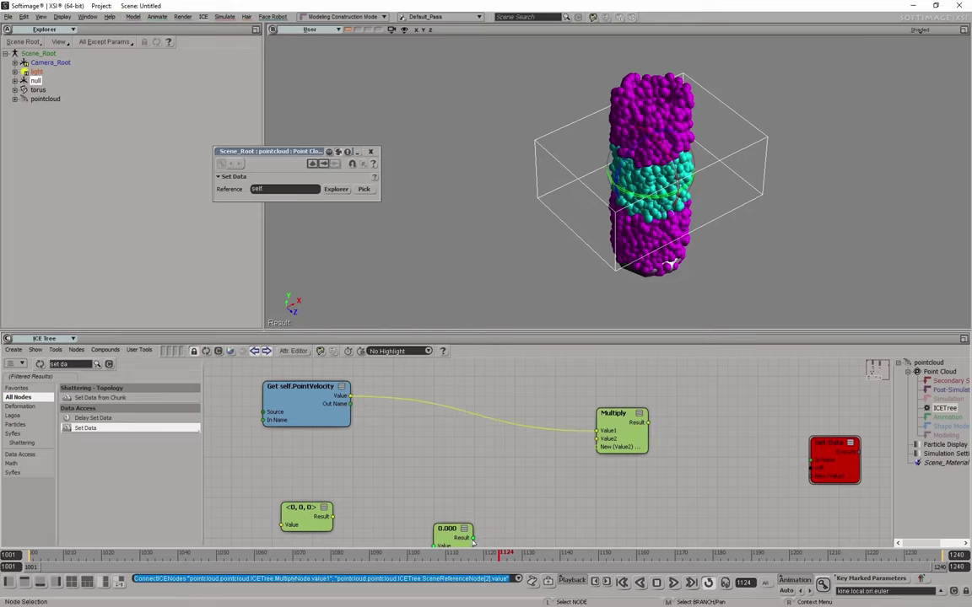
drag(473, 544, 604, 453)
scroll(506, 512, down, 1)
drag(469, 516, 599, 419)
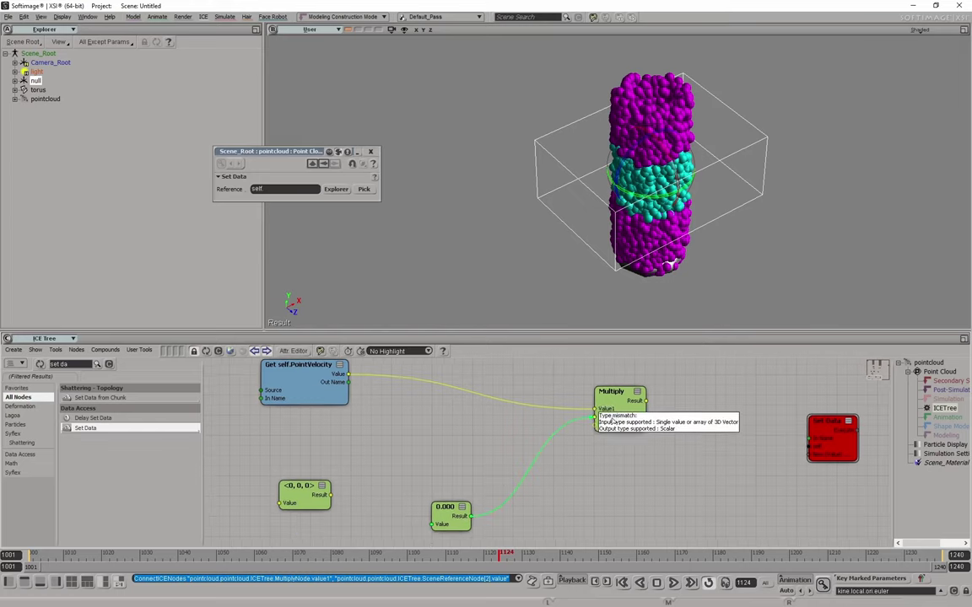
drag(341, 494, 606, 416)
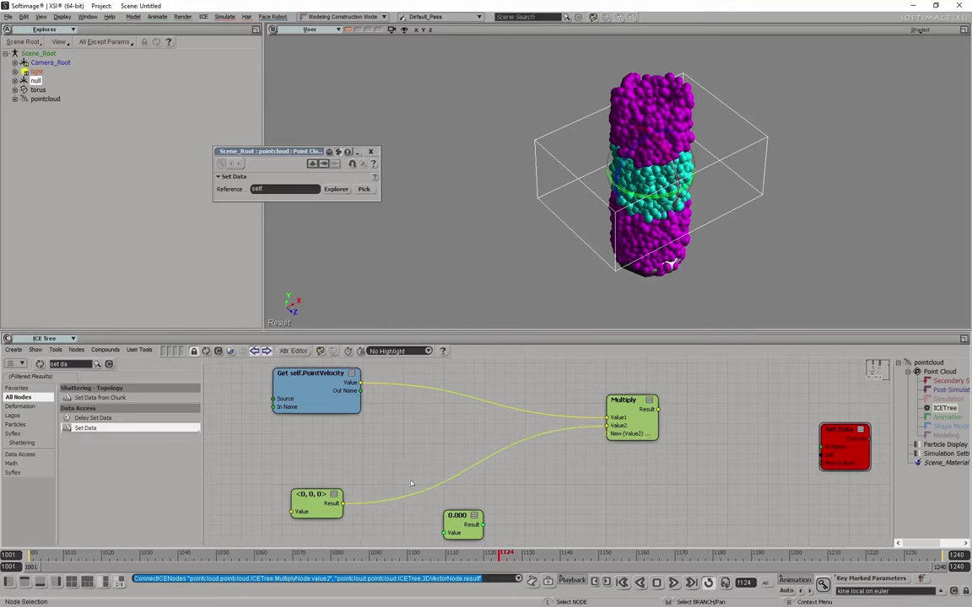
scroll(414, 476, down, 2)
scroll(388, 491, up, 2)
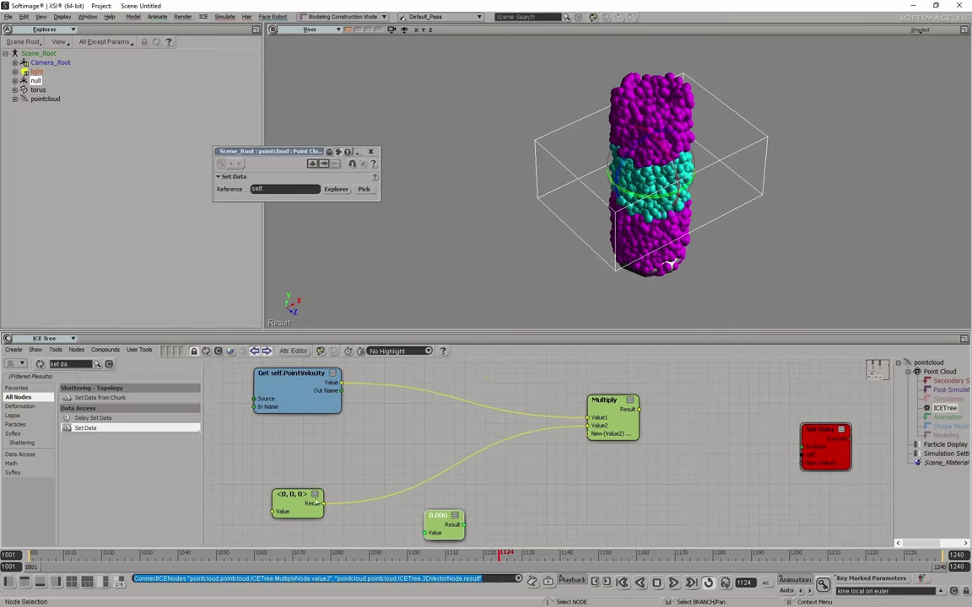
scroll(498, 449, right, 3)
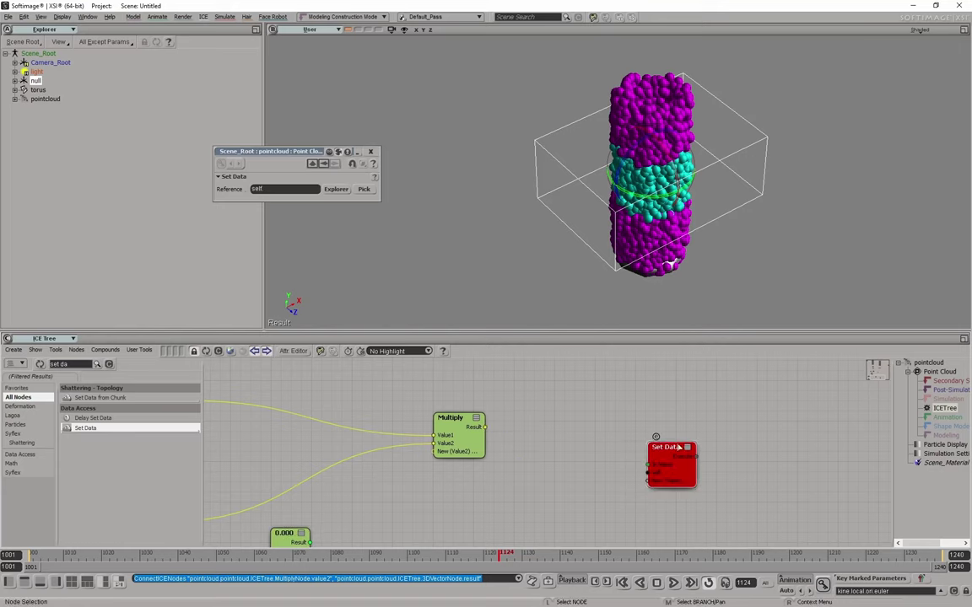
Set the Set Data reference to self.PointVelocity.
click(297, 190)
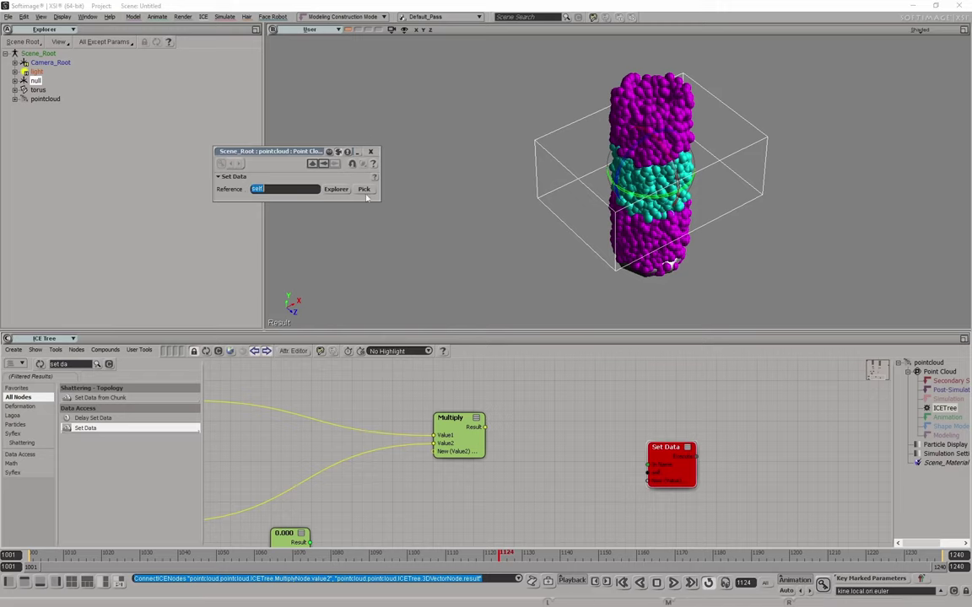
text(Po)
text(int)
key(Down)
key(Down)
key(Return)
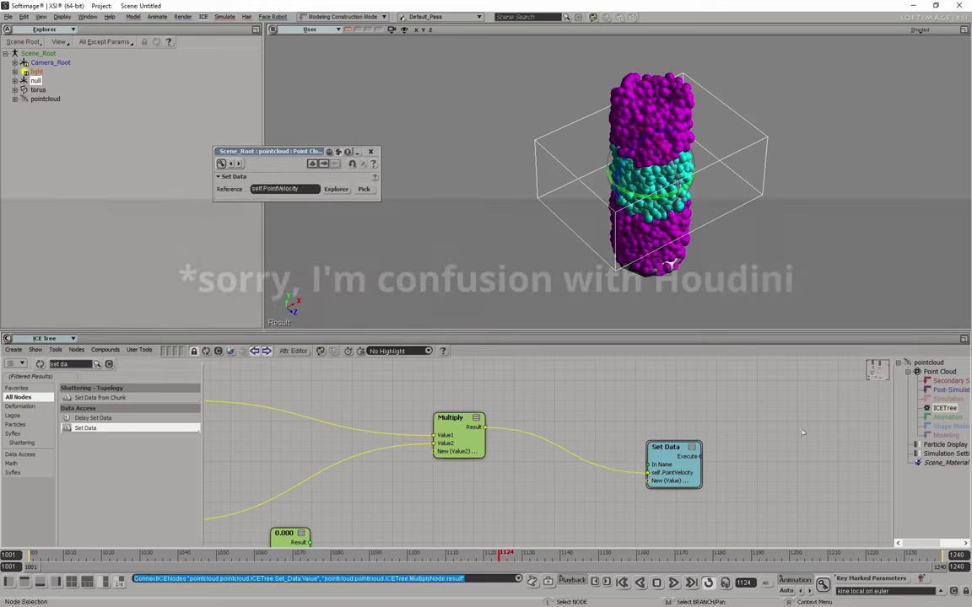
Delete the unused 0.000 scalar and duplicate the If node, placing the copy below.
key(a)
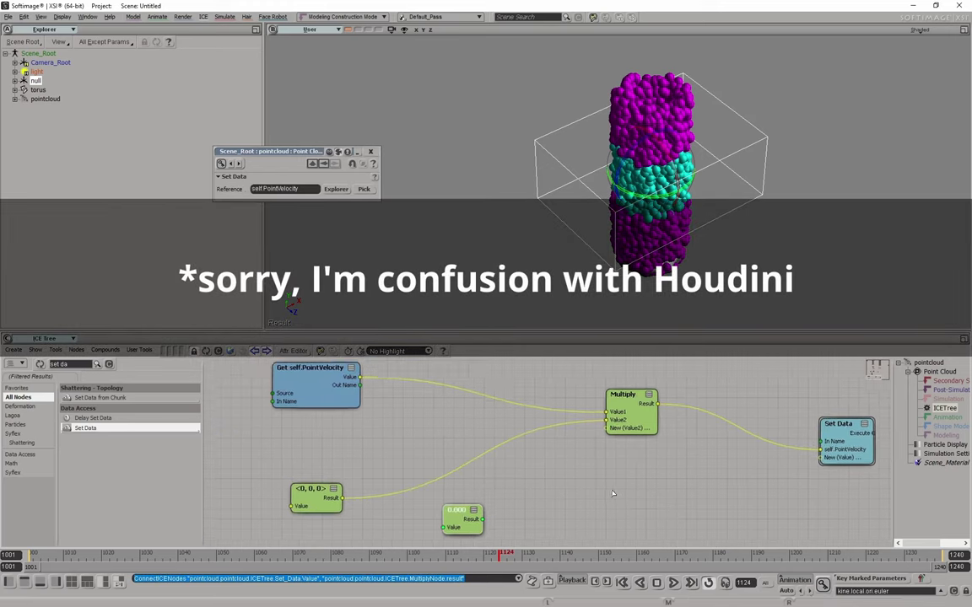
click(479, 514)
key(Delete)
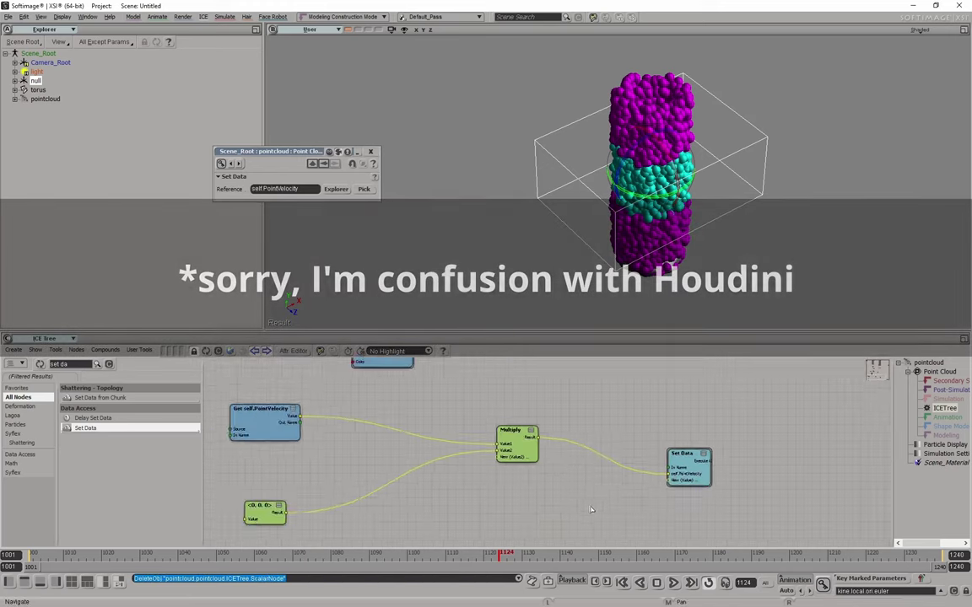
scroll(574, 472, down, 3)
scroll(527, 413, up, 3)
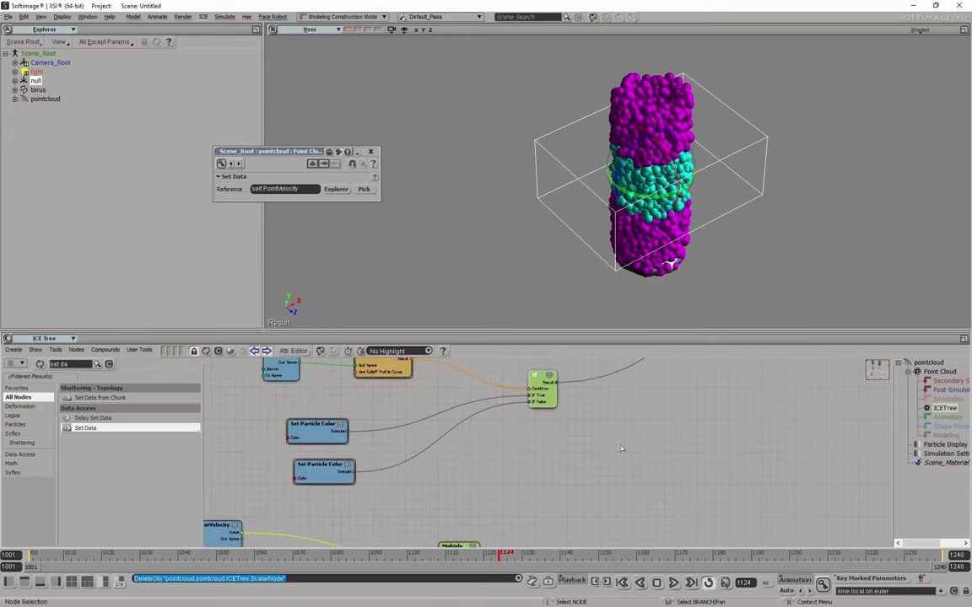
key(ctrl+d)
middle_drag(518, 540, 577, 500)
Connect Test Inside Null's Result to the second If node's Condition.
scroll(590, 498, up, 2)
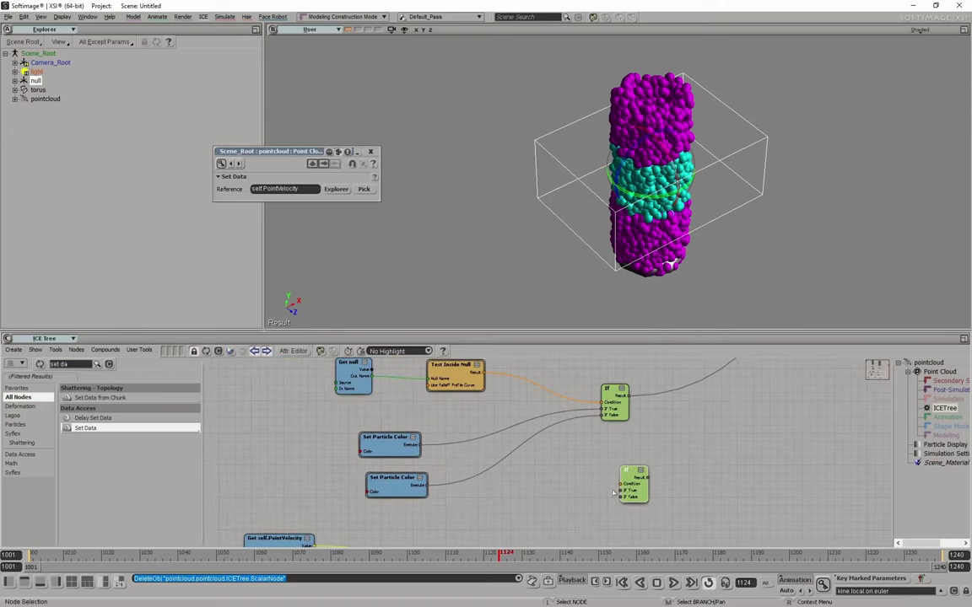
drag(487, 371, 489, 377)
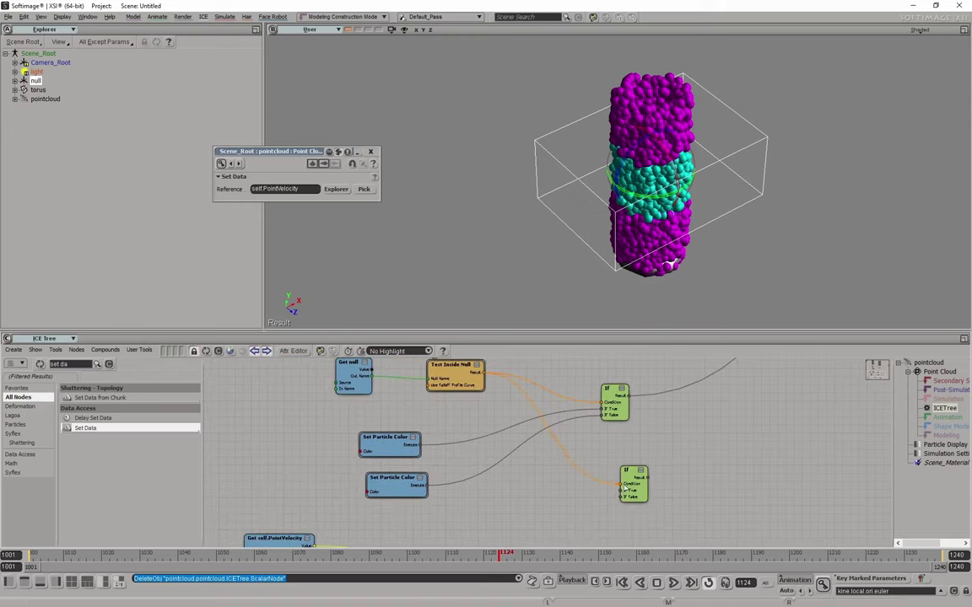
drag(622, 486, 624, 487)
Move Set Data next to the lower If and wire its Execute into If True.
middle_drag(685, 490, 485, 428)
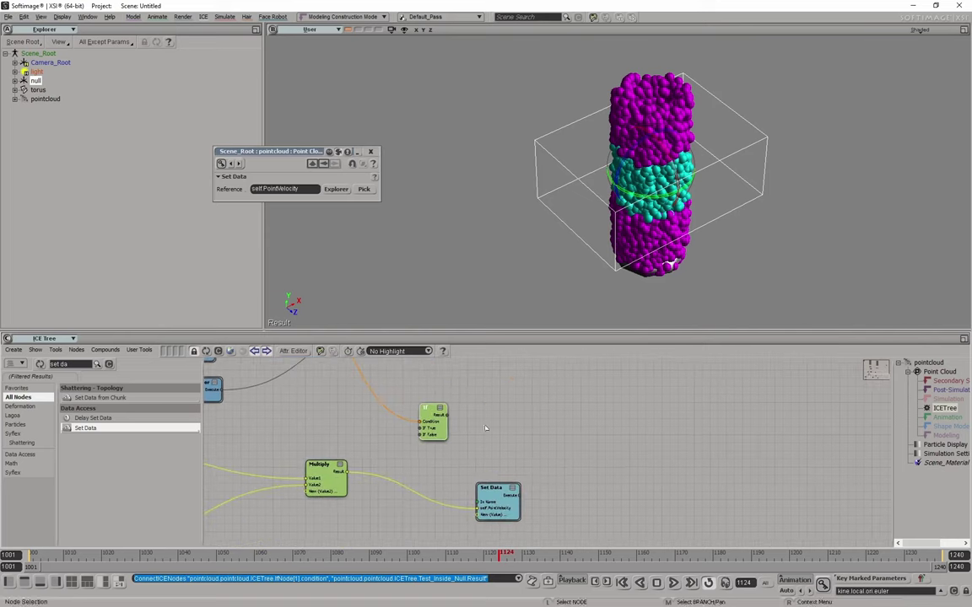
drag(433, 413, 607, 409)
scroll(567, 449, up, 1)
middle_drag(467, 487, 412, 505)
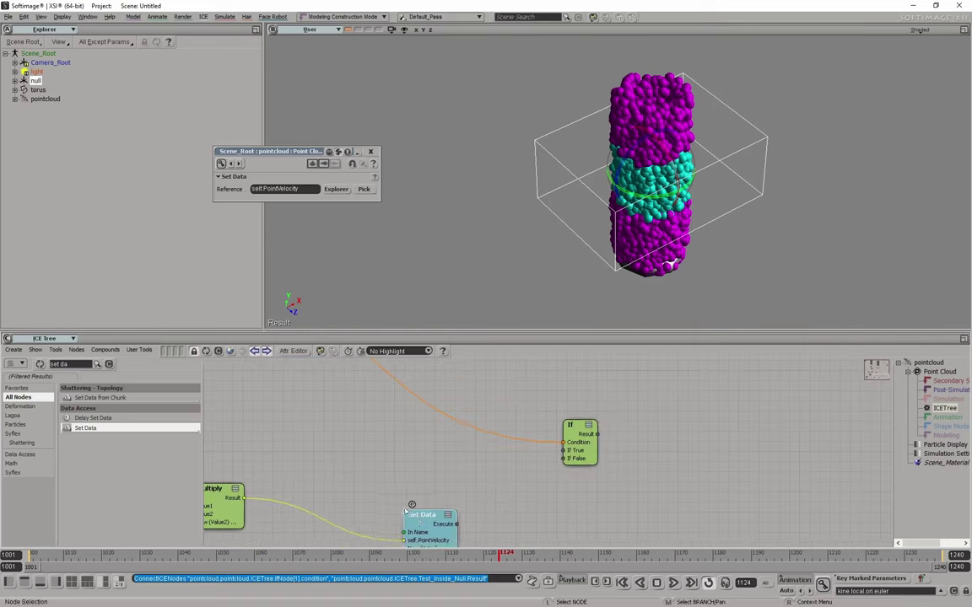
drag(405, 510, 313, 489)
middle_drag(465, 497, 877, 417)
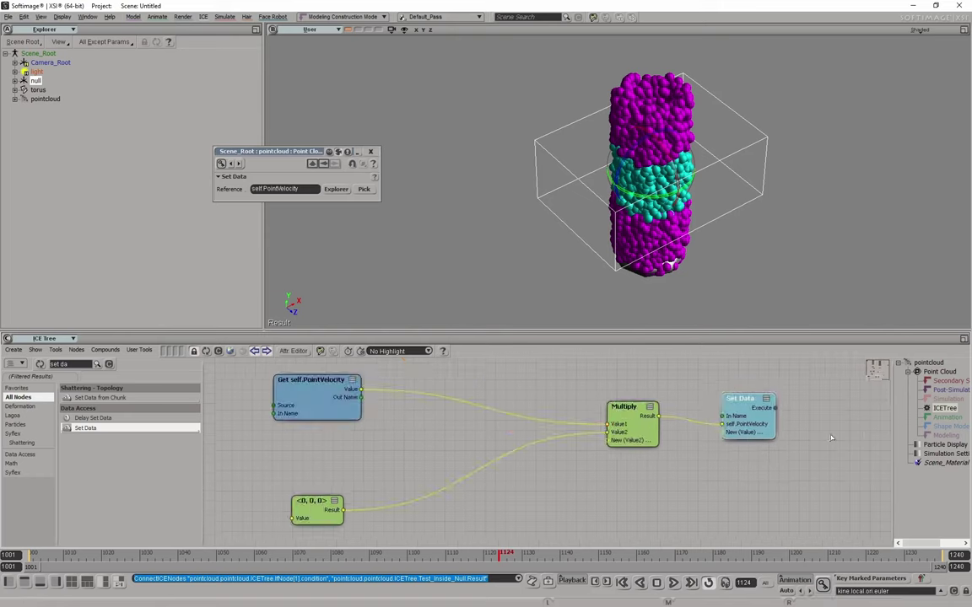
middle_drag(654, 386, 608, 413)
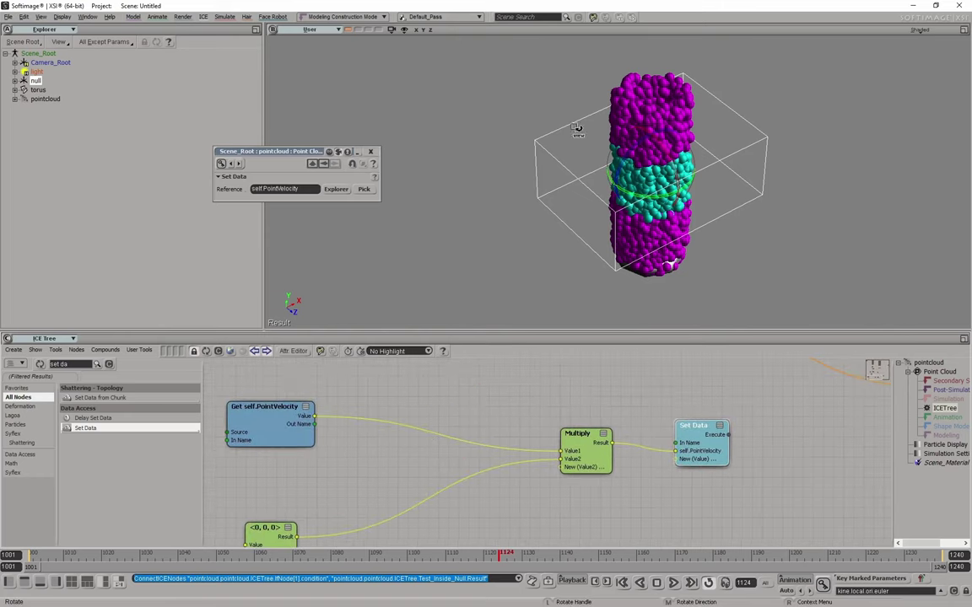
middle_drag(856, 437, 531, 487)
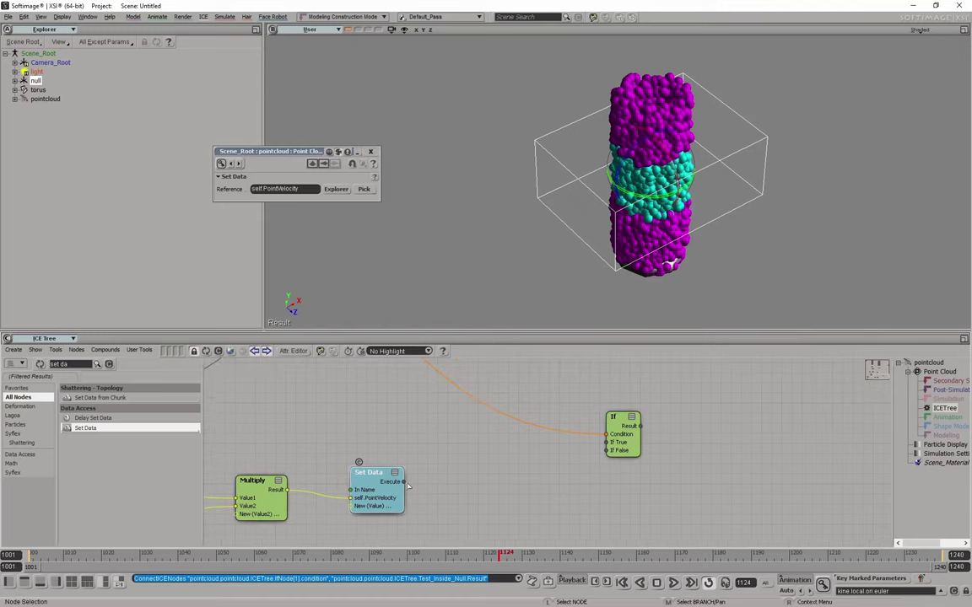
drag(406, 483, 624, 445)
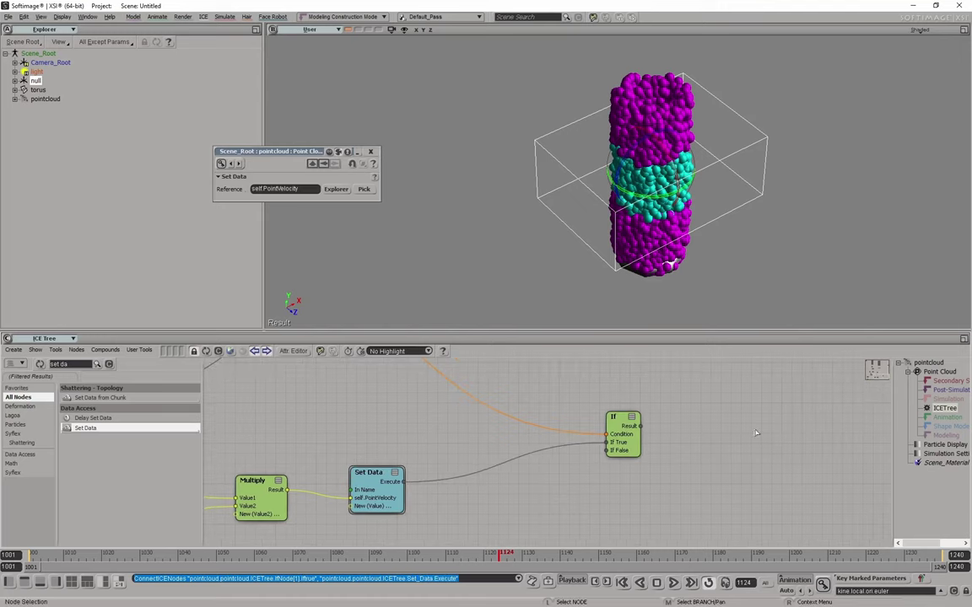
mouse_move(634, 453)
middle_down()
mouse_move(447, 523)
mouse_move(520, 477)
middle_up()
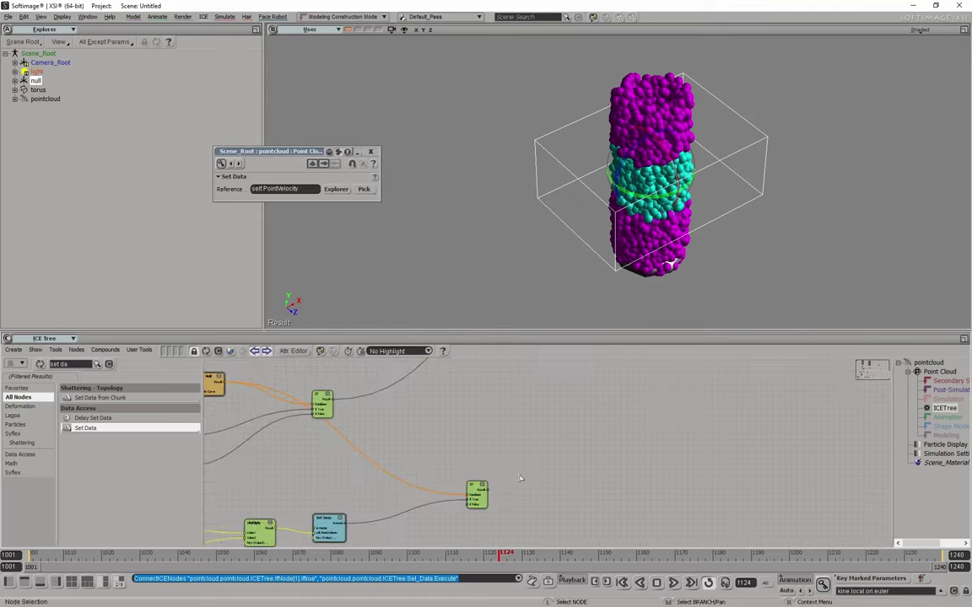
Plug the lower If's Result into a new ICETree root port.
scroll(557, 447, up, 2)
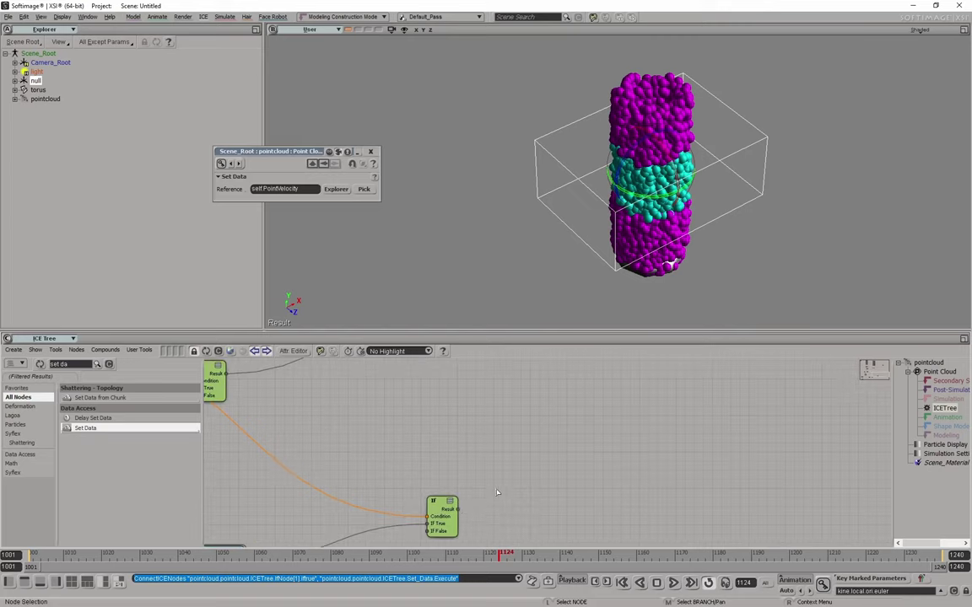
mouse_move(462, 512)
mouse_down()
mouse_move(532, 476)
mouse_move(541, 384)
mouse_up()
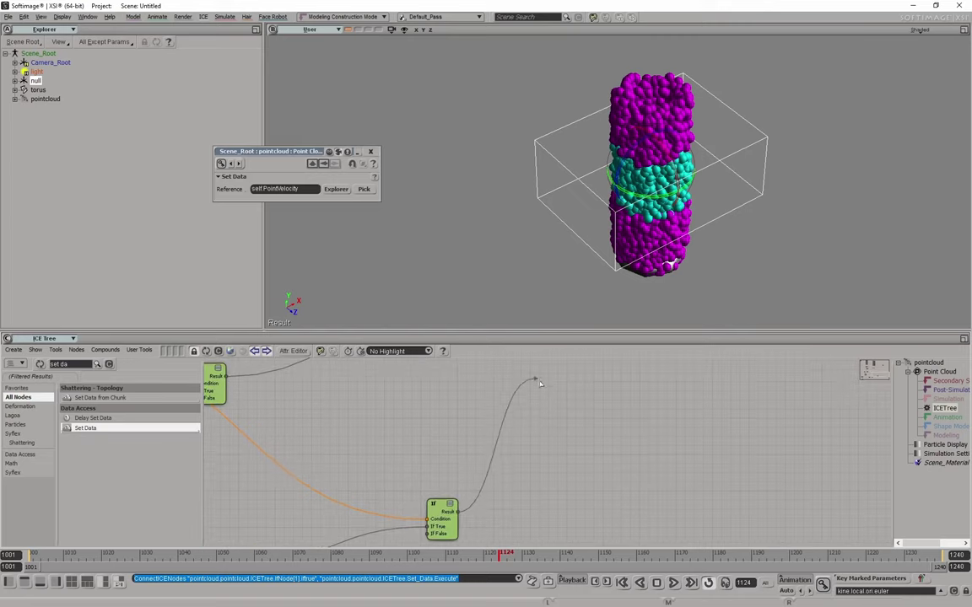
drag(557, 469, 557, 469)
scroll(522, 469, down, 2)
scroll(523, 469, down, 2)
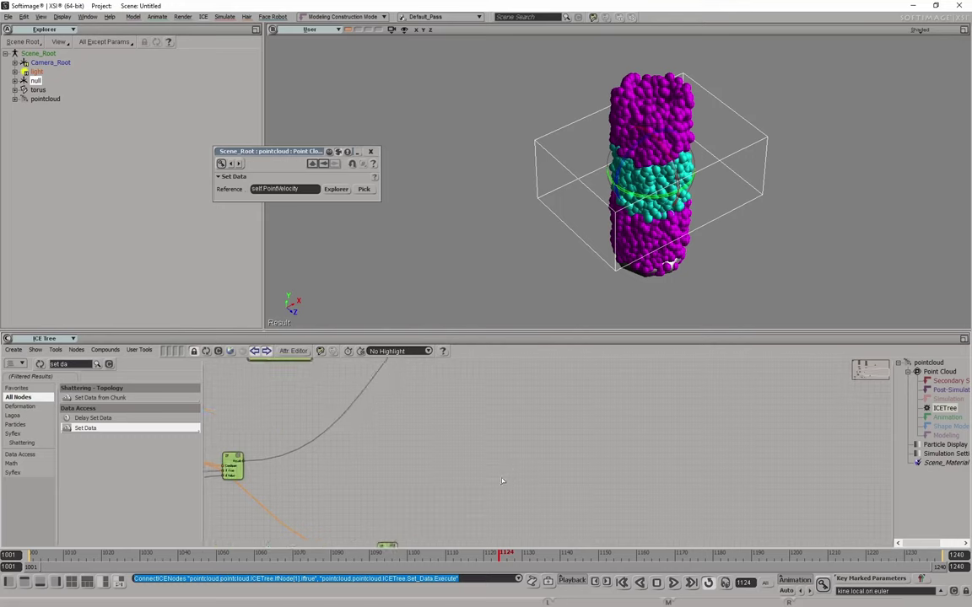
scroll(523, 469, down, 2)
scroll(523, 470, up, 2)
scroll(524, 472, down, 2)
scroll(519, 477, up, 2)
scroll(507, 504, down, 2)
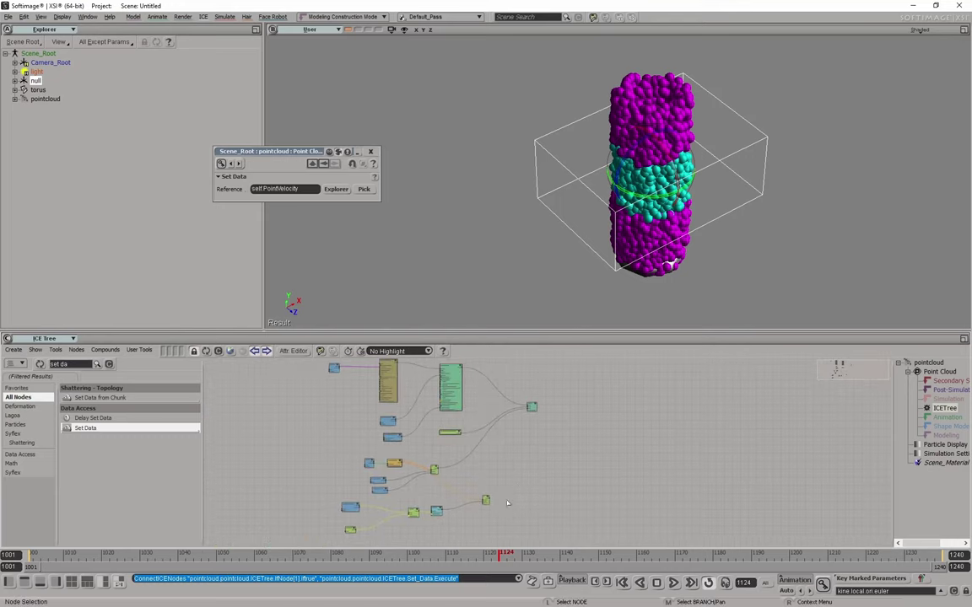
scroll(485, 494, up, 3)
scroll(472, 472, up, 2)
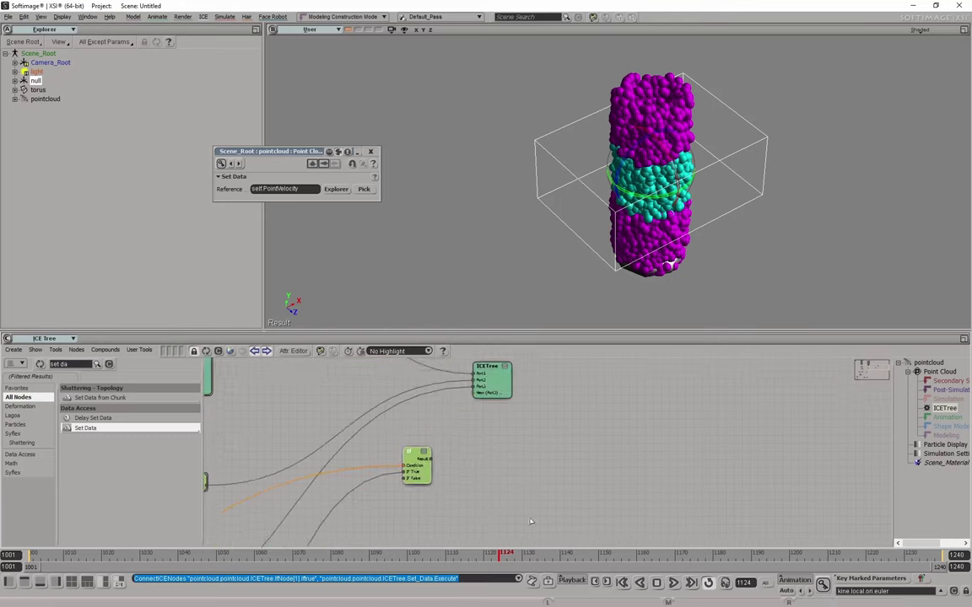
scroll(461, 454, up, 1)
middle_drag(462, 454, 465, 493)
drag(429, 525, 476, 449)
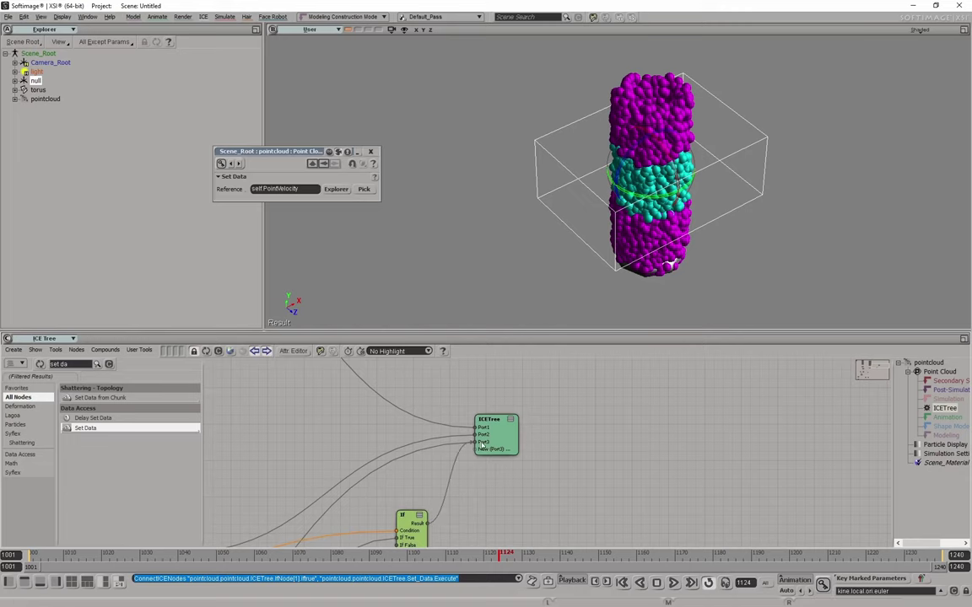
Rearrange the If and ICETree nodes so the whole velocity branch is centred.
scroll(476, 446, down, 3)
scroll(642, 396, up, 1)
scroll(642, 397, down, 2)
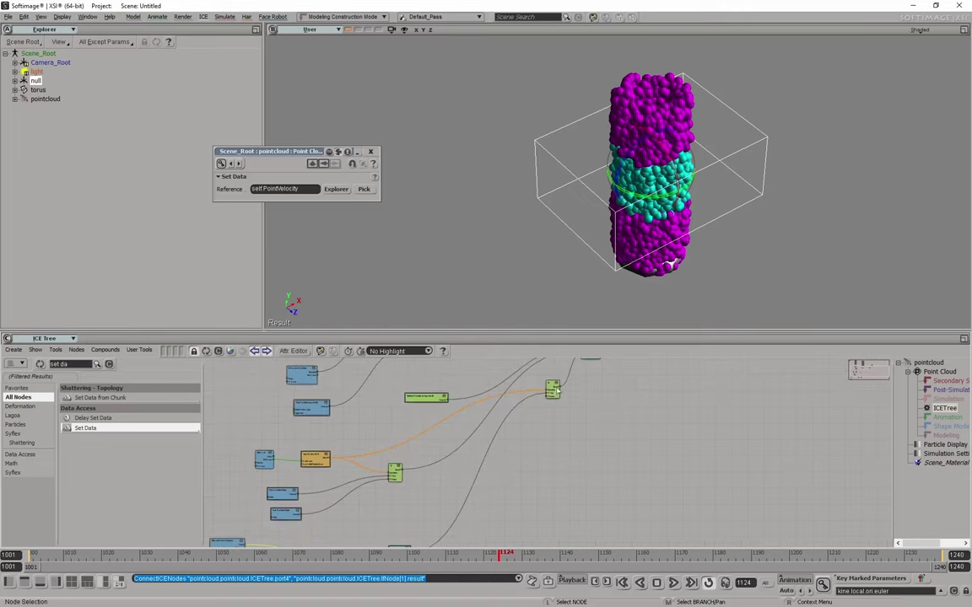
middle_drag(550, 388, 557, 459)
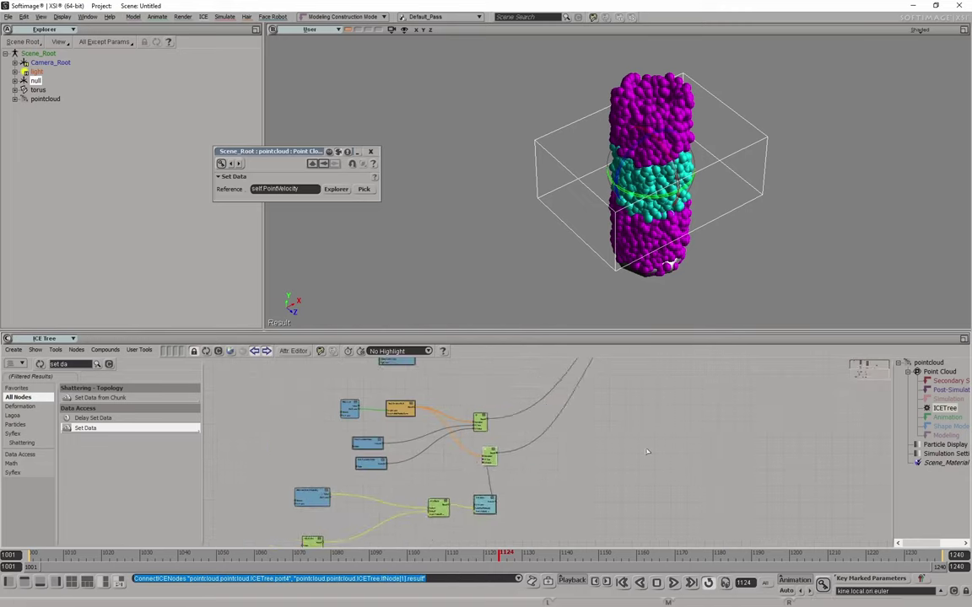
drag(527, 454, 478, 452)
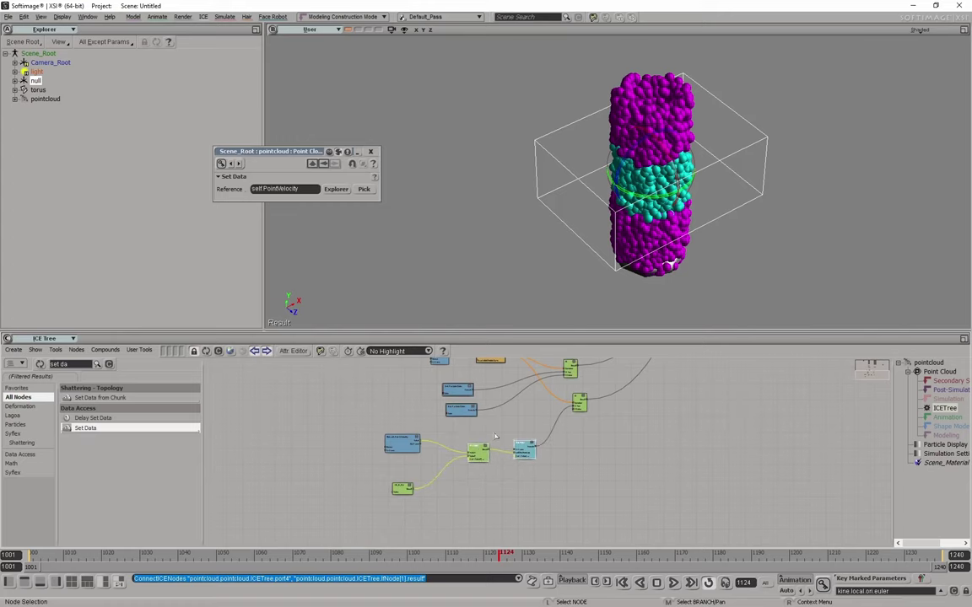
scroll(415, 472, up, 2)
middle_drag(207, 449, 372, 412)
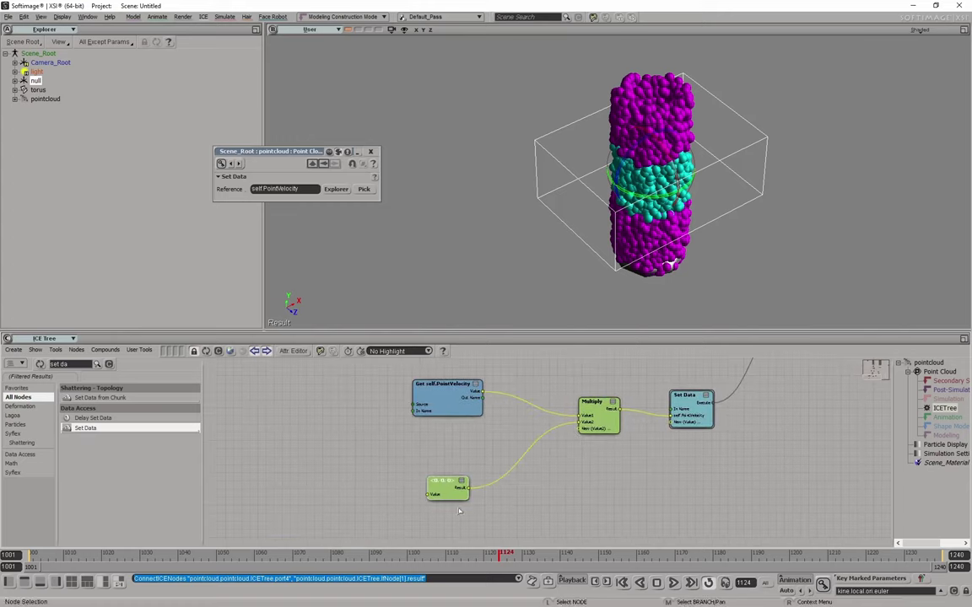
Change the velocity multiplier 3D Vector's Z value to 2.
double_click(438, 489)
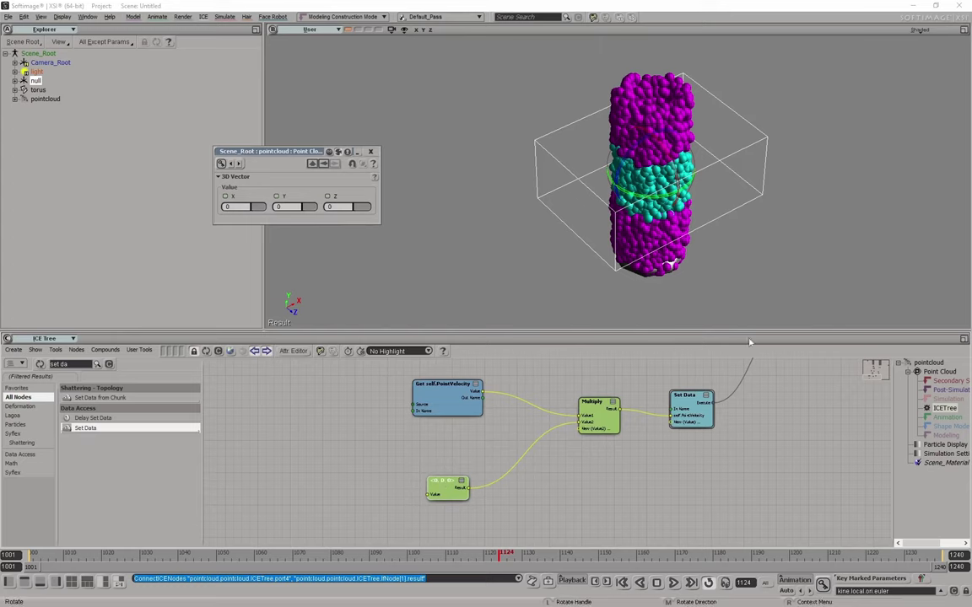
click(341, 207)
text(-1)
key(Return)
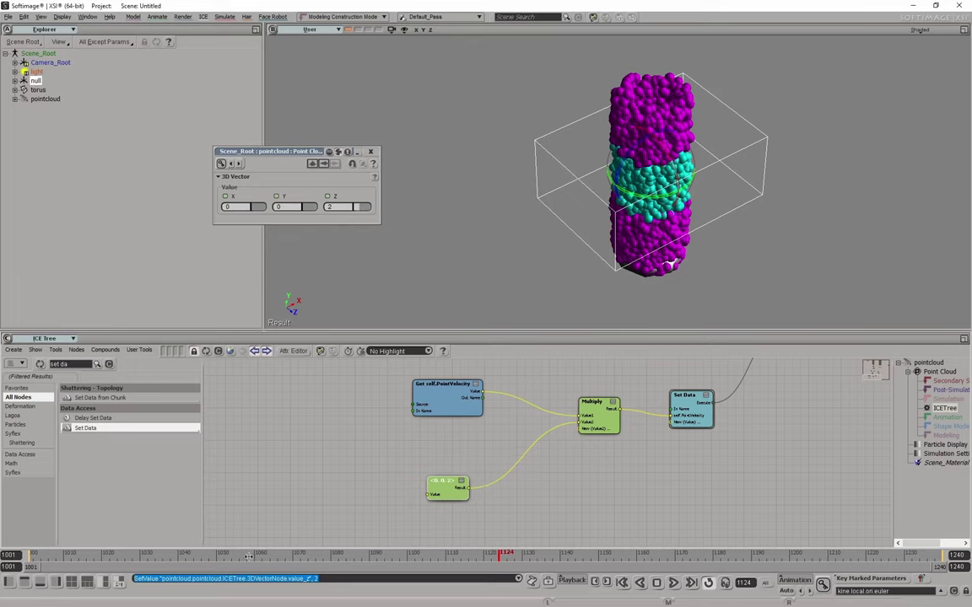
Replay the simulation from the first frame, viewing from a lower angle, then stop.
key(shift+comma)
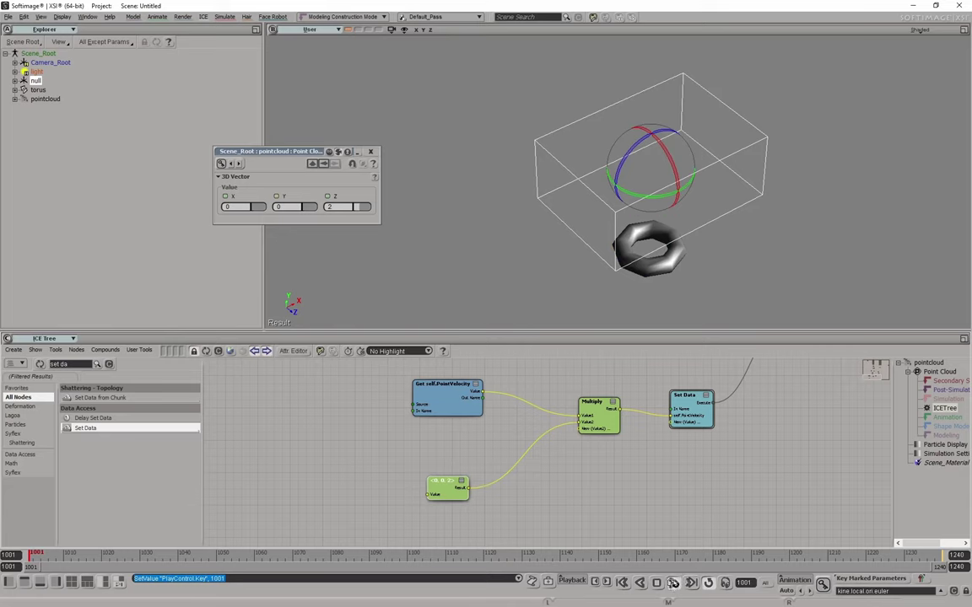
click(672, 582)
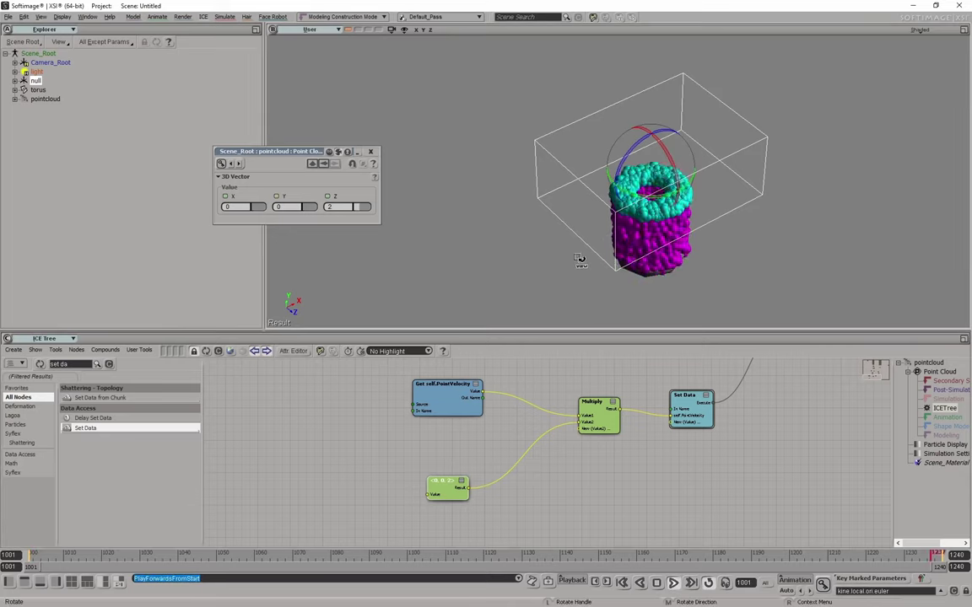
right_drag(566, 254, 604, 147)
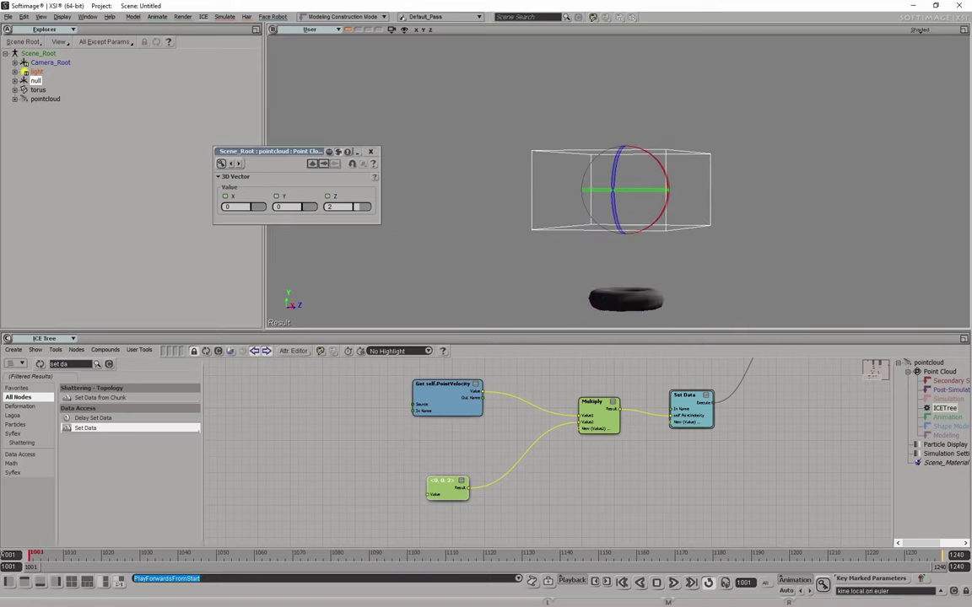
key(Escape)
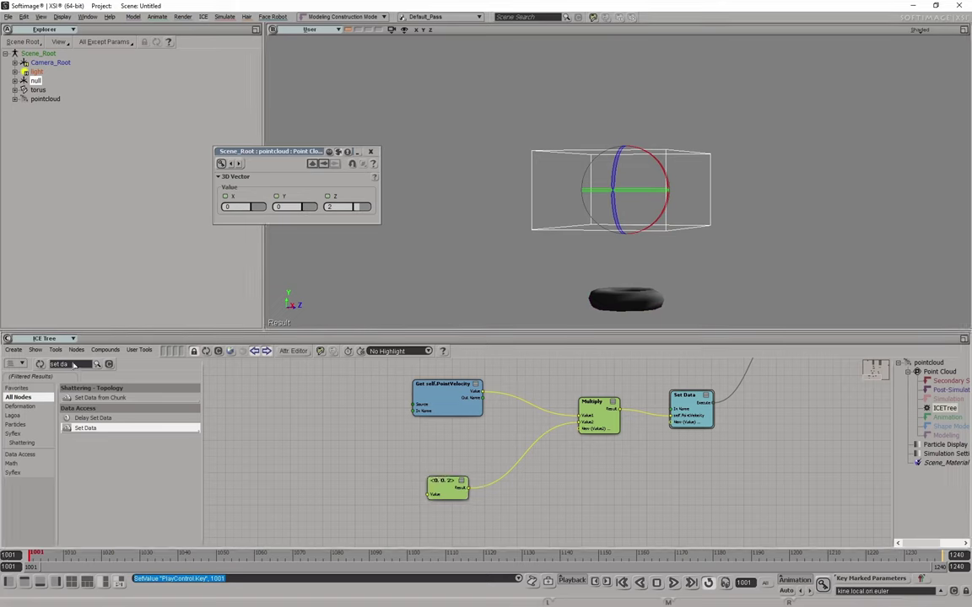
Insert an Add node summing PointVelocity and the <0,0,2> vector into Set Data.
click(73, 365)
text(dd)
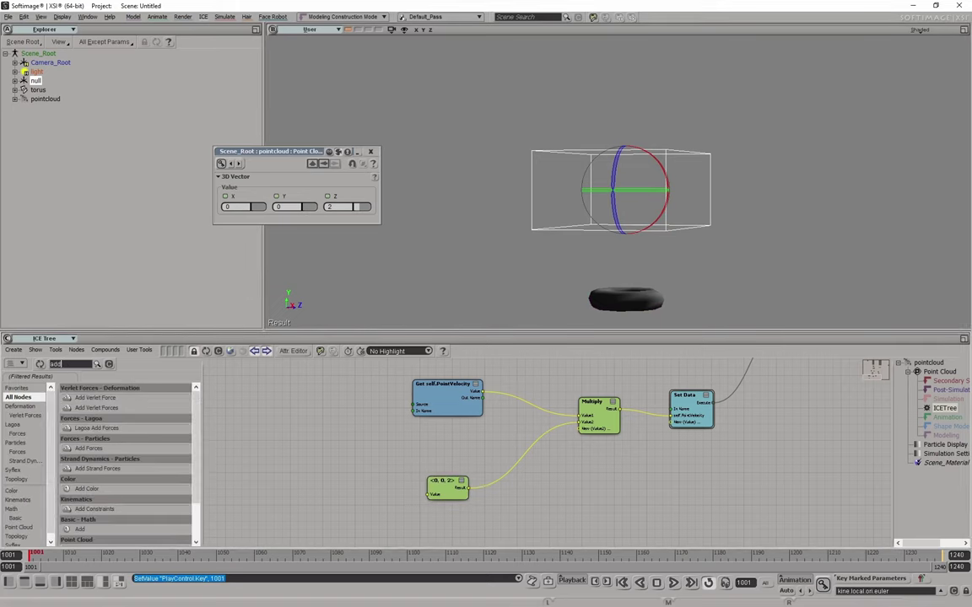
key(Return)
drag(80, 530, 563, 460)
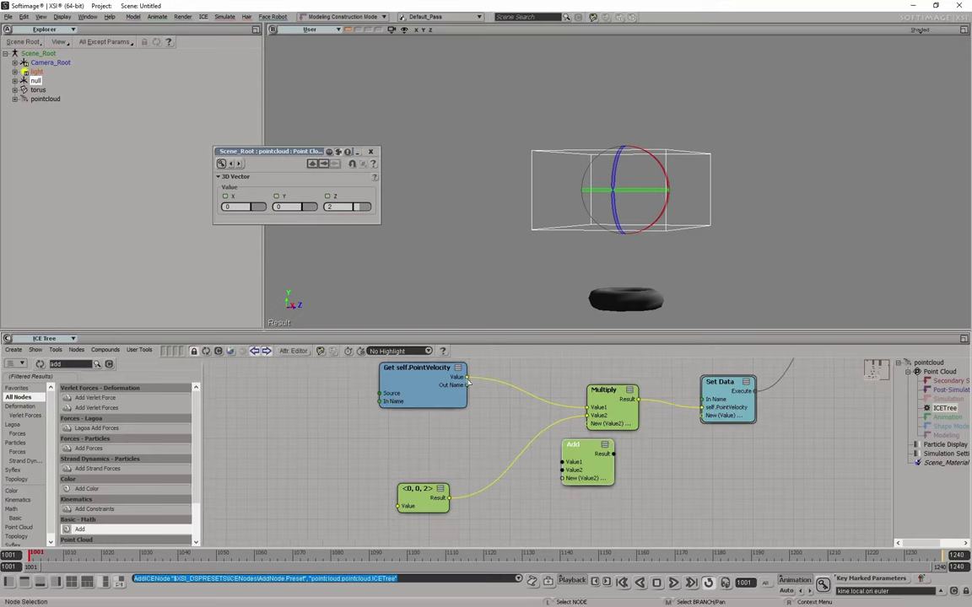
mouse_move(468, 382)
mouse_down()
mouse_move(562, 462)
mouse_move(544, 484)
mouse_move(580, 473)
mouse_up()
middle_drag(580, 473, 511, 475)
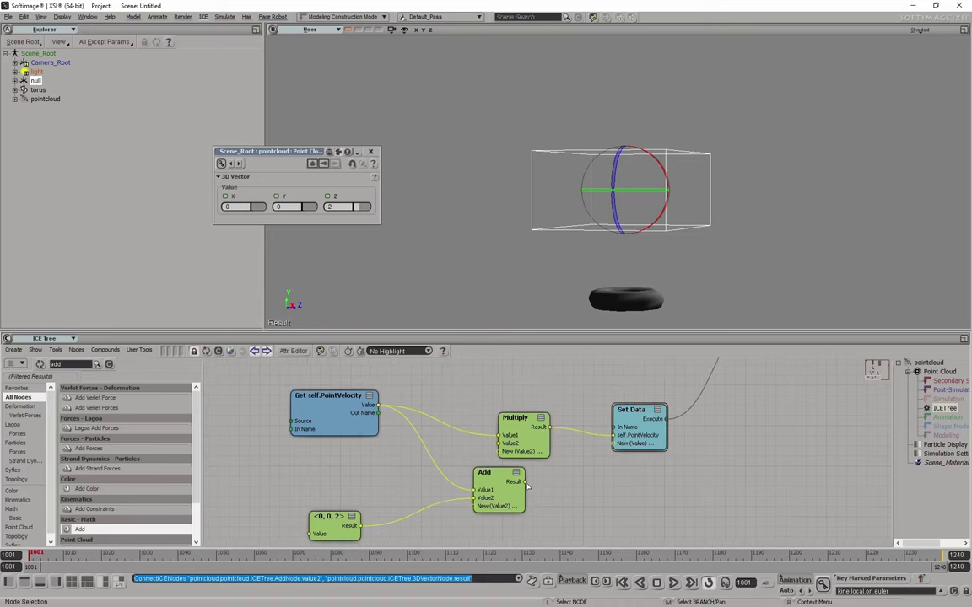
drag(525, 482, 614, 444)
middle_drag(591, 455, 629, 409)
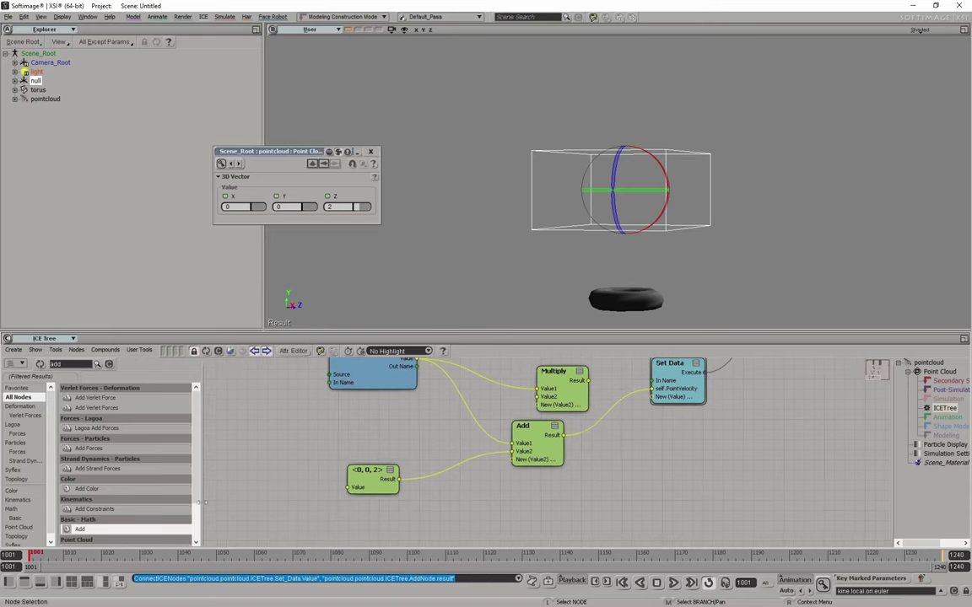
Rewind and replay the simulation to see particles stream along Z.
click(34, 554)
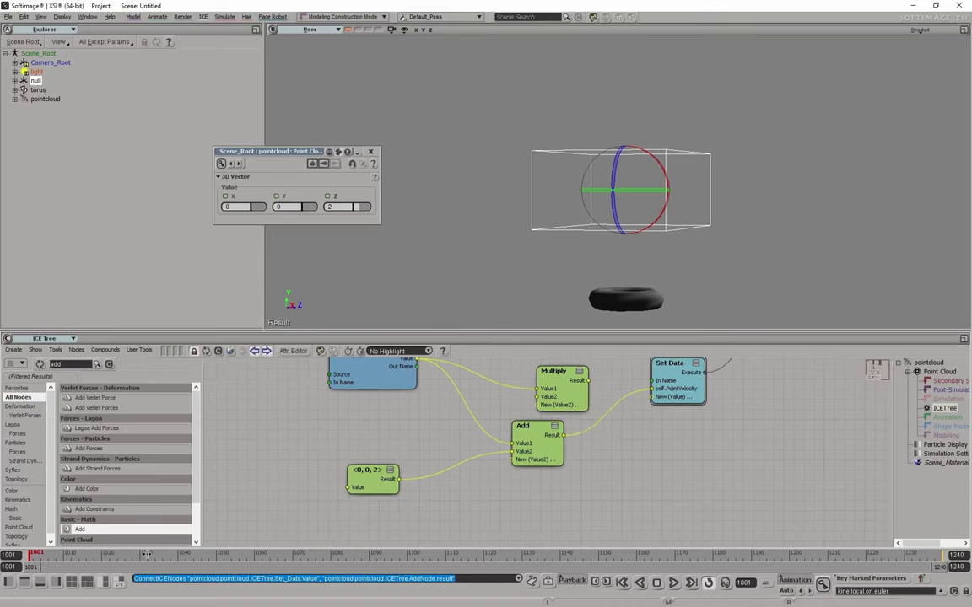
click(673, 583)
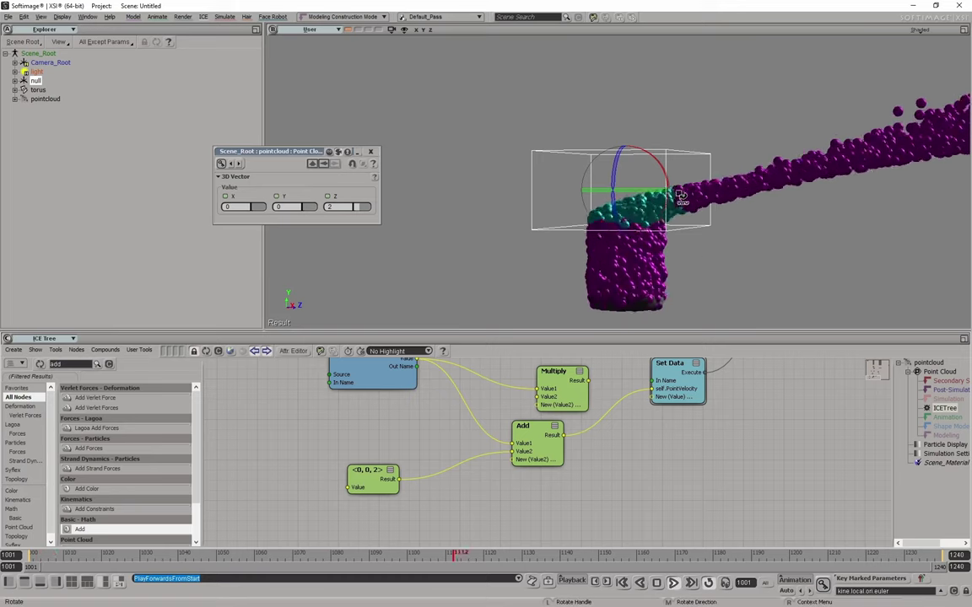
click(333, 206)
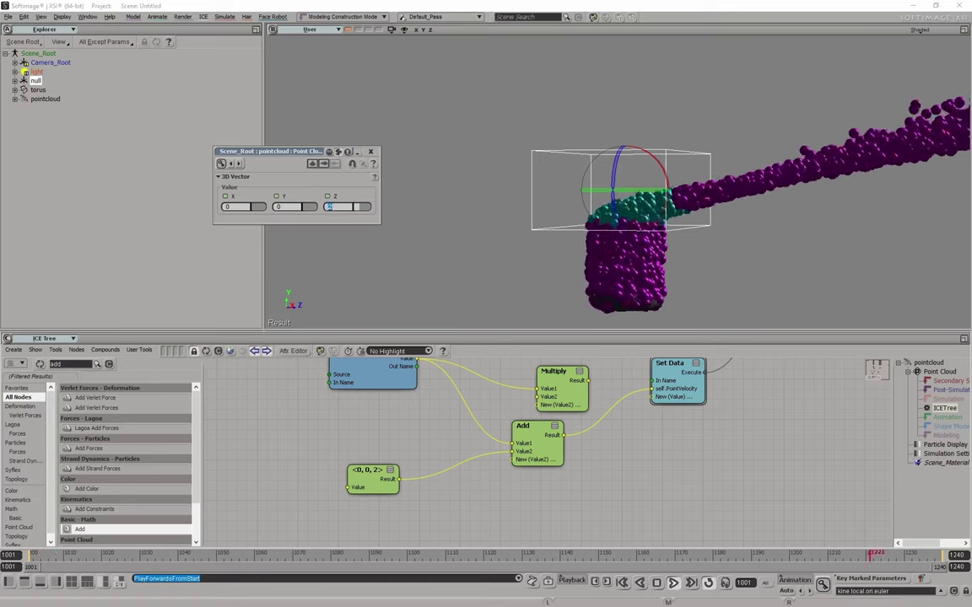
Key the null's current position with K and check the Emit from Geometry settings.
key(k)
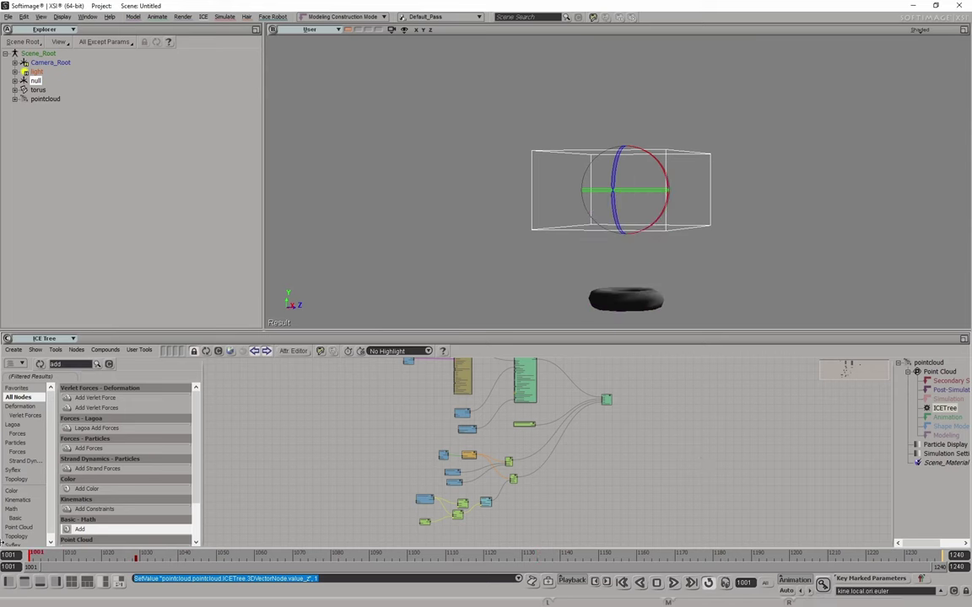
middle_drag(529, 363, 548, 439)
double_click(477, 439)
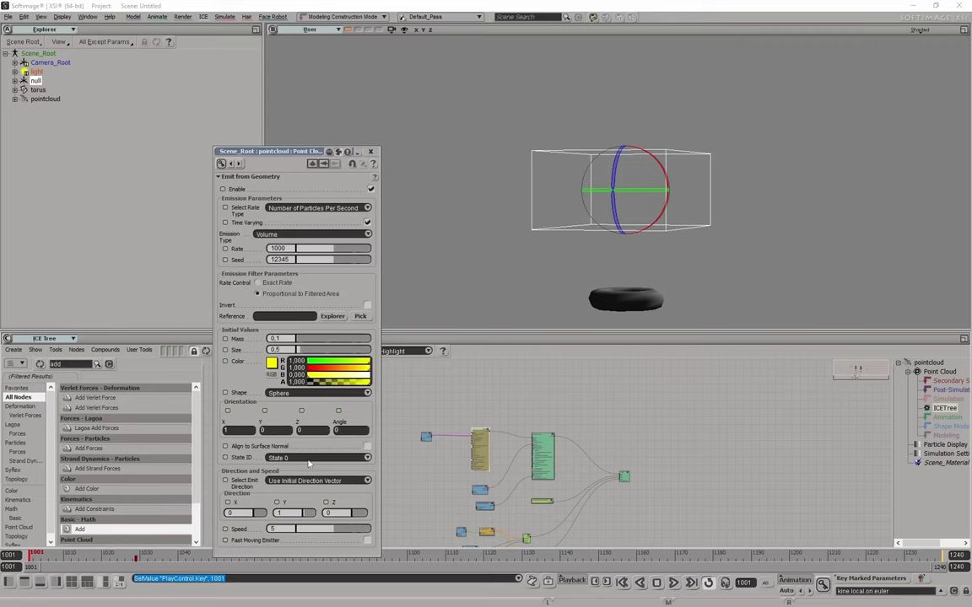
click(369, 151)
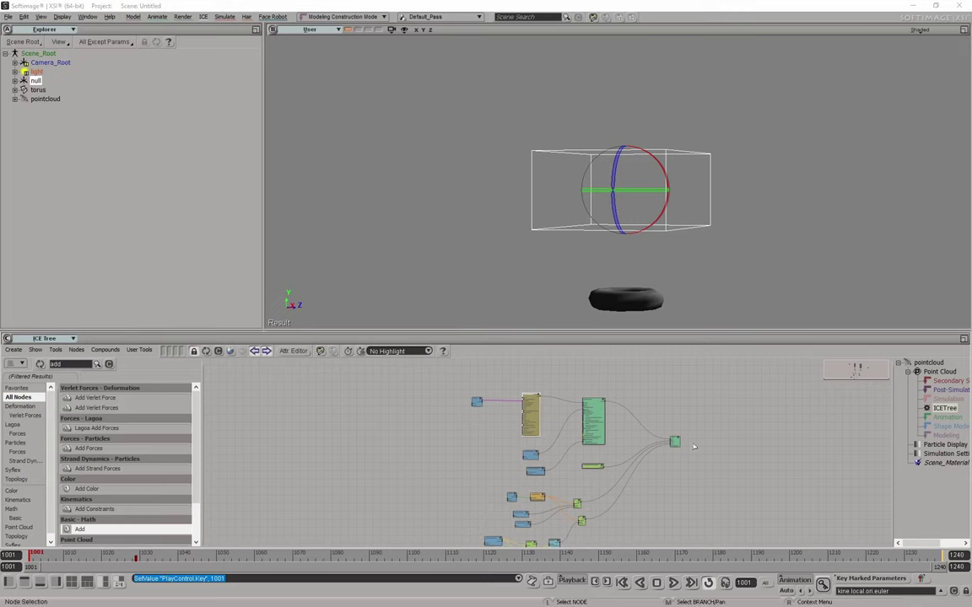
Search the preset list for 'state' and review the state-related nodes it lists.
scroll(633, 378, up, 3)
double_click(55, 363)
text(state)
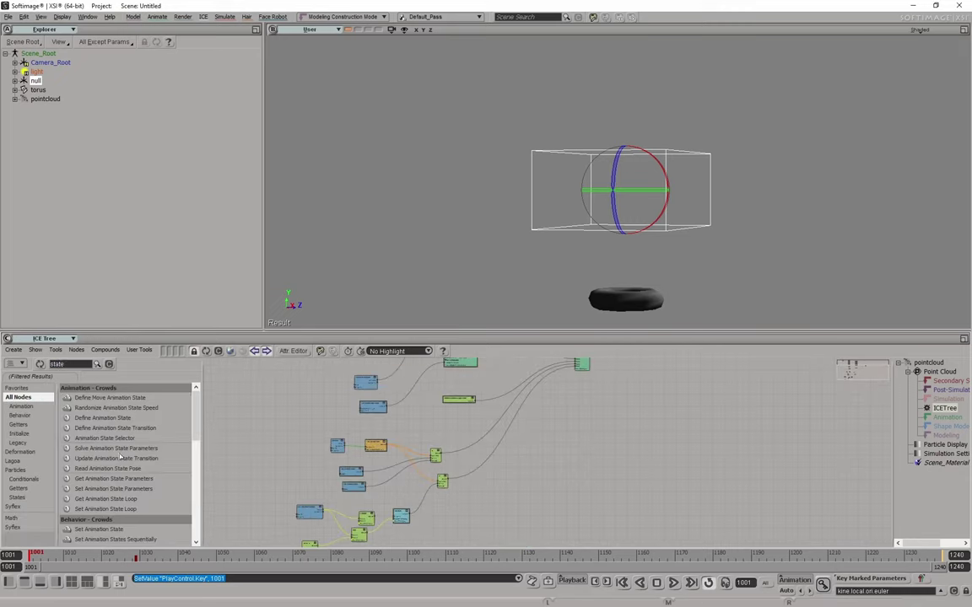
scroll(127, 477, down, 3)
scroll(130, 470, down, 3)
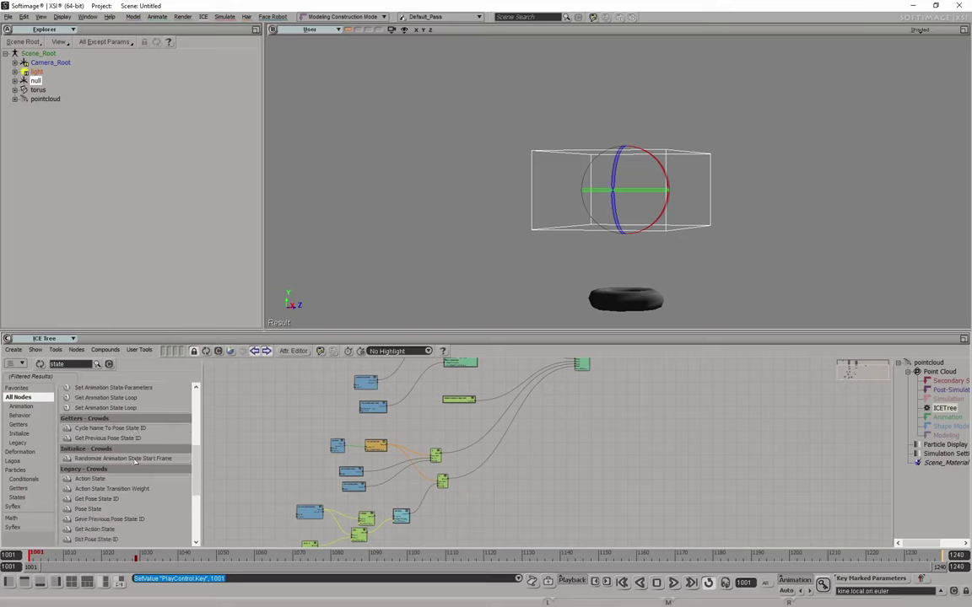
scroll(133, 464, down, 3)
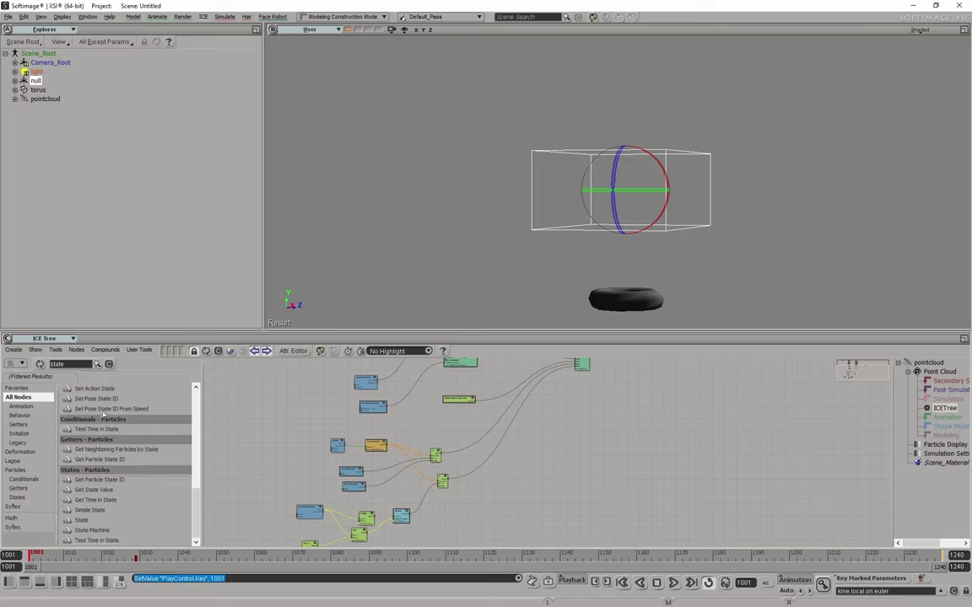
click(95, 491)
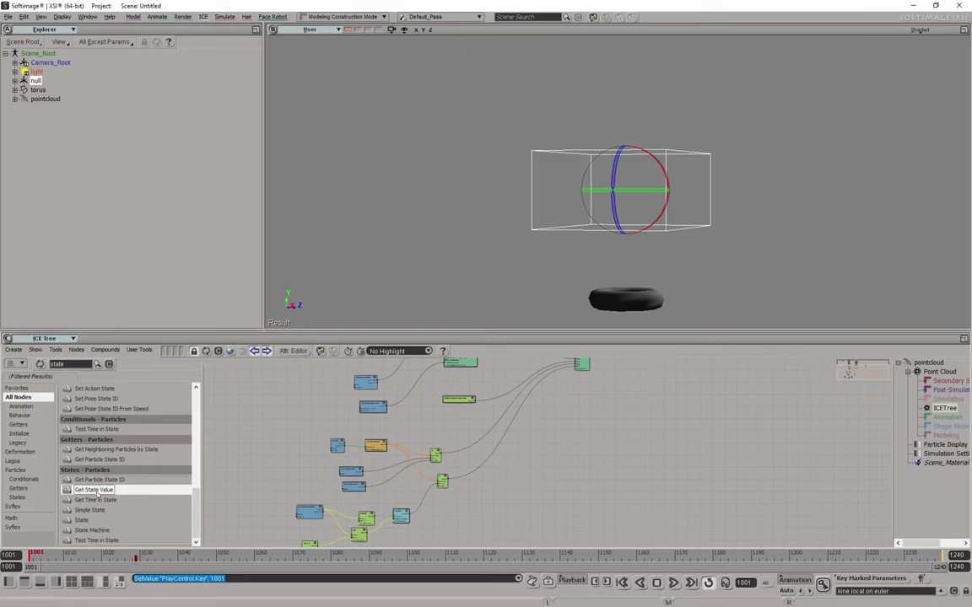
click(95, 501)
click(80, 510)
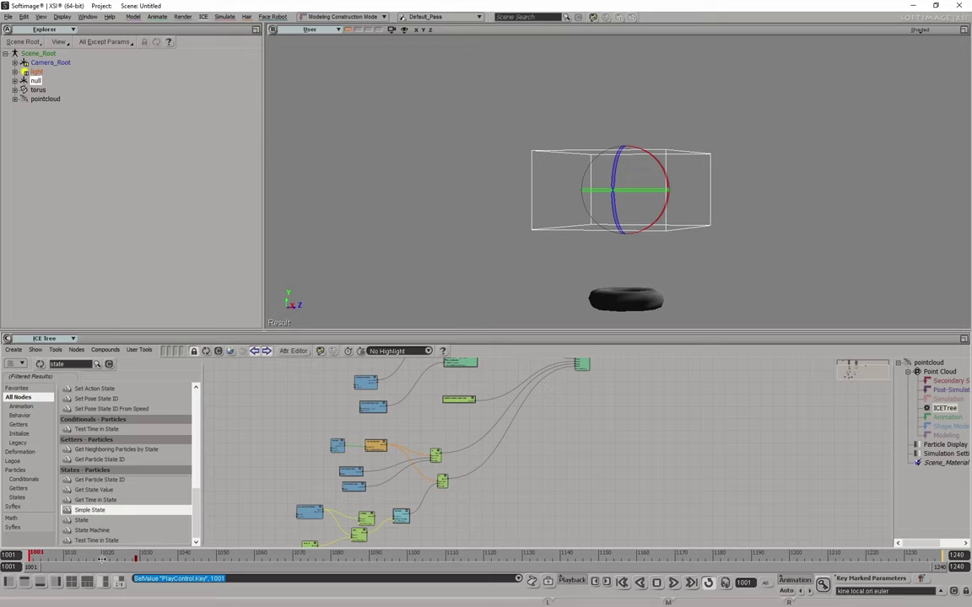
click(80, 522)
click(95, 531)
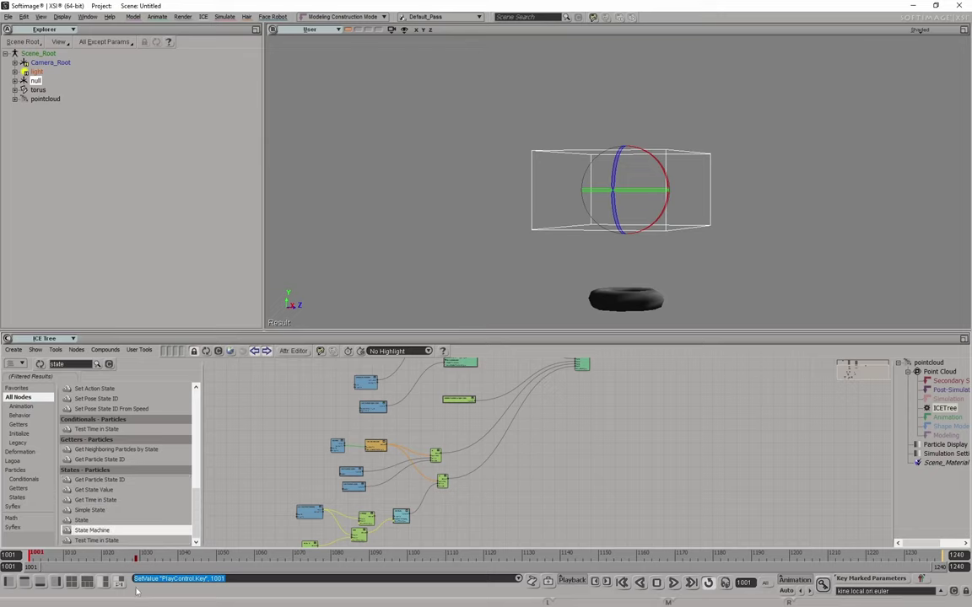
Add a State and a State Machine node, duplicate the State, and arrange them.
click(84, 520)
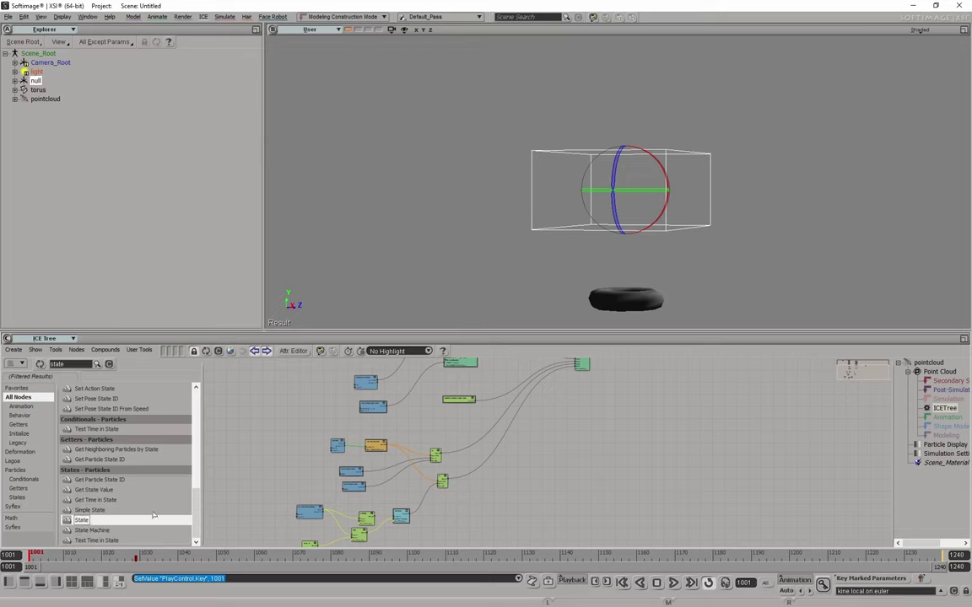
drag(153, 516, 574, 471)
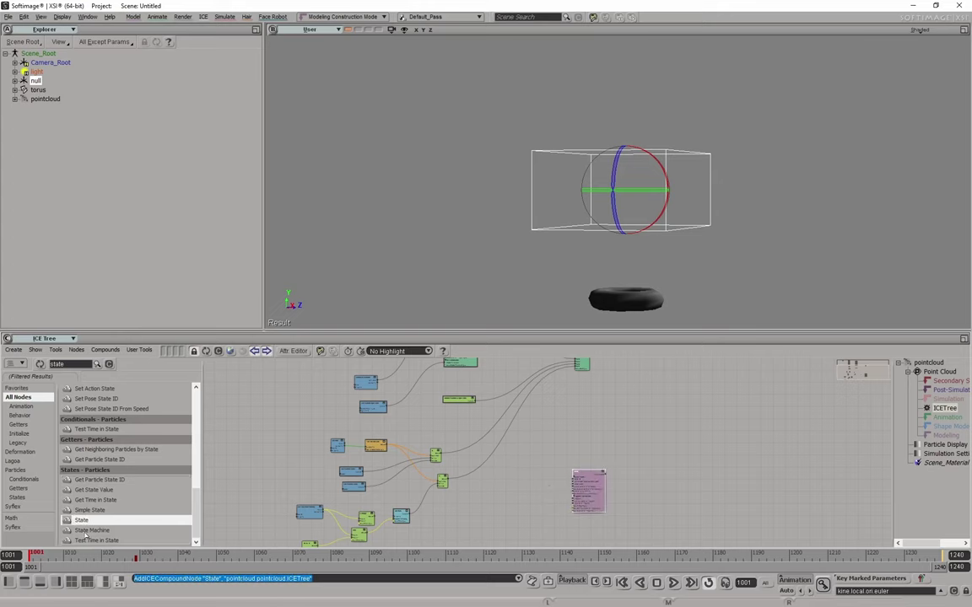
drag(89, 531, 695, 463)
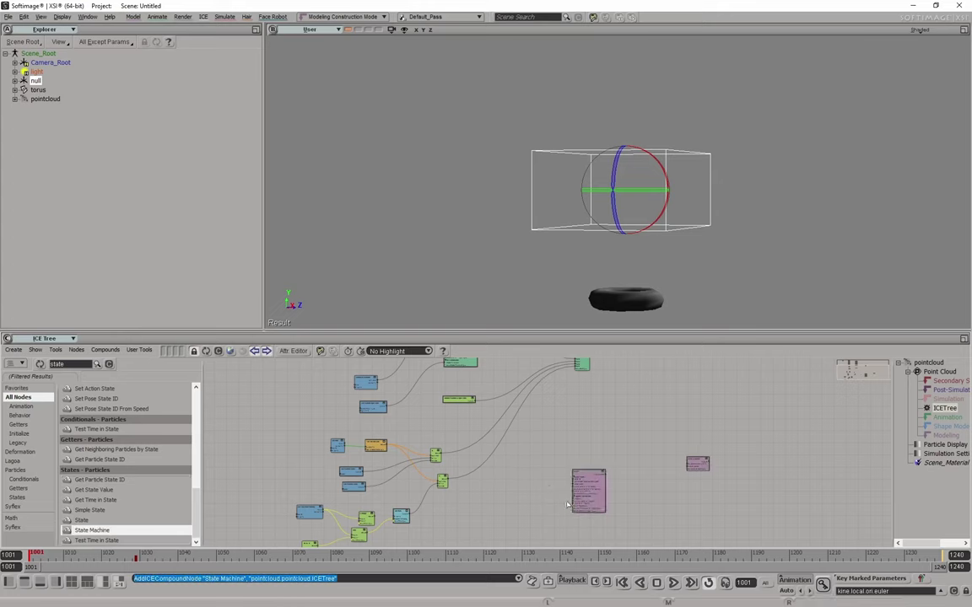
mouse_move(574, 485)
mouse_down()
mouse_move(549, 468)
mouse_move(633, 496)
mouse_up()
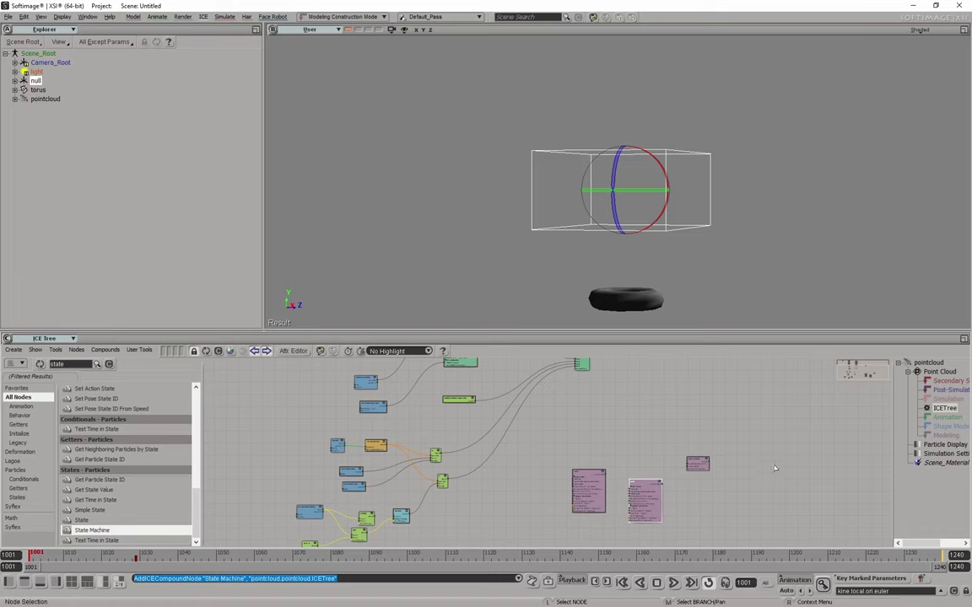
scroll(759, 460, up, 3)
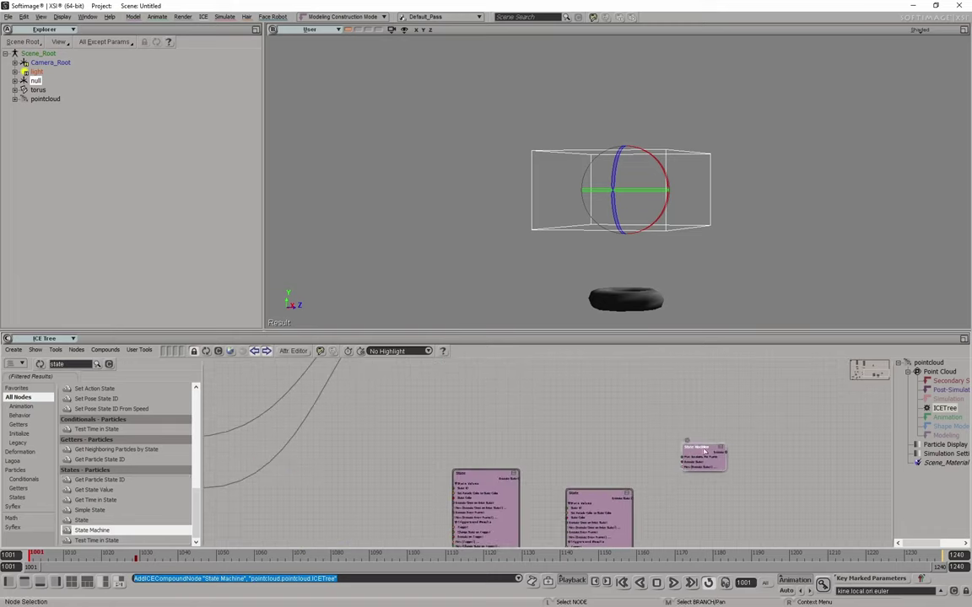
scroll(746, 445, up, 2)
middle_drag(745, 441, 582, 454)
drag(582, 454, 552, 453)
mouse_move(285, 415)
middle_down()
mouse_move(505, 463)
mouse_move(506, 439)
mouse_move(538, 514)
middle_up()
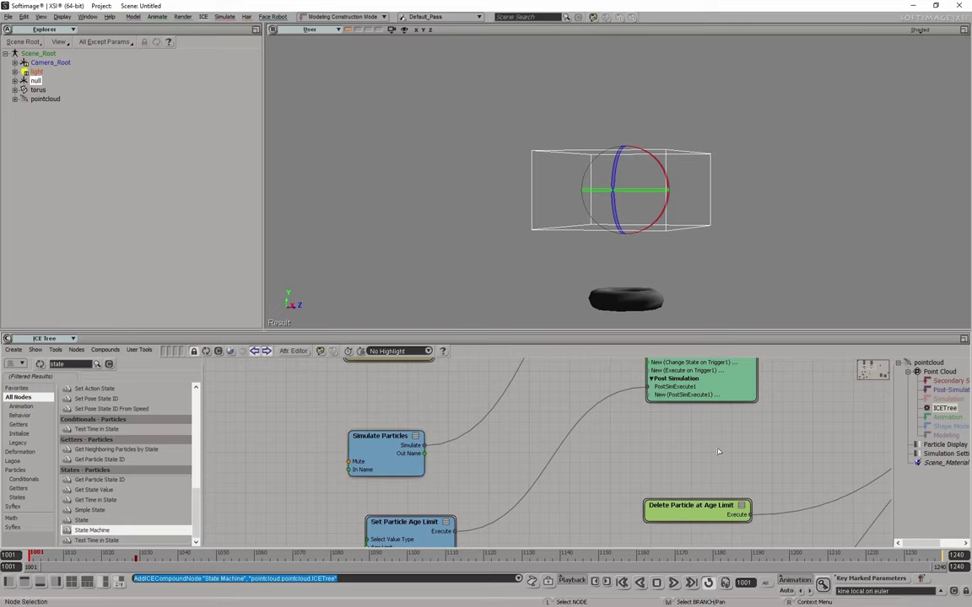
scroll(718, 451, down, 2)
scroll(699, 452, down, 2)
scroll(675, 454, down, 2)
Connect the State Machine's Execute to a new ICETree root port.
scroll(656, 455, down, 1)
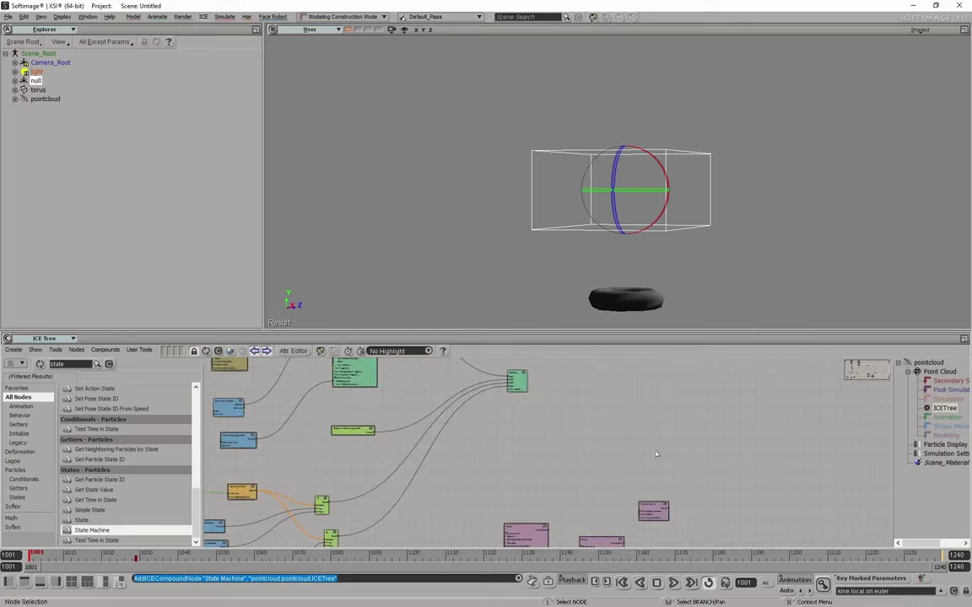
middle_drag(663, 510, 486, 440)
scroll(486, 440, up, 3)
middle_drag(413, 468, 421, 527)
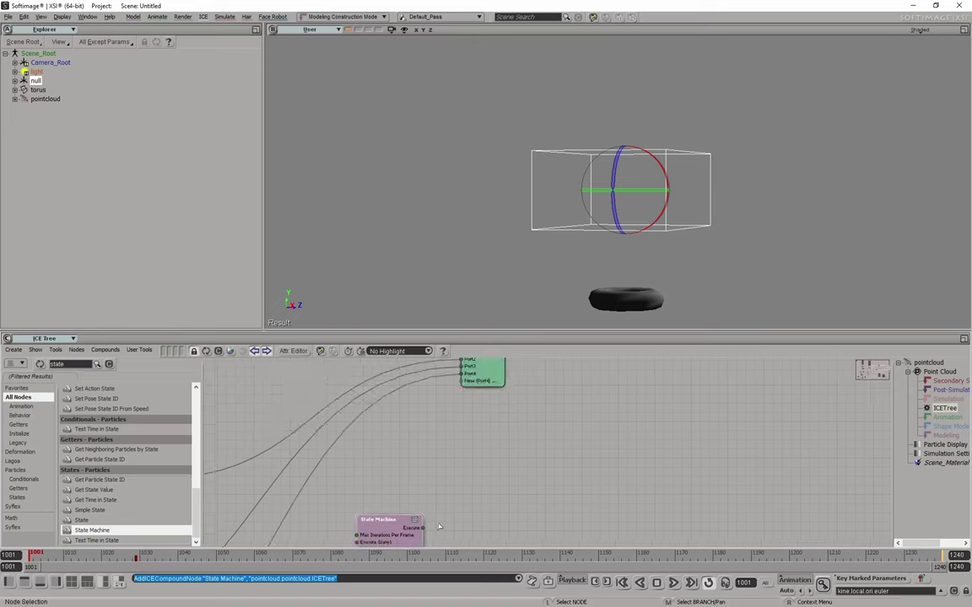
drag(421, 528, 462, 380)
middle_drag(354, 540, 607, 506)
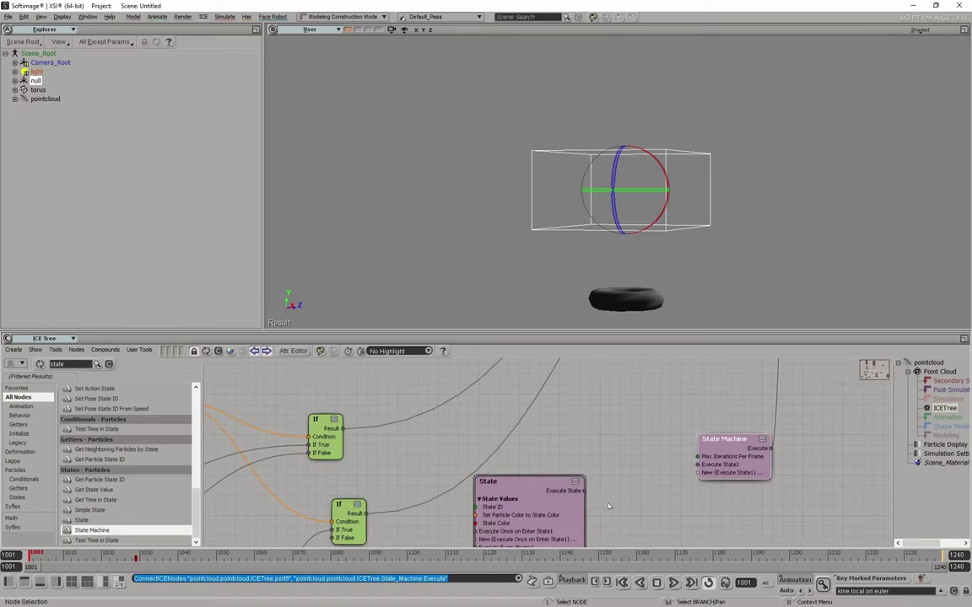
Wire the two State nodes into Execute State1 and State2, placing the second below.
drag(584, 491, 626, 477)
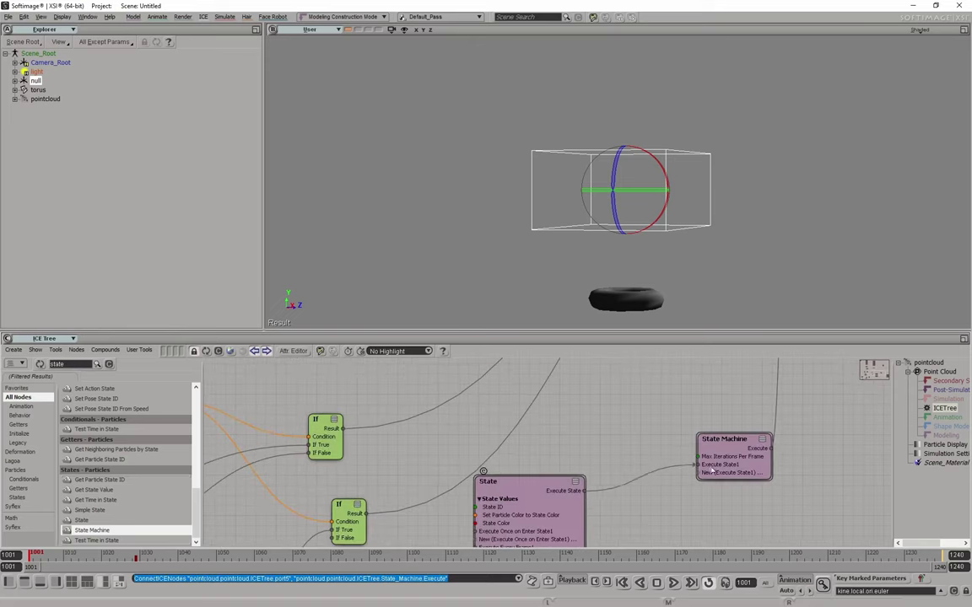
drag(700, 458, 700, 464)
middle_drag(837, 522, 673, 445)
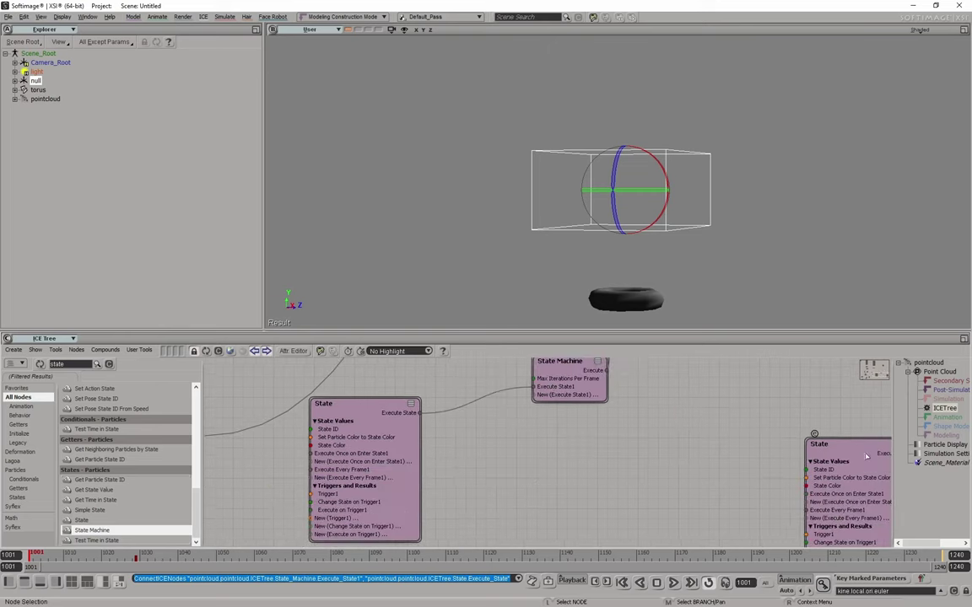
drag(866, 457, 490, 477)
scroll(544, 495, up, 2)
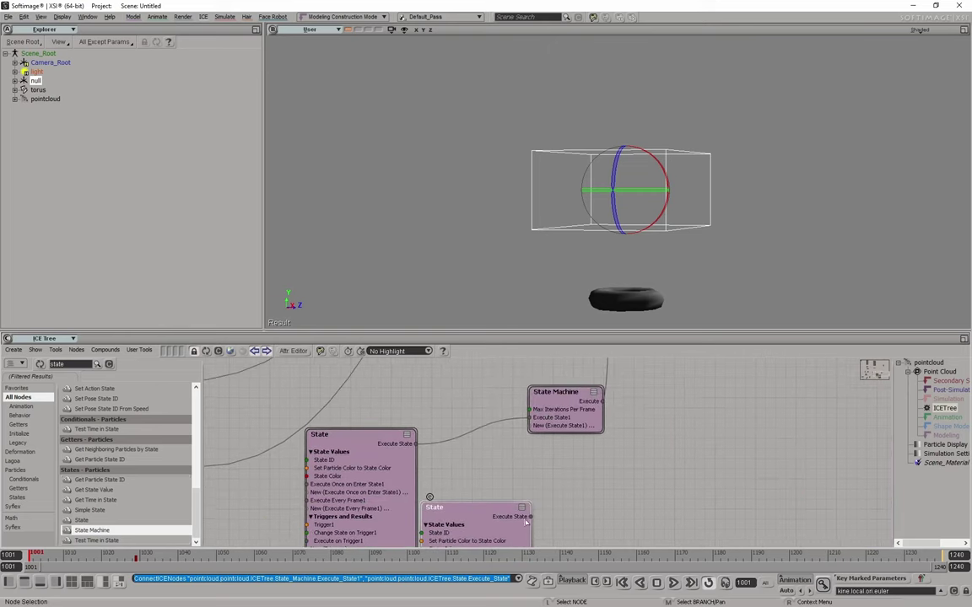
drag(528, 517, 529, 425)
middle_drag(626, 494, 769, 447)
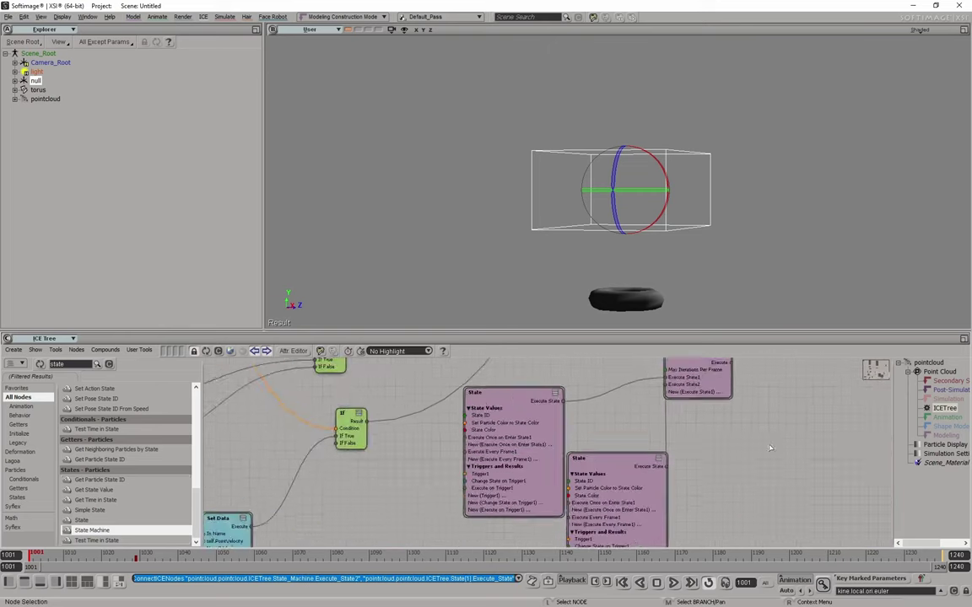
scroll(770, 448, down, 2)
drag(573, 405, 639, 469)
middle_drag(506, 483, 622, 416)
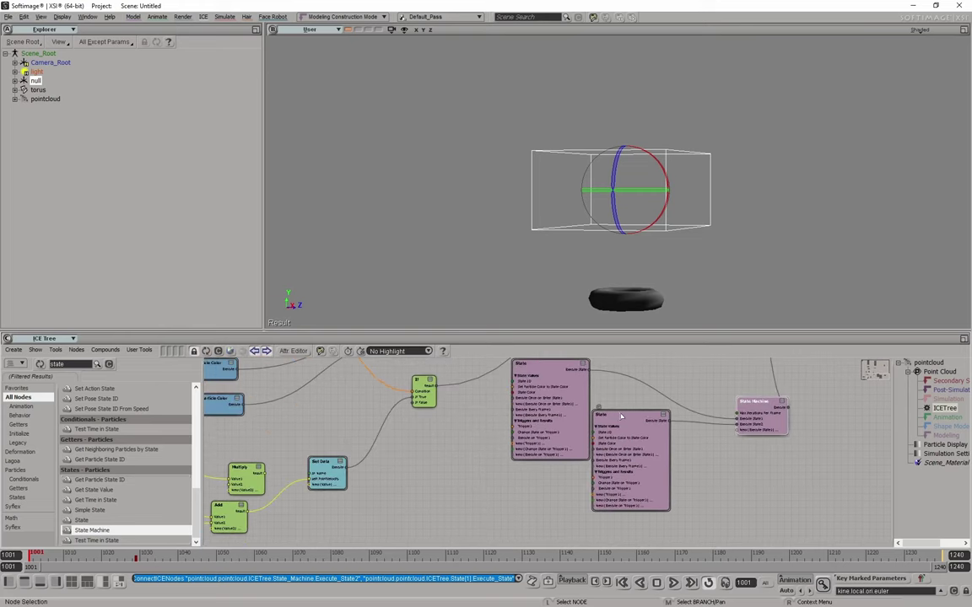
drag(622, 416, 528, 471)
middle_drag(544, 374, 553, 420)
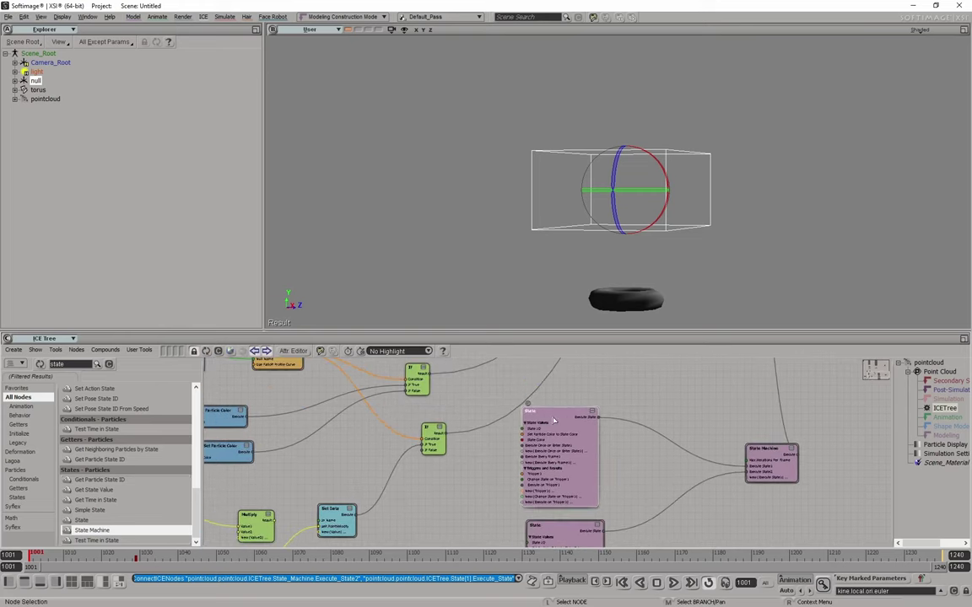
Inspect the upper State node's properties and close them.
double_click(553, 420)
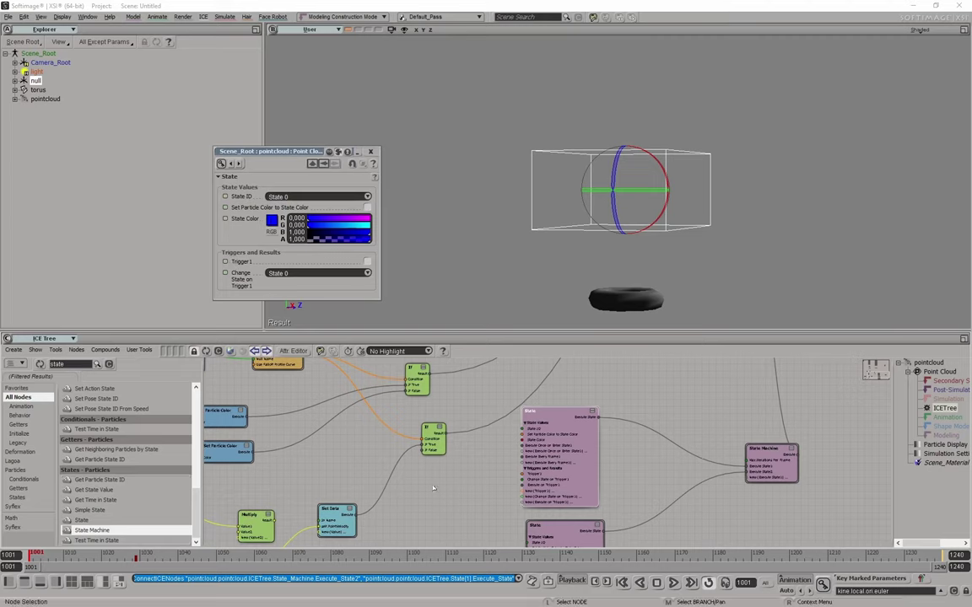
mouse_move(451, 479)
middle_down()
mouse_move(585, 464)
mouse_move(519, 464)
middle_up()
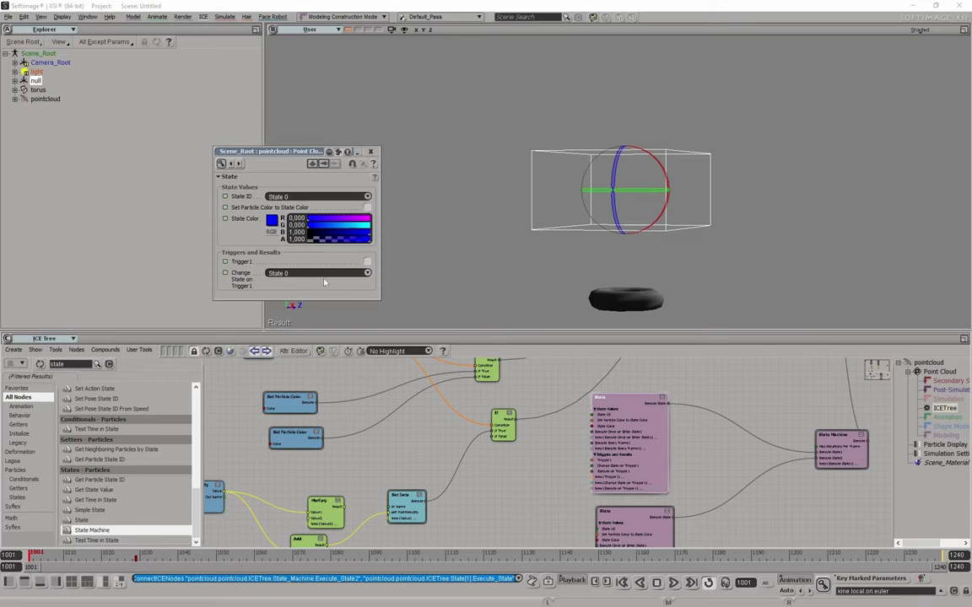
click(370, 152)
middle_drag(648, 518, 620, 496)
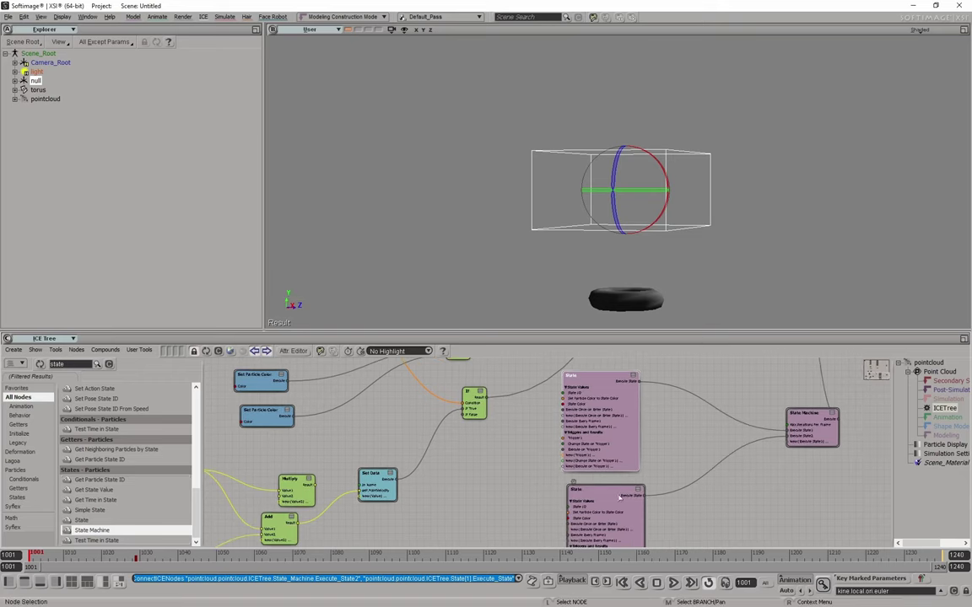
Make the lower State node State 1 with magenta colour R 0.902, G 0.027, B 1.000.
double_click(620, 497)
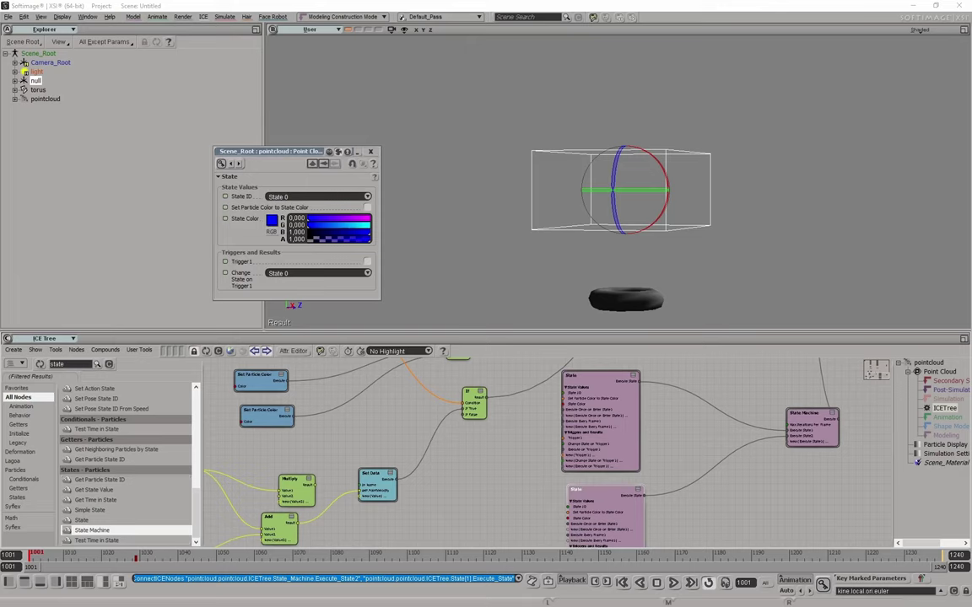
click(289, 196)
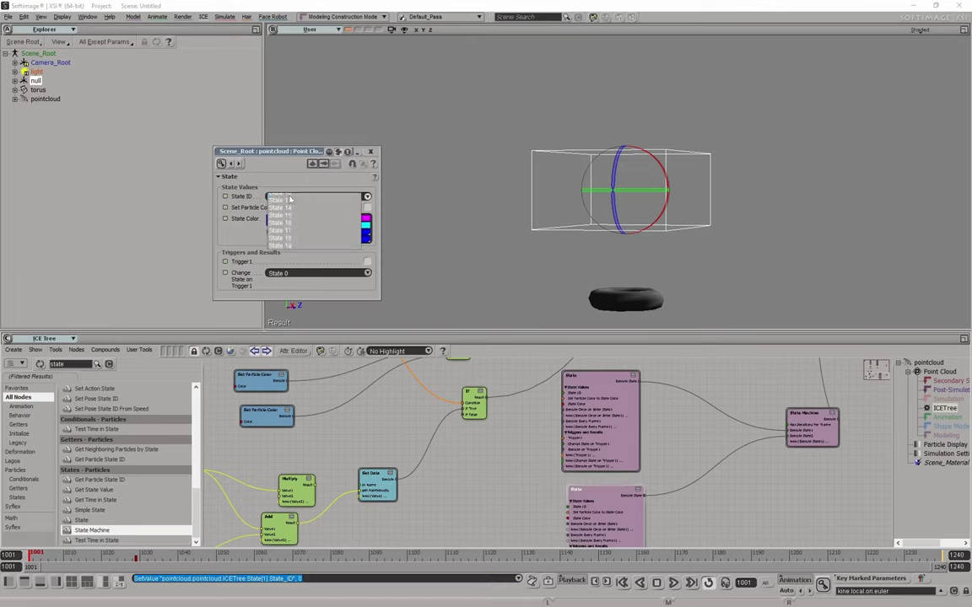
click(290, 202)
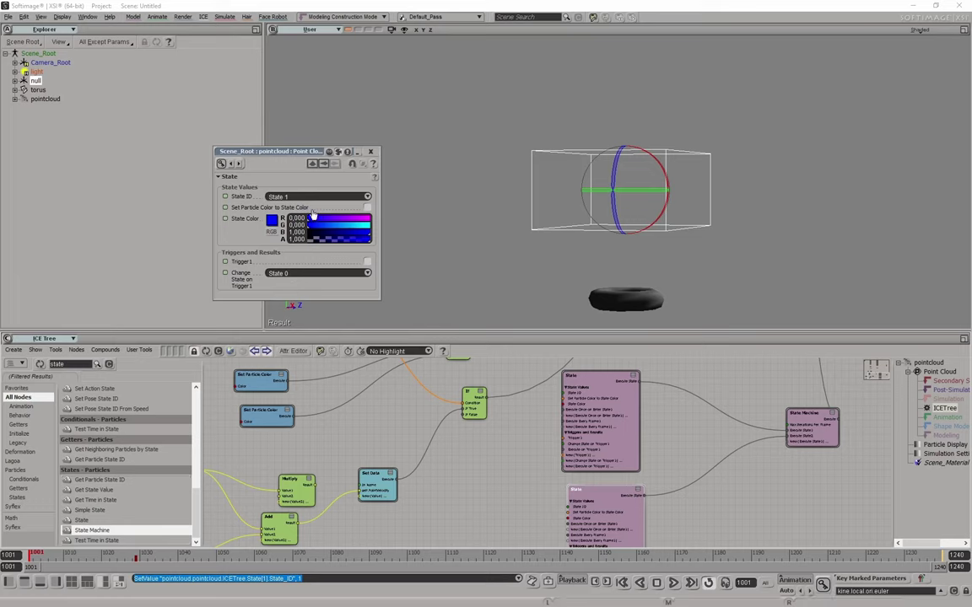
click(272, 220)
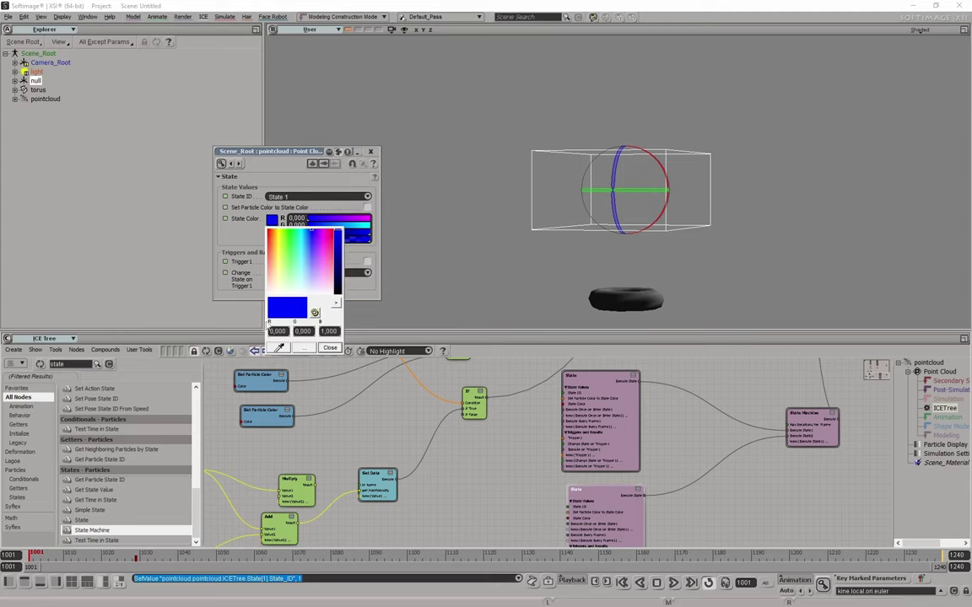
drag(319, 233, 337, 233)
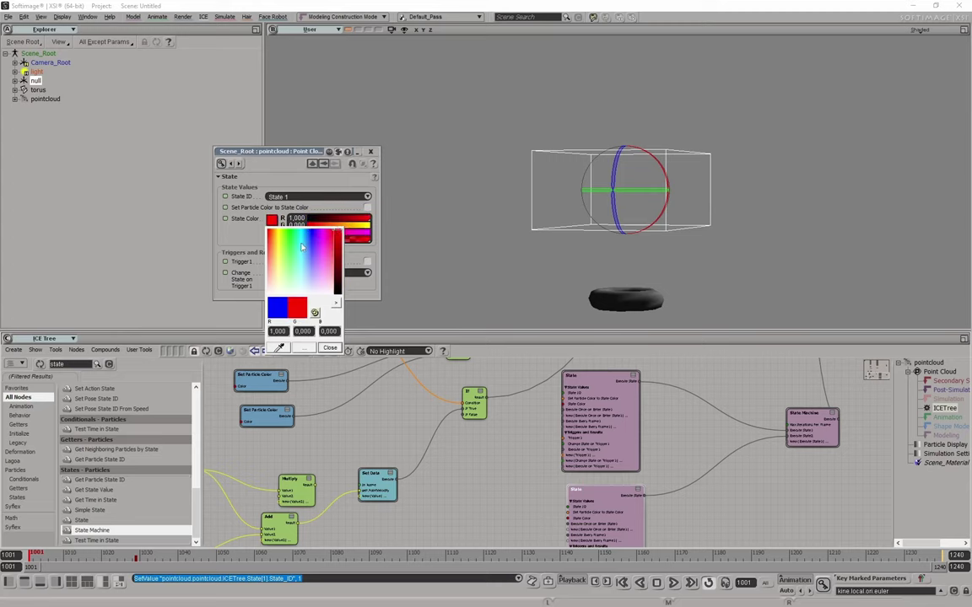
click(323, 236)
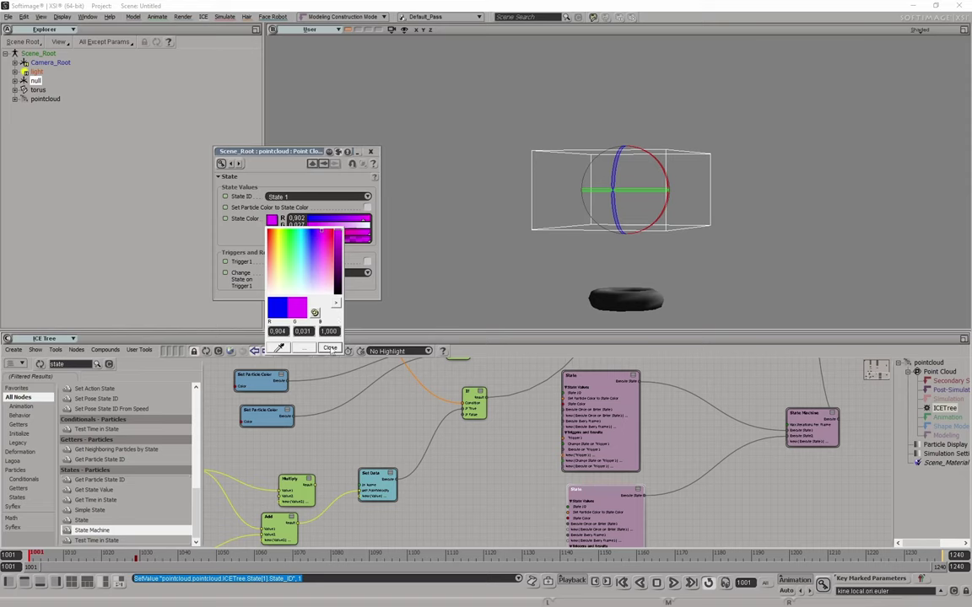
click(329, 348)
scroll(640, 371, down, 2)
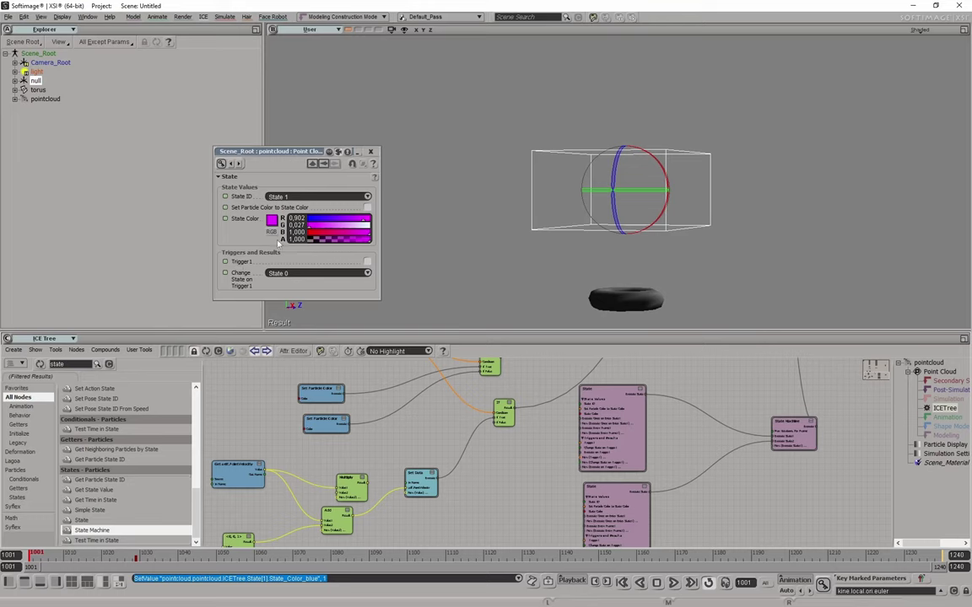
click(370, 152)
middle_drag(518, 477, 601, 485)
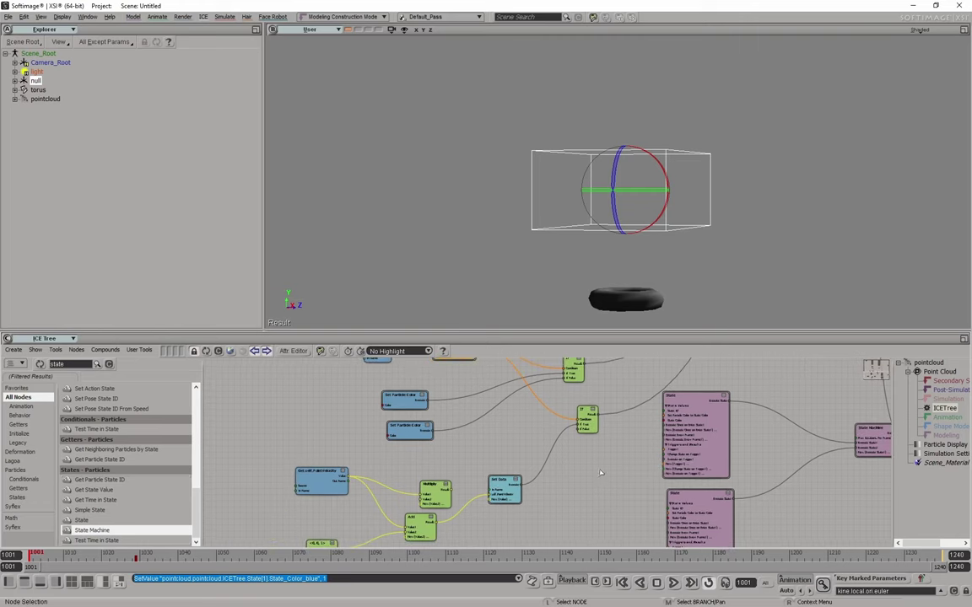
middle_drag(516, 364, 521, 402)
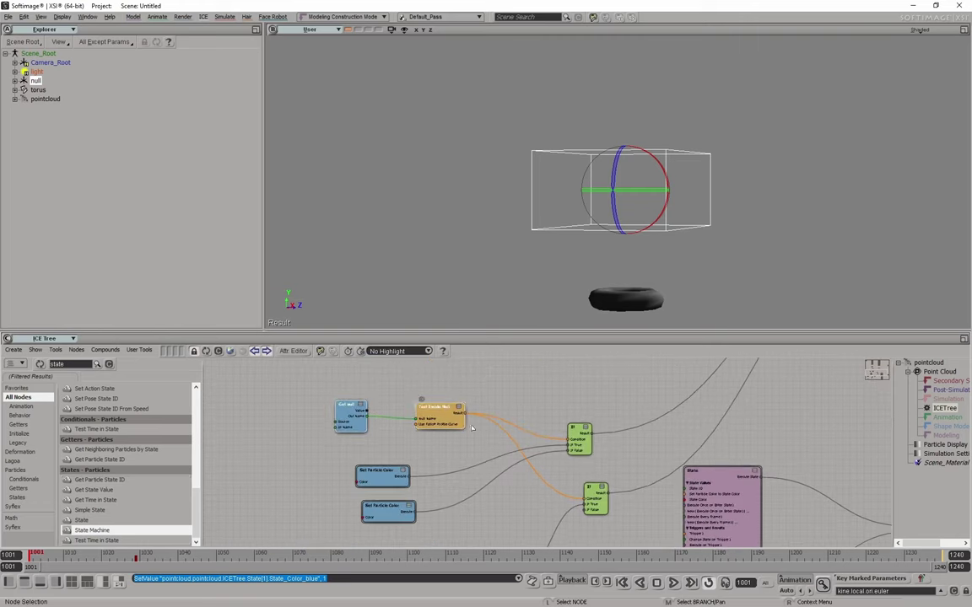
Wire Test Inside Null's Result into the State's Trigger1 input.
scroll(490, 388, up, 3)
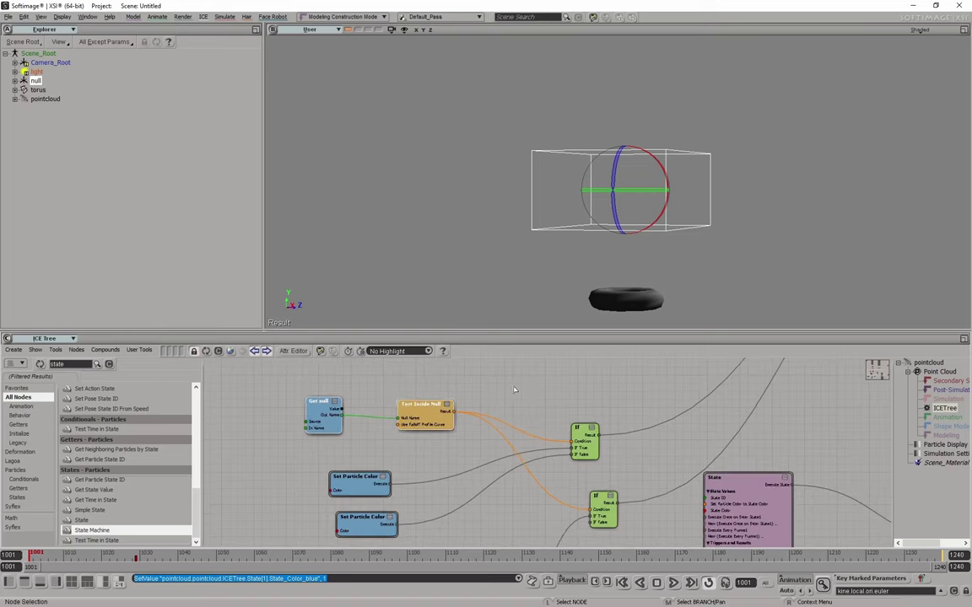
middle_drag(496, 408, 352, 365)
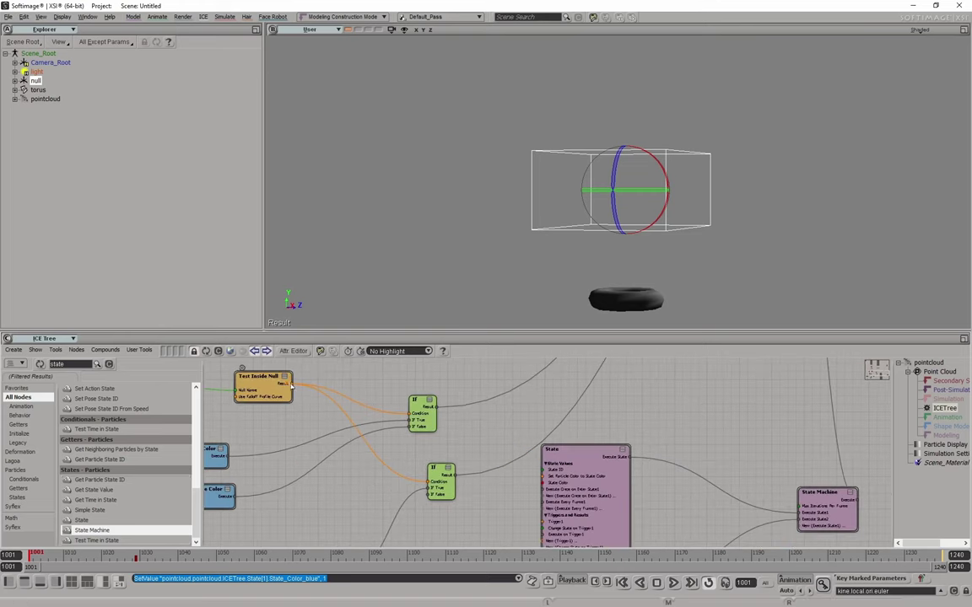
drag(532, 530, 543, 528)
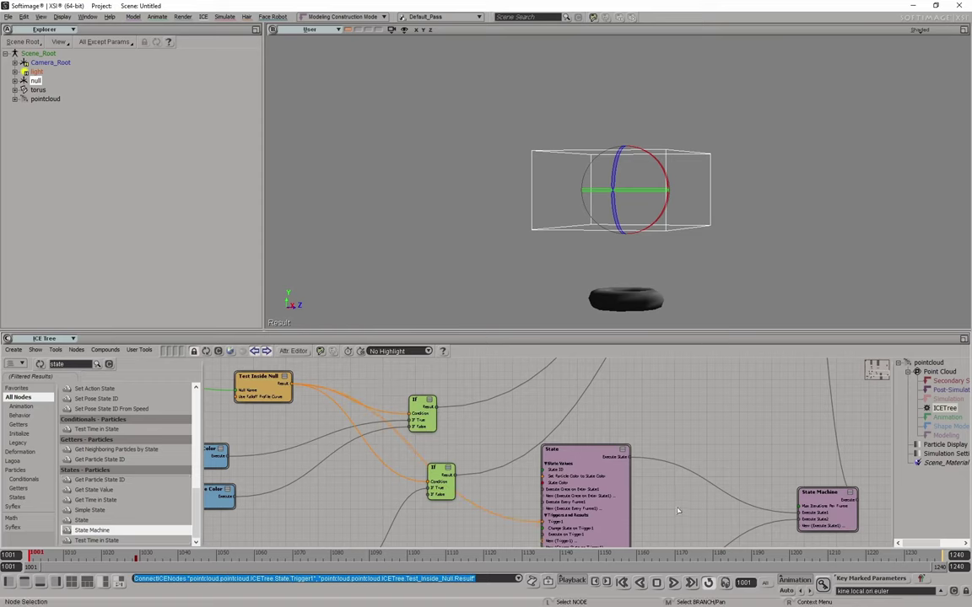
mouse_move(492, 535)
middle_down()
mouse_move(518, 443)
mouse_move(541, 517)
middle_up()
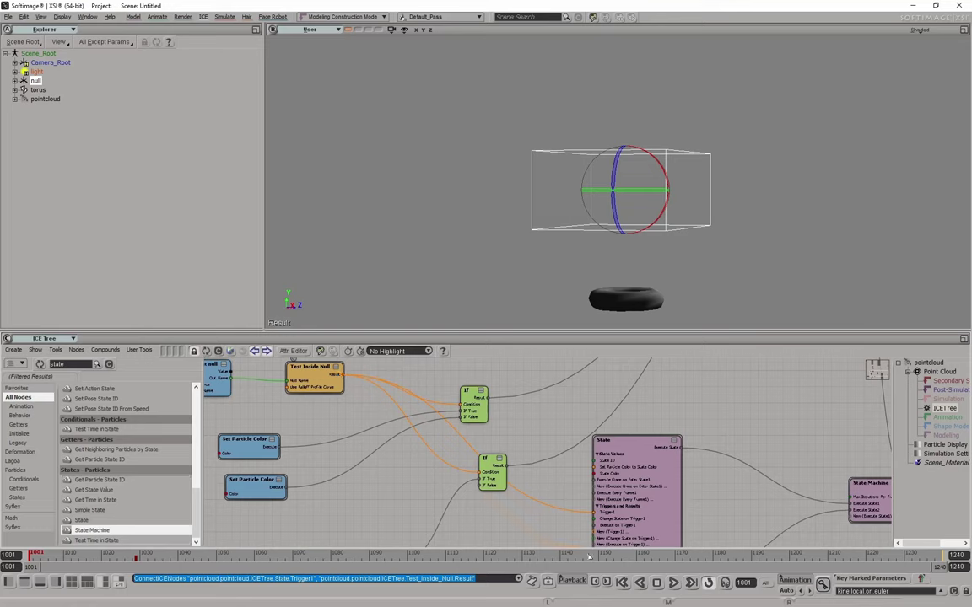
middle_drag(553, 501, 552, 496)
Disconnect the extra wire coming from the If node.
mouse_move(572, 587)
middle_down()
mouse_move(602, 589)
mouse_move(552, 491)
mouse_move(531, 533)
mouse_move(642, 424)
middle_up()
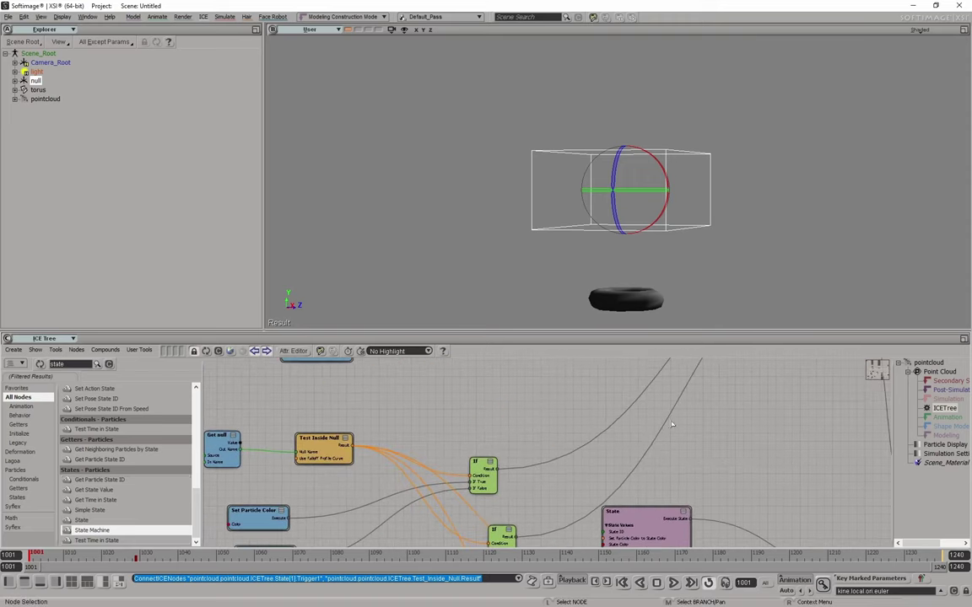
drag(642, 424, 630, 407)
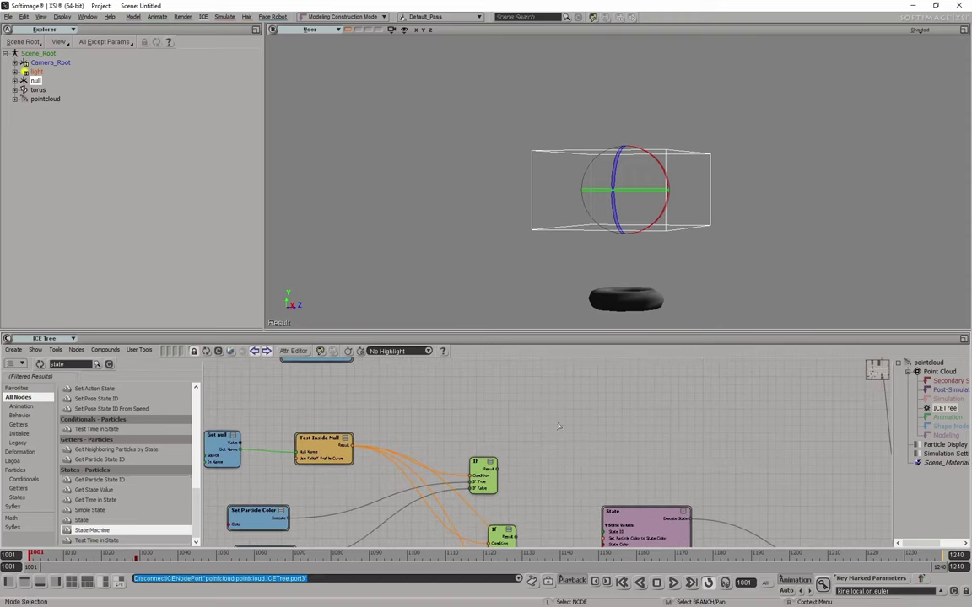
scroll(599, 428, down, 2)
mouse_move(599, 427)
middle_down()
mouse_move(506, 392)
mouse_move(628, 417)
mouse_move(600, 434)
middle_up()
scroll(506, 392, down, 2)
scroll(628, 416, up, 2)
key(ctrl+z)
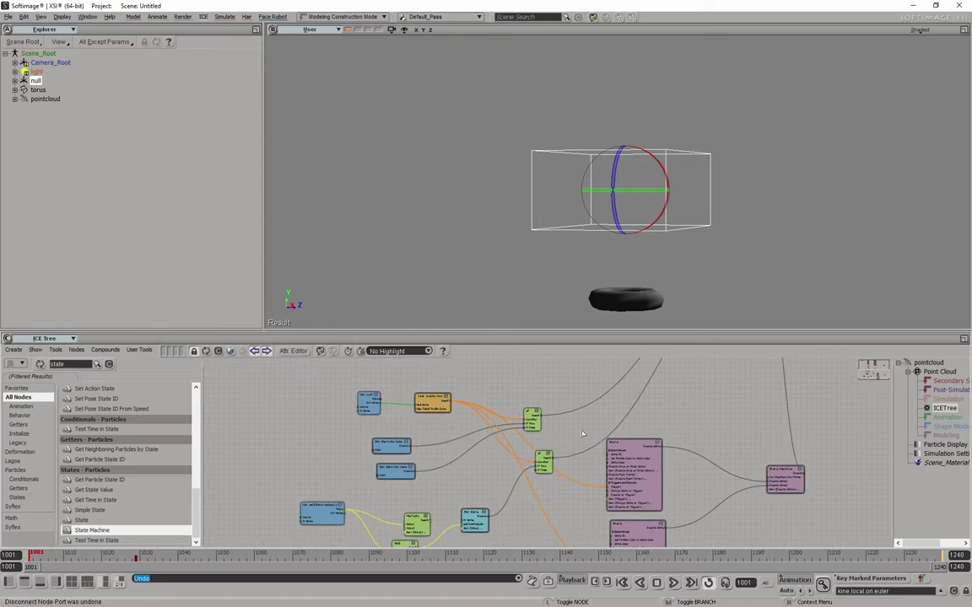
drag(540, 415, 516, 408)
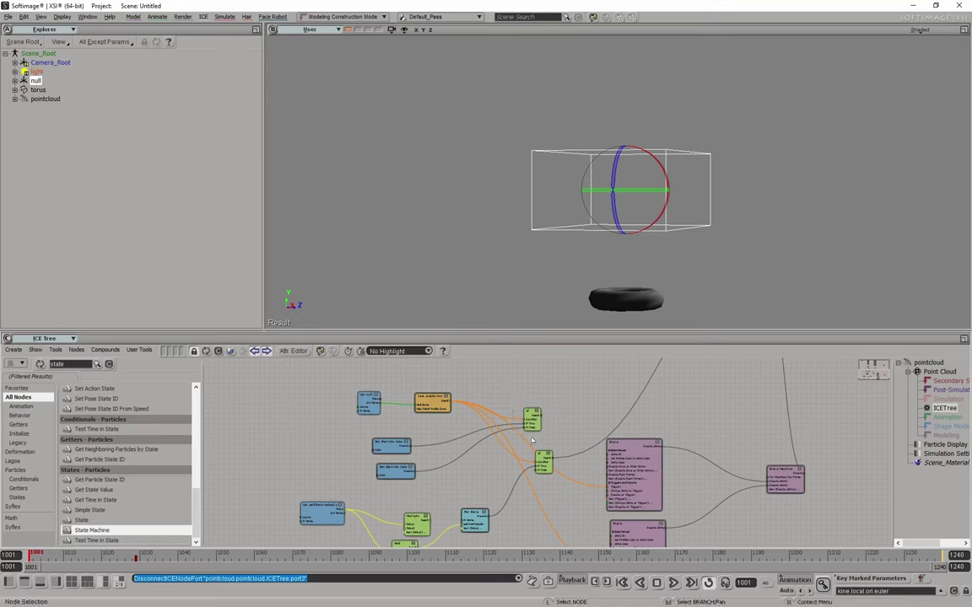
middle_drag(556, 443, 556, 385)
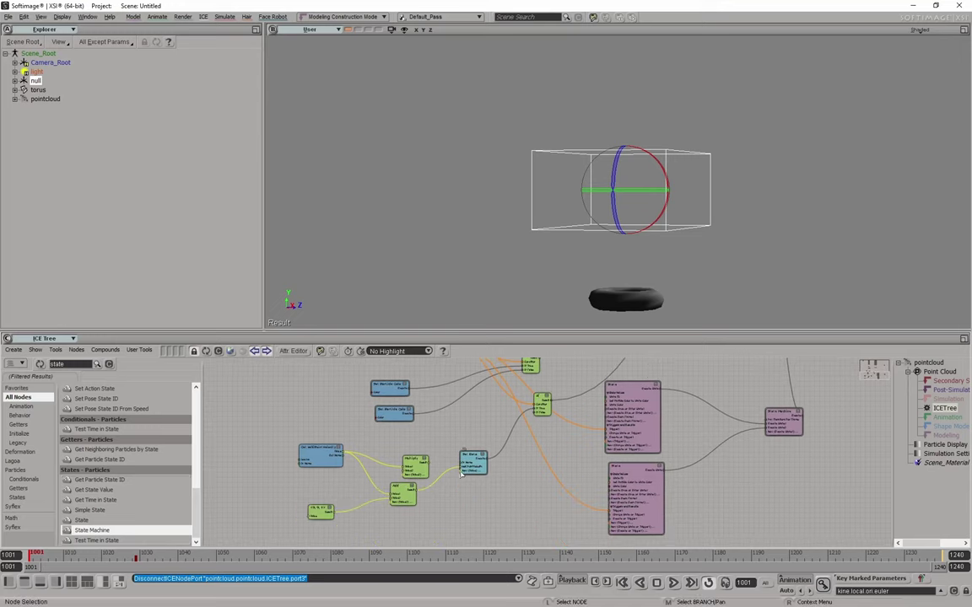
Delete the leftover Multiply node from the ICE tree.
drag(419, 463, 405, 457)
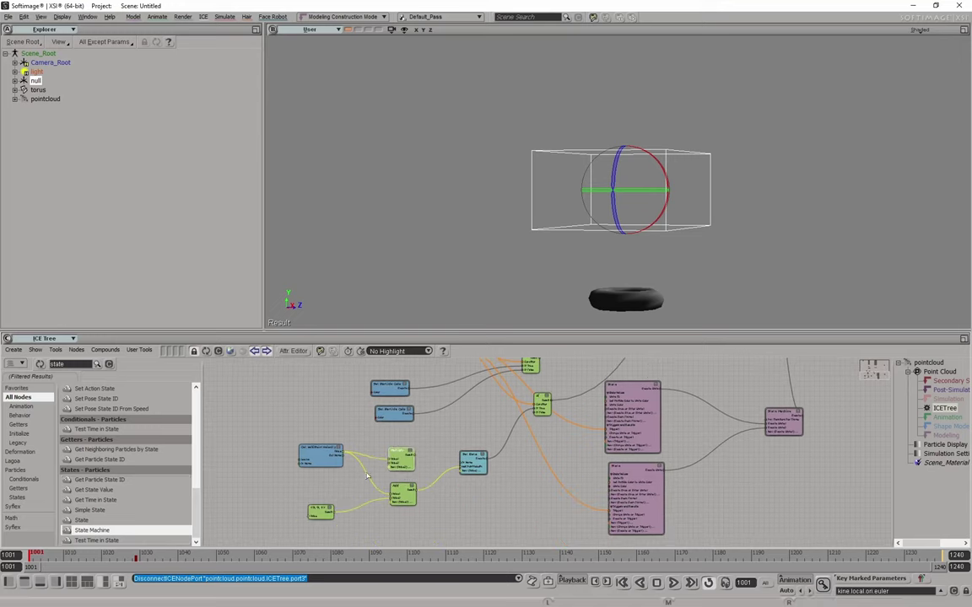
key(Delete)
middle_drag(828, 470, 631, 484)
middle_drag(550, 441, 506, 443)
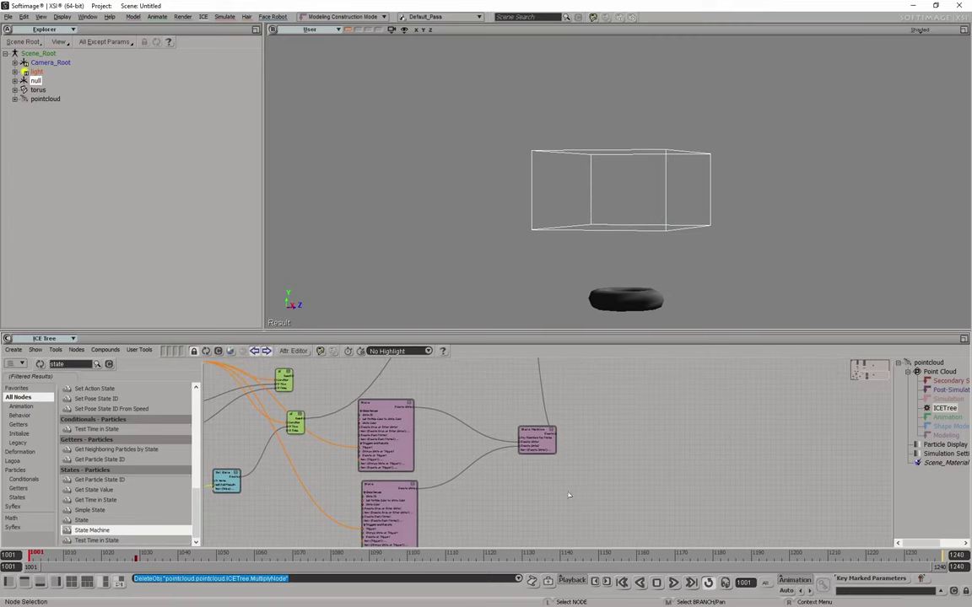
Replay the particle simulation from the start and stop it at frame 1044.
click(673, 582)
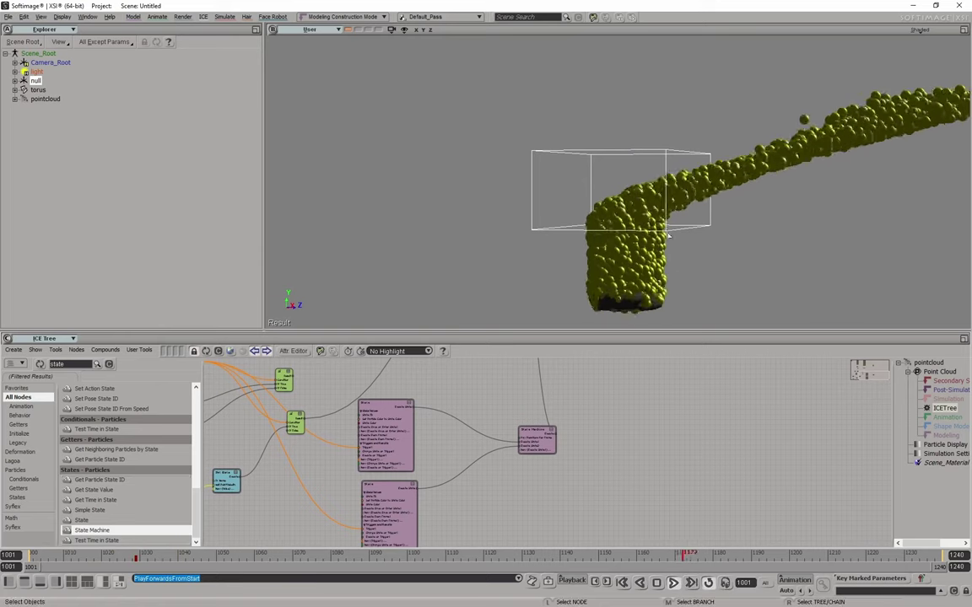
click(682, 587)
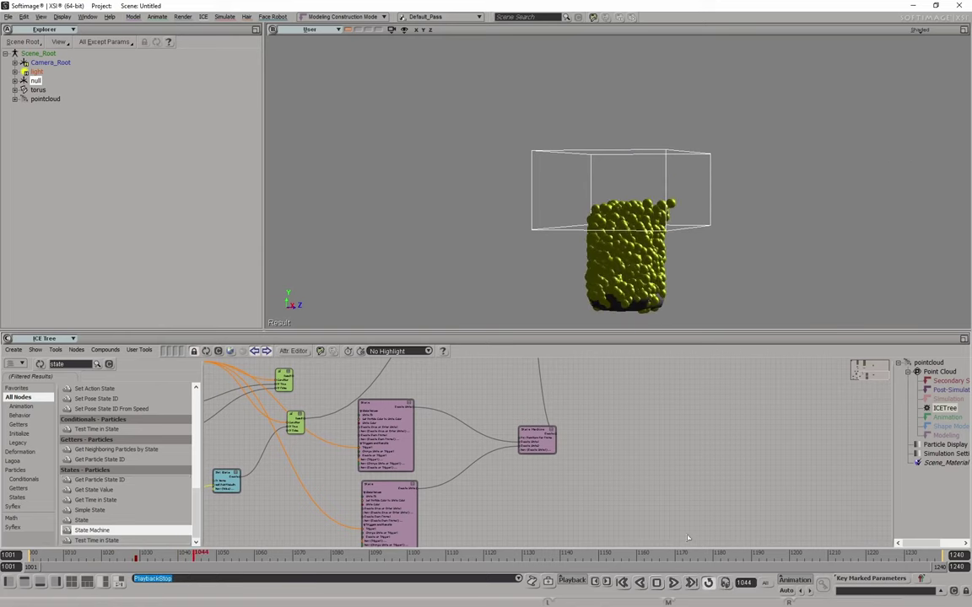
scroll(763, 440, down, 2)
scroll(763, 439, down, 2)
Move the green node right, then select the upper State node and shift it slightly right.
scroll(549, 450, up, 2)
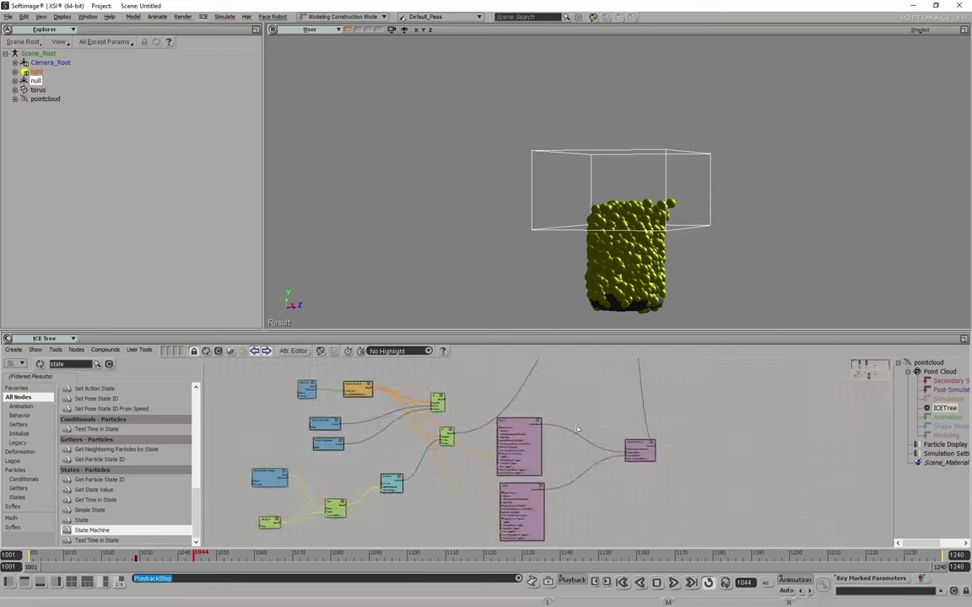
scroll(590, 451, up, 2)
scroll(633, 456, up, 2)
scroll(655, 462, up, 2)
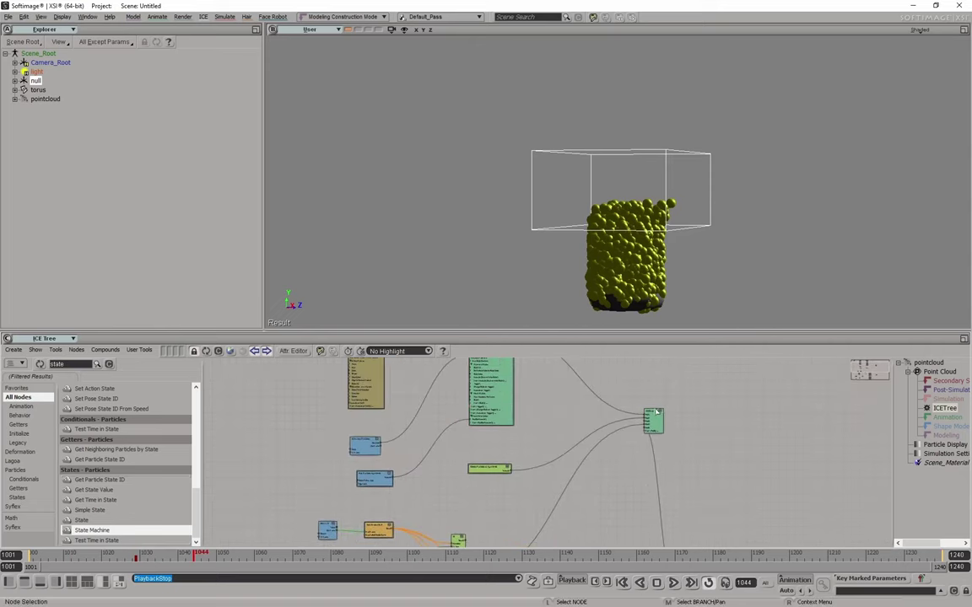
drag(657, 413, 824, 415)
middle_drag(796, 540, 750, 440)
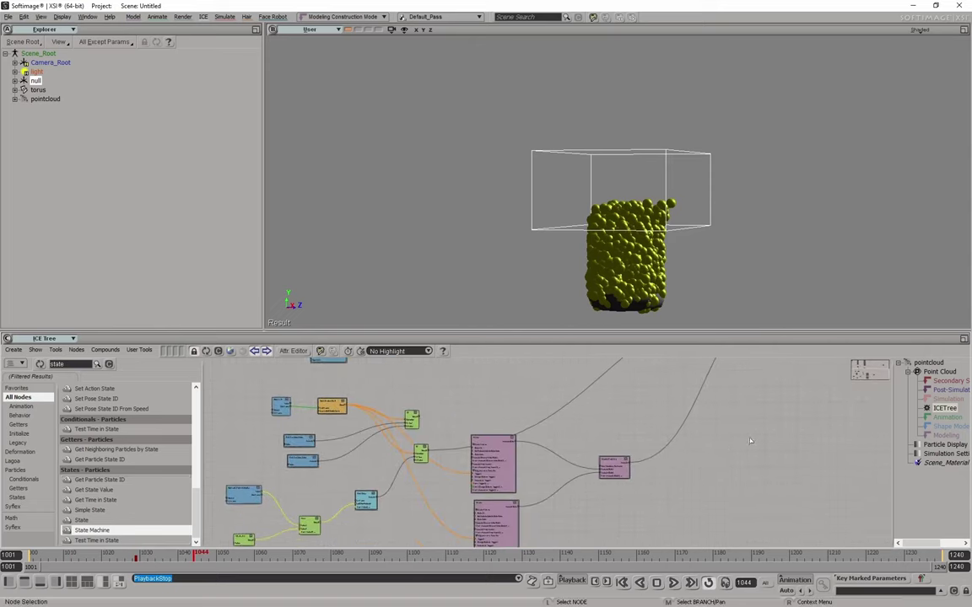
click(497, 441)
drag(494, 443, 533, 443)
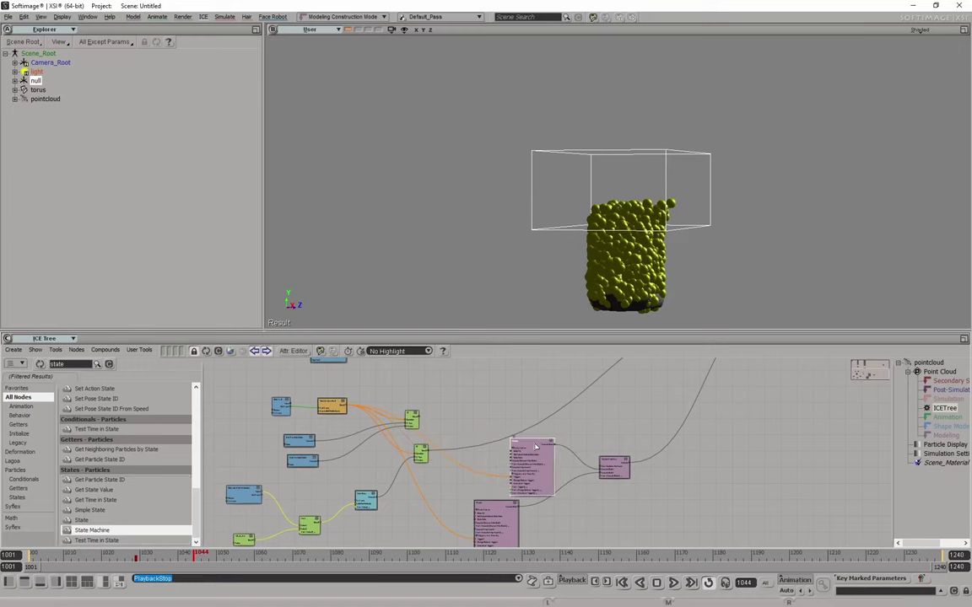
Enable Set Particle Color to State Color on State 0 and State 1, then replay from frame 1001.
double_click(533, 447)
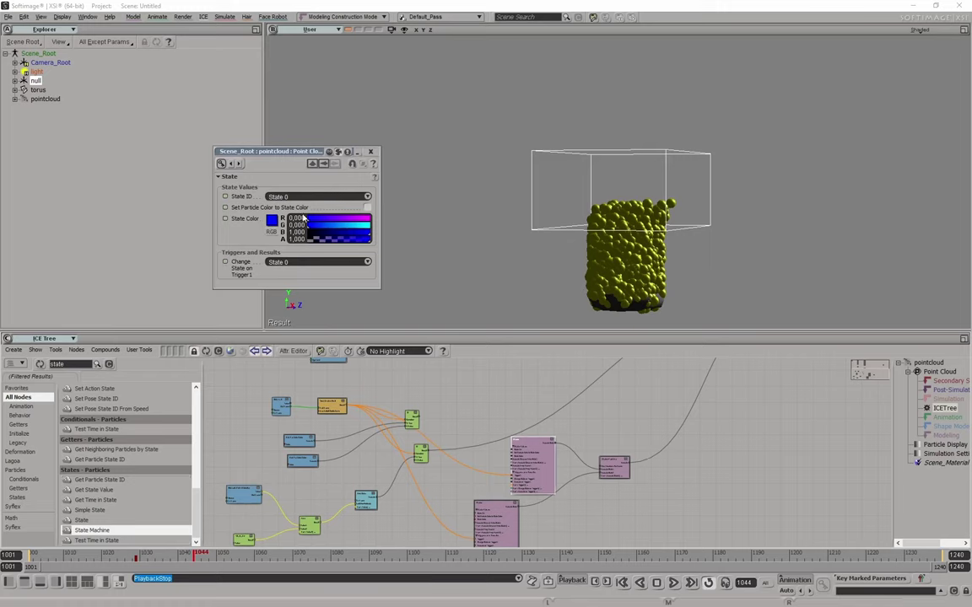
click(366, 207)
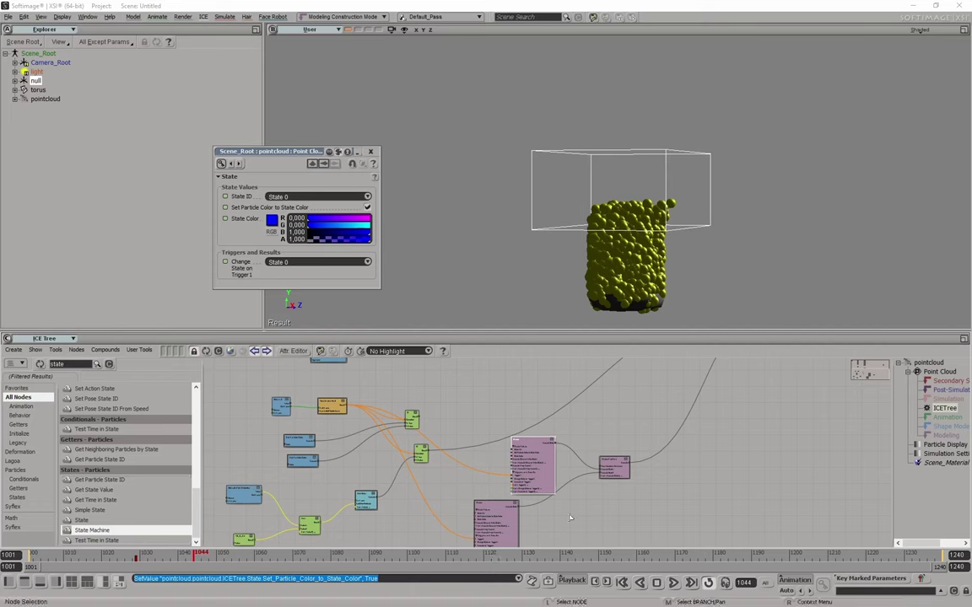
middle_drag(502, 506, 495, 455)
click(496, 455)
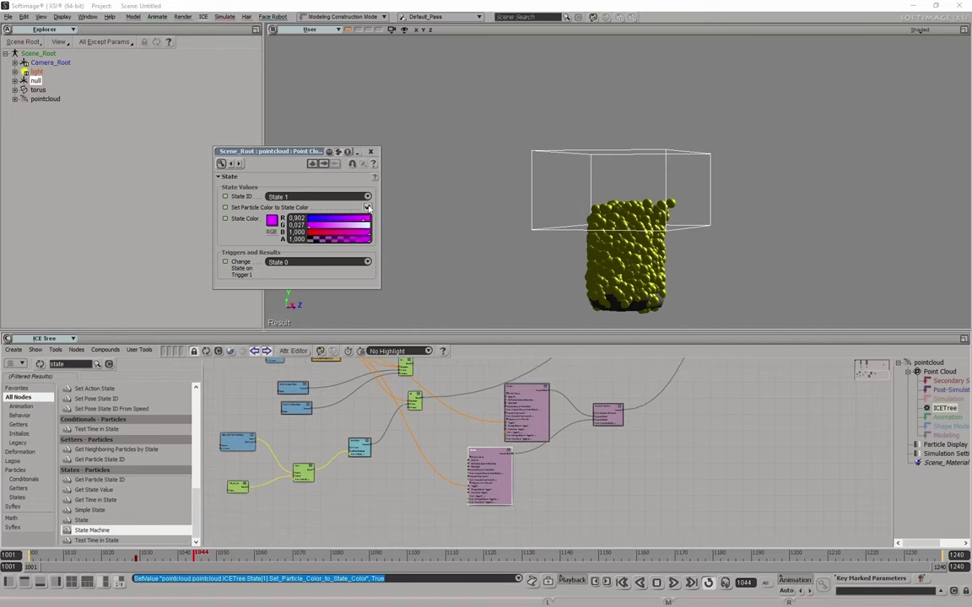
click(369, 150)
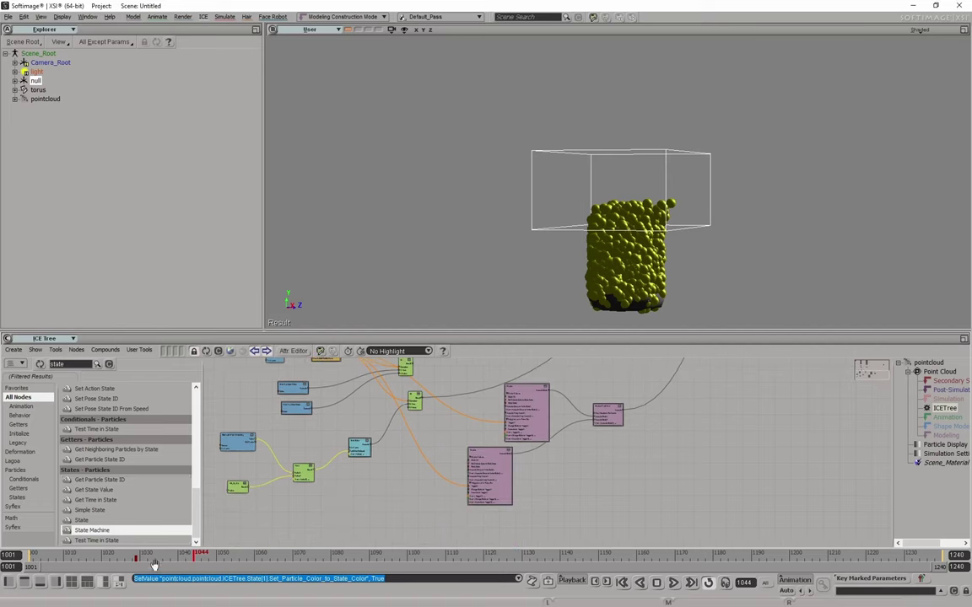
click(33, 557)
click(656, 583)
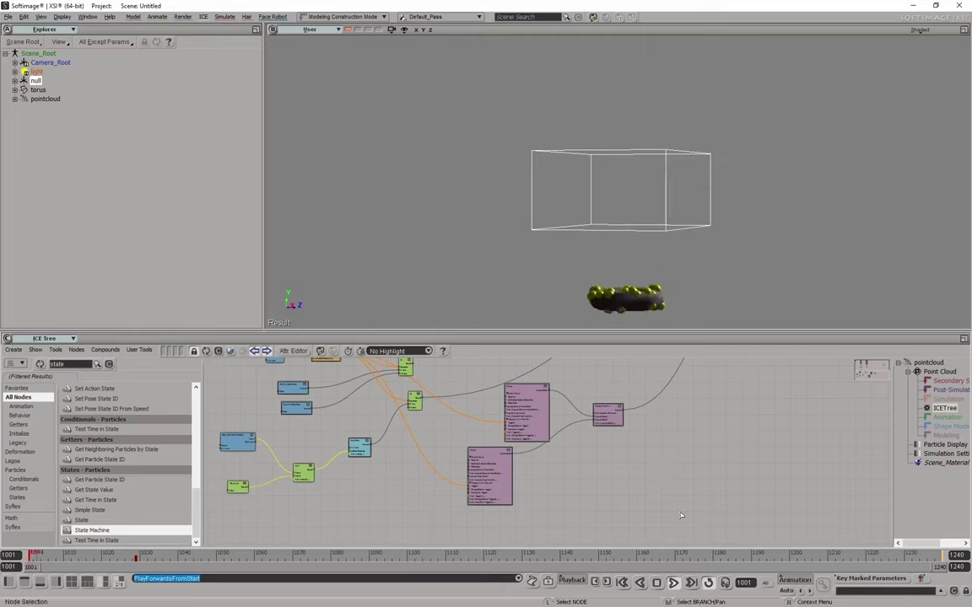
Stop the particle playback at frame 1203.
middle_drag(617, 467, 619, 530)
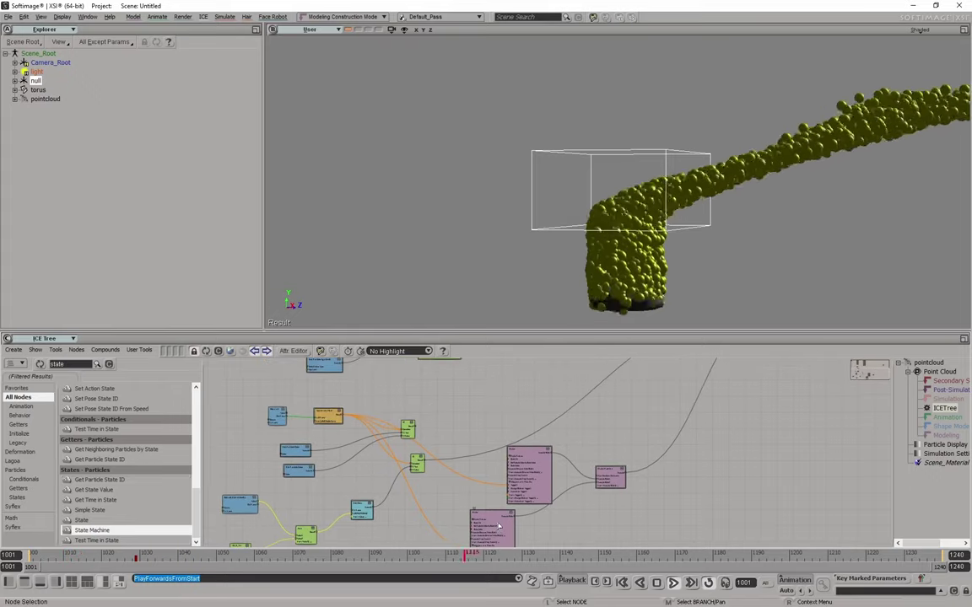
mouse_move(741, 459)
middle_down()
mouse_move(755, 426)
mouse_move(635, 425)
mouse_move(666, 387)
middle_up()
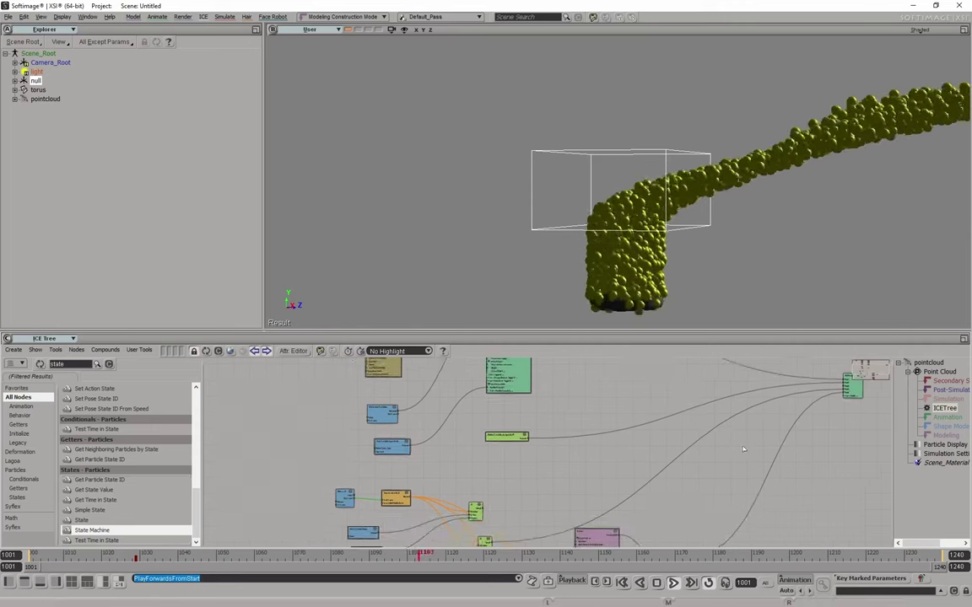
click(657, 583)
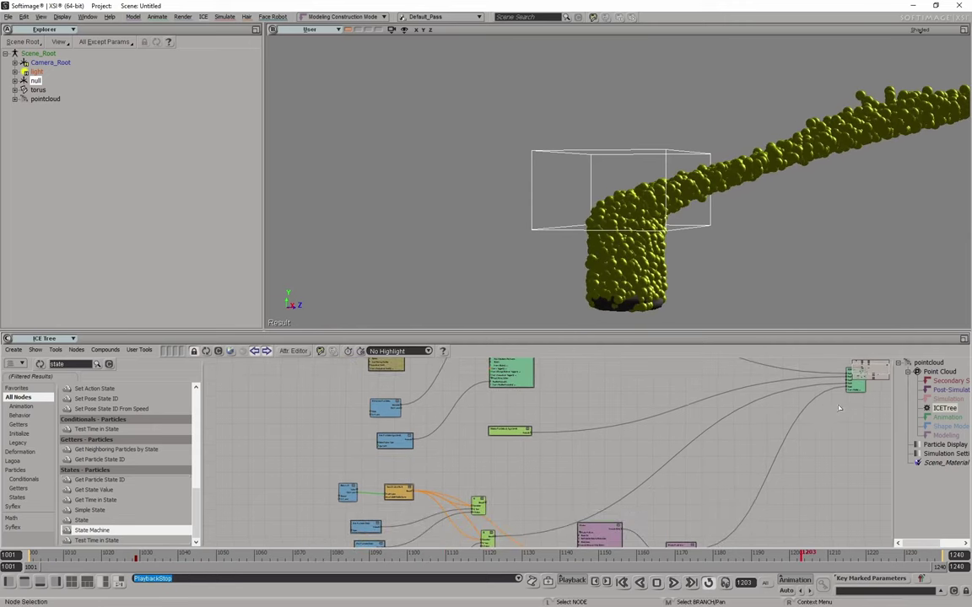
Disconnect the wire feeding the ICETree node's Port5.
scroll(394, 404, up, 3)
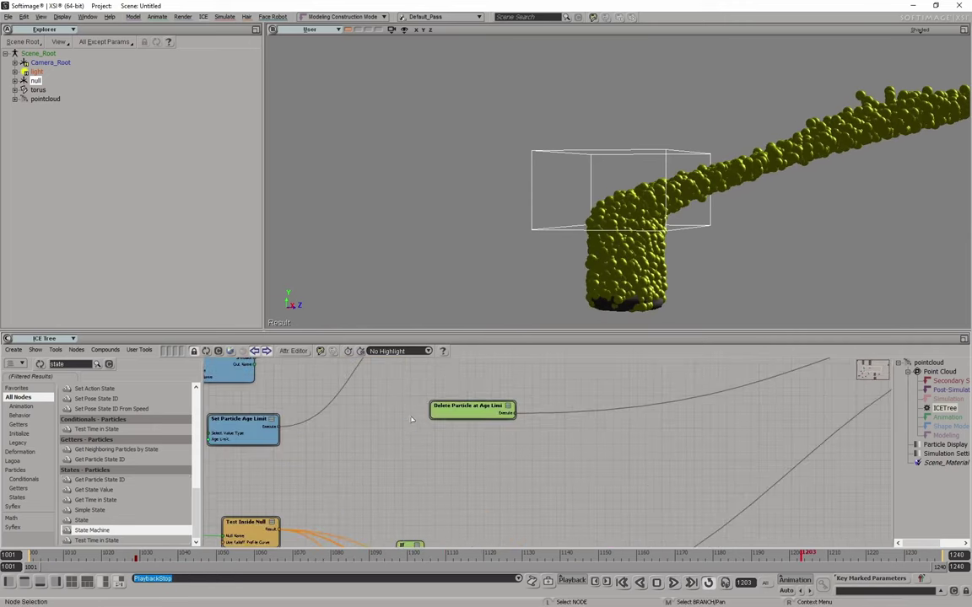
scroll(421, 422, up, 2)
middle_drag(457, 453, 504, 477)
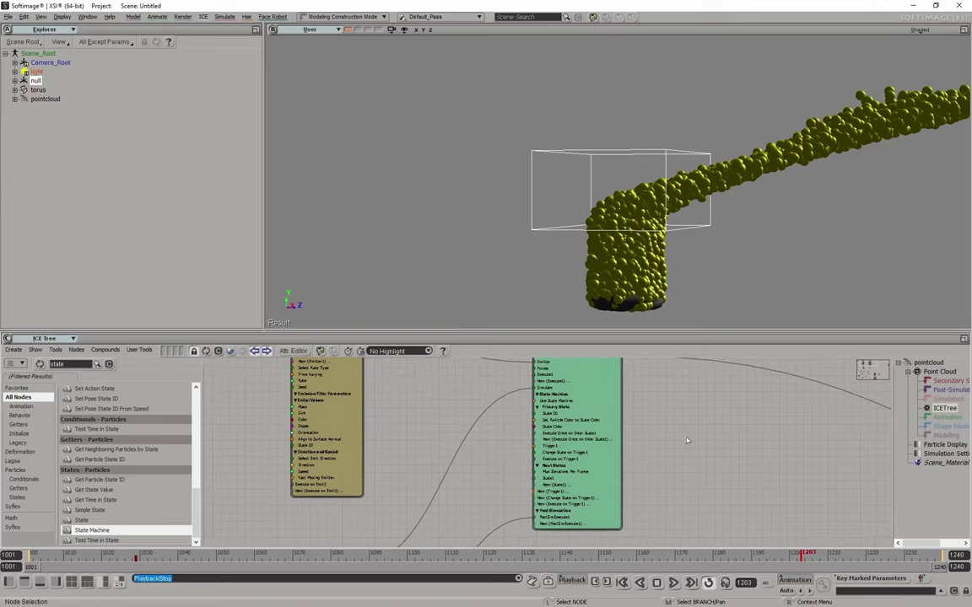
scroll(688, 440, down, 2)
middle_drag(687, 441, 646, 405)
scroll(448, 436, down, 2)
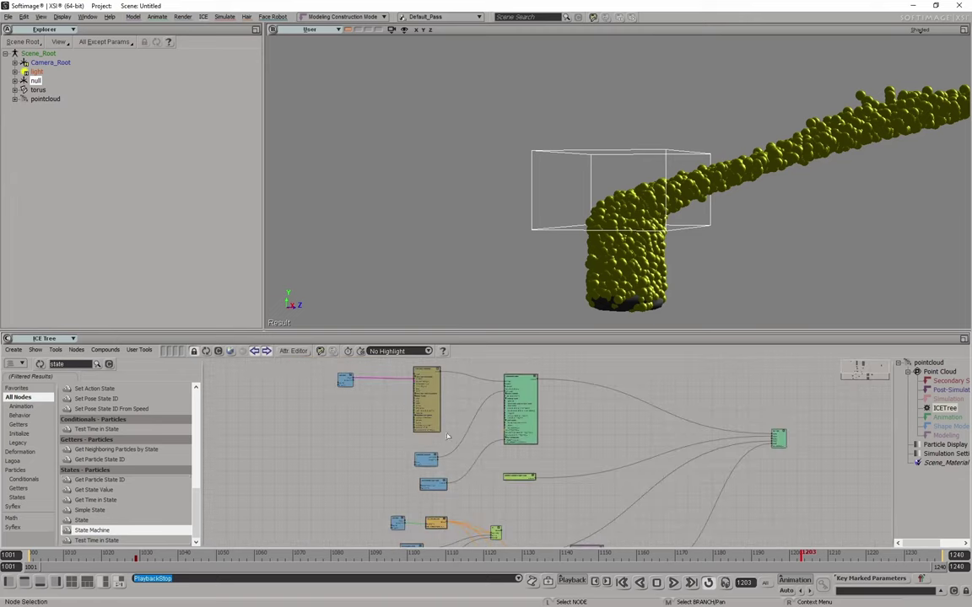
drag(774, 442, 521, 388)
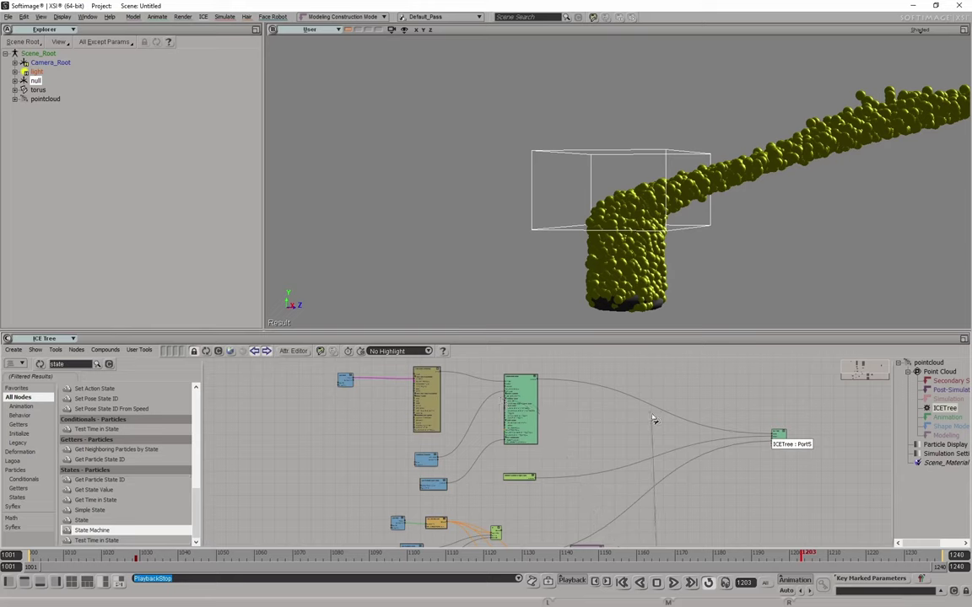
drag(653, 422, 614, 438)
middle_drag(614, 438, 613, 359)
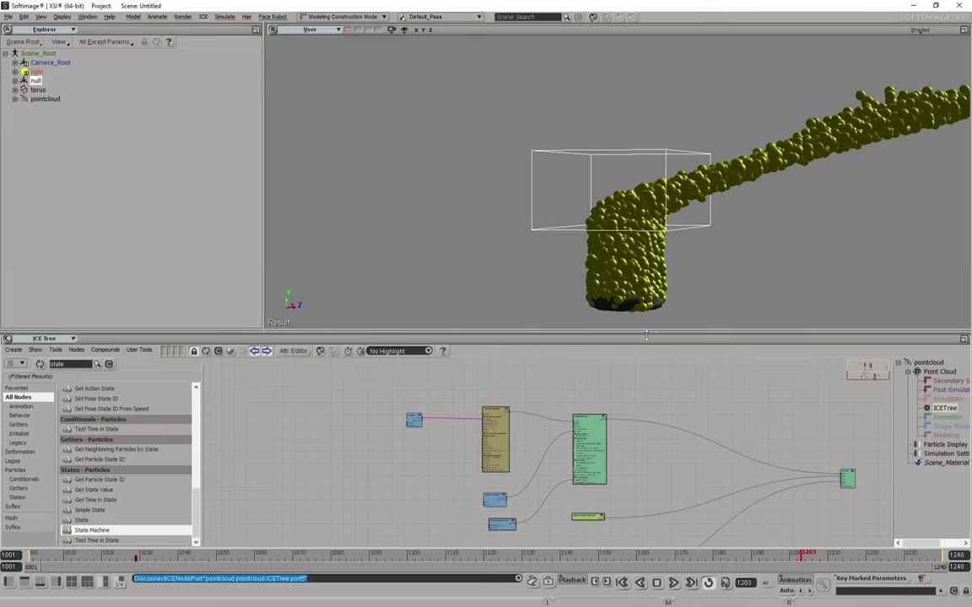
Maximize the ICE tree panel and nudge the Simulate Particles node slightly right.
drag(644, 323, 643, 327)
click(962, 344)
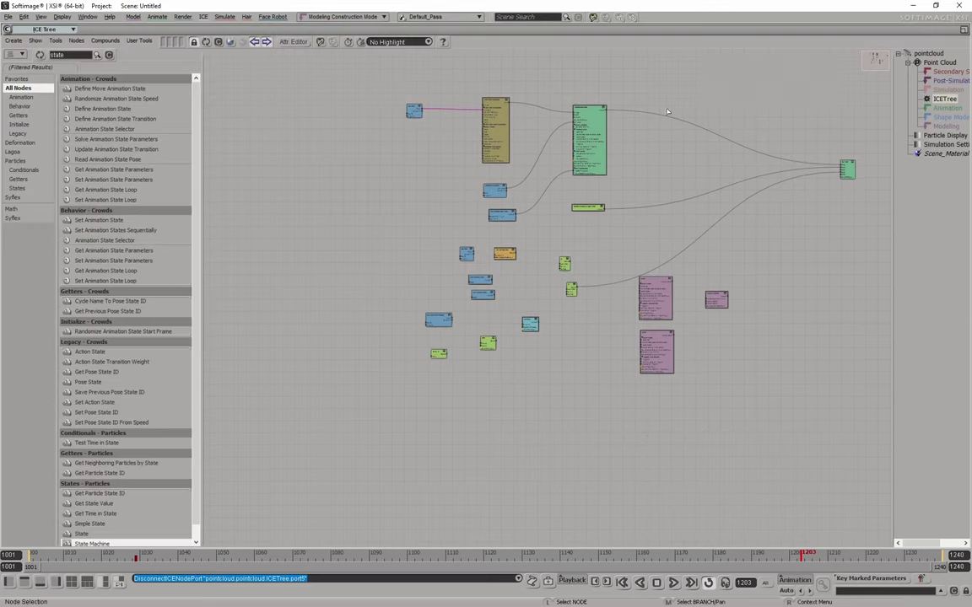
scroll(692, 208, up, 1)
scroll(692, 207, up, 3)
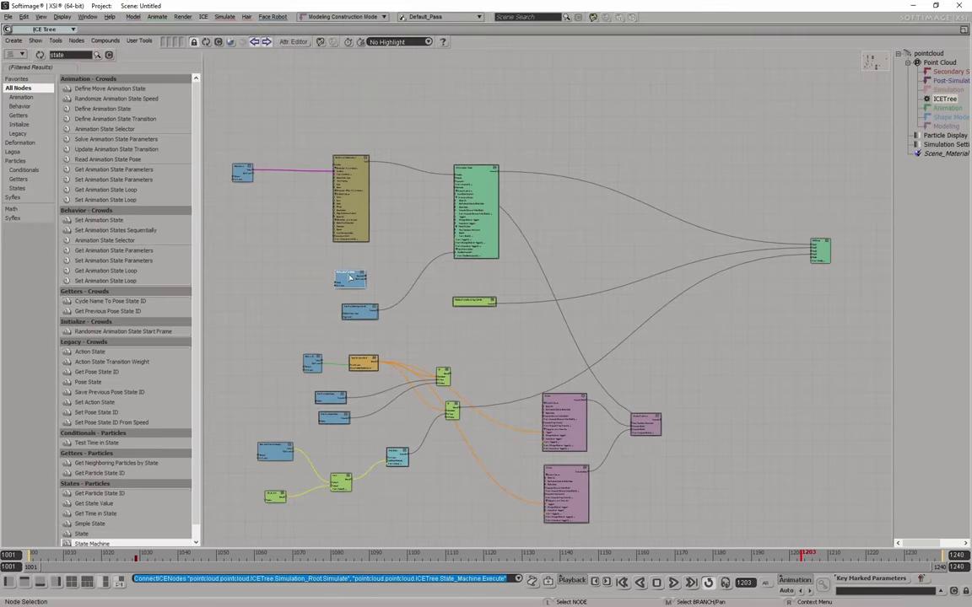
scroll(320, 286, up, 2)
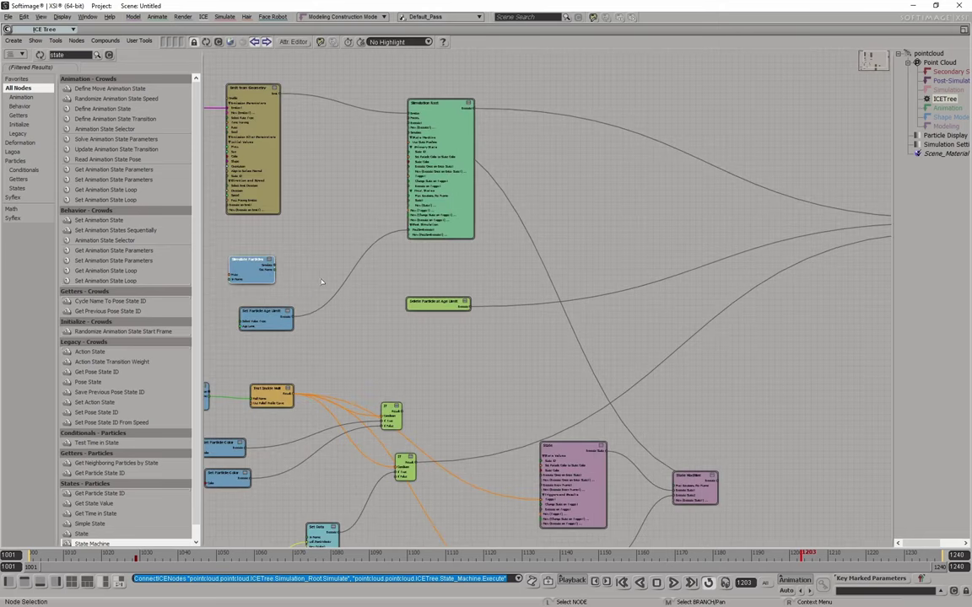
scroll(299, 271, up, 2)
middle_drag(466, 279, 723, 275)
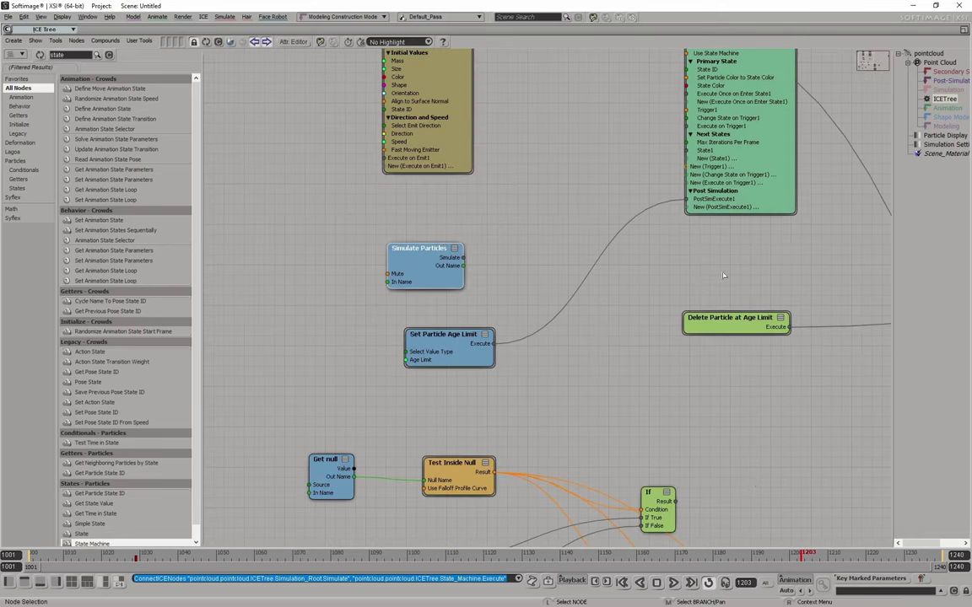
drag(432, 252, 443, 250)
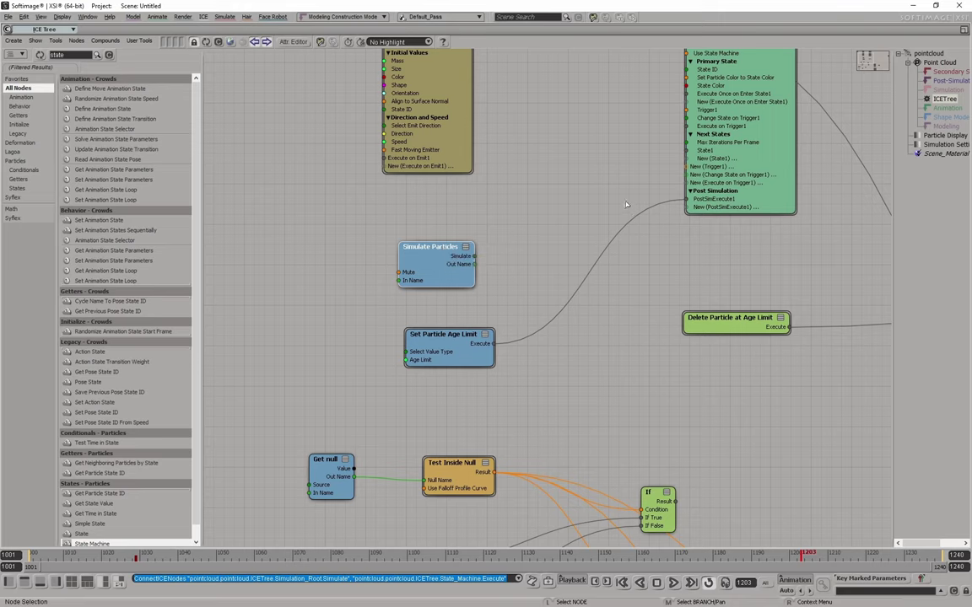
scroll(626, 204, down, 3)
Restore the 3D viewport, rewind to frame 1001 and replay the simulation.
click(962, 29)
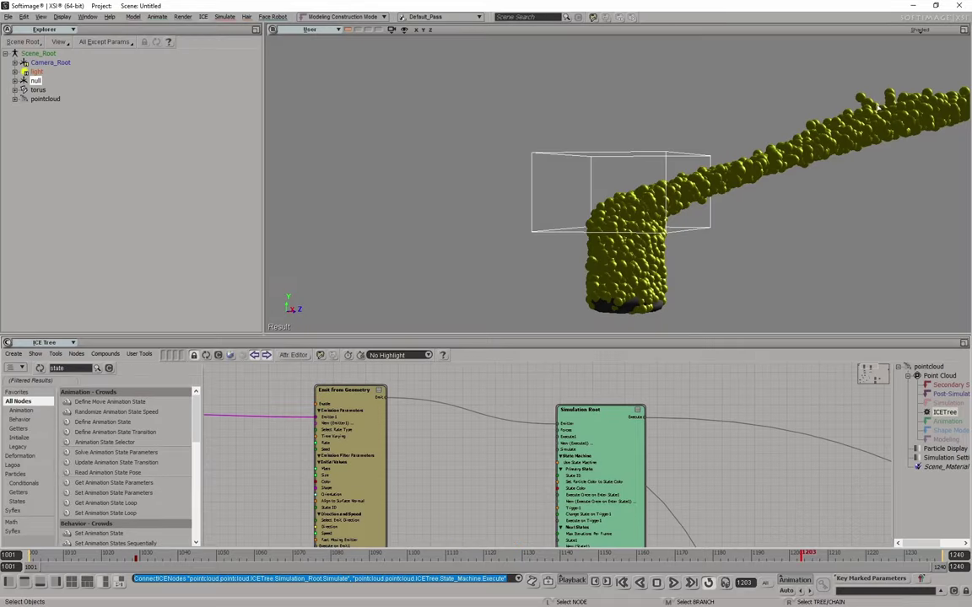
drag(110, 558, 36, 554)
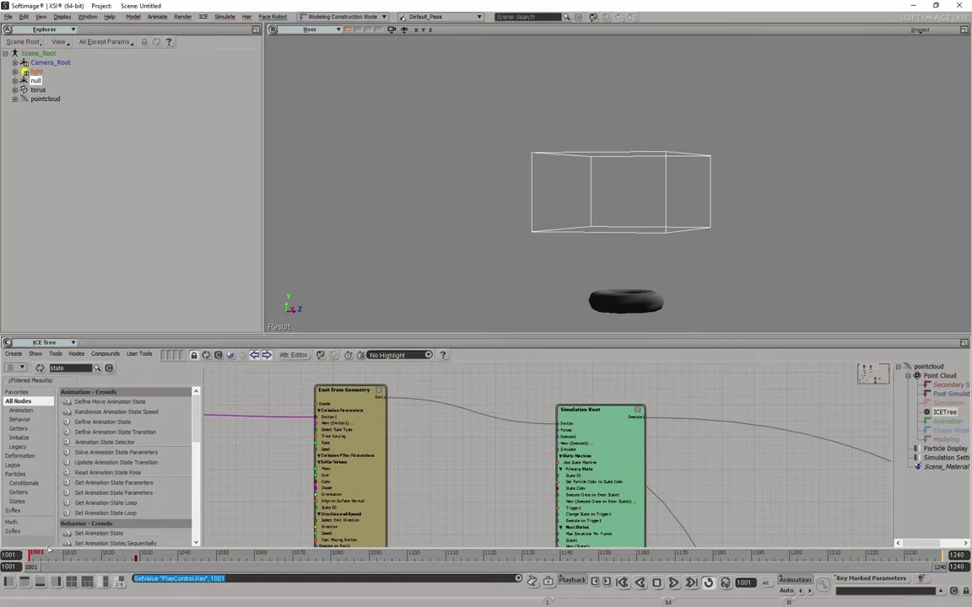
click(673, 582)
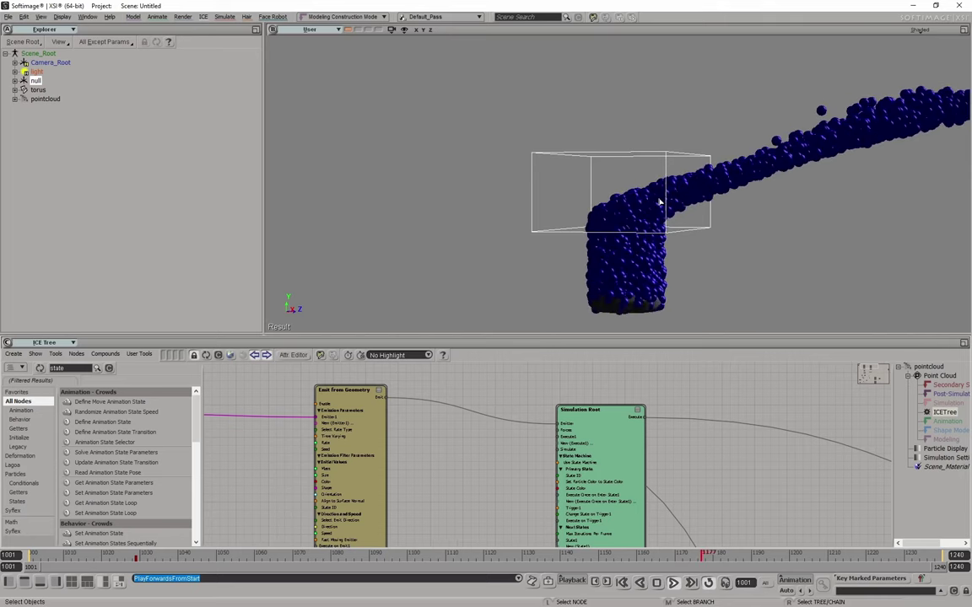
Review the property settings of both State nodes in the ICE tree.
mouse_move(844, 523)
middle_down()
mouse_move(615, 455)
mouse_move(666, 435)
middle_up()
scroll(614, 455, down, 2)
double_click(533, 420)
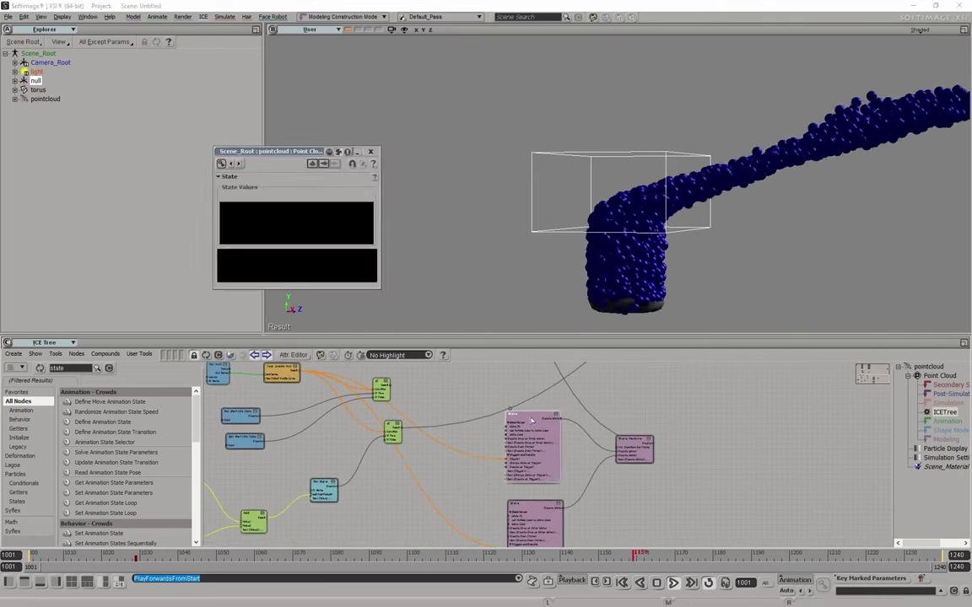
click(370, 153)
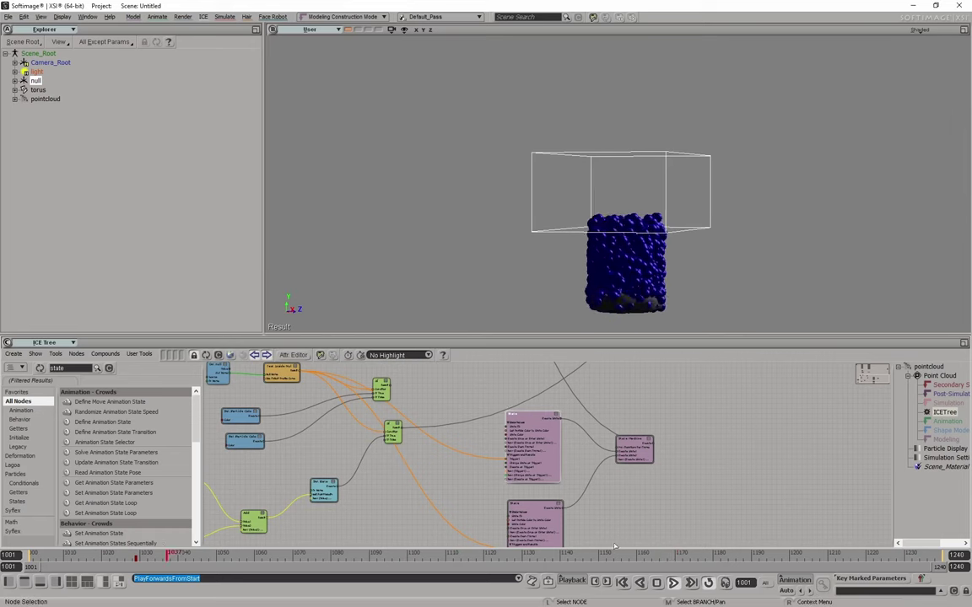
double_click(523, 436)
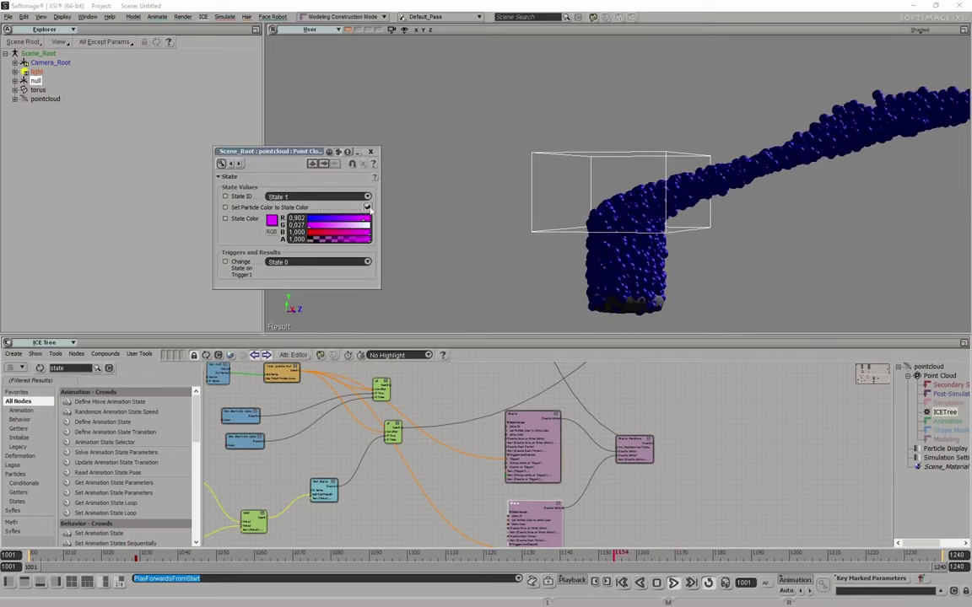
click(370, 152)
mouse_move(714, 515)
middle_down()
mouse_move(732, 465)
mouse_move(688, 525)
mouse_move(674, 472)
mouse_move(672, 494)
middle_up()
scroll(733, 465, up, 3)
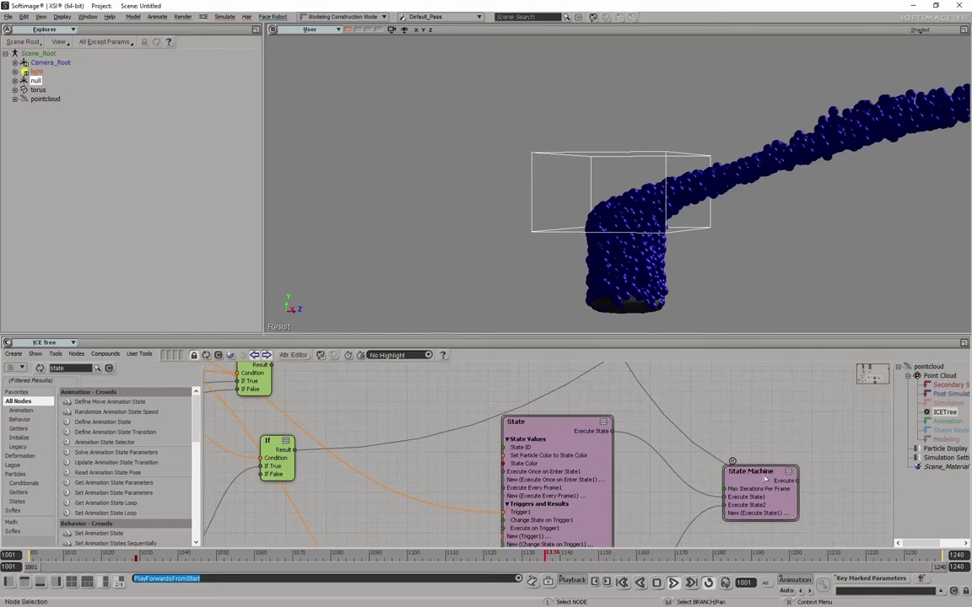
middle_drag(765, 479, 599, 511)
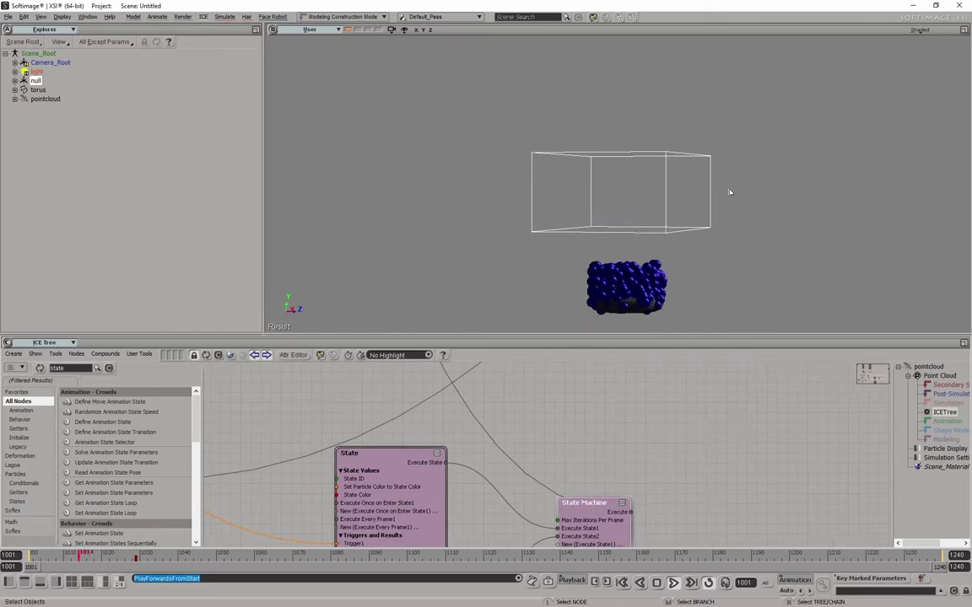
scroll(650, 424, down, 2)
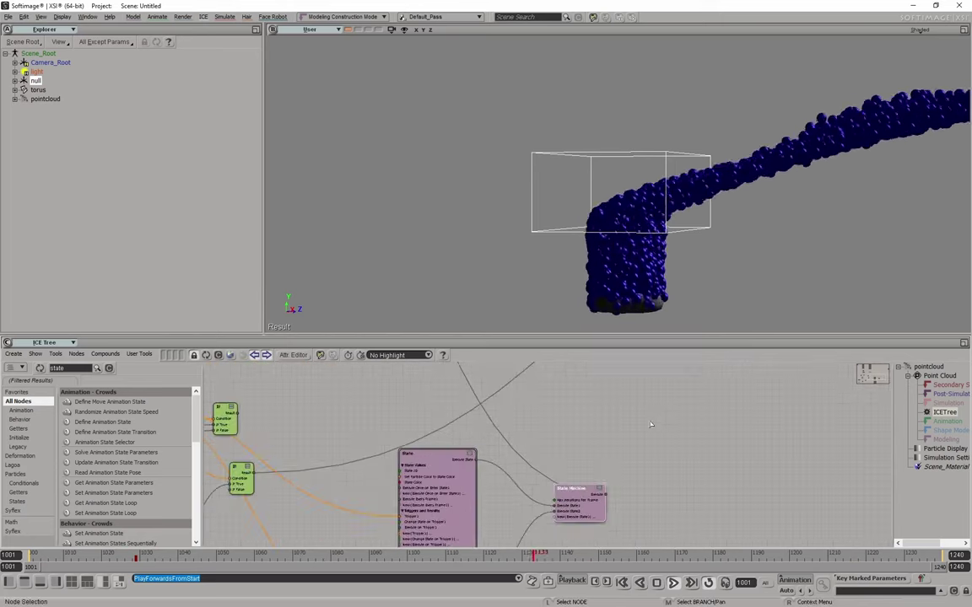
middle_drag(724, 473, 696, 397)
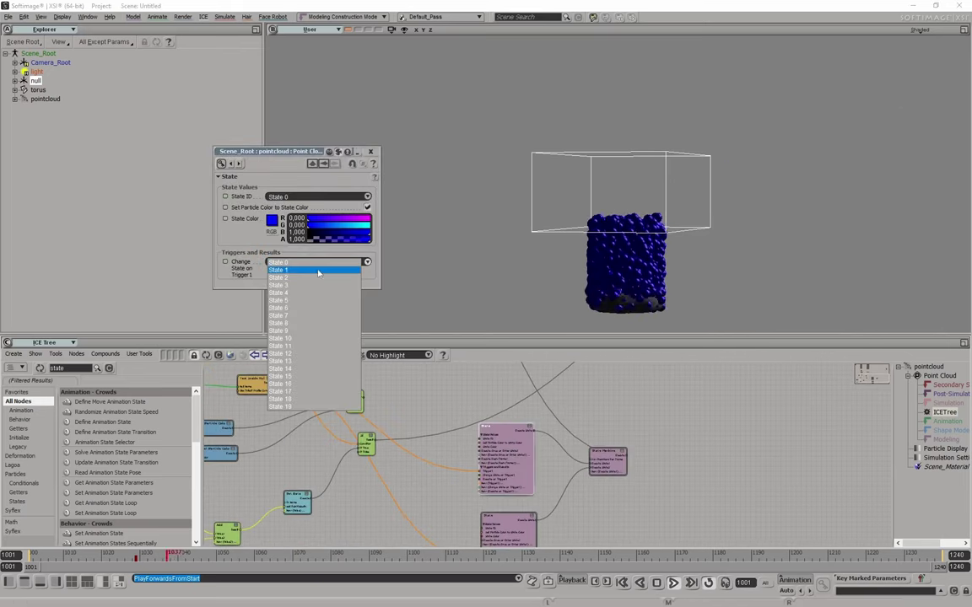
Set State 0's Change State on Trigger1 to State 1 and close its settings.
click(282, 272)
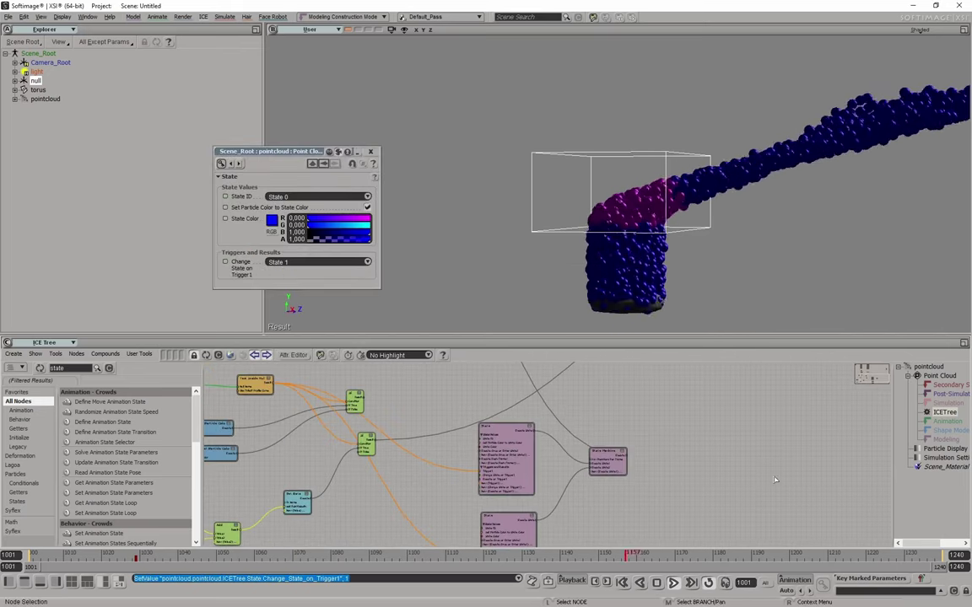
click(713, 224)
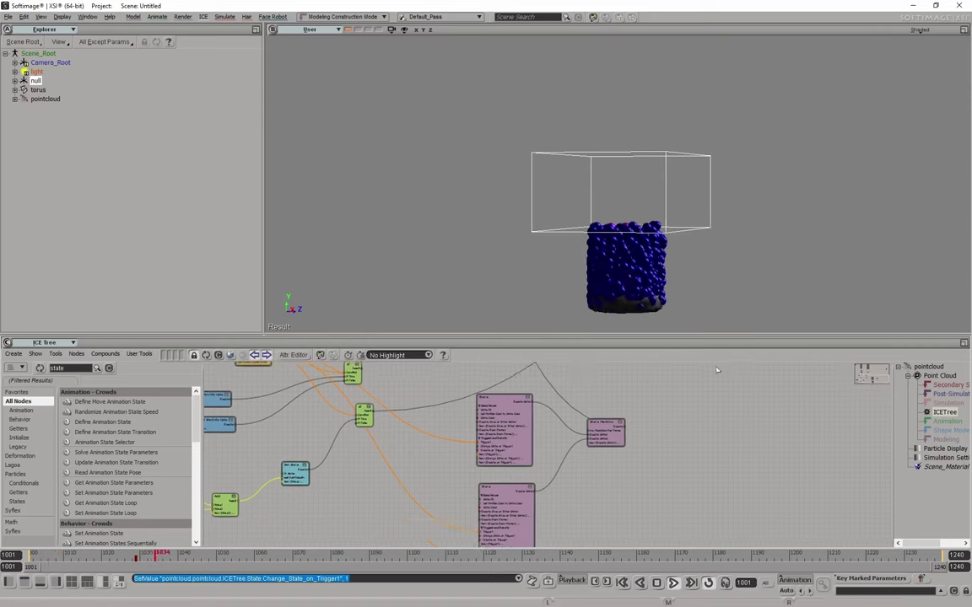
middle_drag(714, 379, 782, 371)
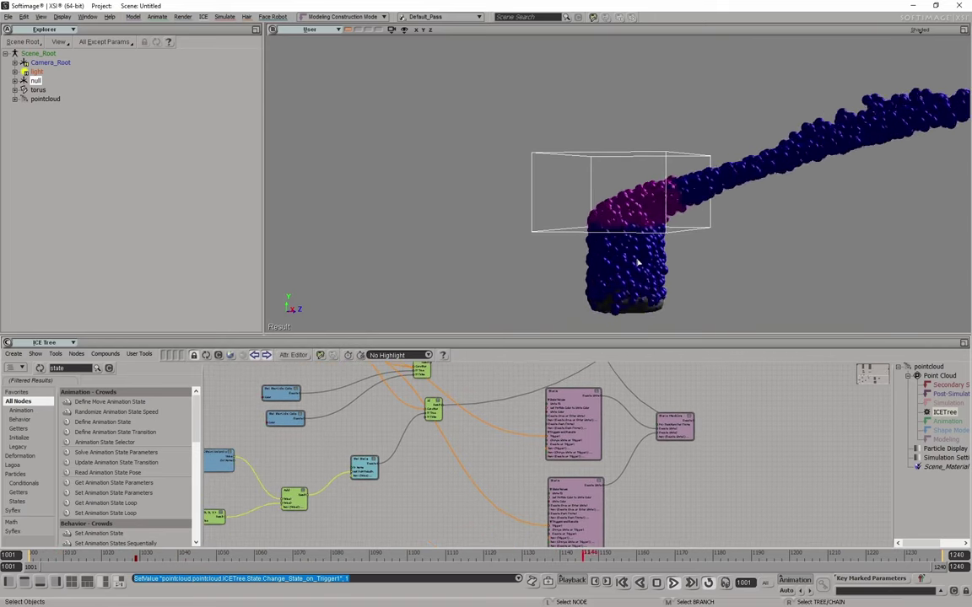
middle_drag(485, 448, 715, 466)
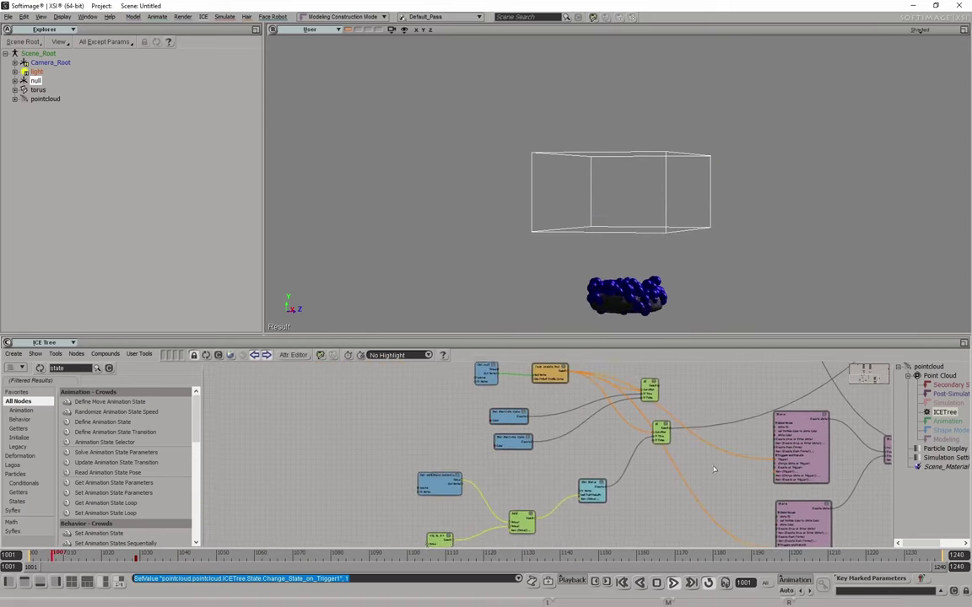
scroll(716, 466, down, 3)
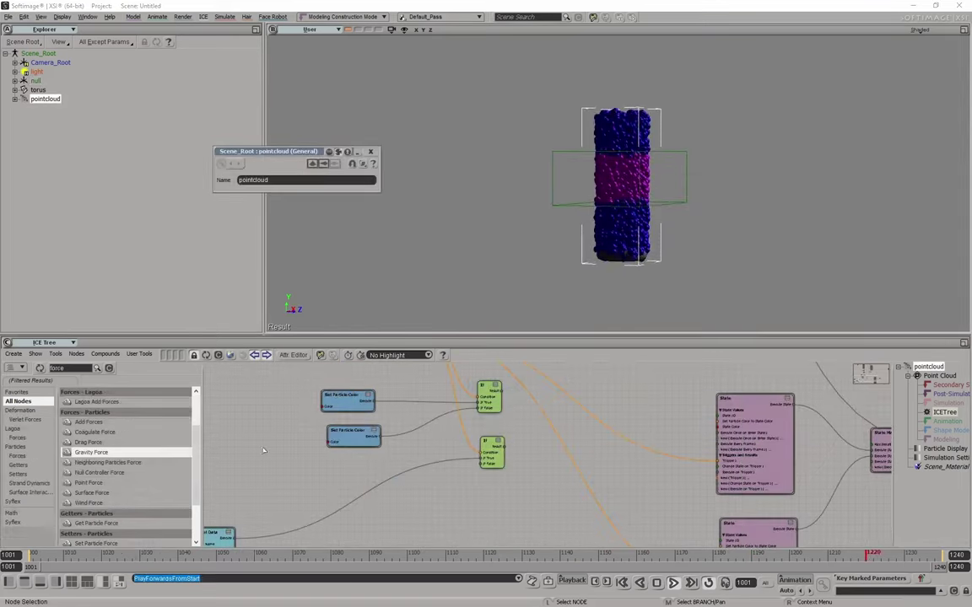
Move the lower If node further down and briefly inspect its port values.
scroll(459, 509, down, 1)
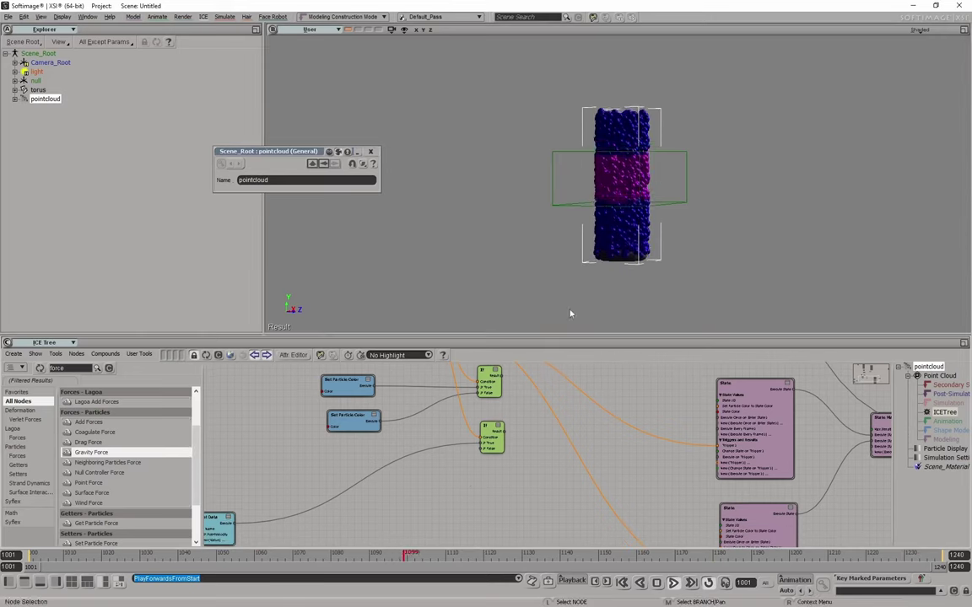
middle_drag(422, 530, 739, 470)
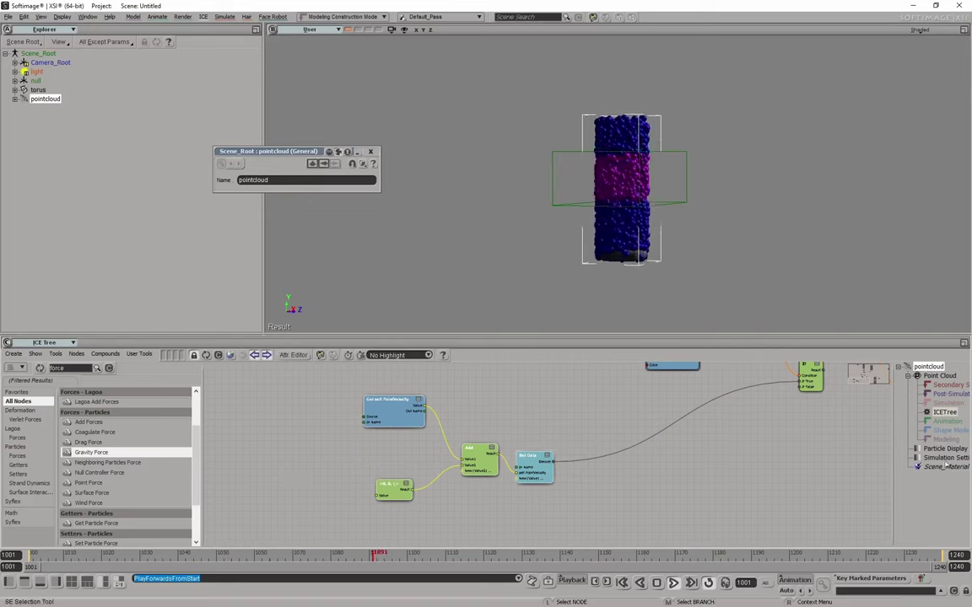
mouse_move(778, 398)
middle_down()
mouse_move(565, 453)
mouse_move(462, 416)
middle_up()
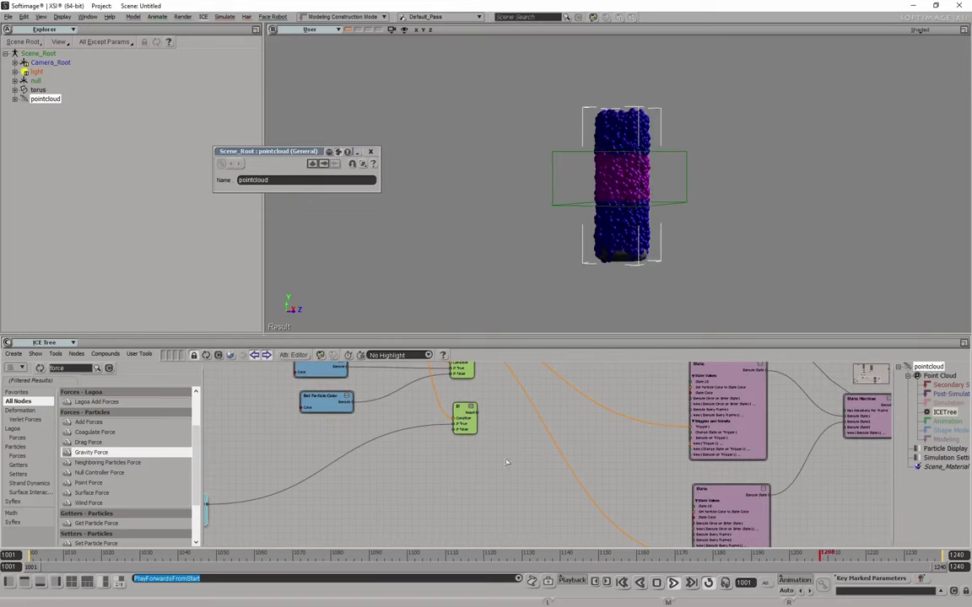
drag(461, 417, 462, 477)
right_click(473, 487)
click(497, 497)
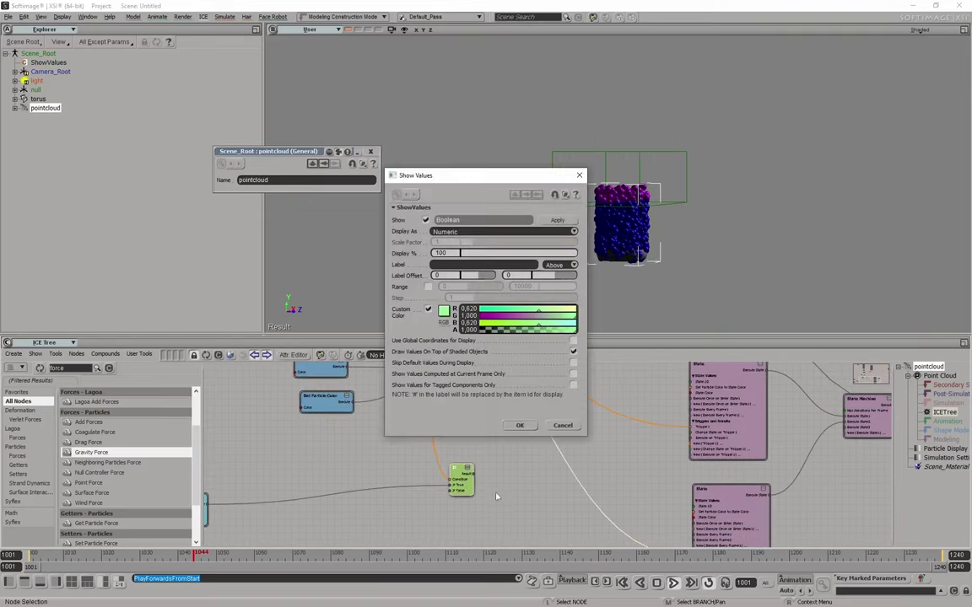
click(579, 175)
Connect the If node's Result to the State's Execute Every Frame1 port.
middle_drag(485, 472, 388, 410)
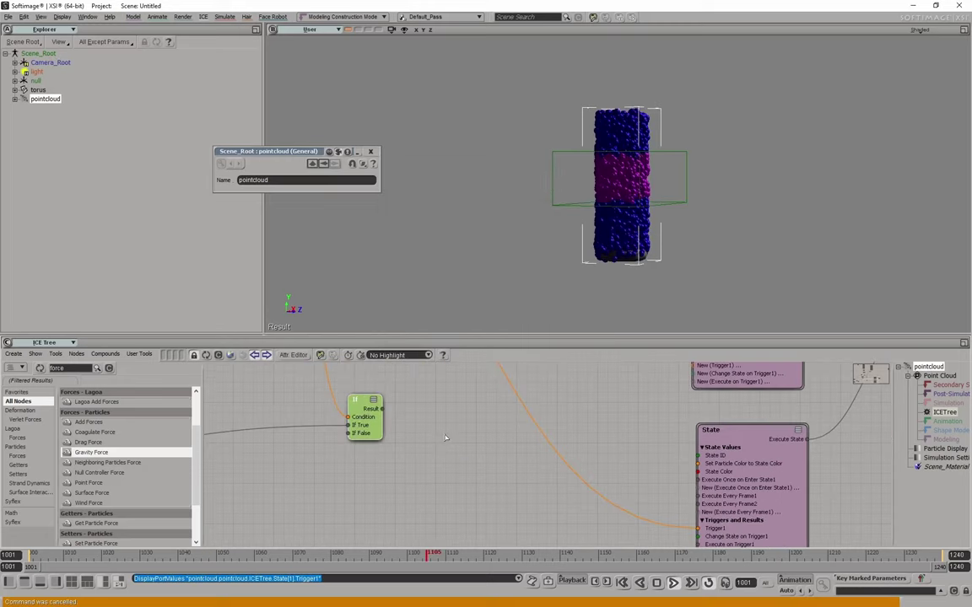
drag(384, 409, 699, 496)
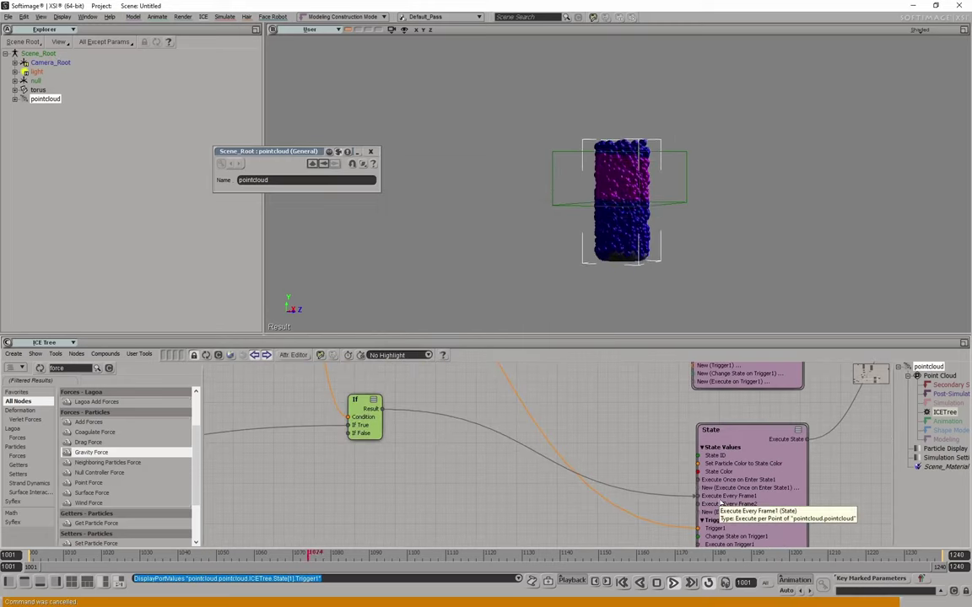
drag(715, 504, 707, 505)
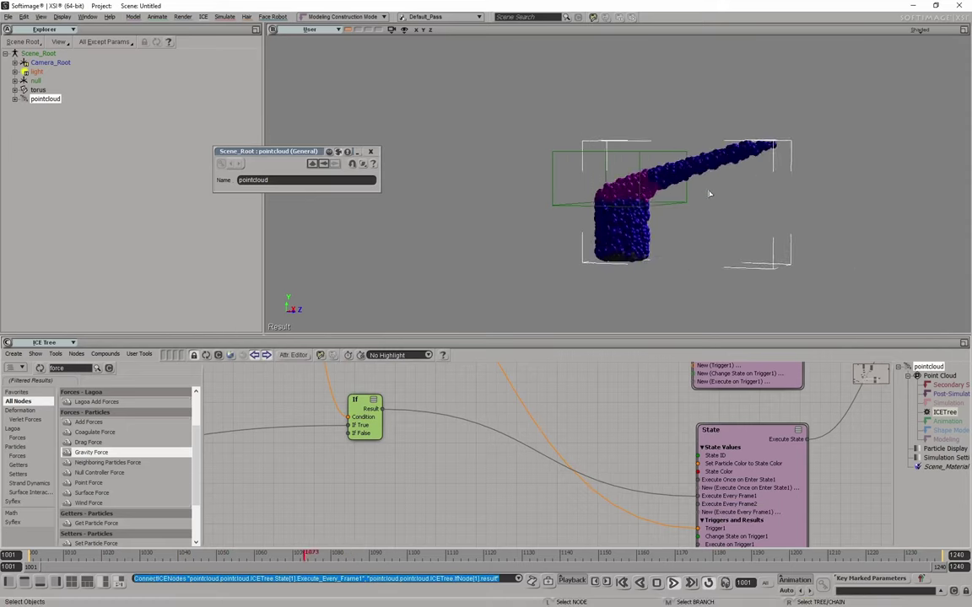
scroll(459, 498, down, 2)
middle_drag(459, 497, 390, 495)
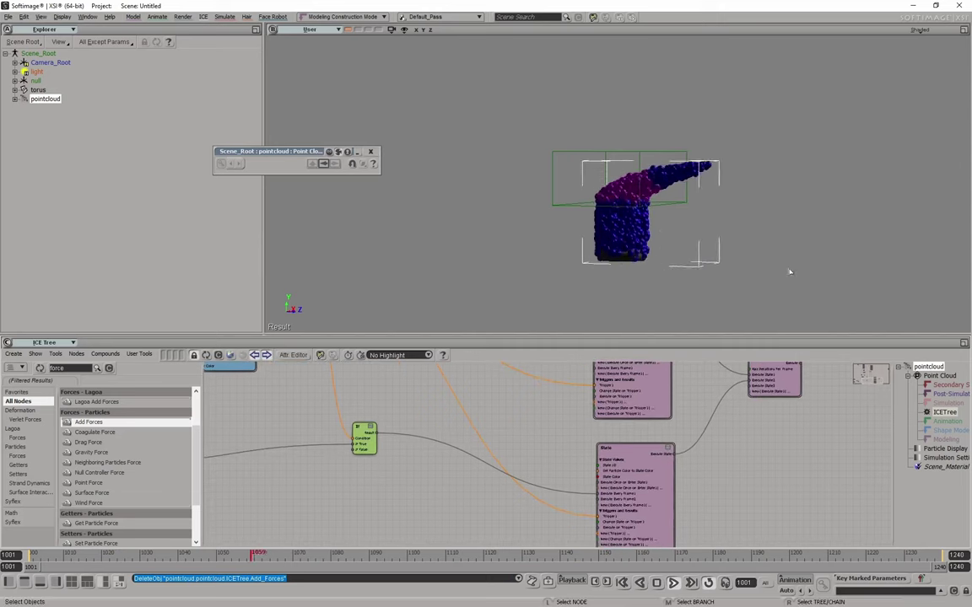
Move the large and small green nodes further right in the ICE tree.
scroll(768, 506, down, 3)
scroll(709, 502, down, 2)
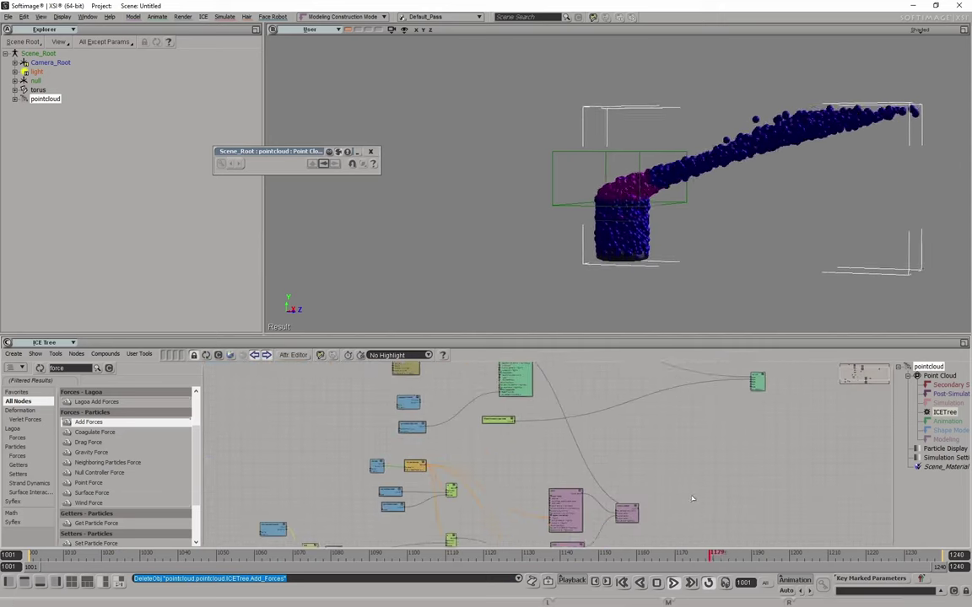
middle_drag(584, 361, 580, 413)
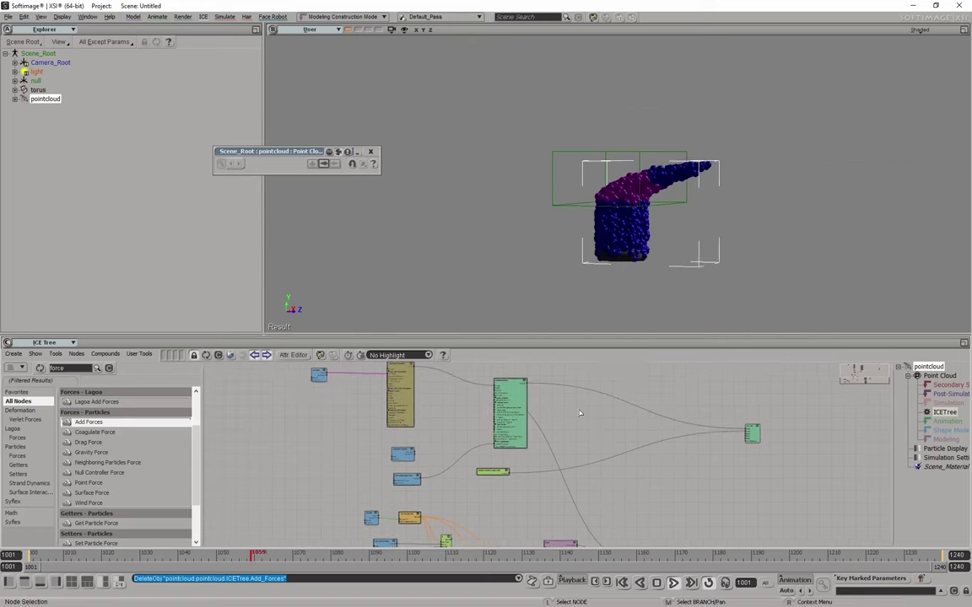
middle_drag(769, 465, 725, 468)
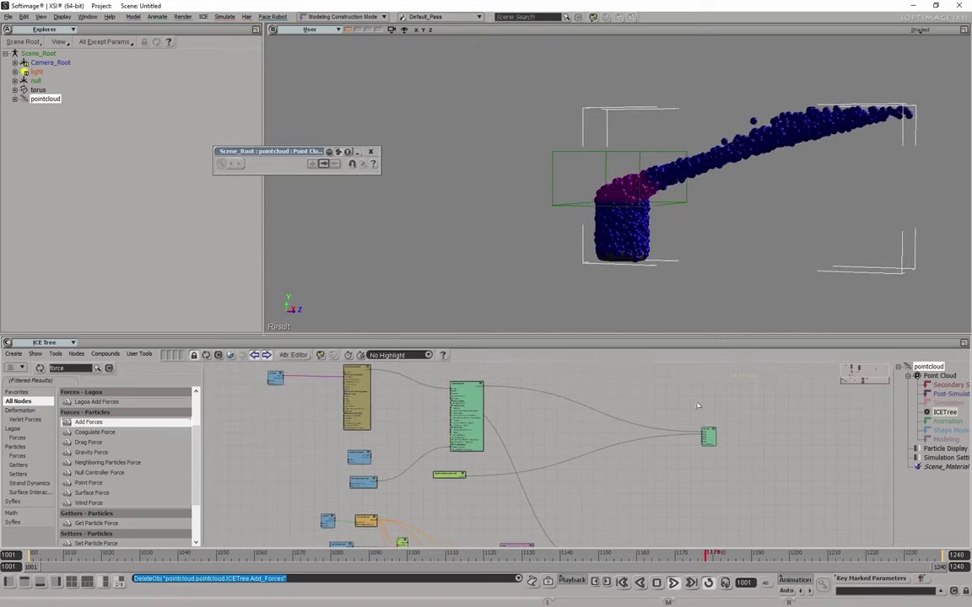
drag(471, 388, 701, 389)
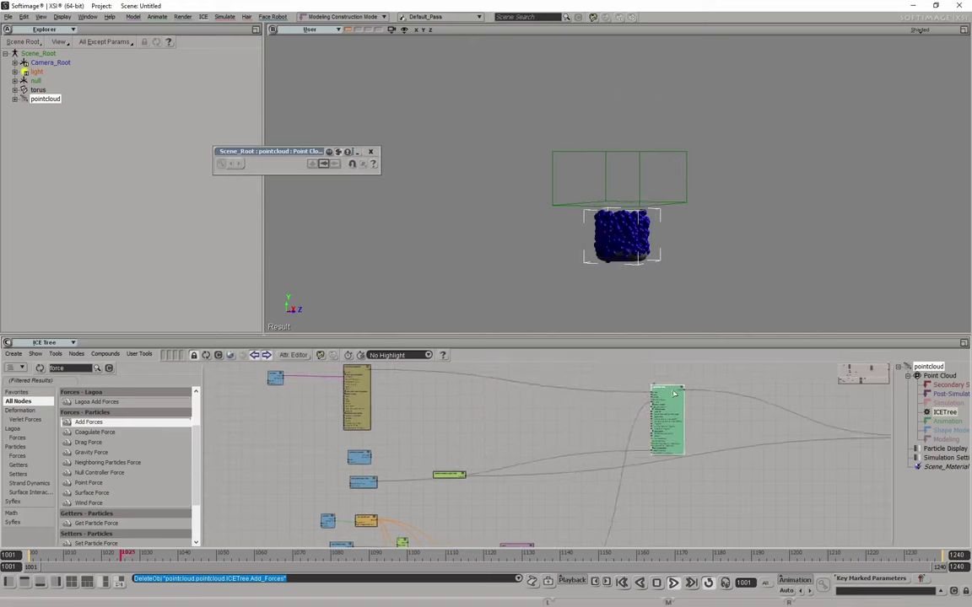
drag(449, 474, 718, 487)
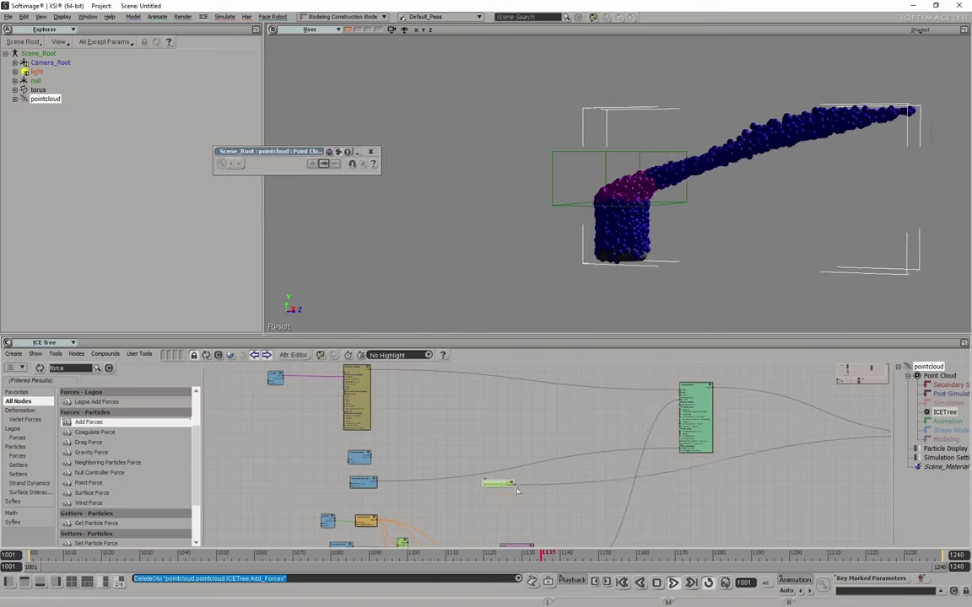
Nudge the small green node into place and recenter on the state machine nodes.
middle_drag(718, 487, 397, 487)
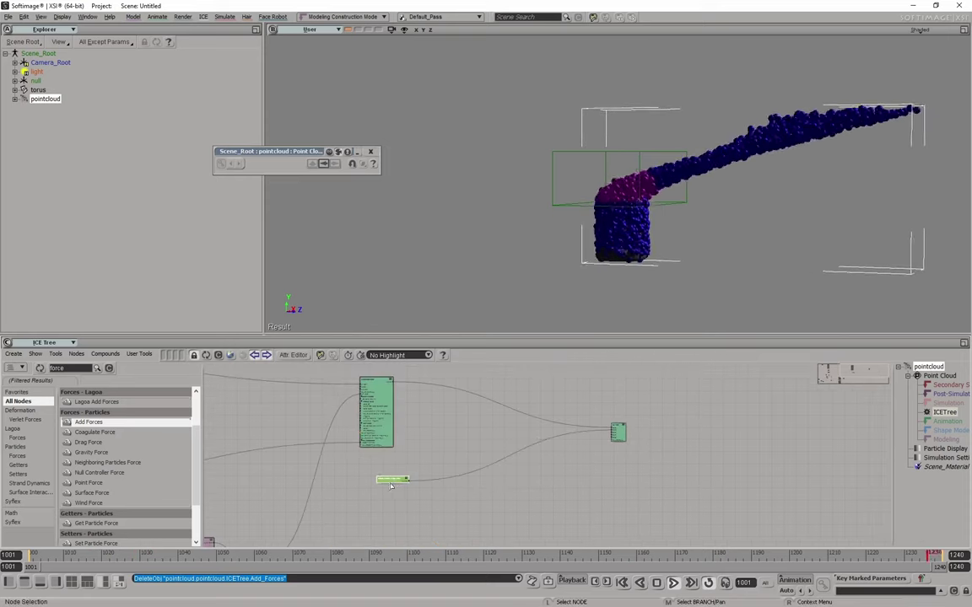
drag(397, 487, 489, 487)
mouse_move(489, 487)
middle_down()
mouse_move(736, 451)
mouse_move(744, 440)
middle_up()
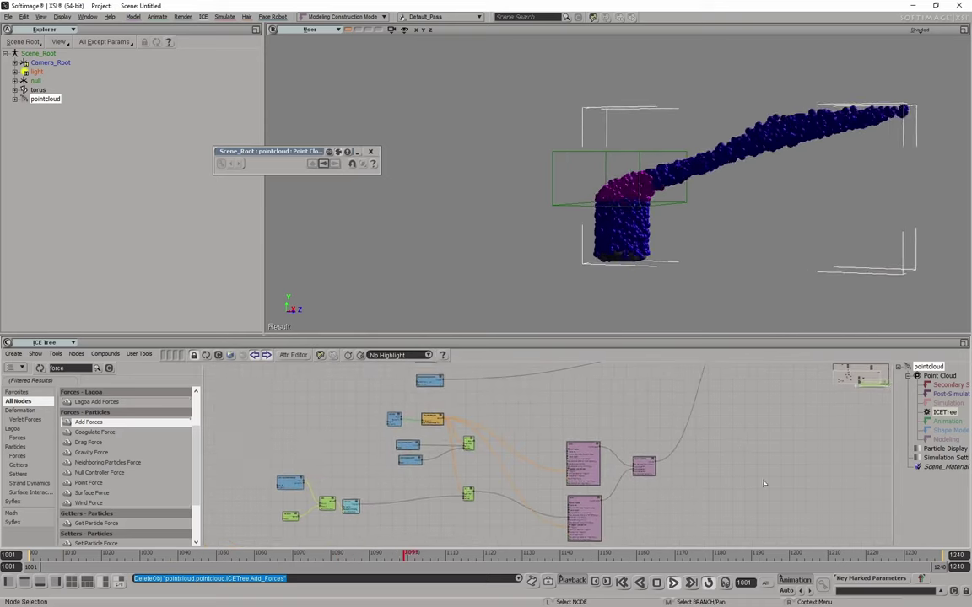
middle_drag(745, 440, 626, 465)
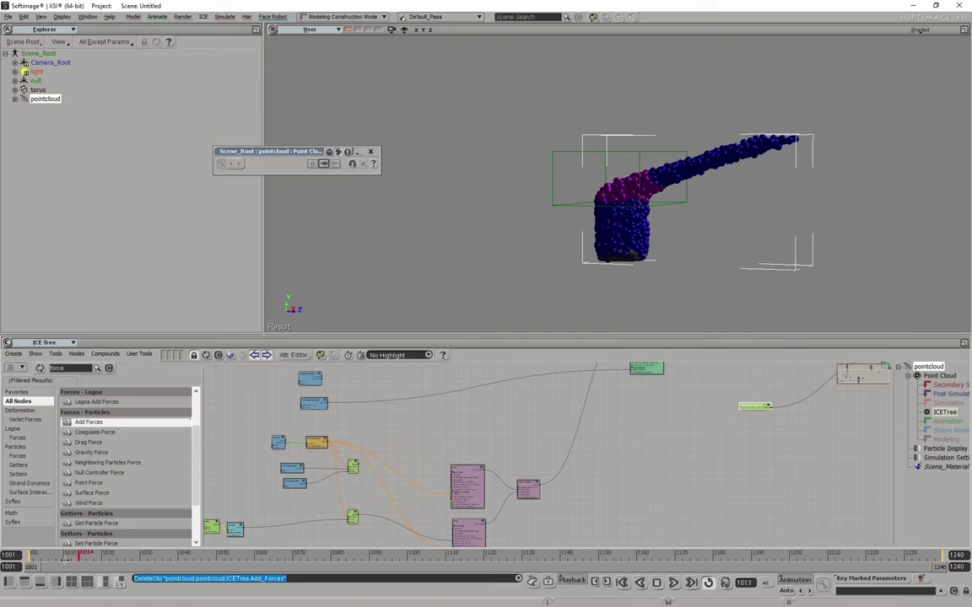
scroll(669, 424, up, 3)
Move the Get self.PointVelocity node further left.
scroll(641, 426, down, 3)
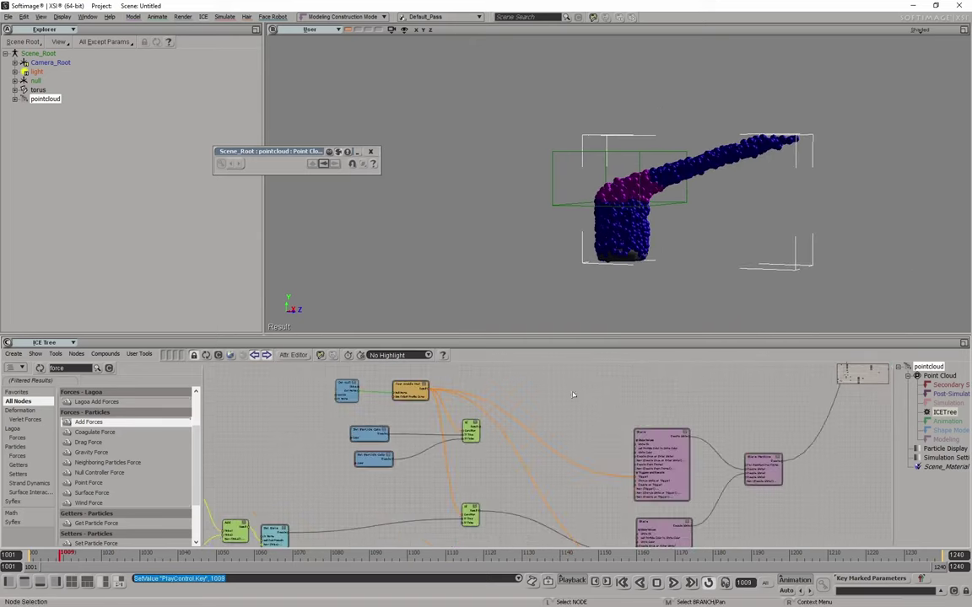
scroll(613, 430, up, 2)
scroll(613, 430, down, 2)
scroll(591, 434, down, 2)
scroll(565, 434, down, 2)
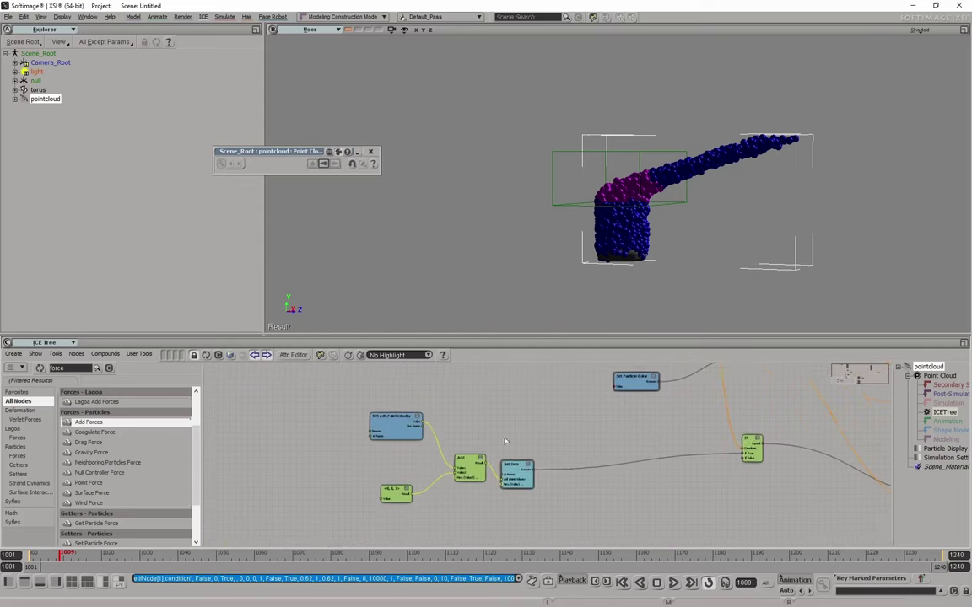
scroll(547, 432, down, 1)
middle_drag(508, 420, 620, 377)
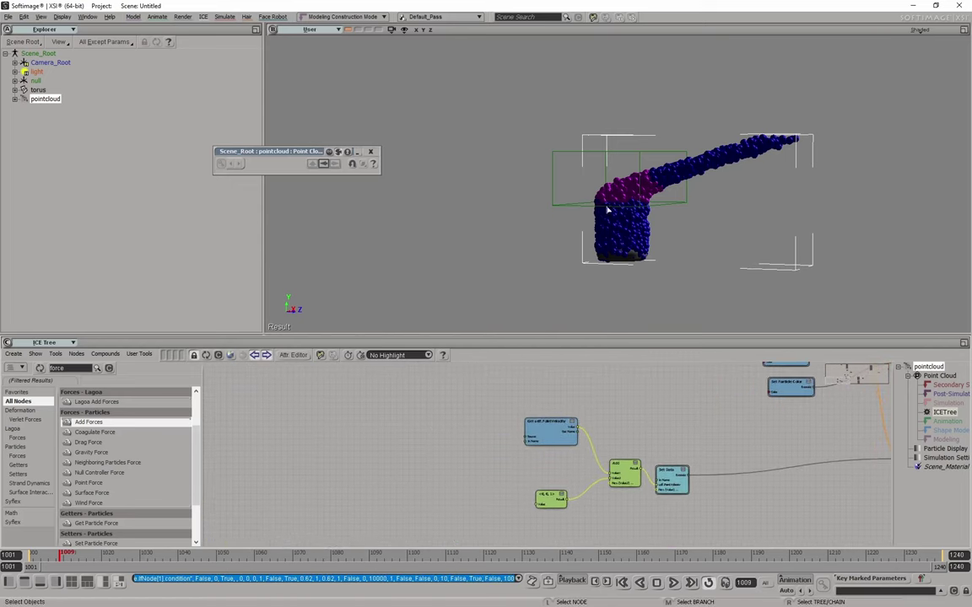
drag(554, 422, 431, 416)
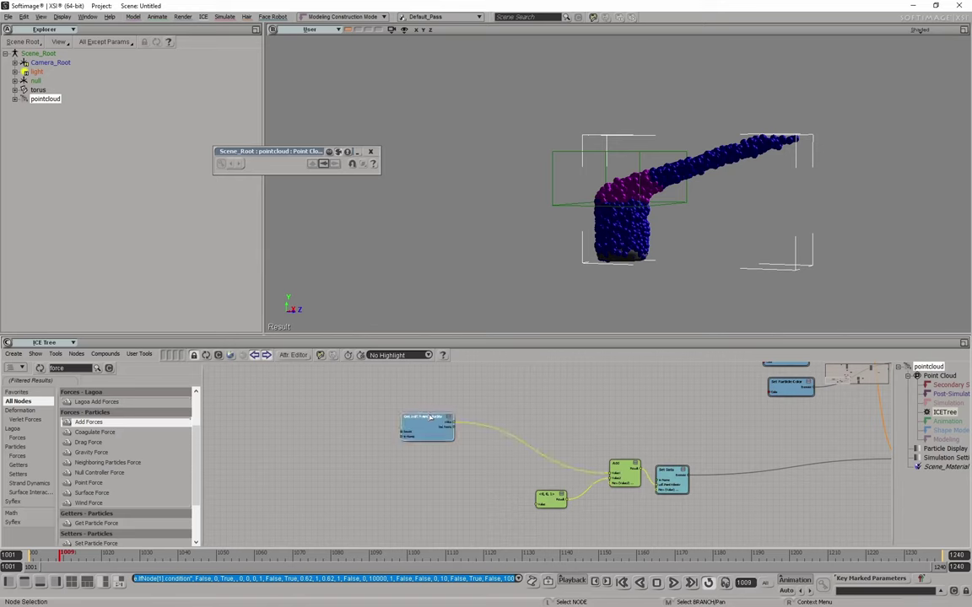
Review the velocity Show Values display settings, leaving them unchanged.
scroll(574, 447, up, 1)
scroll(594, 461, up, 1)
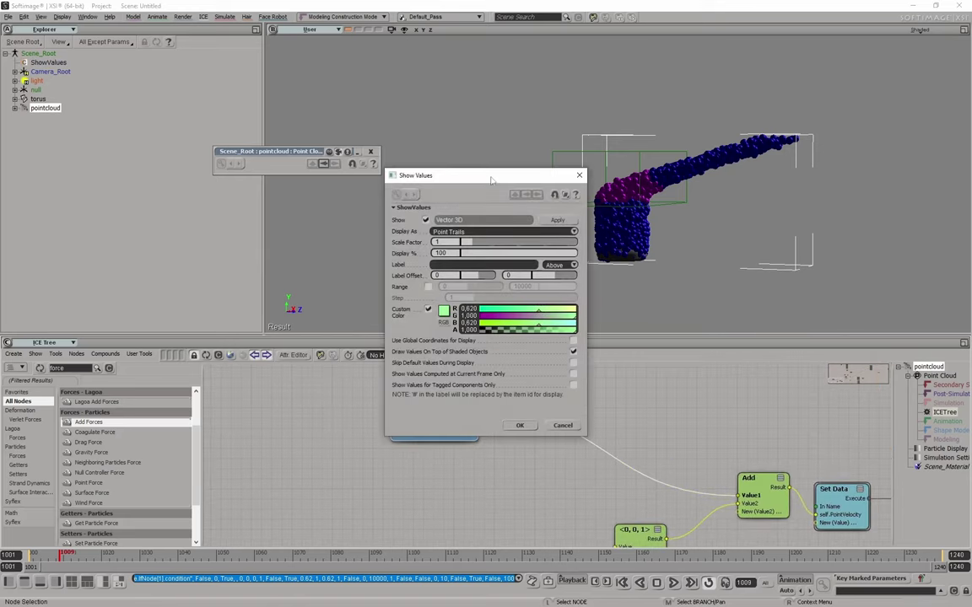
drag(471, 182, 690, 224)
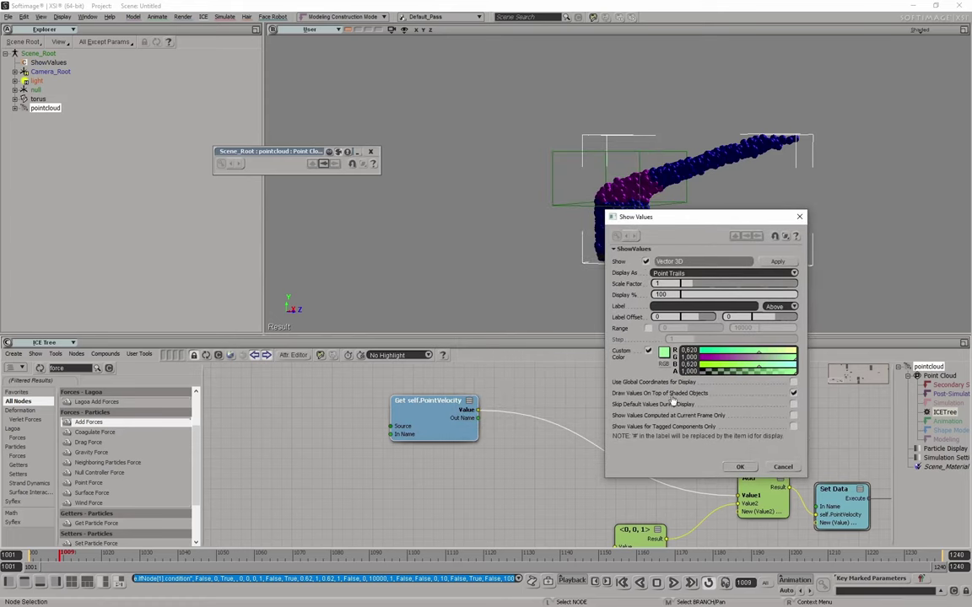
click(739, 468)
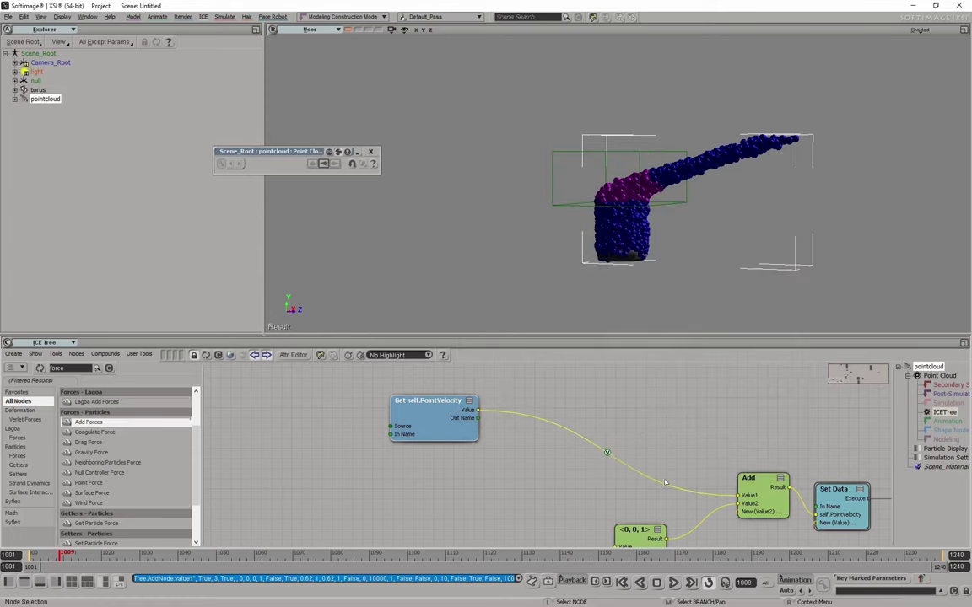
double_click(606, 455)
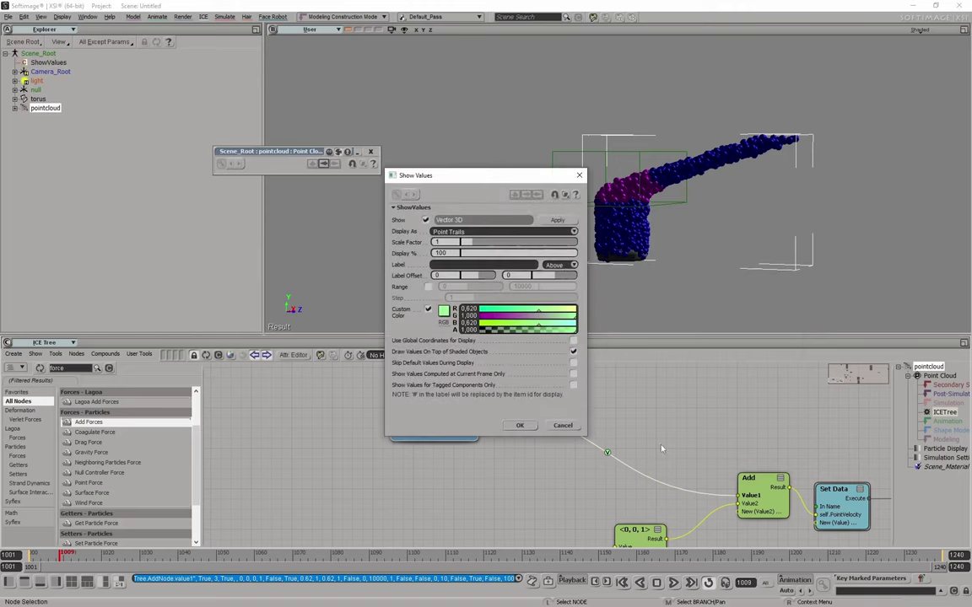
click(579, 176)
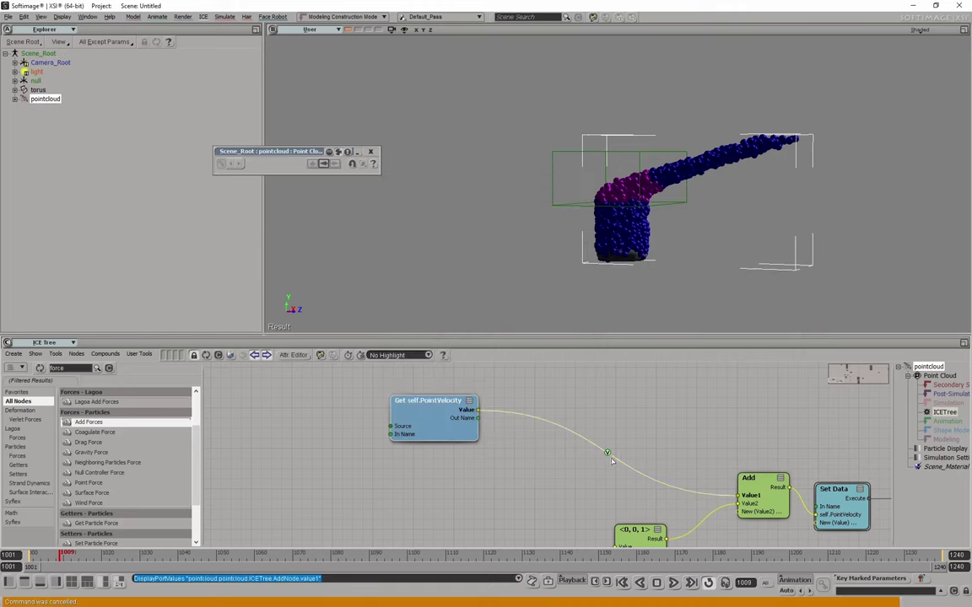
Play the simulation from frame 1001, stop at 1225, and hide the green velocity trails.
click(170, 553)
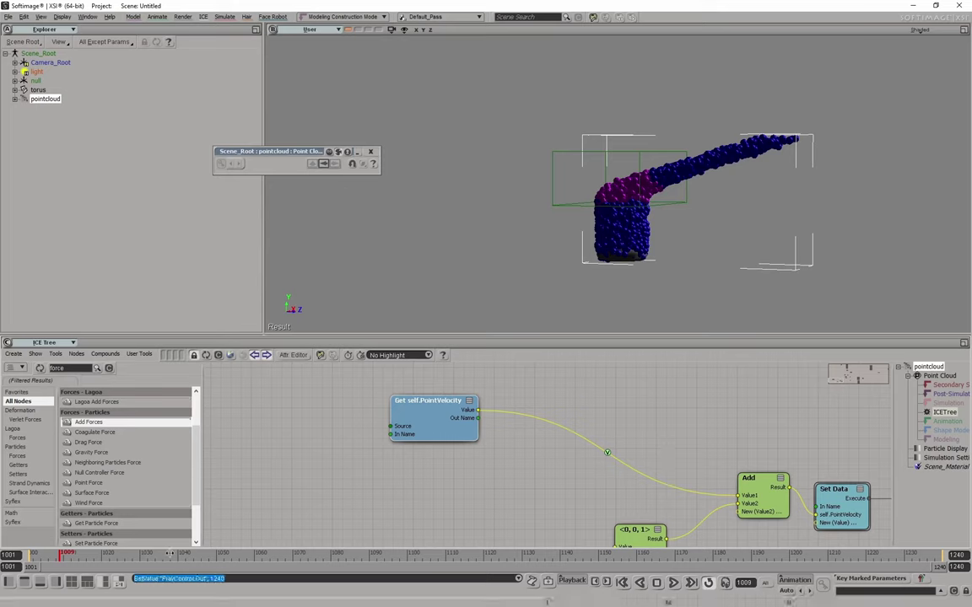
drag(55, 553, 34, 553)
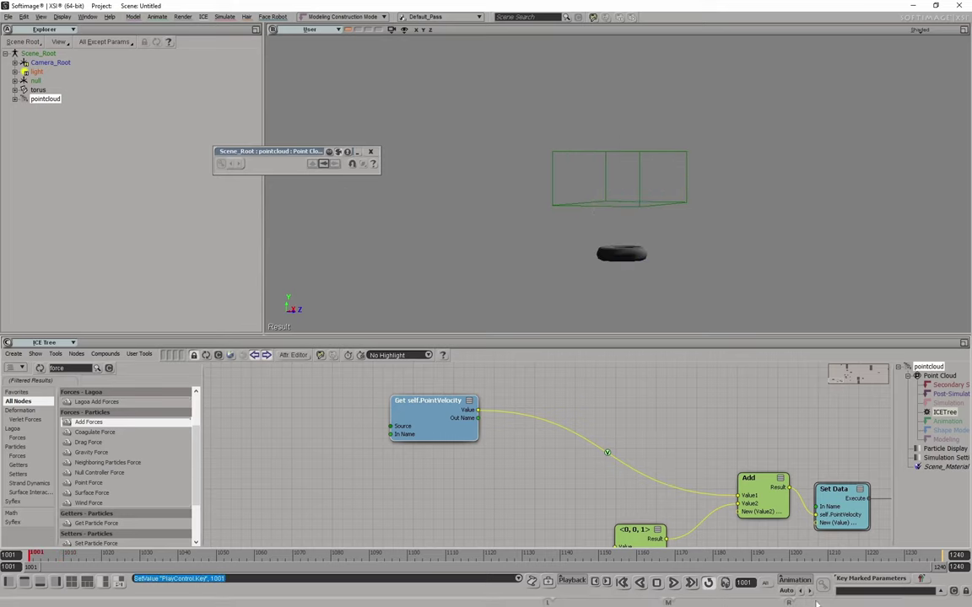
click(675, 584)
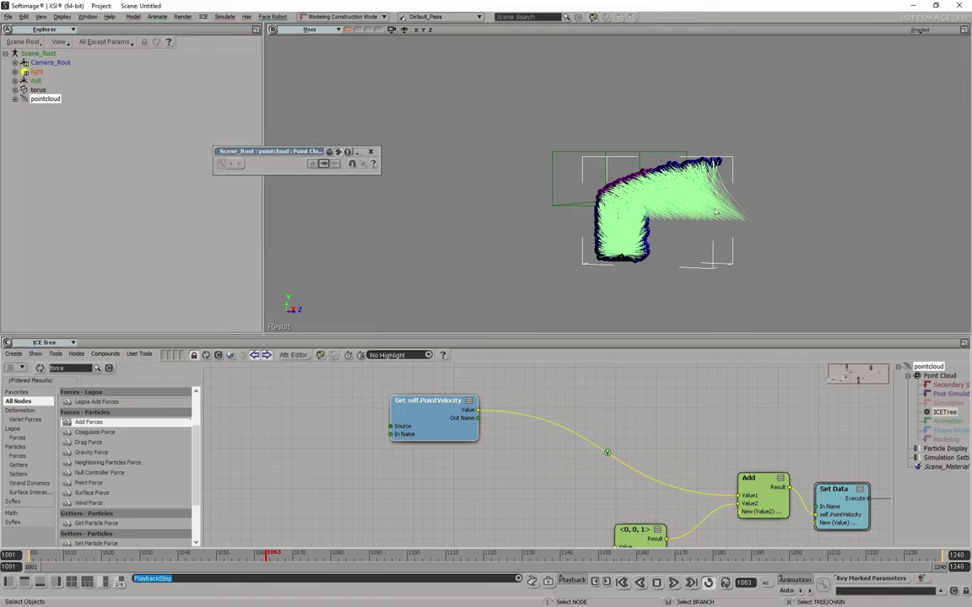
click(672, 583)
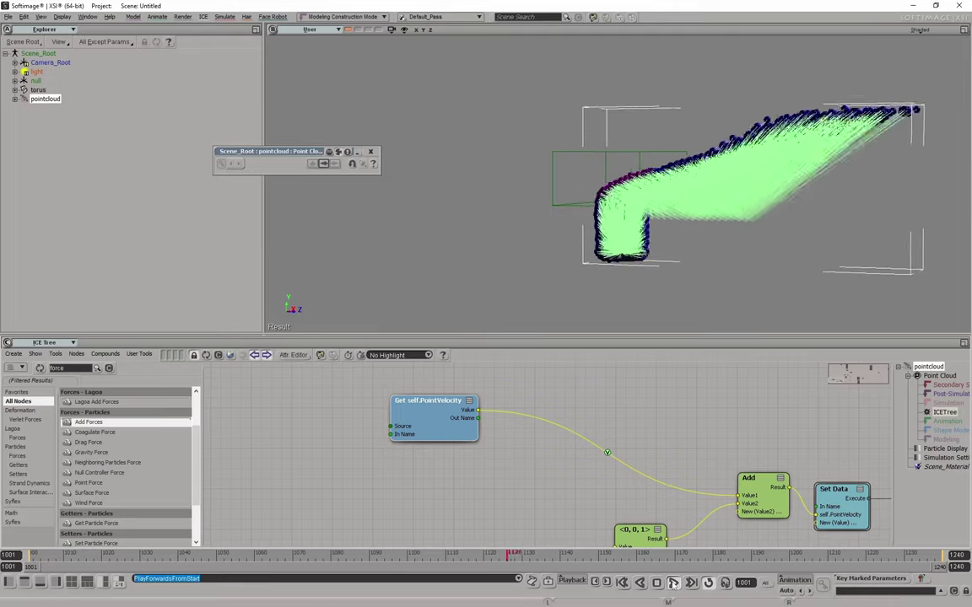
click(672, 582)
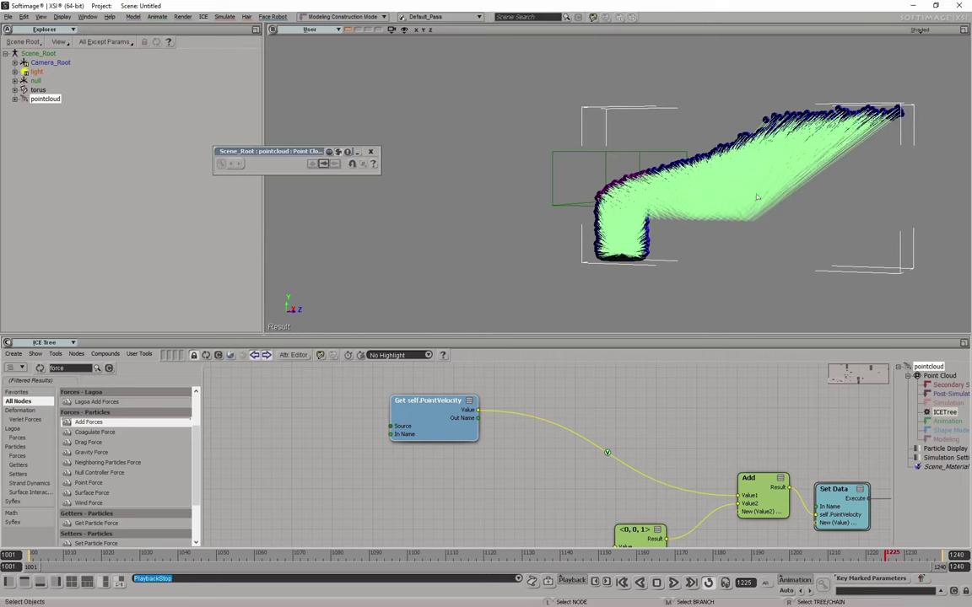
click(606, 454)
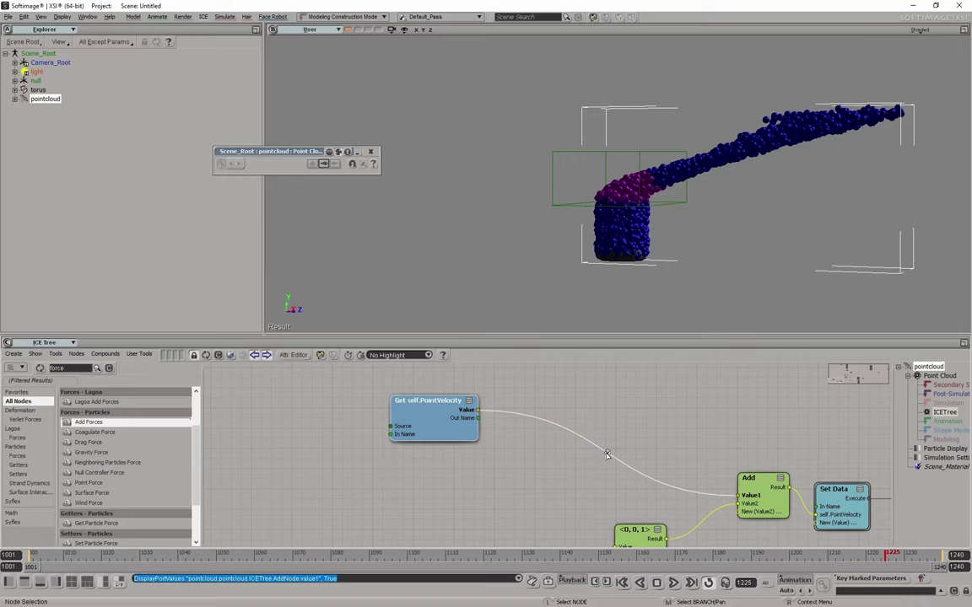
drag(456, 182, 463, 208)
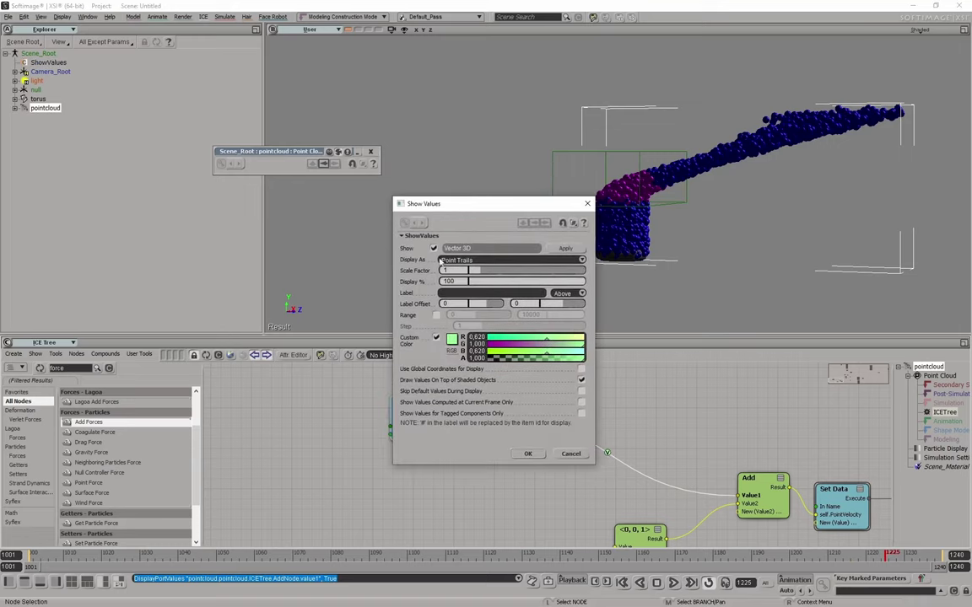
click(497, 261)
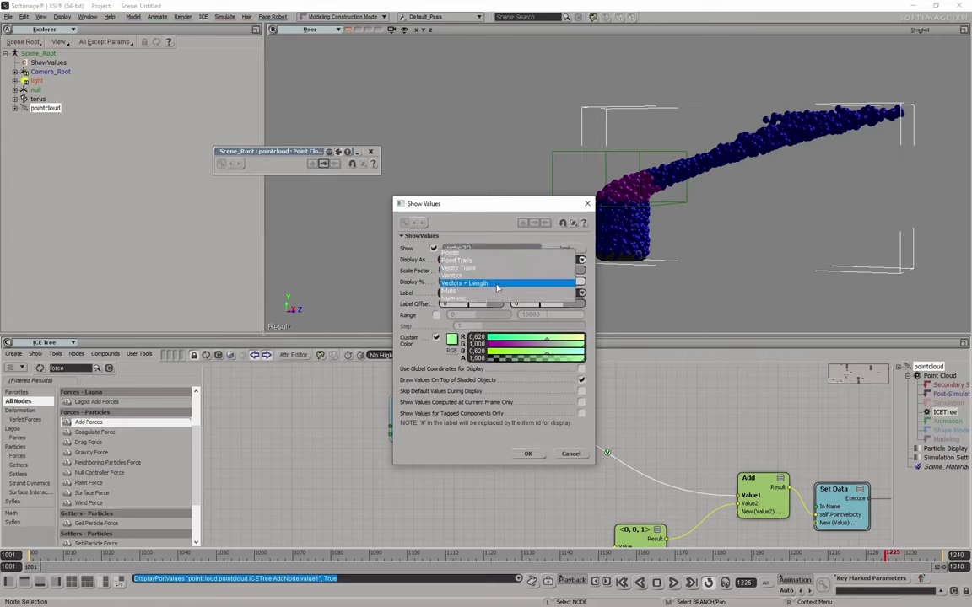
click(497, 285)
click(495, 267)
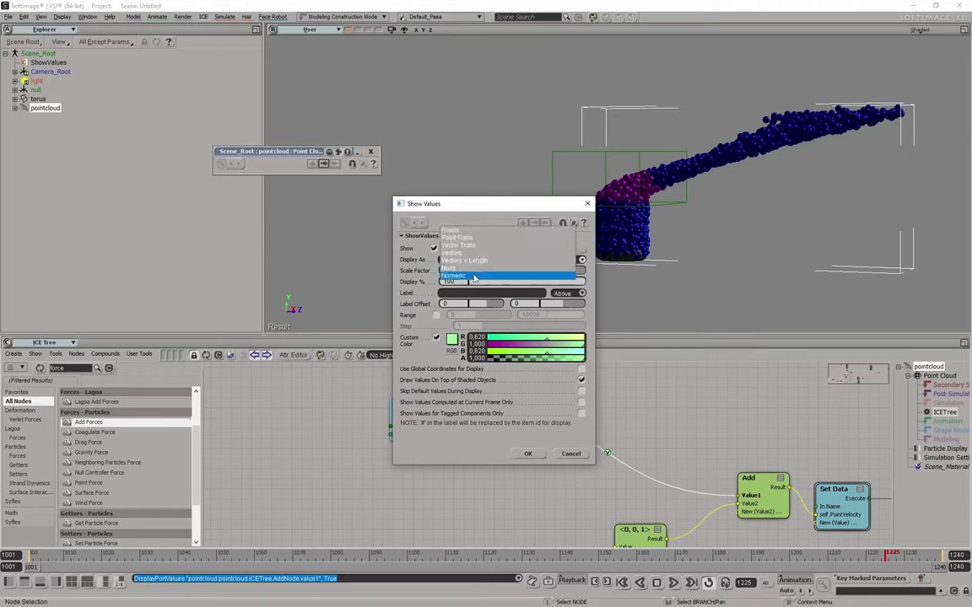
click(498, 250)
click(527, 453)
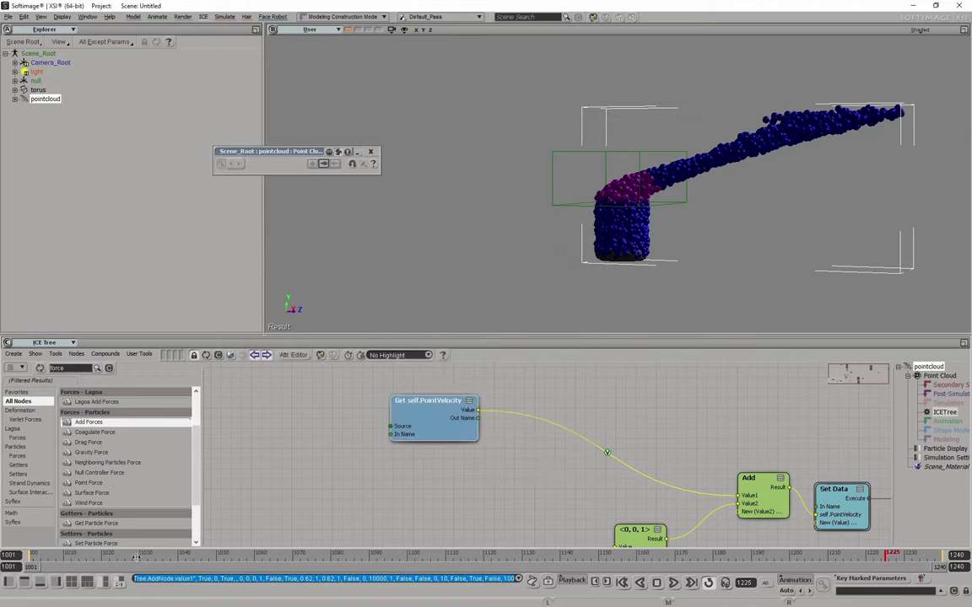
drag(126, 555, 475, 567)
scroll(675, 186, up, 3)
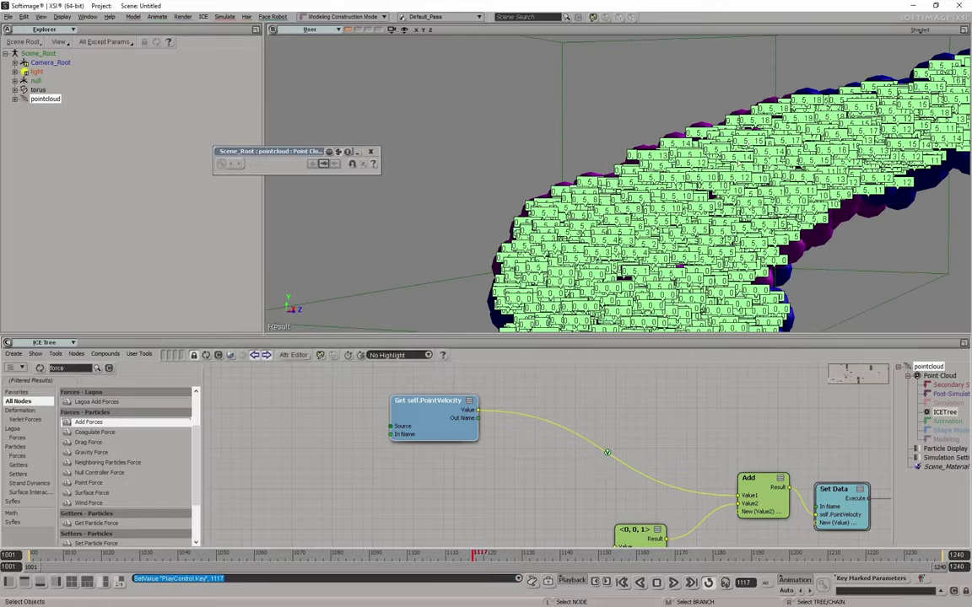
scroll(615, 181, up, 2)
scroll(615, 182, up, 2)
scroll(615, 181, up, 1)
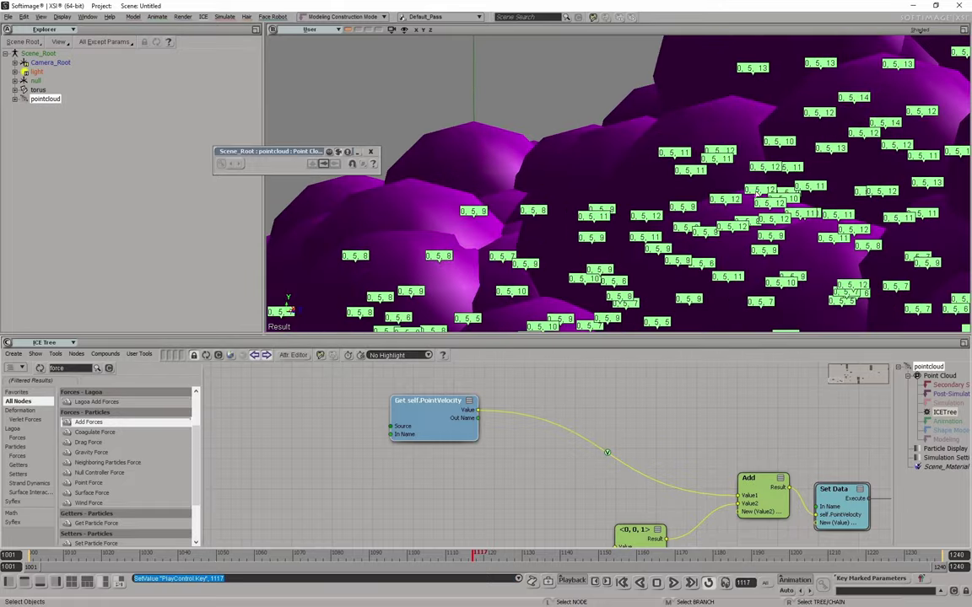
scroll(616, 181, up, 1)
scroll(748, 183, down, 1)
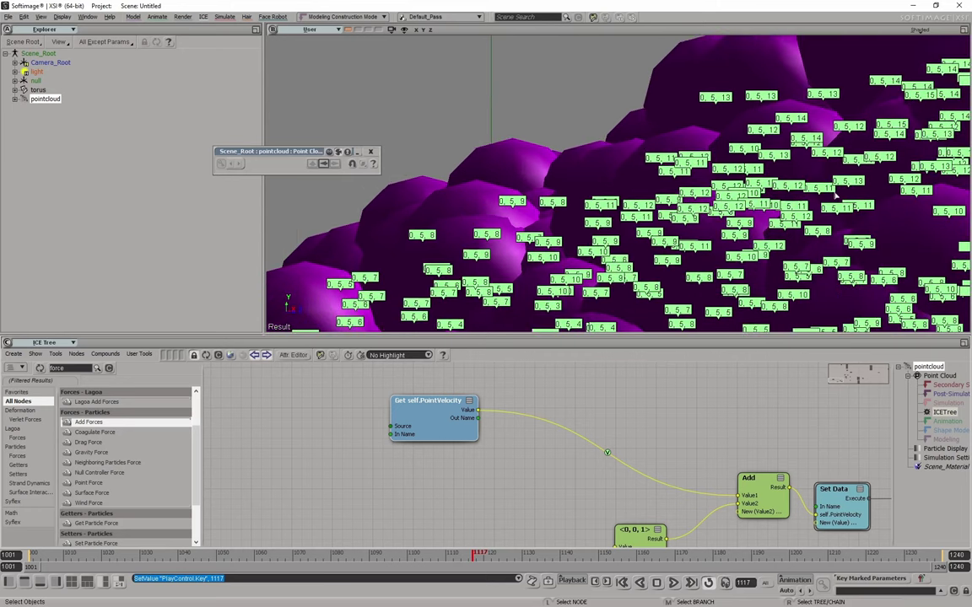
scroll(824, 240, down, 1)
scroll(824, 241, down, 2)
scroll(824, 240, down, 1)
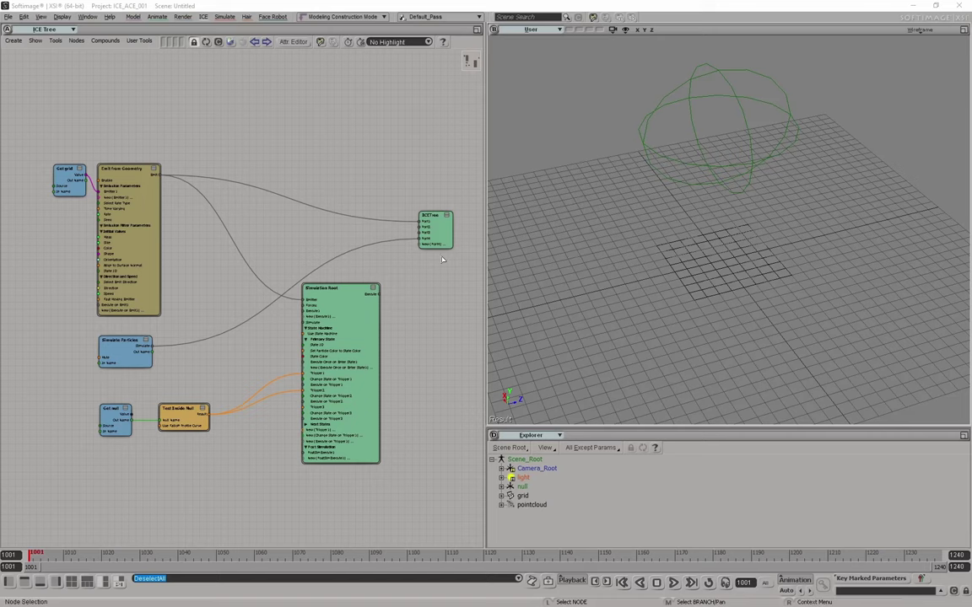
Hide the time range row under the timeline with Ctrl+Shift+T.
key(ctrl+shift+t)
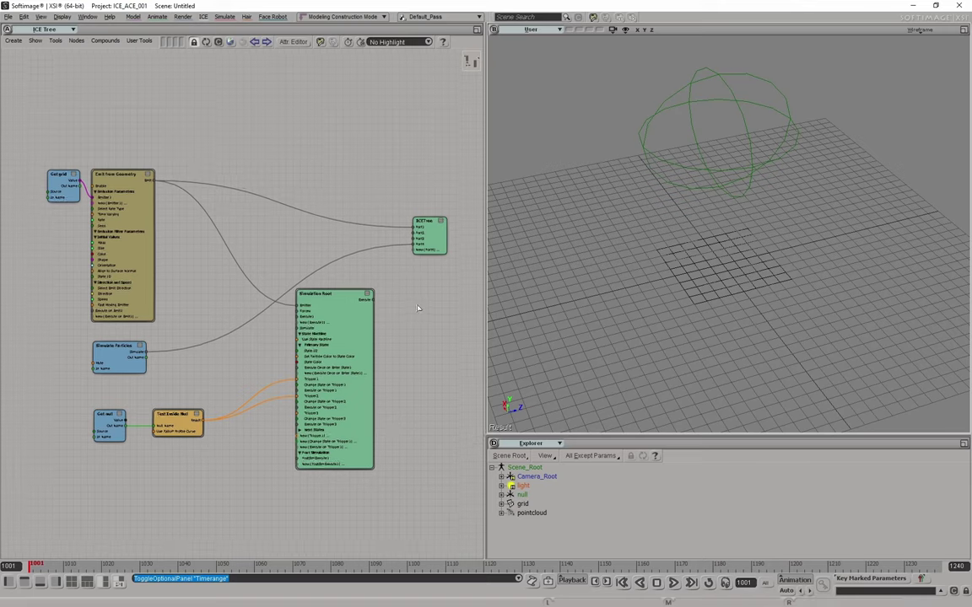
scroll(332, 308, up, 2)
mouse_move(405, 267)
middle_down()
mouse_move(422, 241)
mouse_move(321, 201)
middle_up()
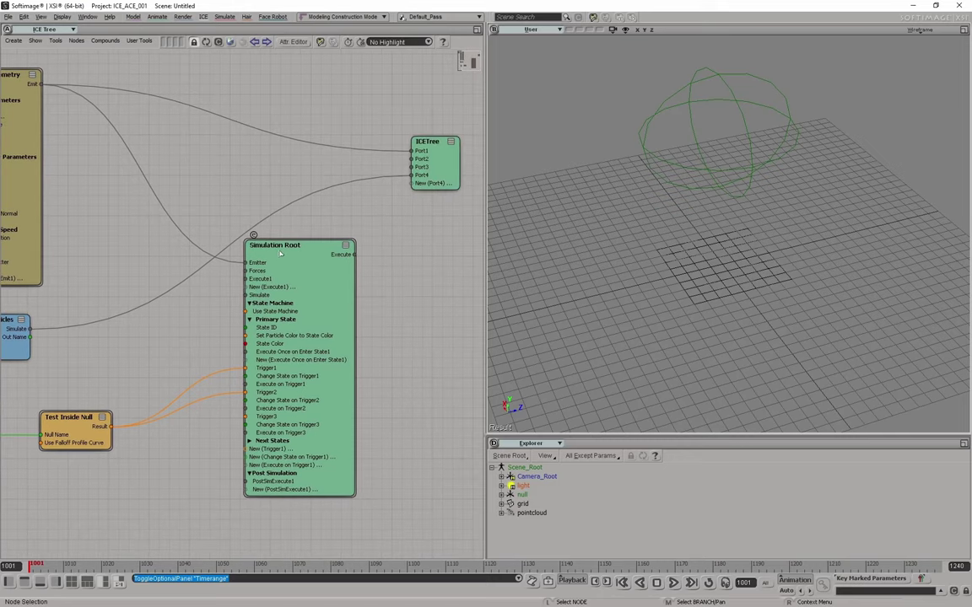
Inspect the nodes inside the Simulation Root compound, then return to the top level.
click(306, 248)
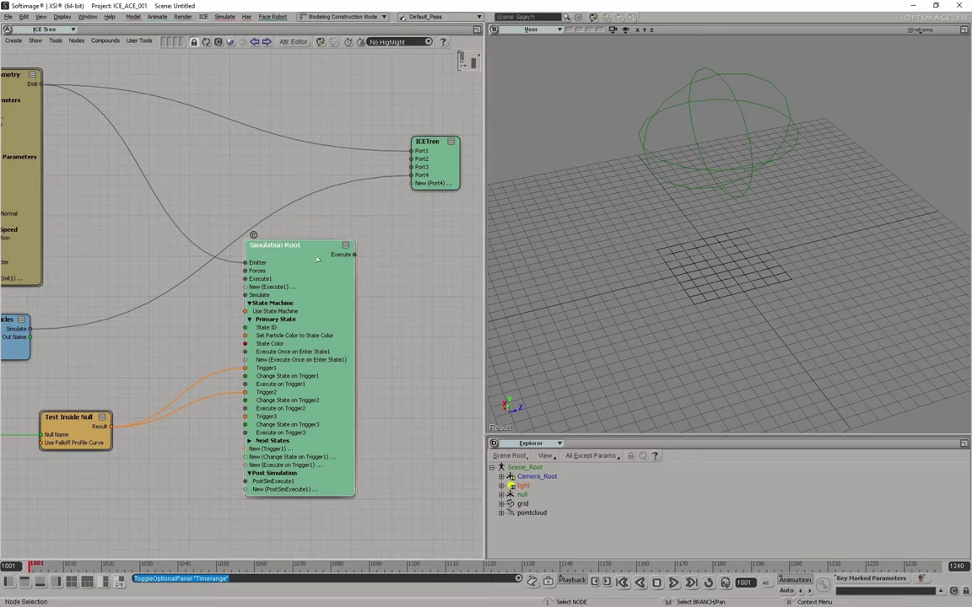
click(253, 235)
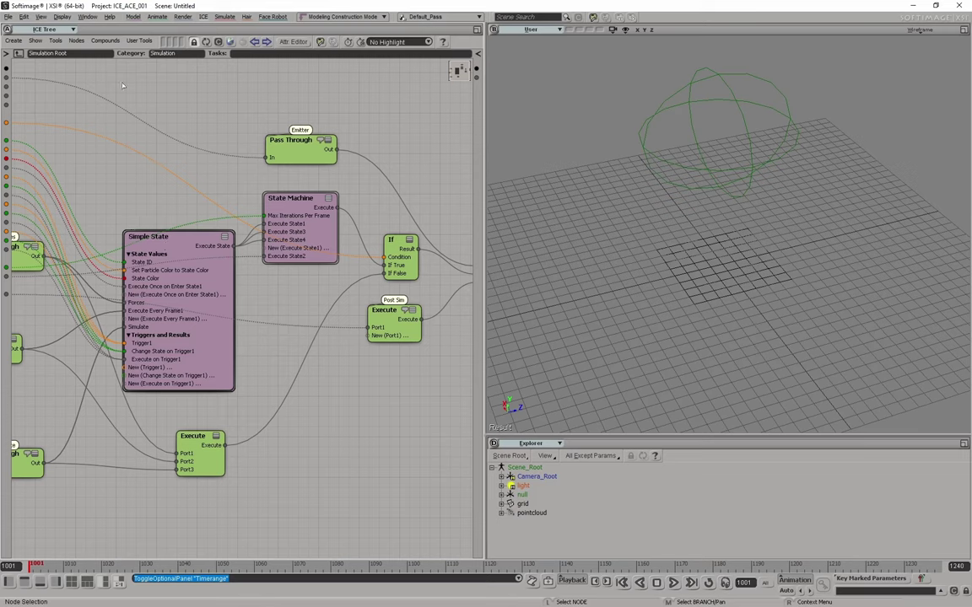
click(26, 53)
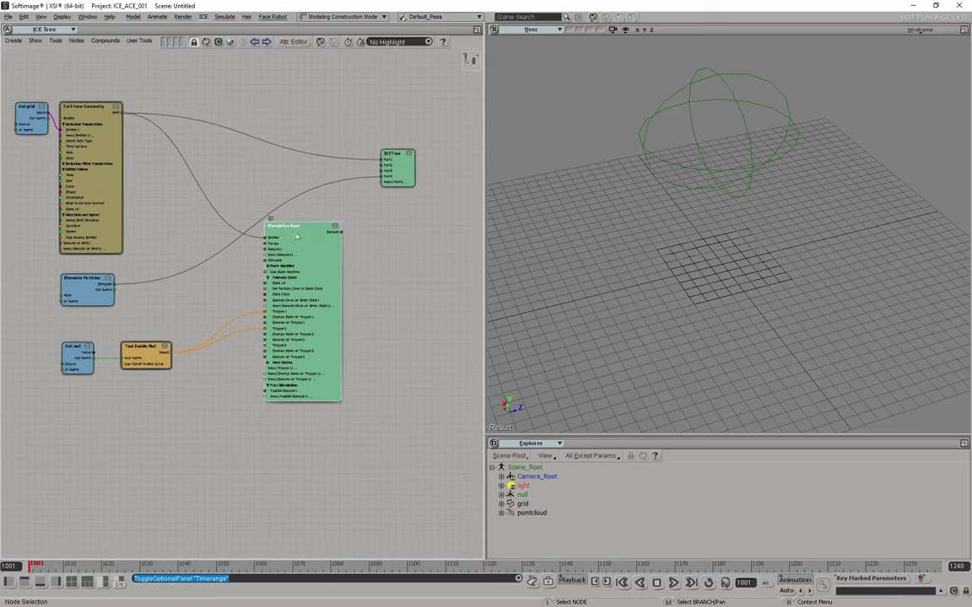
Move the Simulation Root node aside and place Get grid beside Emit from Geometry.
drag(296, 237, 325, 367)
scroll(351, 374, up, 3)
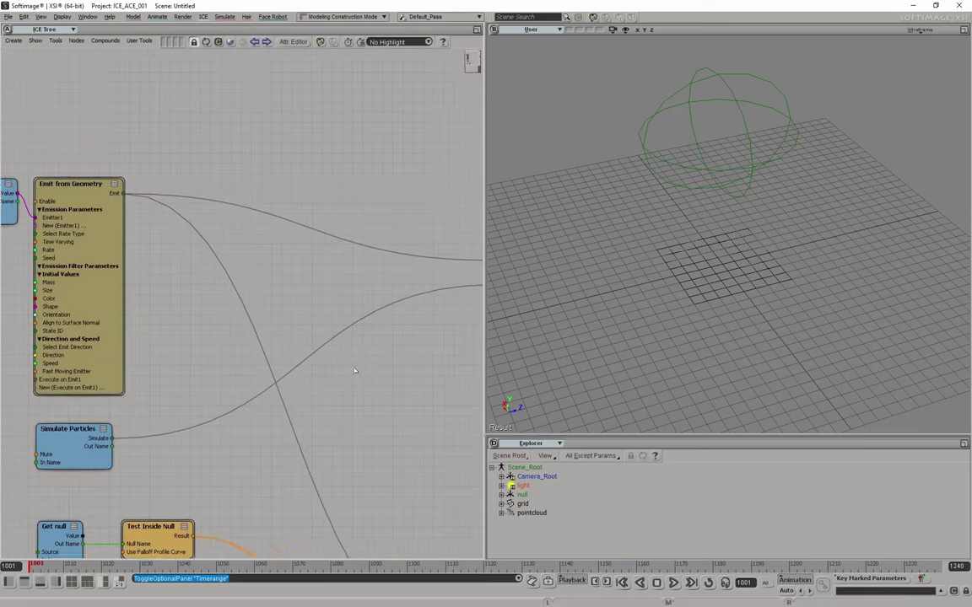
middle_drag(354, 371, 375, 338)
middle_drag(157, 115, 255, 111)
drag(100, 136, 64, 137)
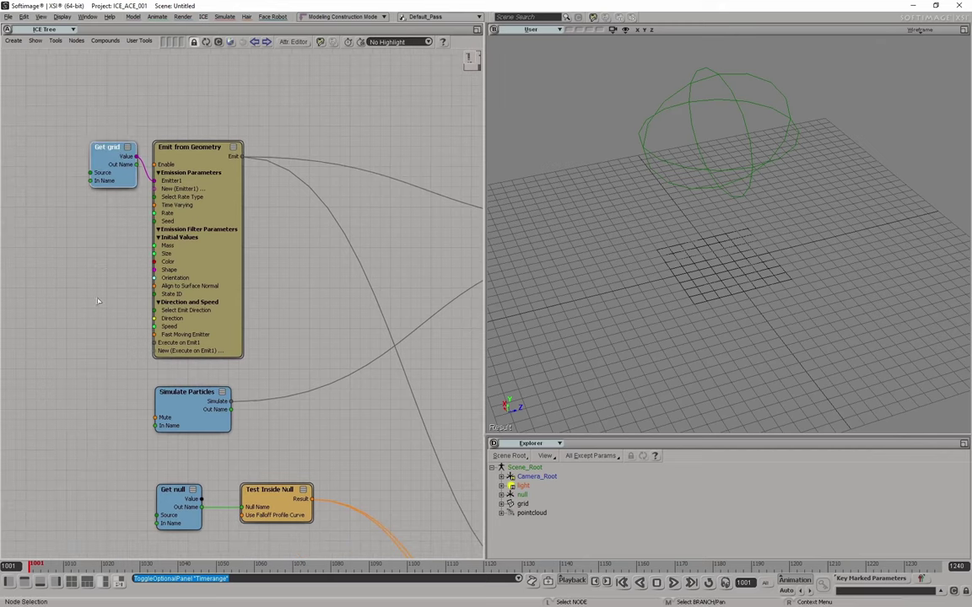
middle_drag(315, 106, 293, 118)
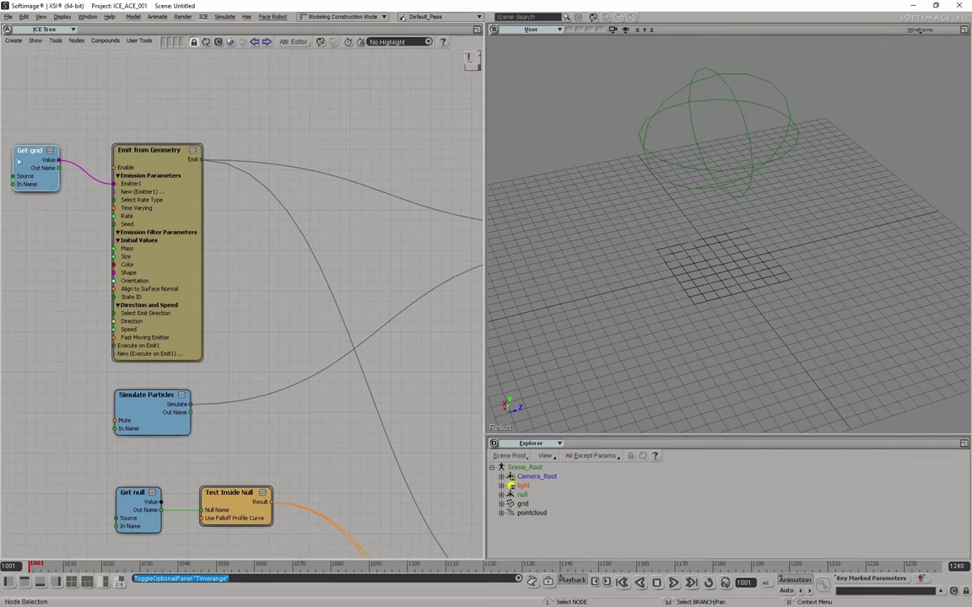
Select the grid object and the Emit from Geometry node, then review the ICETree and Simulation Root nodes.
click(522, 503)
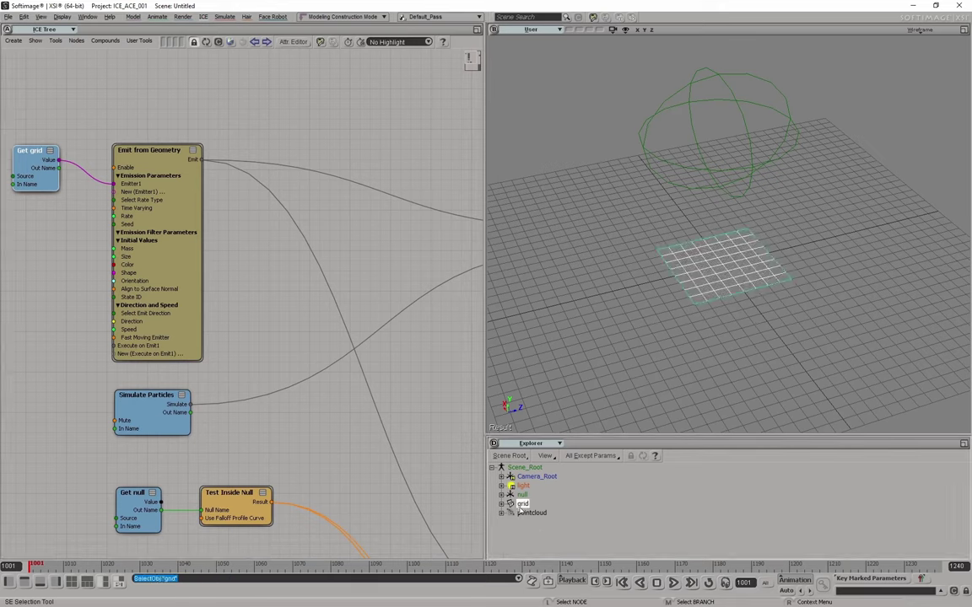
click(157, 199)
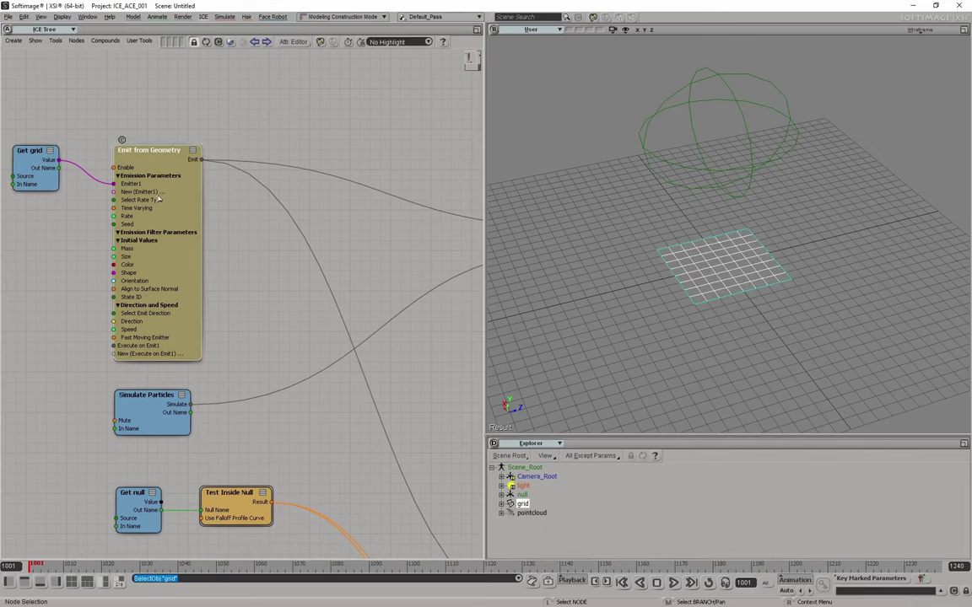
middle_drag(436, 172, 283, 156)
middle_drag(23, 165, 137, 157)
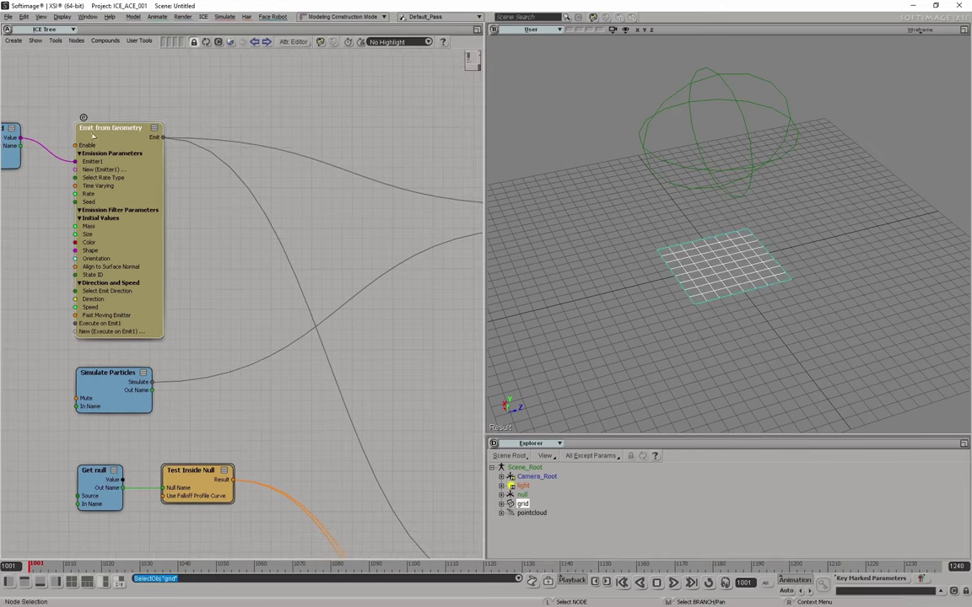
middle_drag(317, 228, 83, 194)
middle_drag(306, 169, 345, 169)
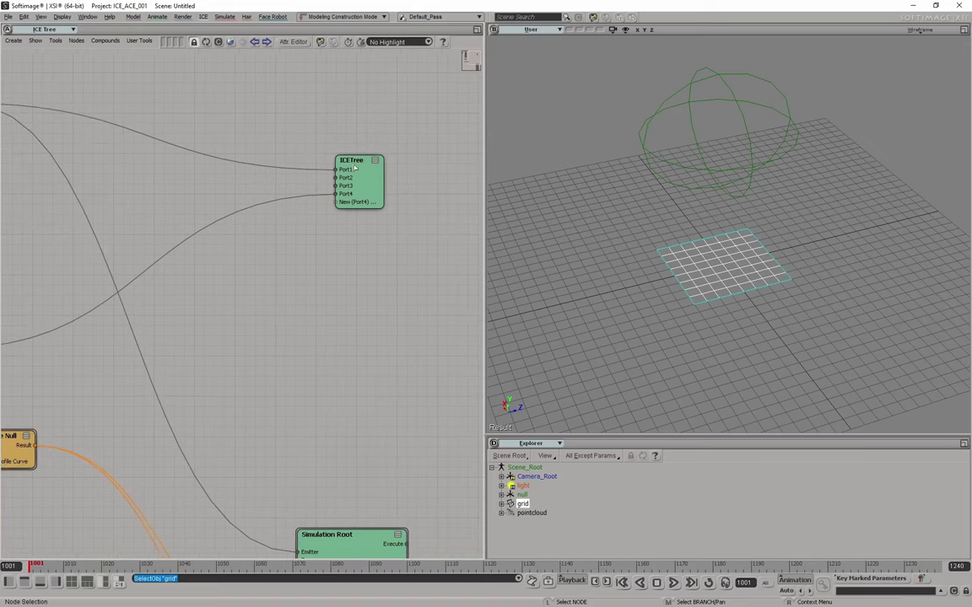
mouse_move(169, 354)
middle_down()
mouse_move(156, 264)
mouse_move(79, 284)
middle_up()
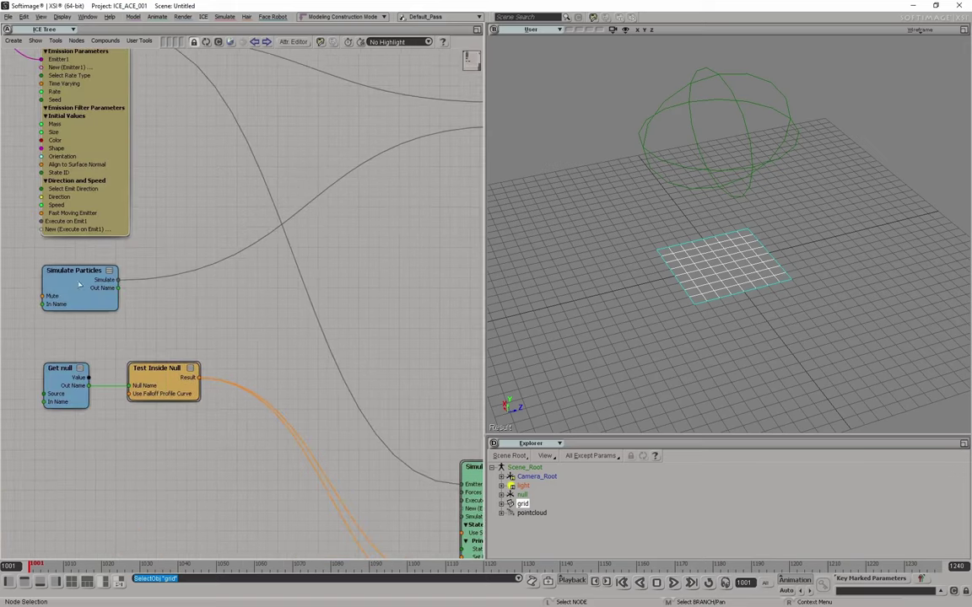
middle_drag(242, 280, 227, 320)
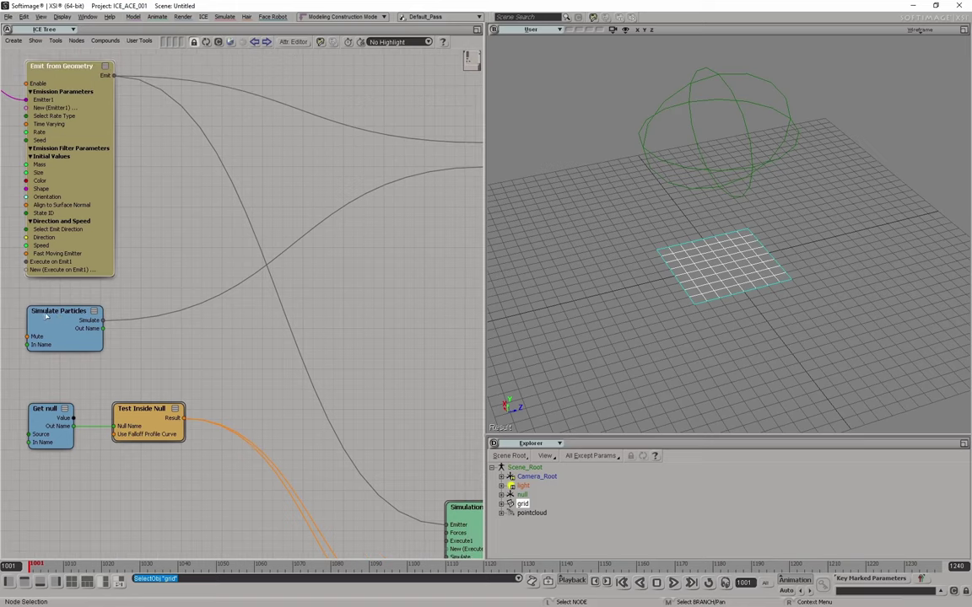
mouse_move(332, 284)
middle_down()
mouse_move(322, 299)
mouse_move(275, 303)
middle_up()
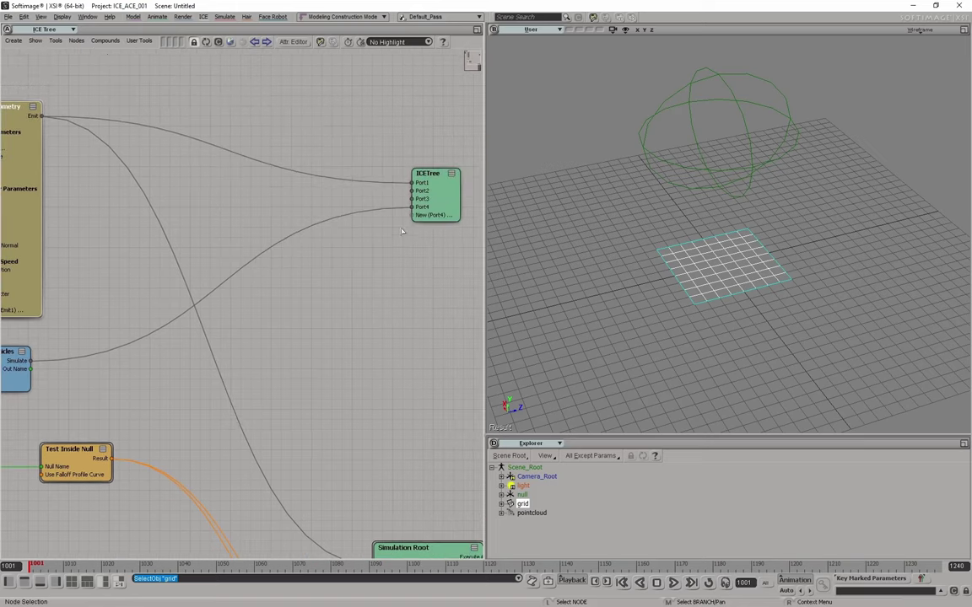
Play from start to see yellow particles rise from the grid, then rewind to frame 1001.
click(672, 582)
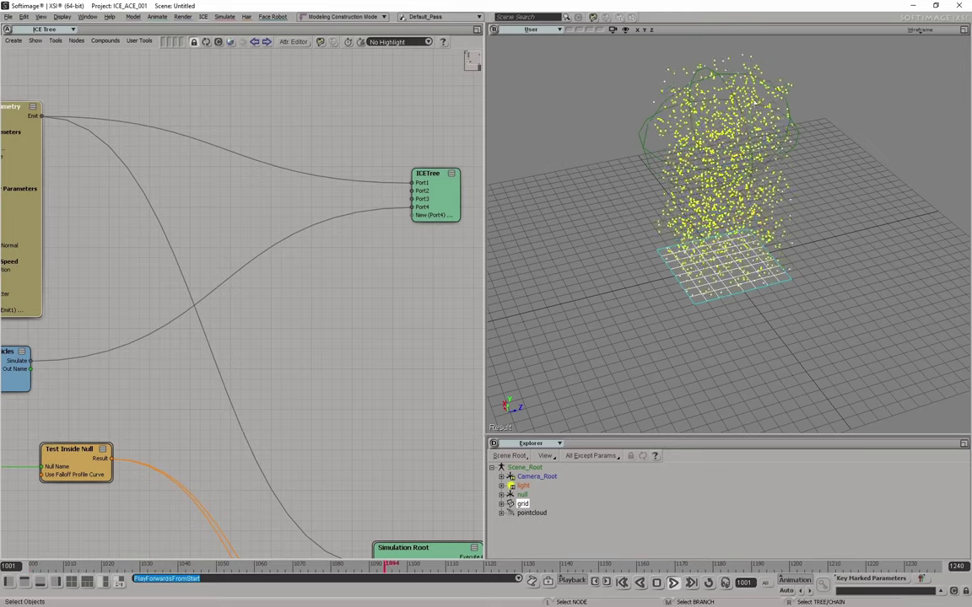
mouse_move(277, 360)
middle_down()
mouse_move(336, 312)
mouse_move(271, 326)
middle_up()
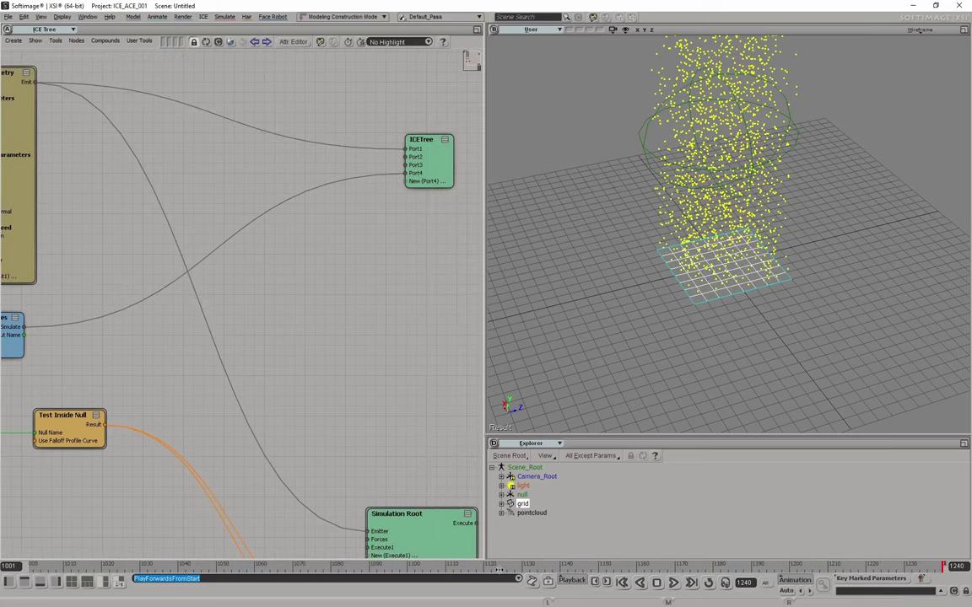
drag(160, 566, 34, 566)
middle_drag(361, 384, 272, 324)
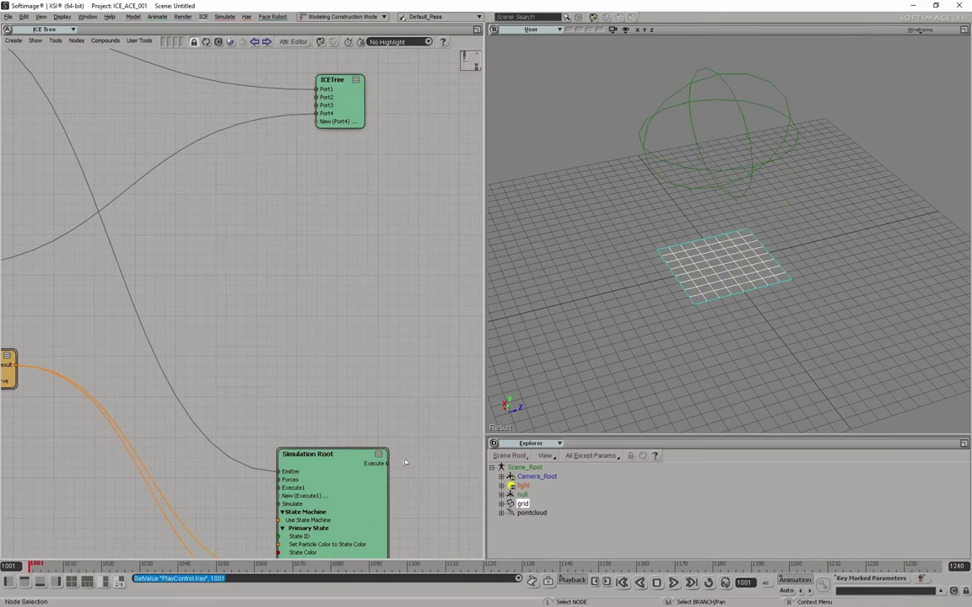
Connect Simulation Root's Execute to ICETree Port4 and Simulate Particles into its Simulate input.
drag(388, 463, 318, 113)
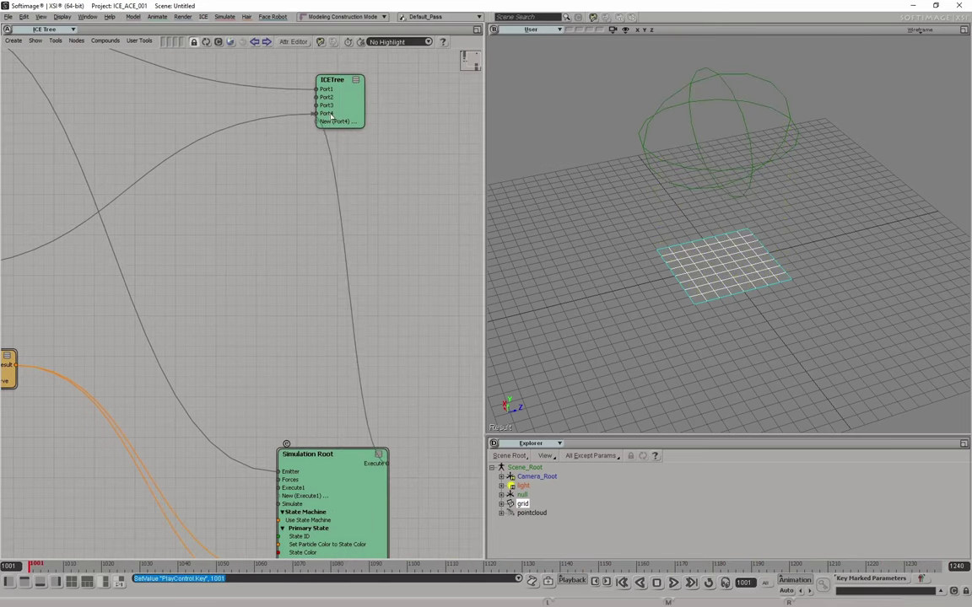
mouse_move(376, 161)
middle_down()
mouse_move(317, 238)
mouse_move(266, 249)
mouse_move(145, 239)
middle_up()
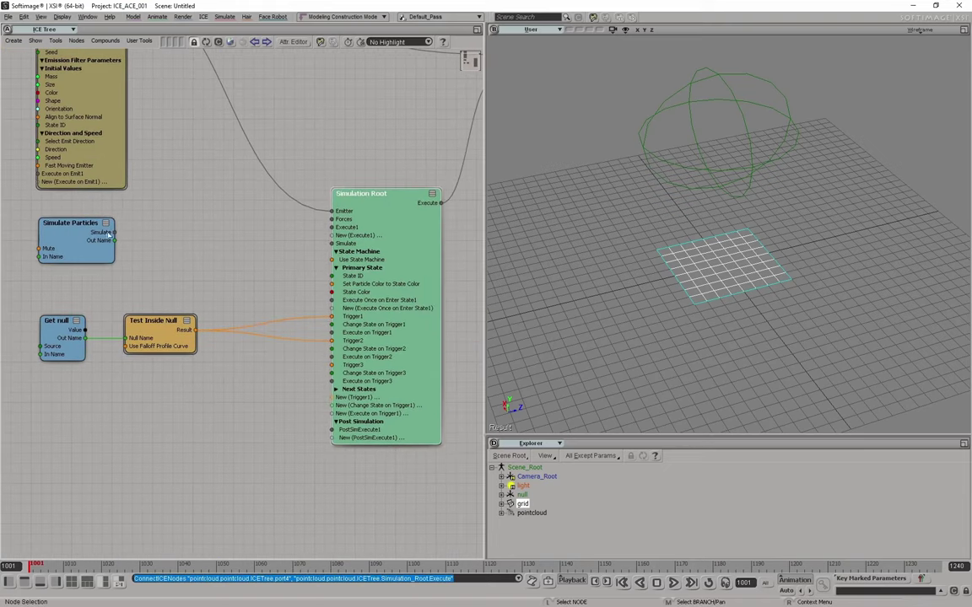
drag(113, 233, 367, 245)
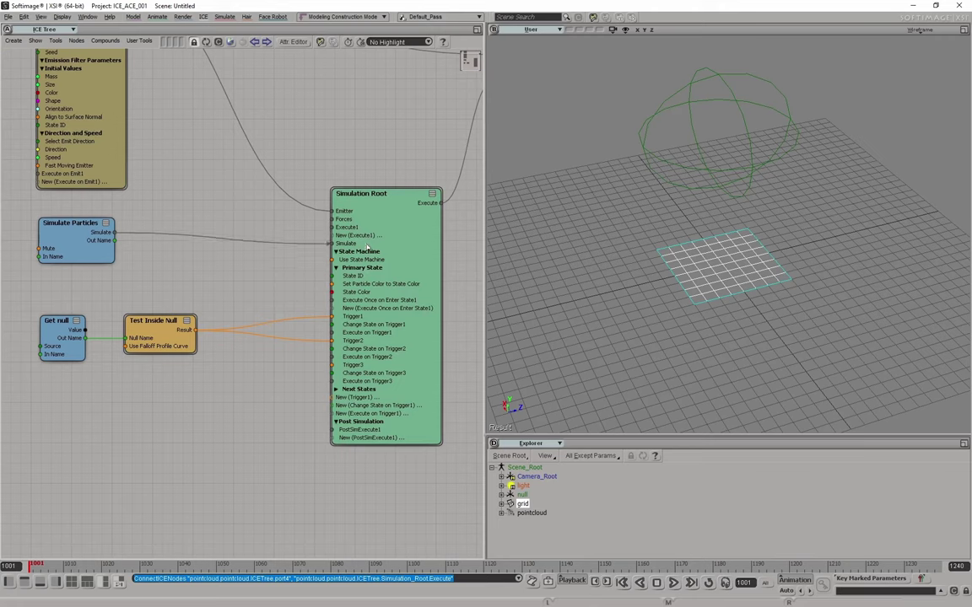
mouse_move(212, 271)
middle_down()
mouse_move(249, 289)
mouse_move(206, 327)
middle_up()
drag(345, 252, 321, 197)
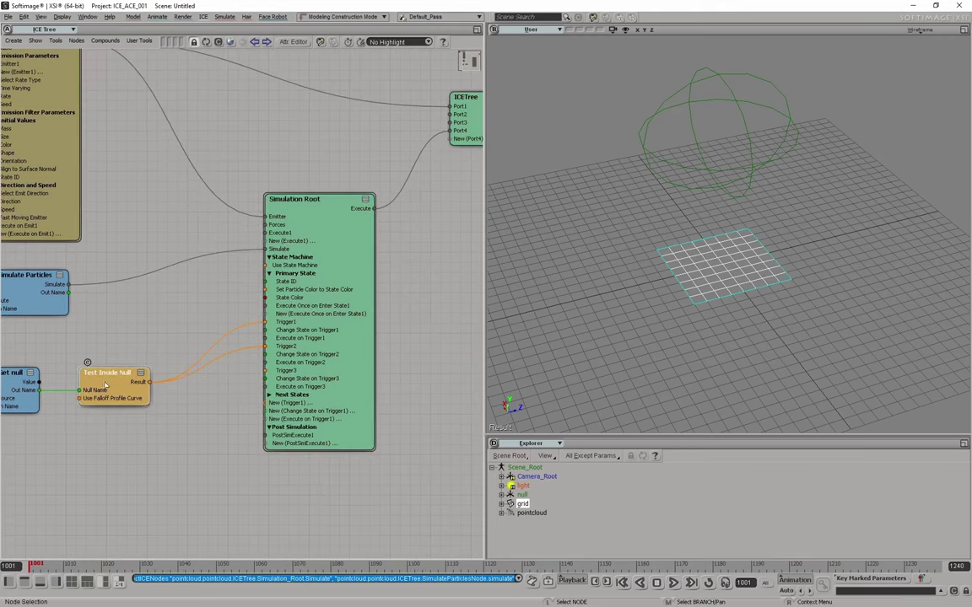
Select the Get null node and replay the simulation to see particles turn pale blue above the null.
middle_drag(103, 382, 256, 389)
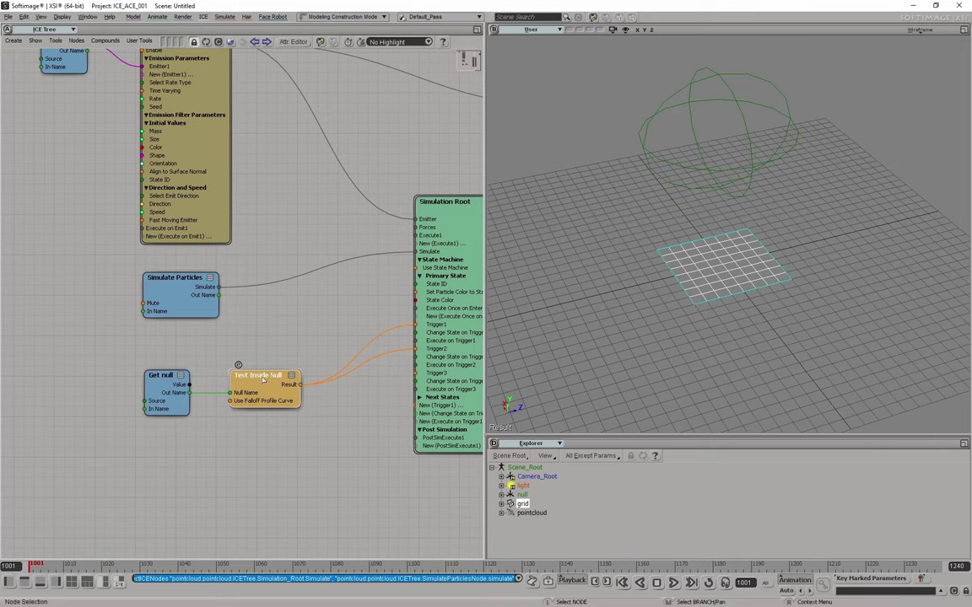
click(163, 383)
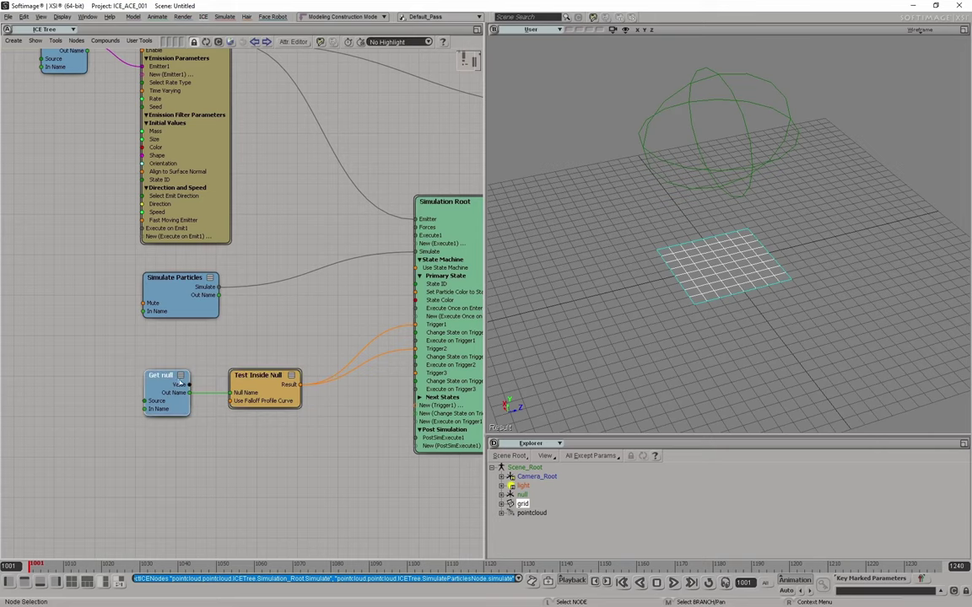
middle_drag(262, 451, 111, 477)
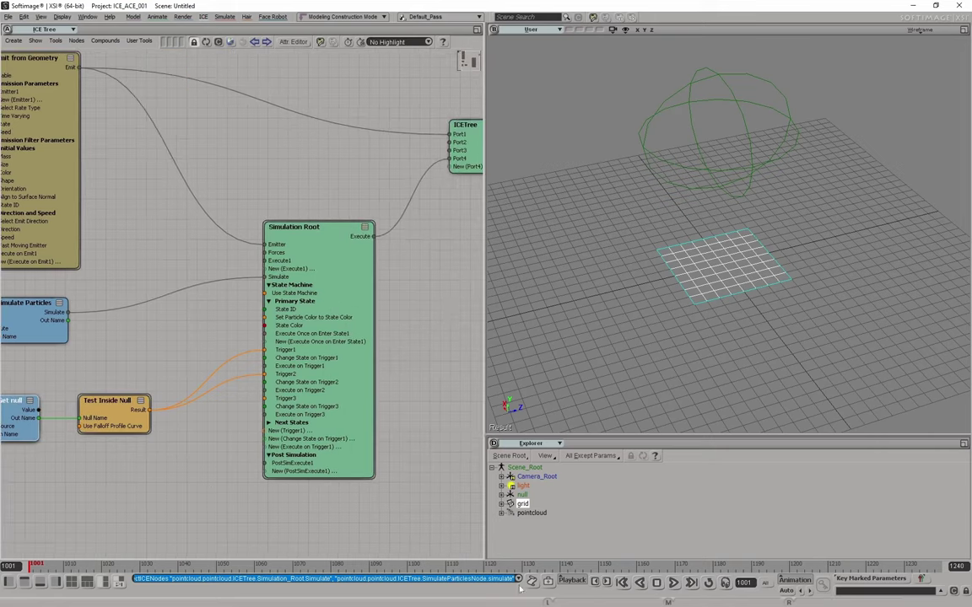
click(672, 582)
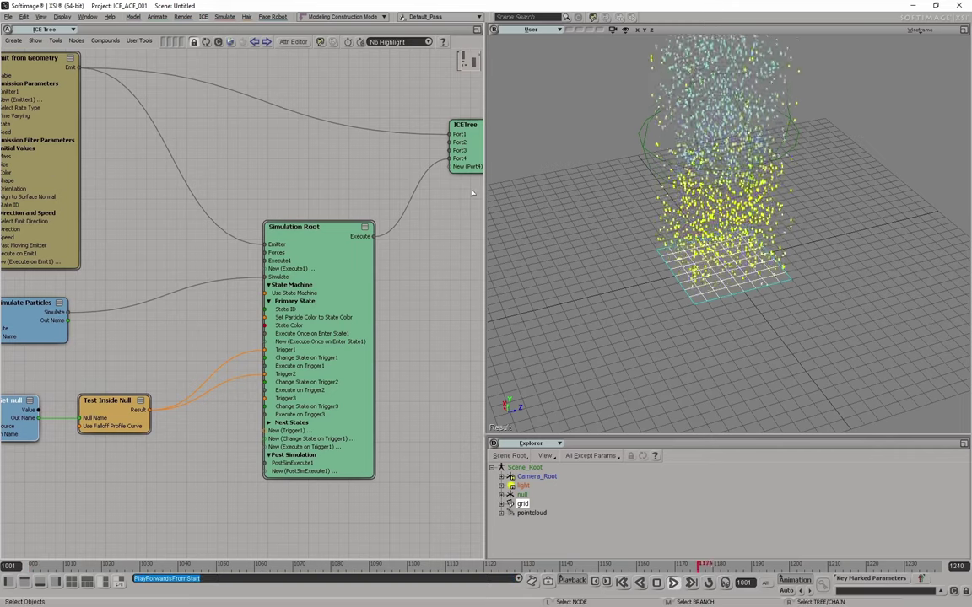
Open the Emit from Geometry node's property settings.
drag(69, 184, 177, 232)
drag(142, 102, 157, 110)
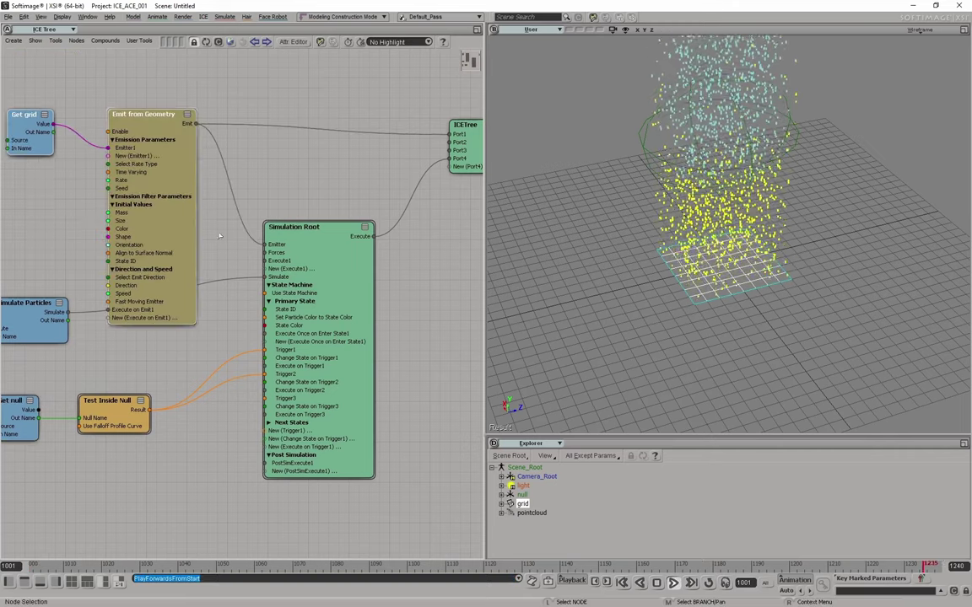
double_click(154, 119)
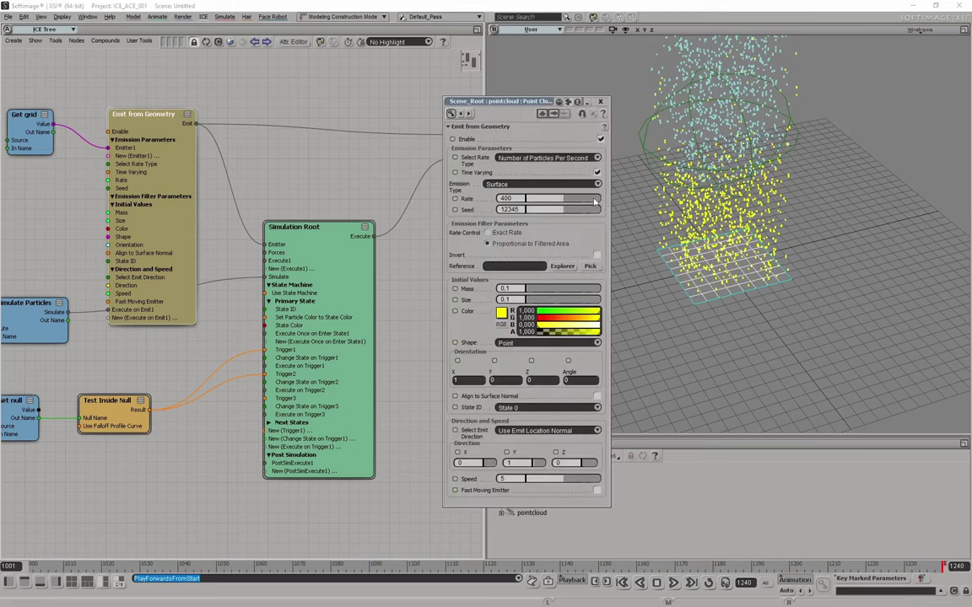
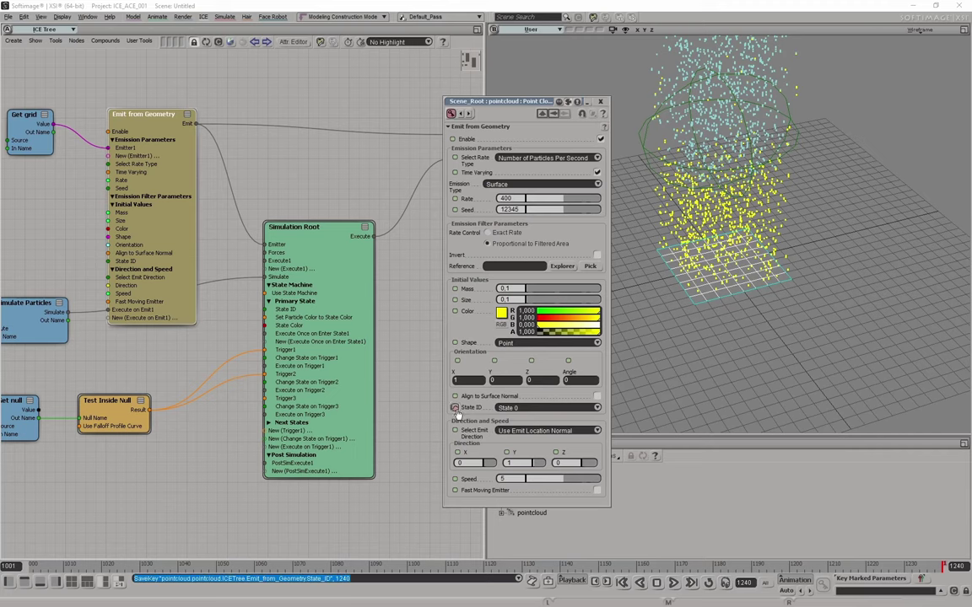
Close the Emit from Geometry settings and open Simulation Root's properties, briefly inspecting inside the compound.
click(347, 433)
middle_drag(266, 176, 299, 170)
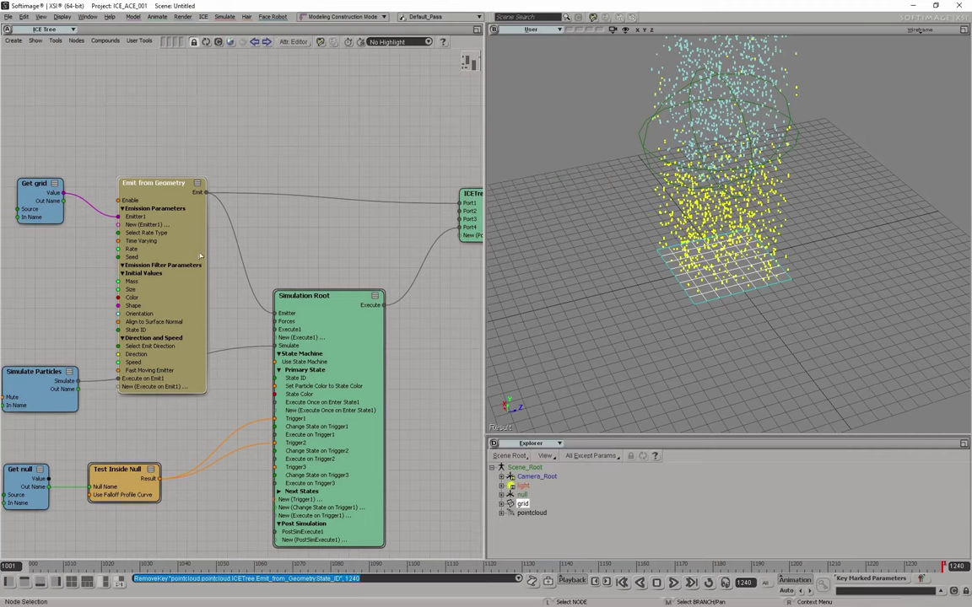
double_click(349, 222)
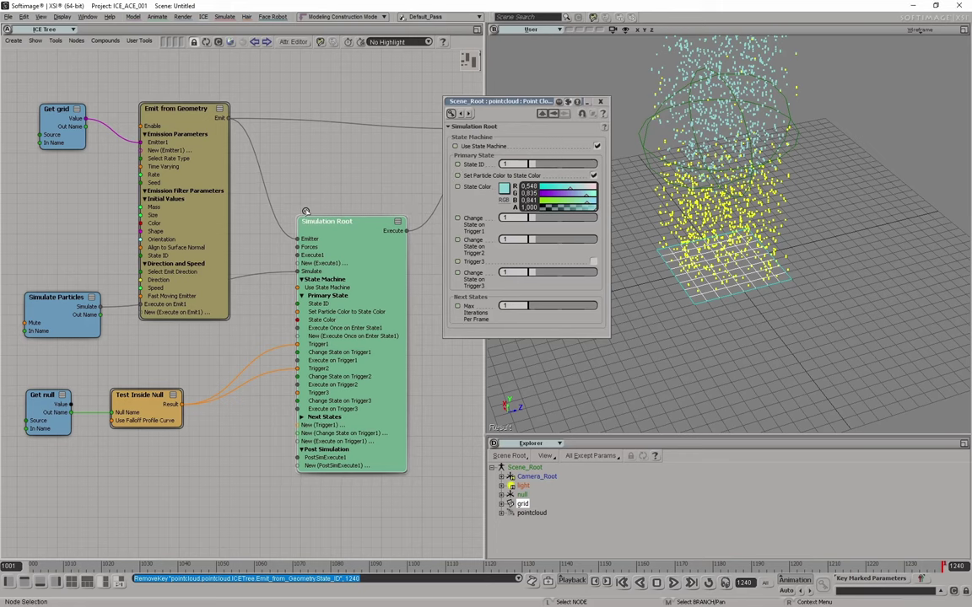
key(e)
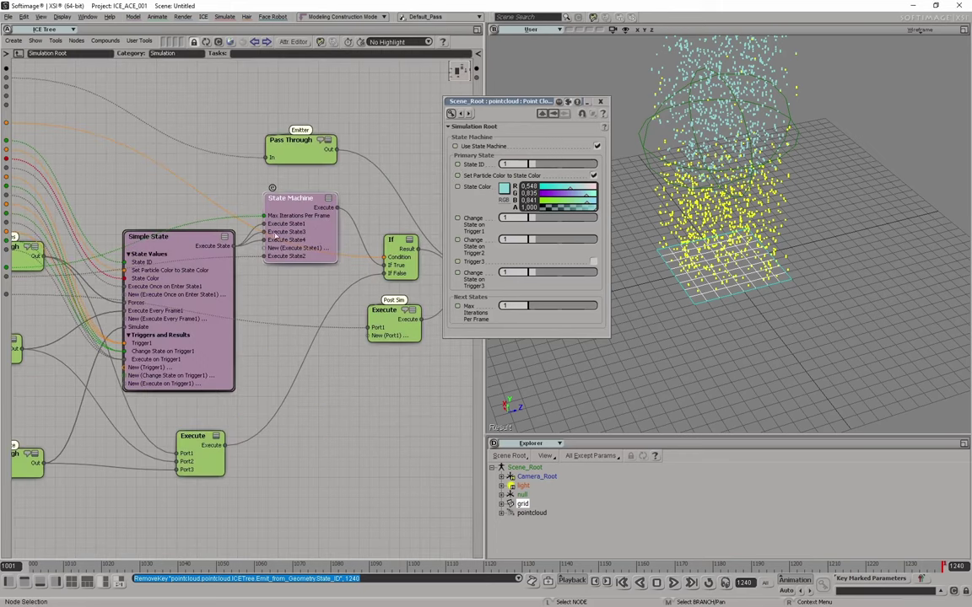
click(7, 52)
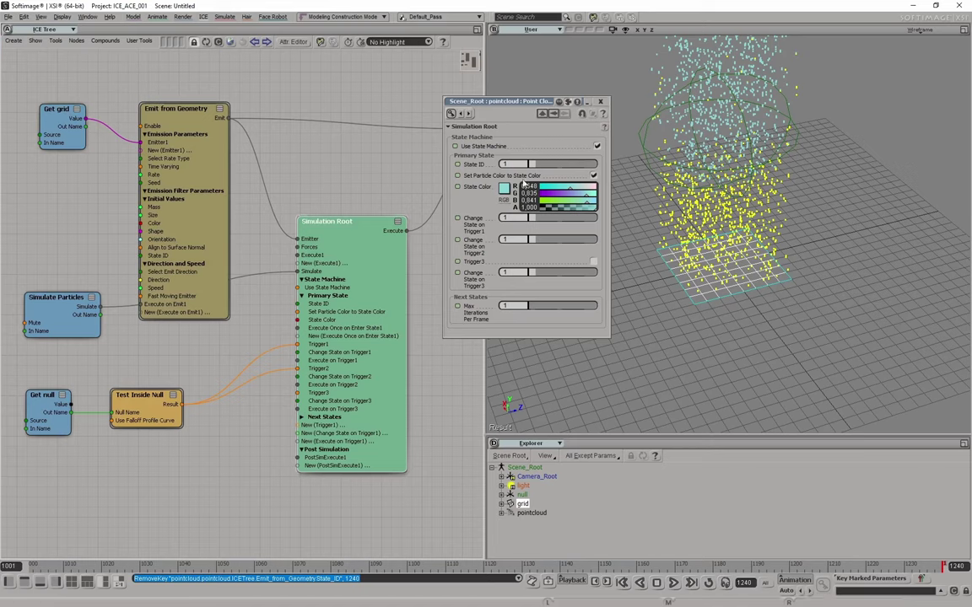
Turn off Use State Machine, delete the Trigger2 wire from Test Inside Null, and test-play.
click(597, 146)
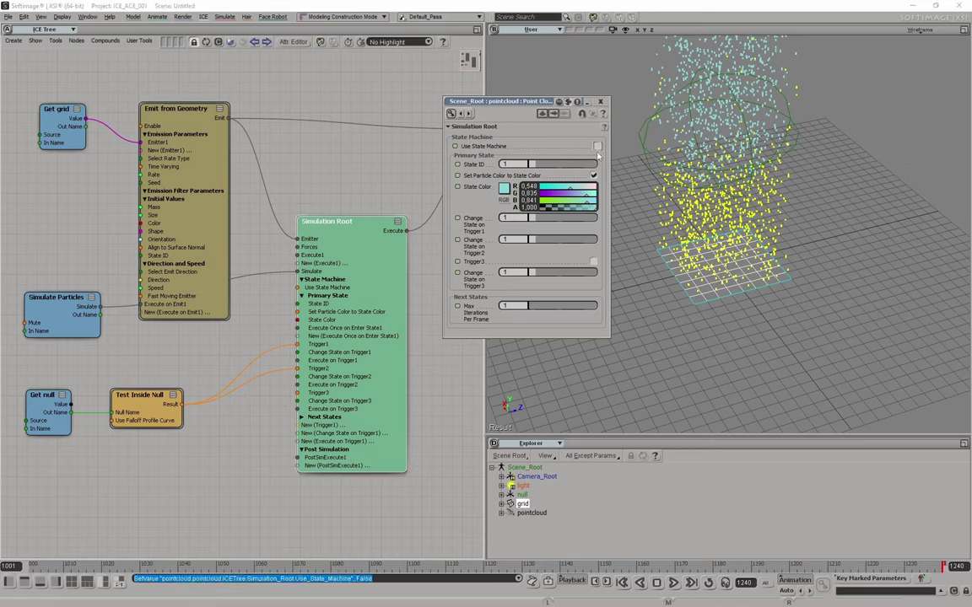
click(595, 581)
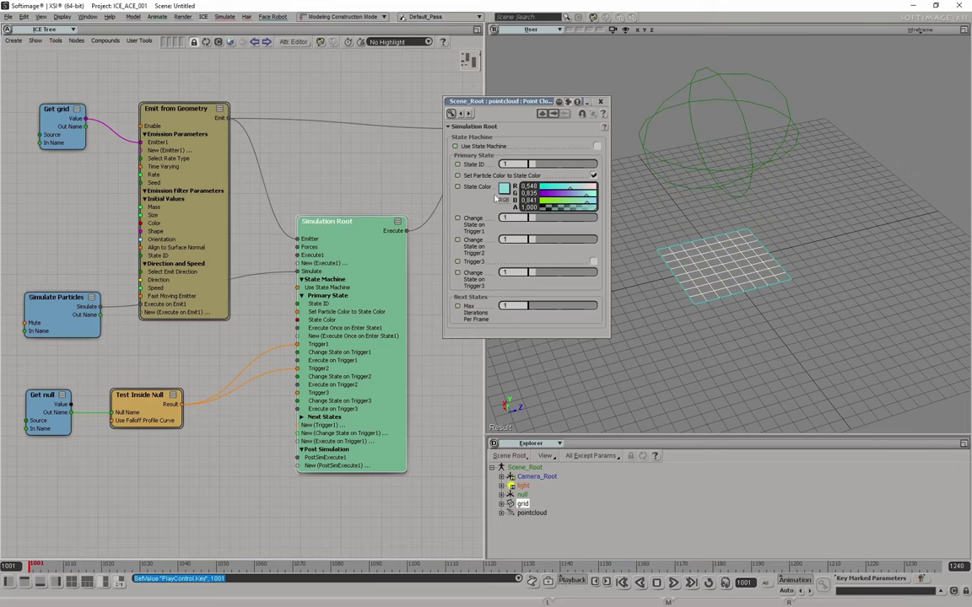
click(283, 377)
key(Delete)
middle_drag(206, 518, 220, 510)
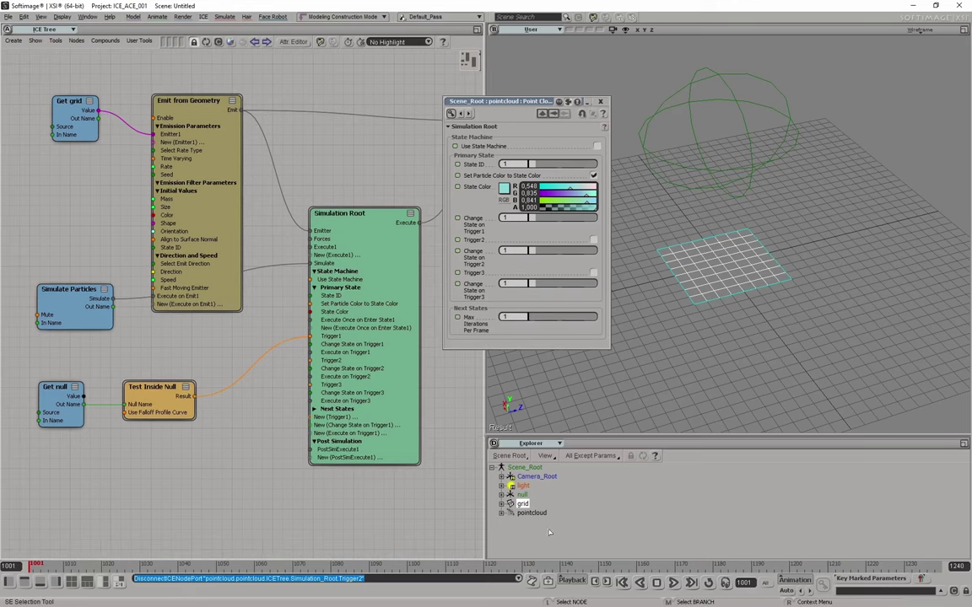
click(674, 583)
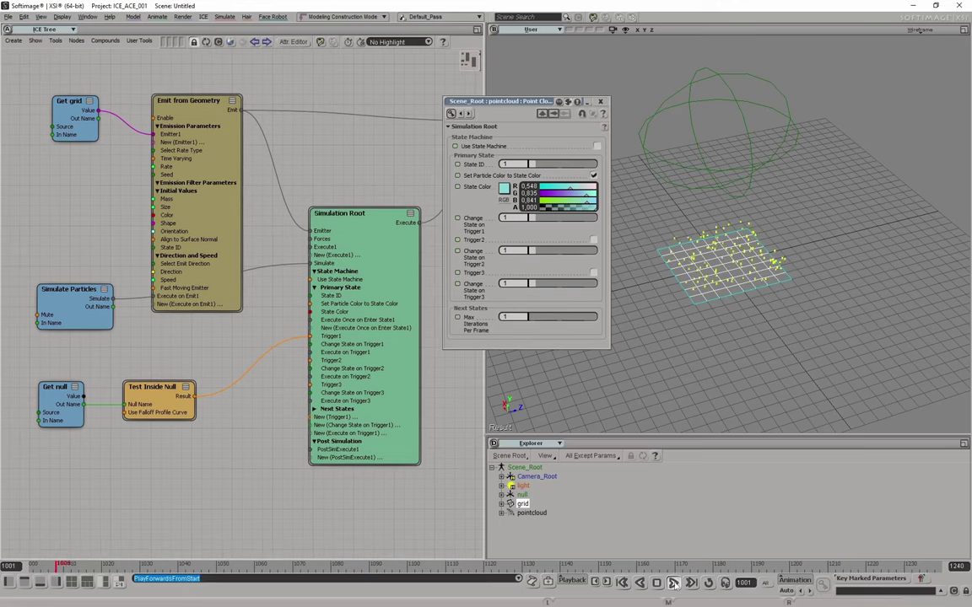
click(674, 583)
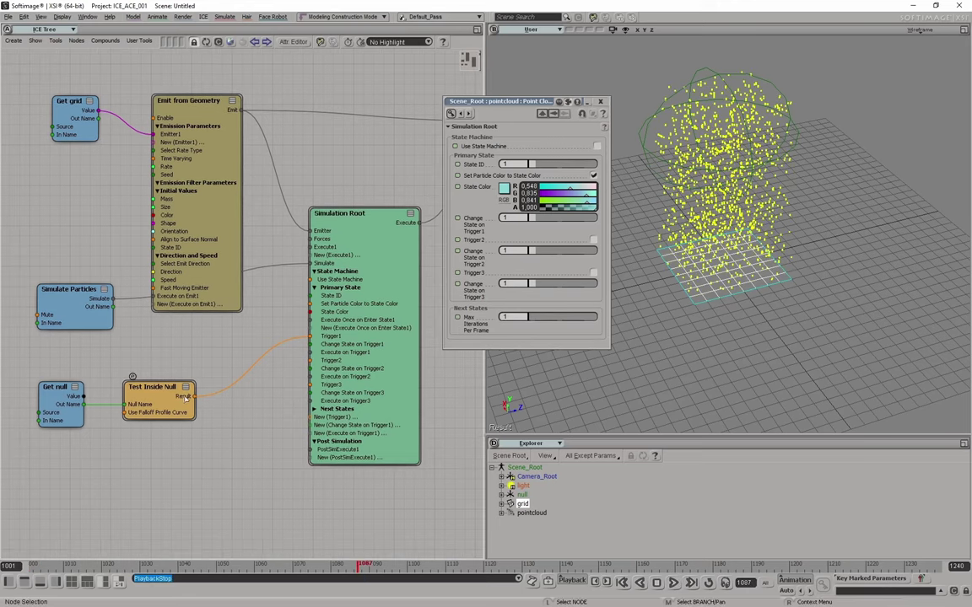
Reconnect Test Inside Null's Result to Trigger2, re-enable Use State Machine, and replay from frame one.
drag(194, 396, 310, 360)
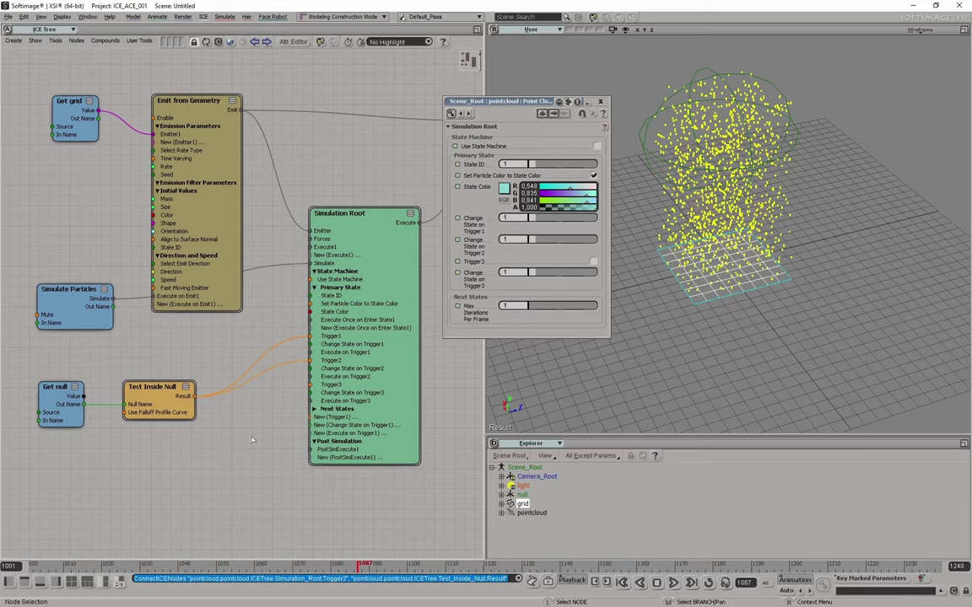
click(673, 582)
click(674, 583)
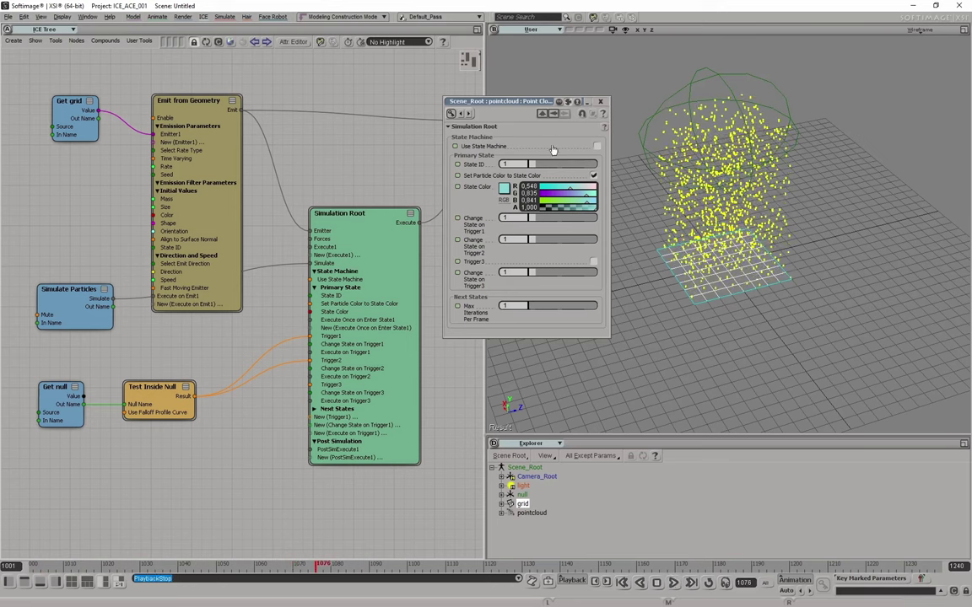
click(596, 146)
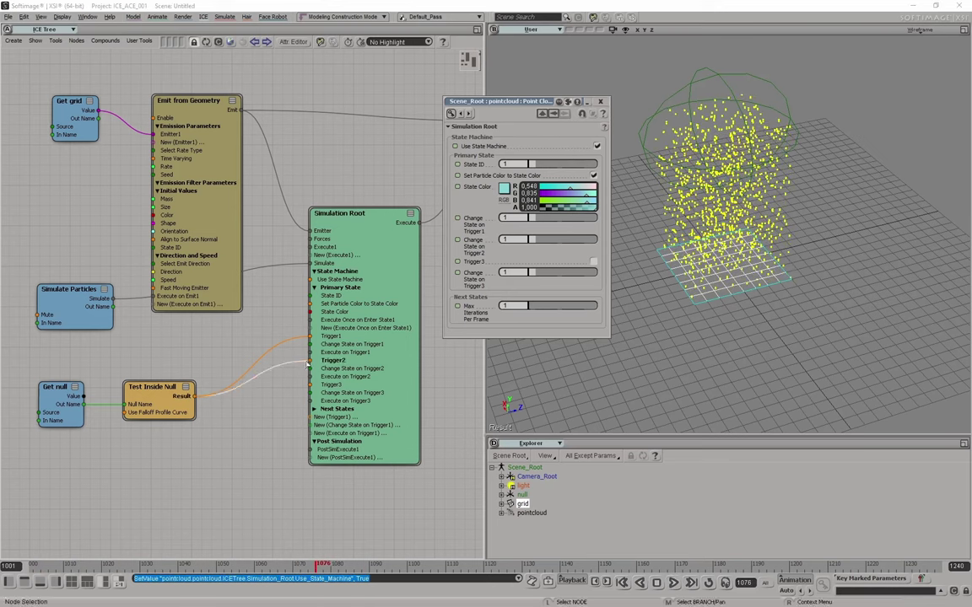
drag(309, 360, 279, 333)
click(673, 583)
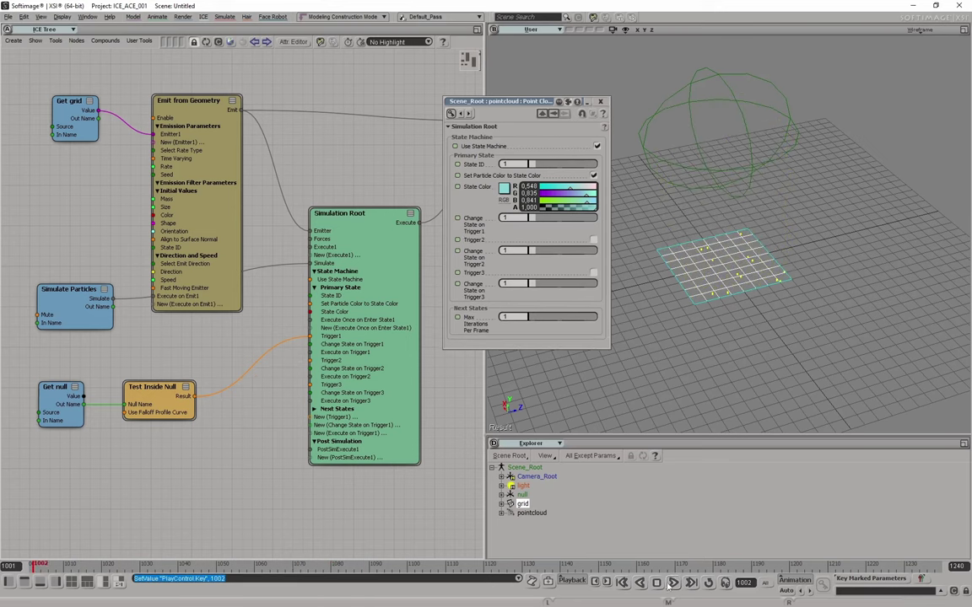
click(673, 582)
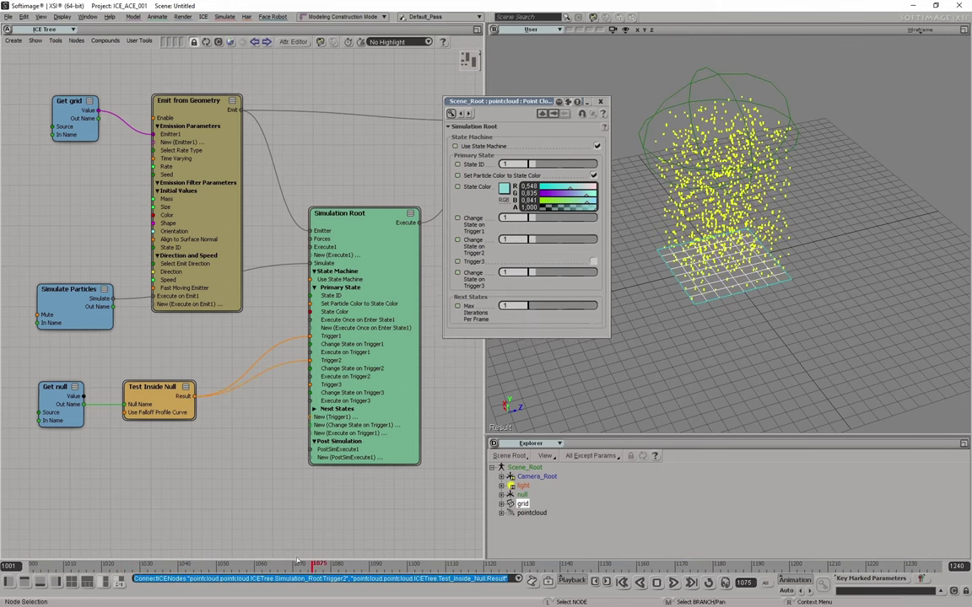
click(33, 563)
click(673, 582)
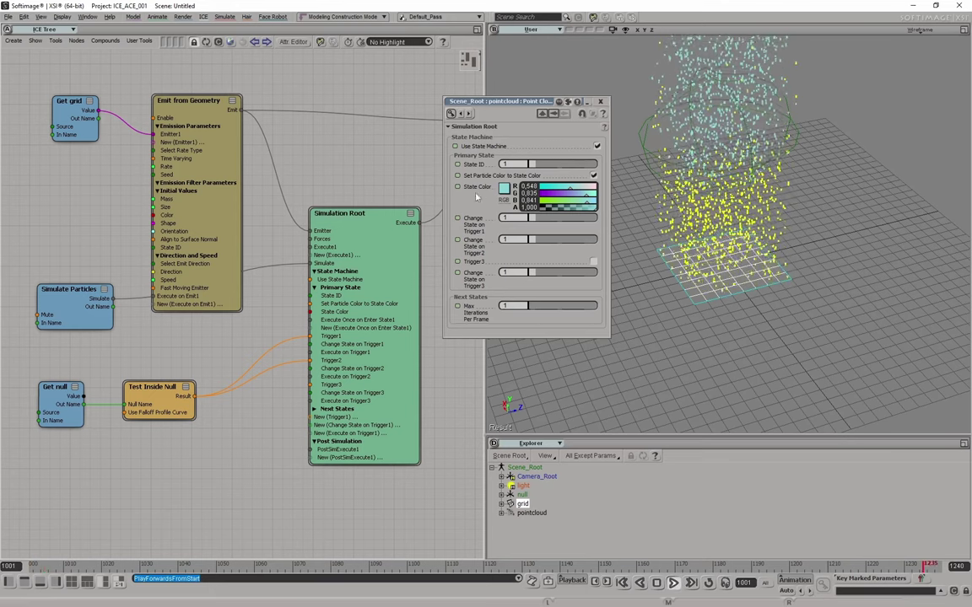
Deselect the grid and lower the view to near ground level to watch particles turn cyan.
click(824, 253)
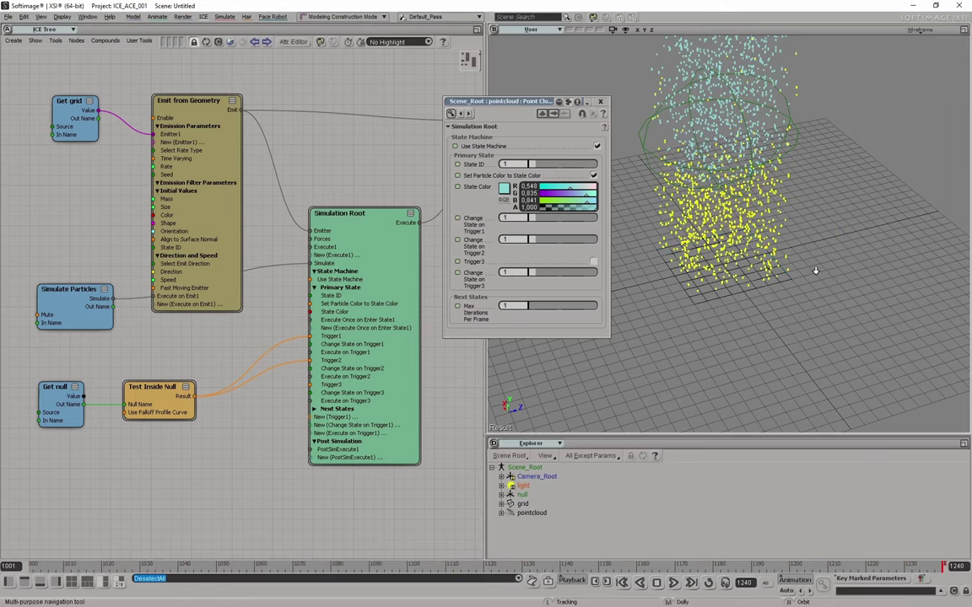
key(s)
drag(824, 251, 819, 377)
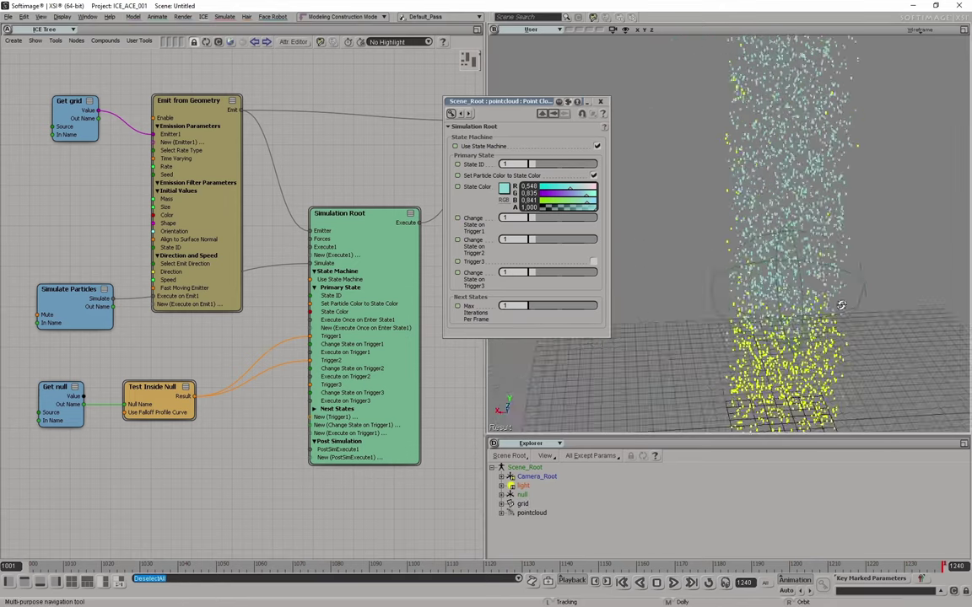
mouse_move(819, 377)
right_down()
mouse_move(824, 270)
mouse_move(794, 305)
right_up()
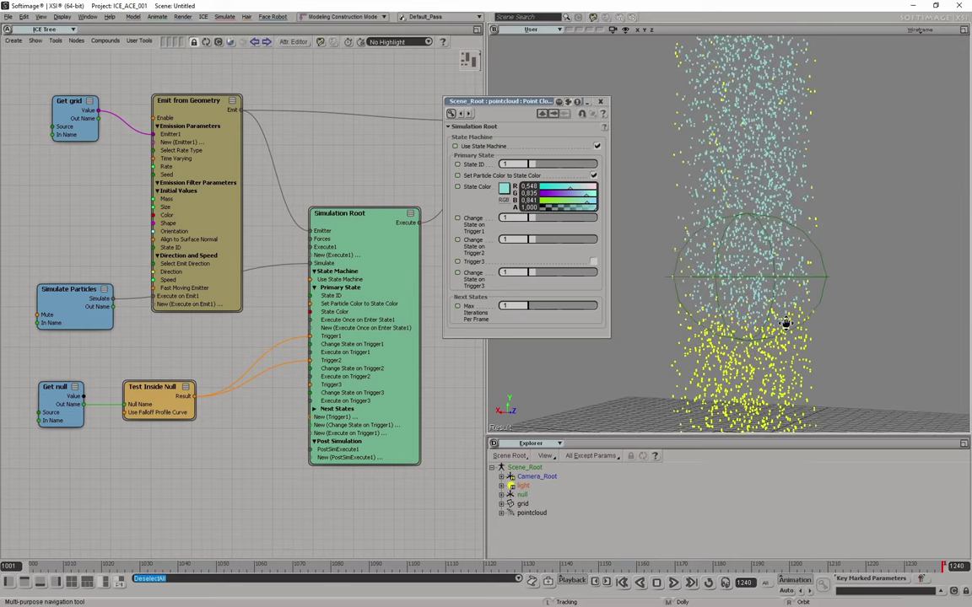
key(space)
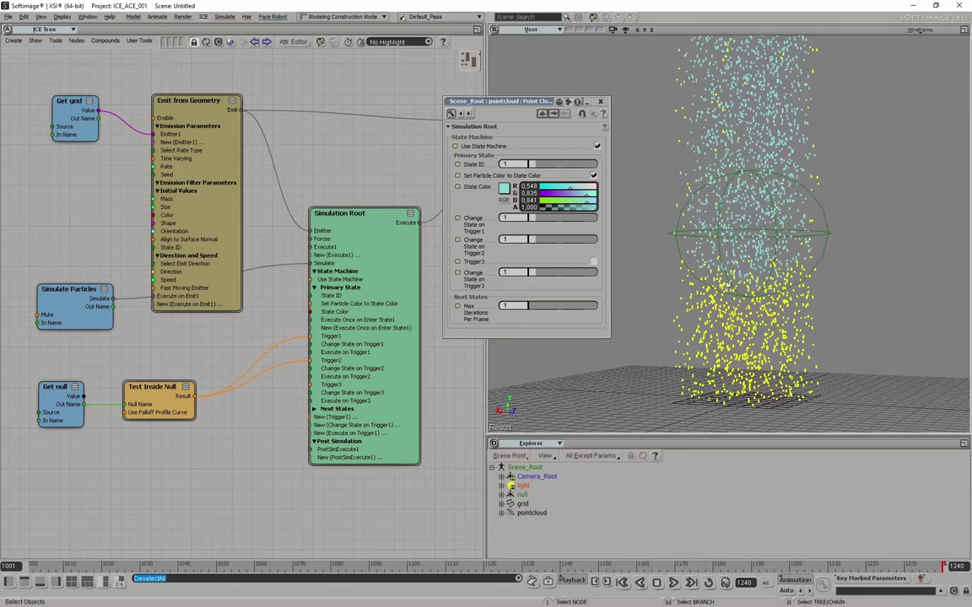